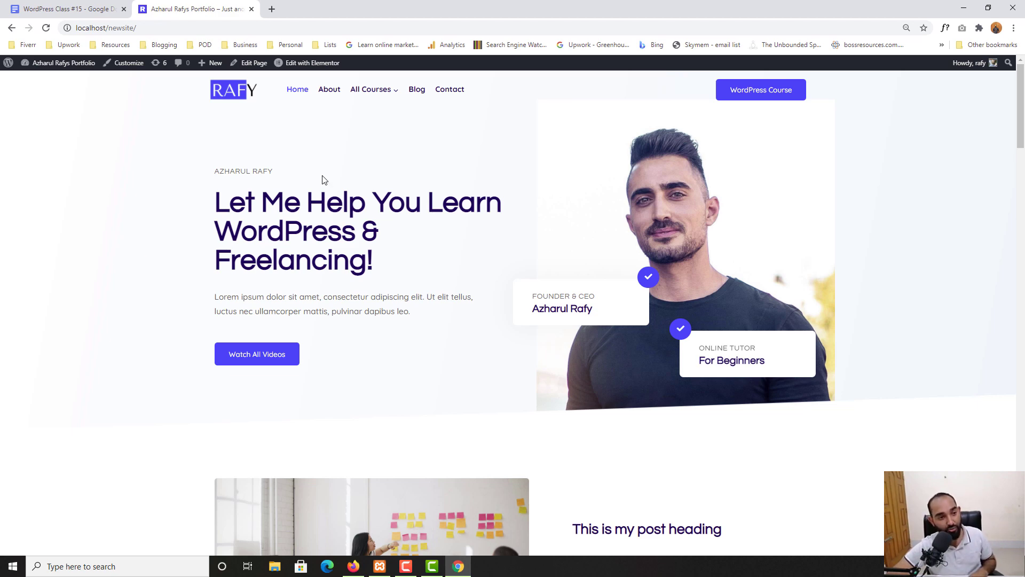
- Open the site's WordPress admin dashboard in a new browser tab and switch to it
{"action": "scroll", "coordinate": [209, 410], "scroll_direction": "down", "scroll_amount": 5}
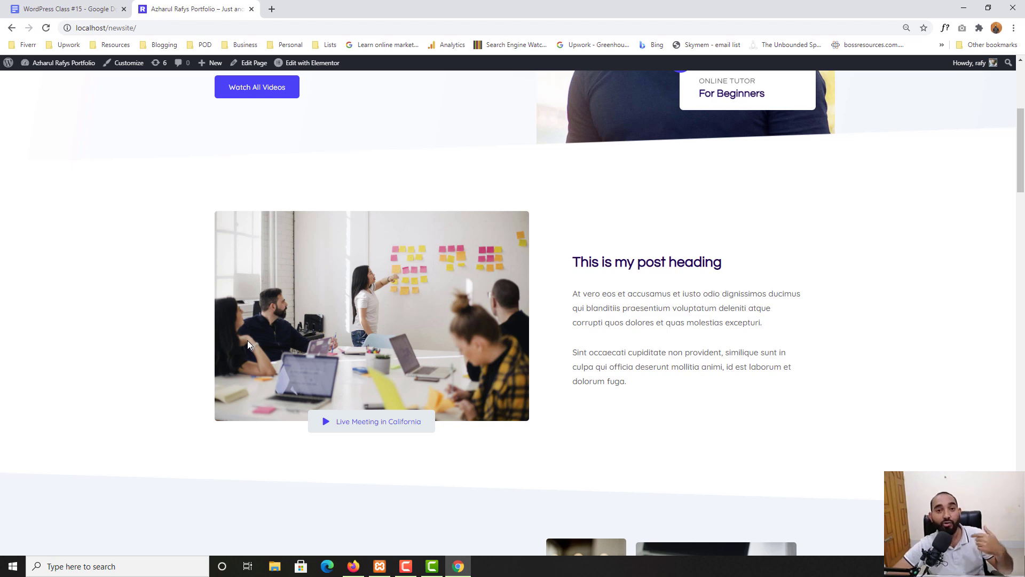
{"action": "scroll", "coordinate": [144, 348], "scroll_direction": "up", "scroll_amount": 5}
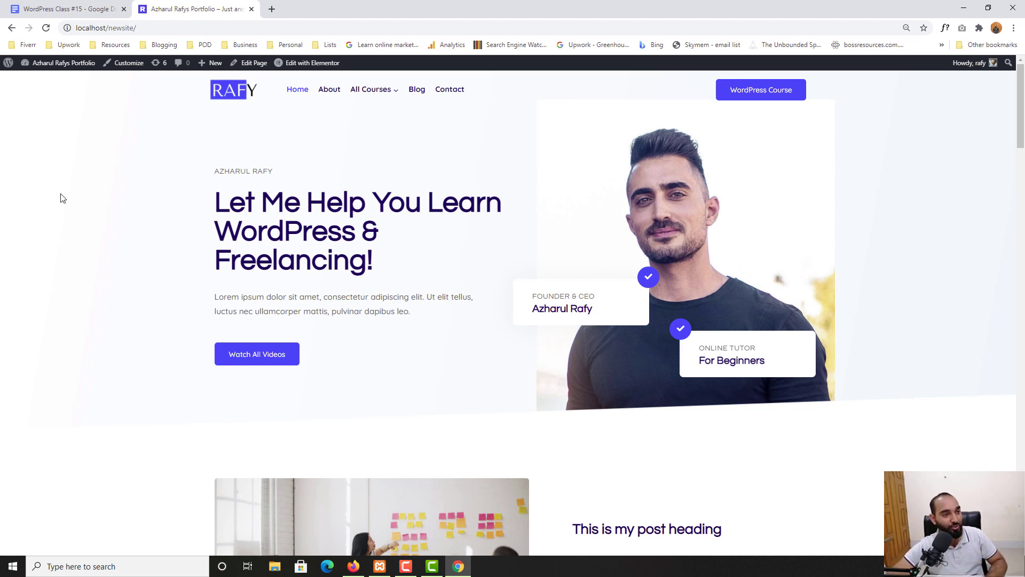
{"action": "right_click", "coordinate": [47, 80]}
{"action": "left_click", "coordinate": [70, 86]}
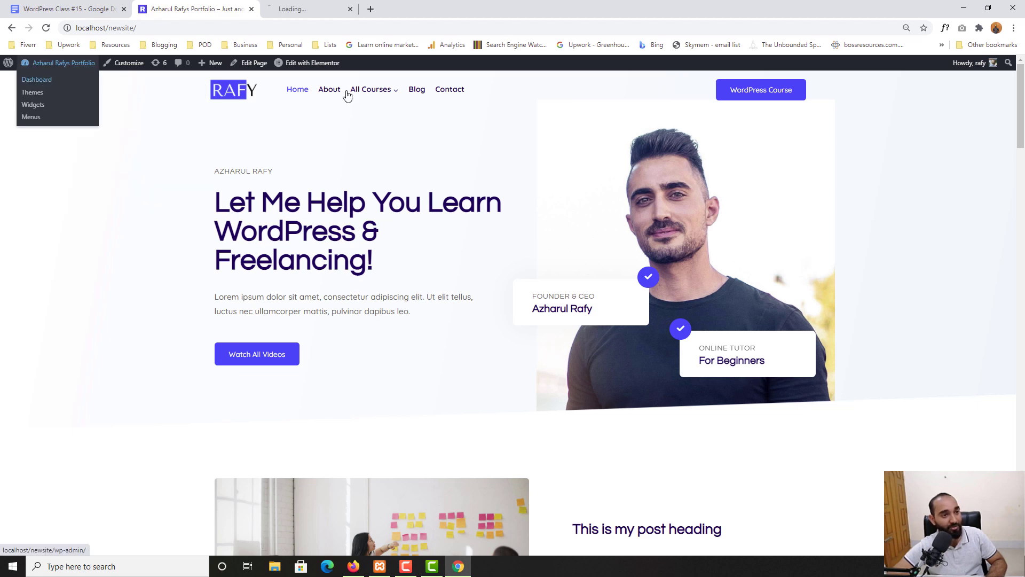
{"action": "key", "text": "ctrl+Tab"}
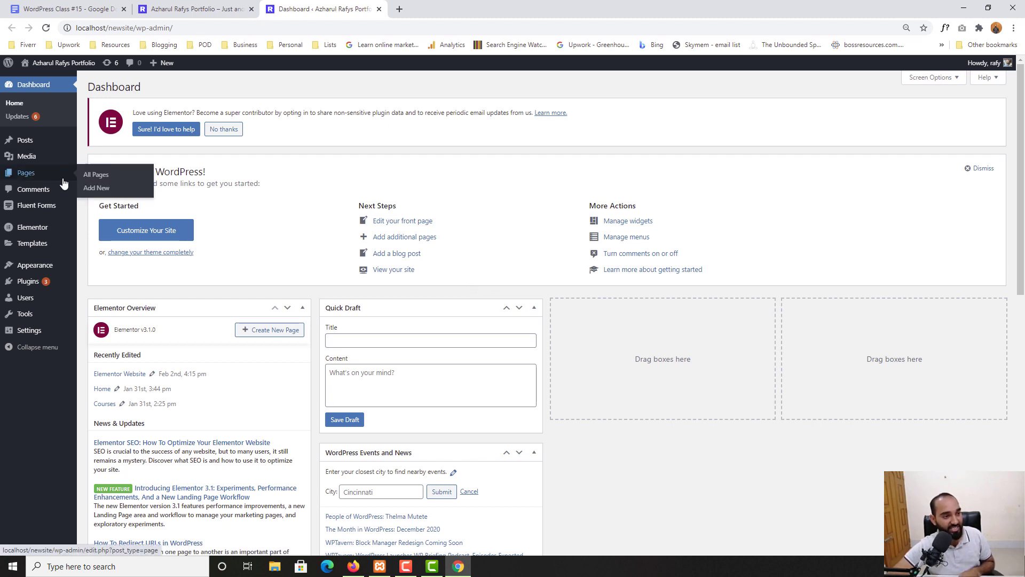
- Create a new page titled "Elementor Web Page Design" and publish it
{"action": "left_click", "coordinate": [99, 188]}
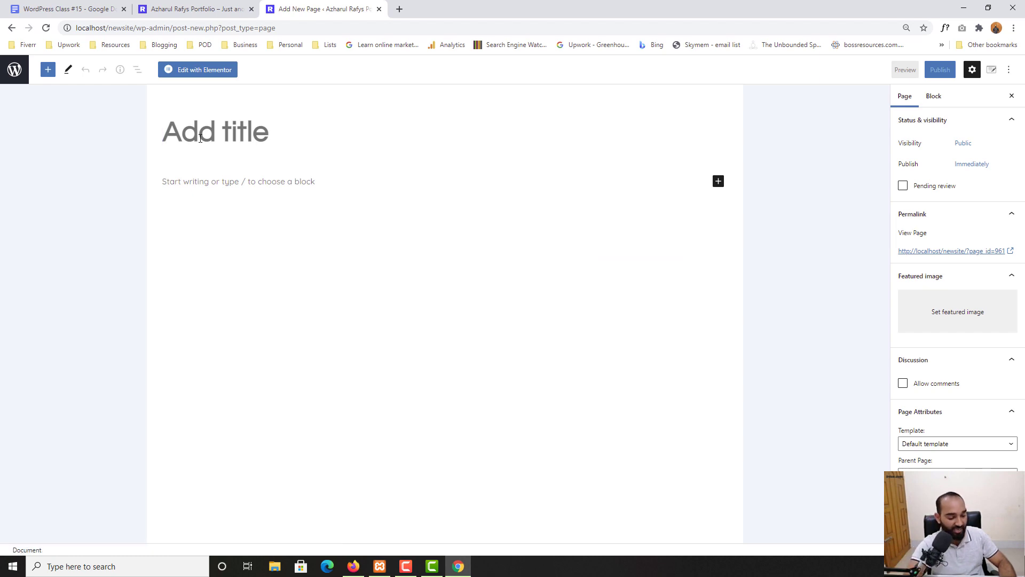
{"action": "type", "text": "El"}
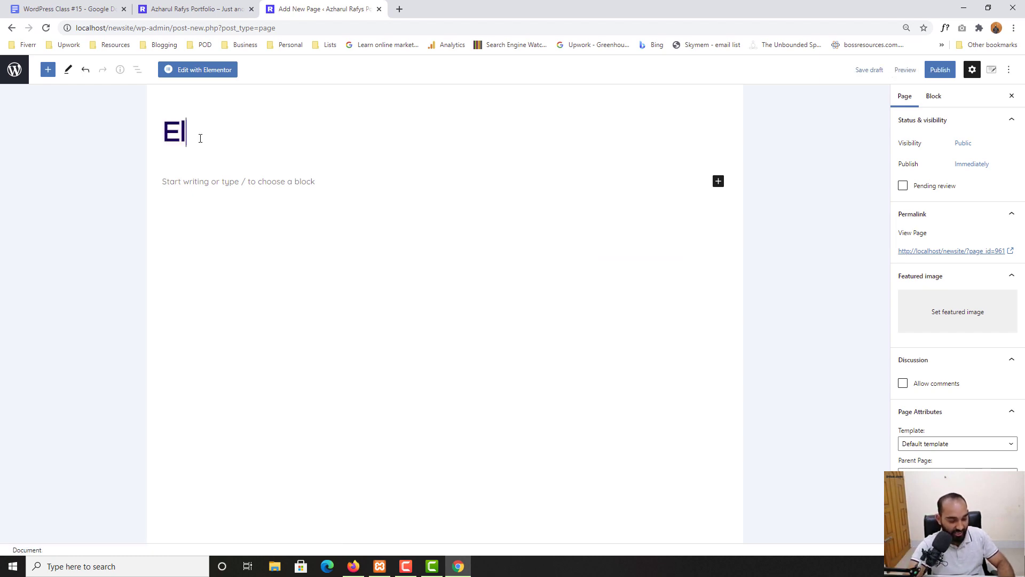
{"action": "type", "text": "ementor Web "}
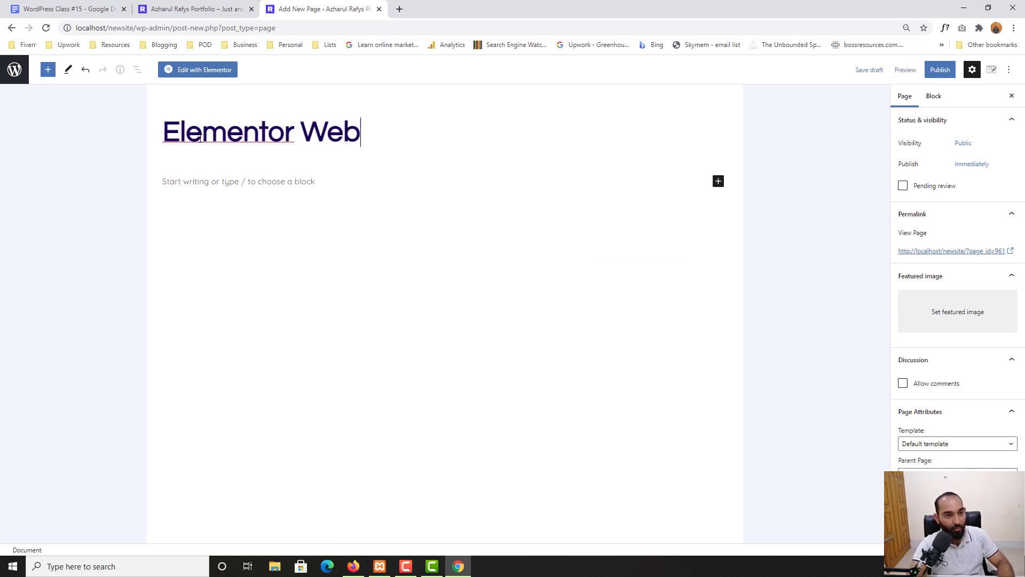
{"action": "type", "text": "Page Design"}
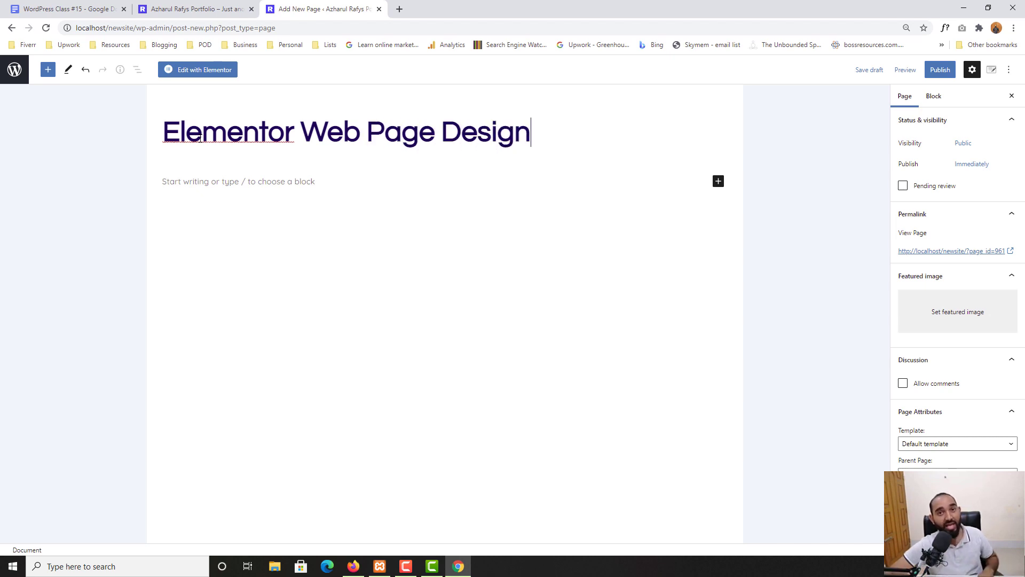
{"action": "left_click", "coordinate": [935, 72]}
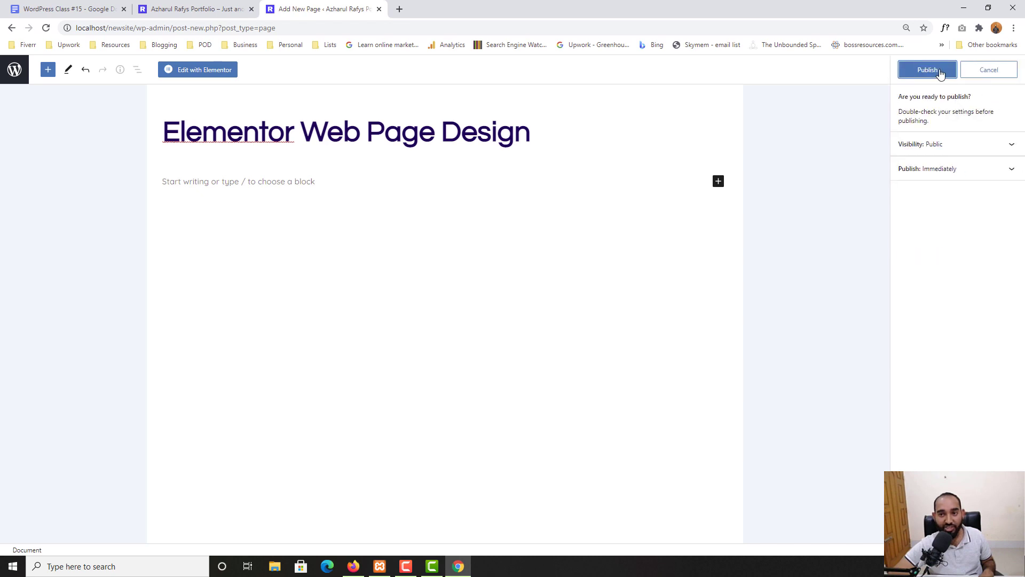
{"action": "left_click", "coordinate": [928, 70]}
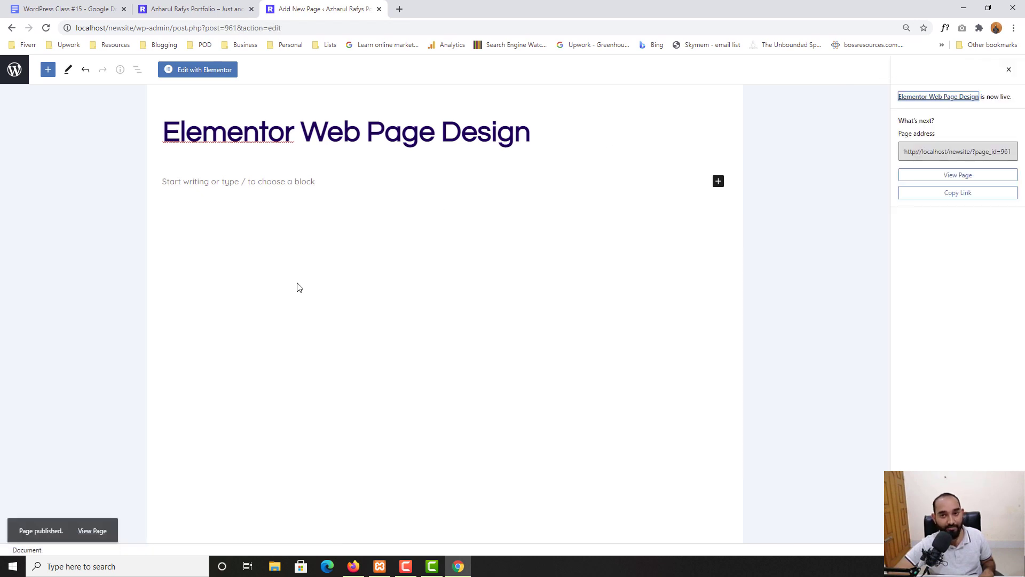
- View the published page in a new browser tab and examine its title banner and content area
{"action": "right_click", "coordinate": [87, 525]}
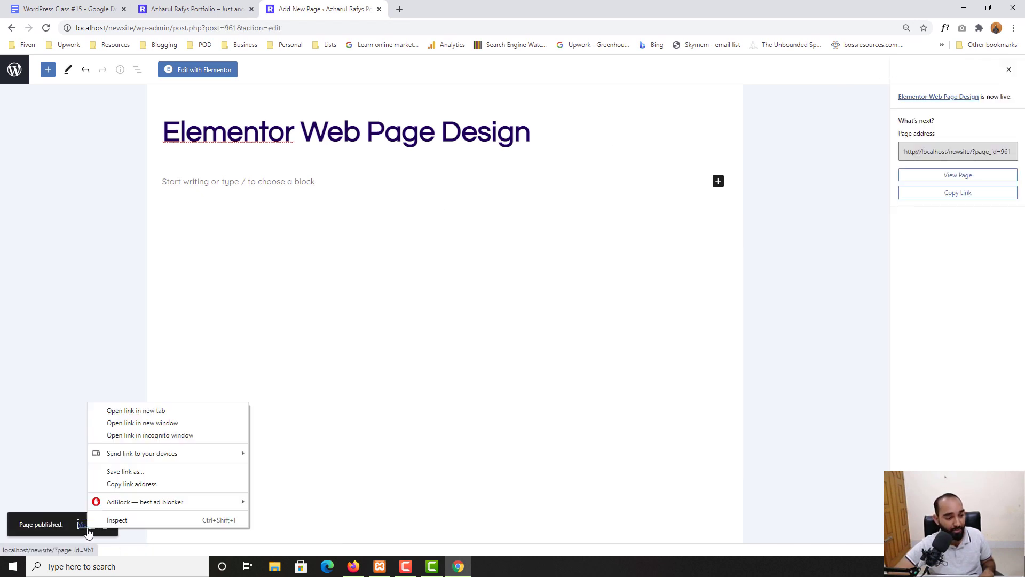
{"action": "left_click", "coordinate": [135, 411]}
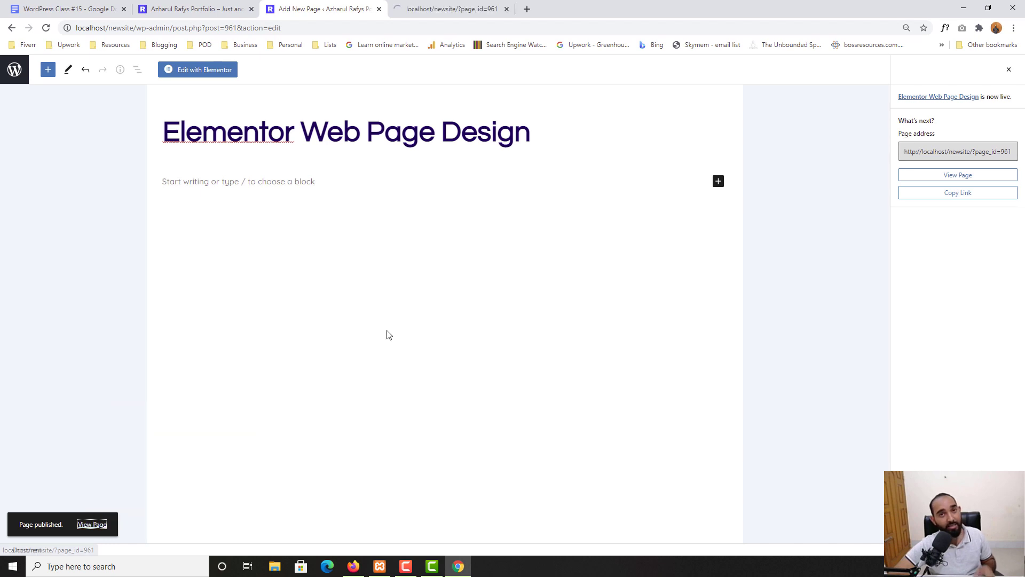
{"action": "left_click", "coordinate": [451, 7]}
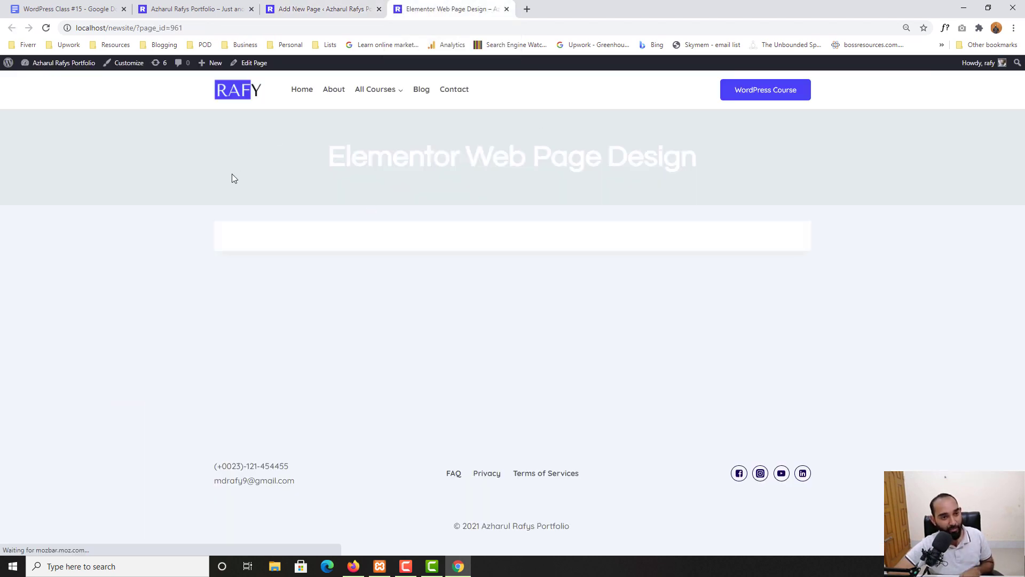
{"action": "left_click_drag", "start_coordinate": [232, 174], "coordinate": [298, 364]}
{"action": "left_click_drag", "start_coordinate": [736, 165], "coordinate": [310, 164]}
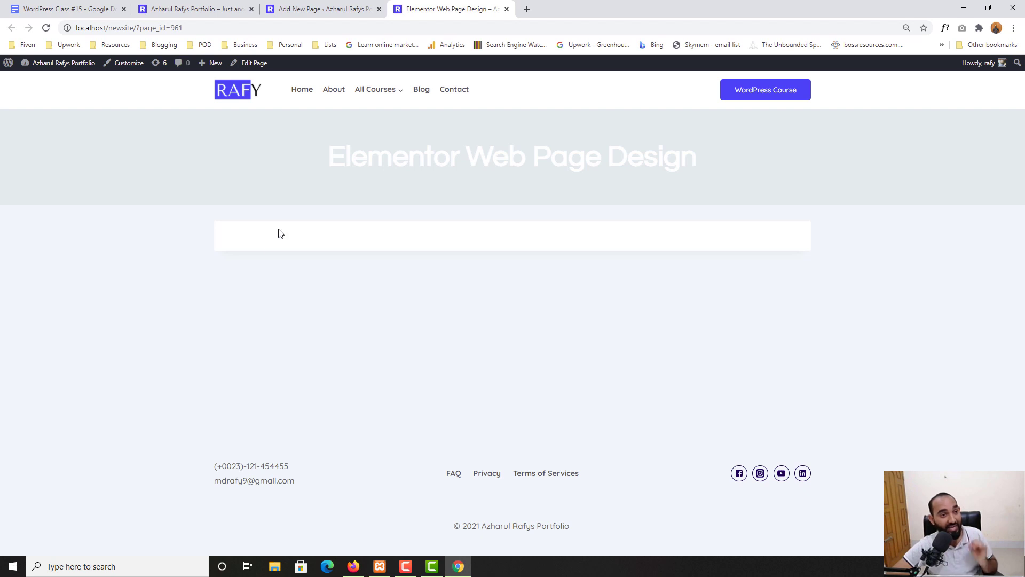
- Review the homepage's hero, post and insights sections as a design reference
{"action": "left_click", "coordinate": [159, 4]}
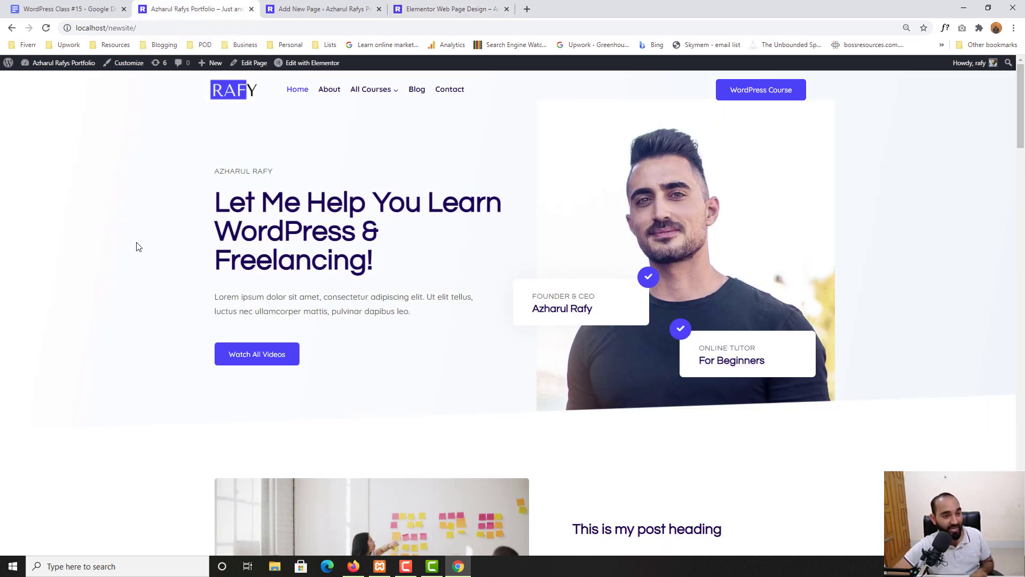
{"action": "scroll", "coordinate": [399, 415], "scroll_direction": "down", "scroll_amount": 5}
{"action": "scroll", "coordinate": [399, 416], "scroll_direction": "down", "scroll_amount": 7}
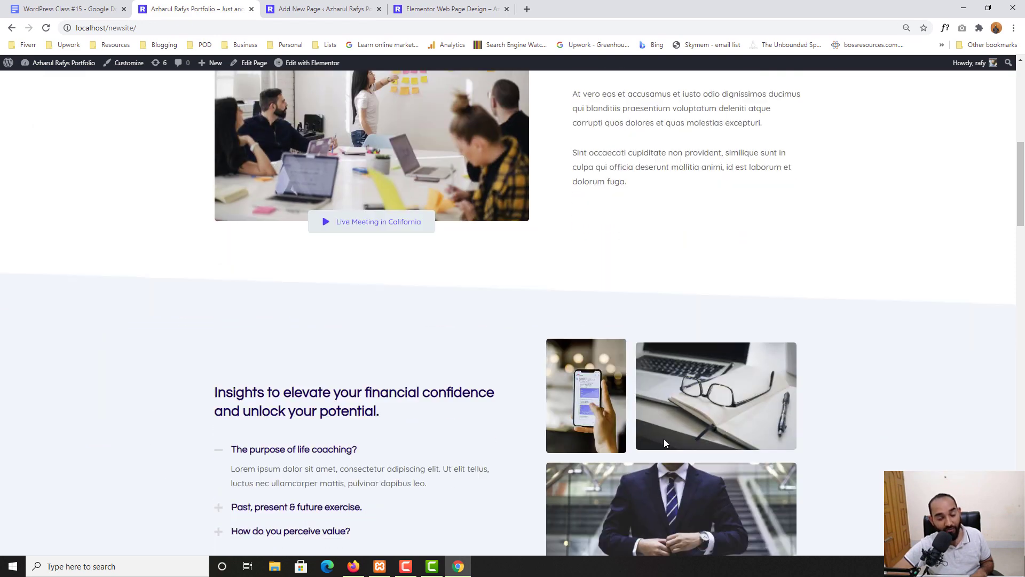
{"action": "scroll", "coordinate": [85, 400], "scroll_direction": "up", "scroll_amount": 12}
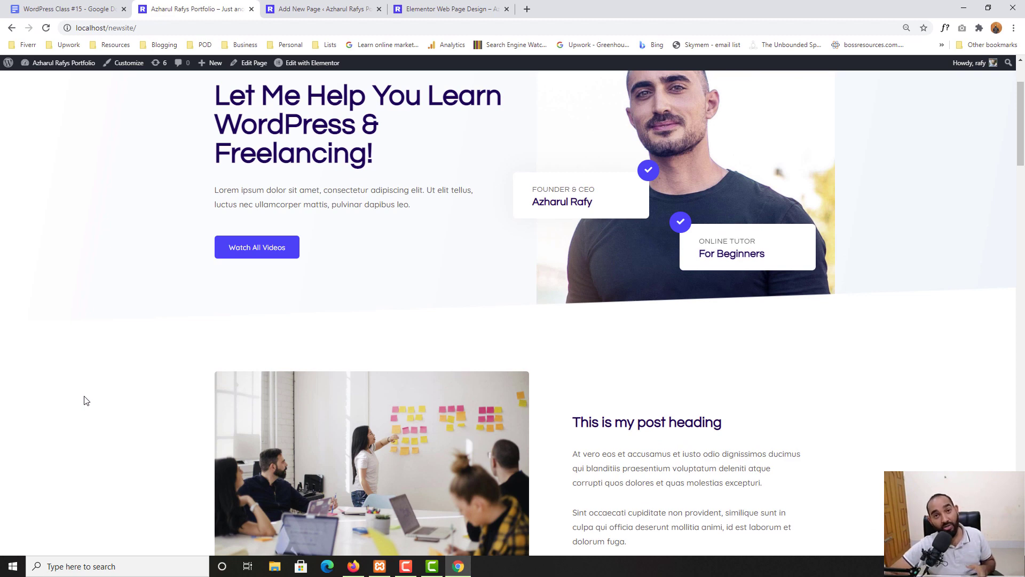
{"action": "scroll", "coordinate": [84, 400], "scroll_direction": "up", "scroll_amount": 2}
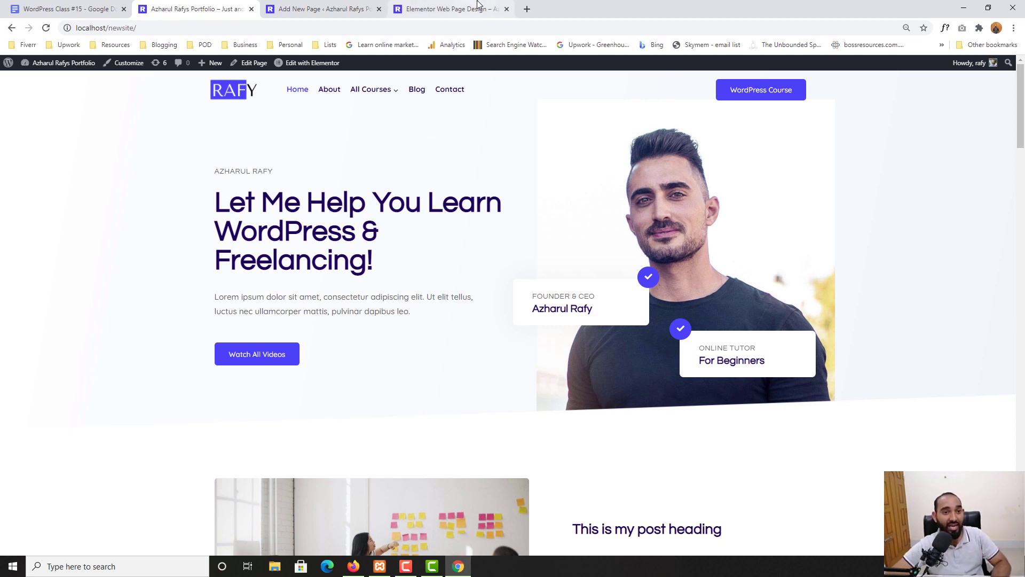
- Close the published page's preview and open the new page in the Elementor editor
{"action": "left_click", "coordinate": [493, 9]}
{"action": "left_click", "coordinate": [507, 9]}
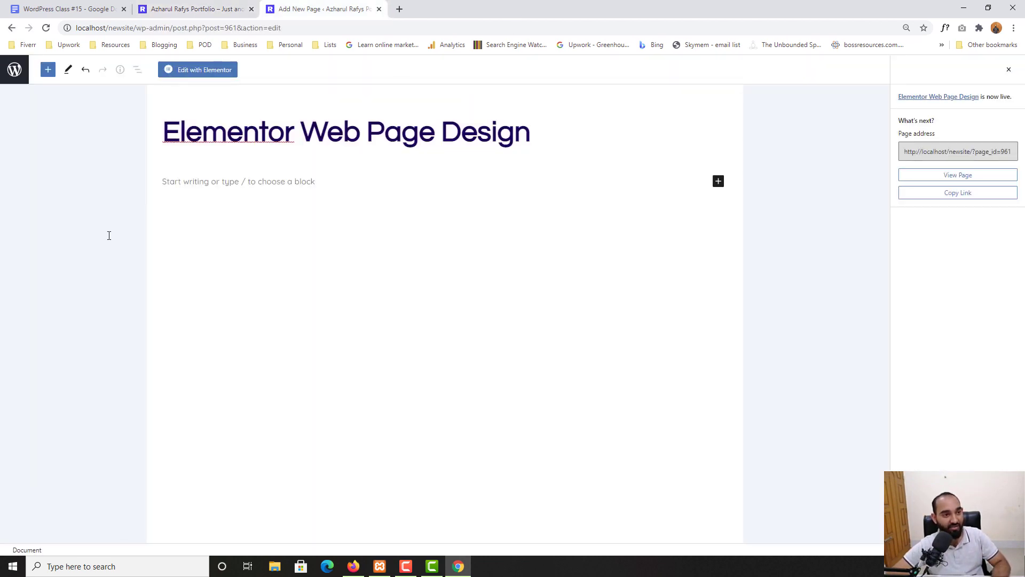
{"action": "left_click", "coordinate": [213, 72]}
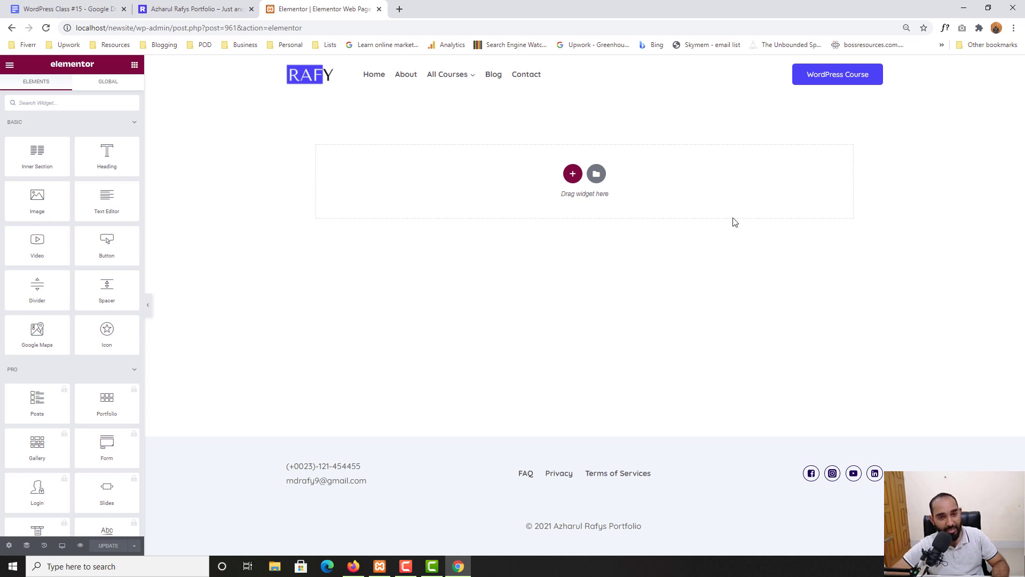
- Look over the section structure choices and the page templates in the Elementor library without inserting any
{"action": "left_click", "coordinate": [572, 174]}
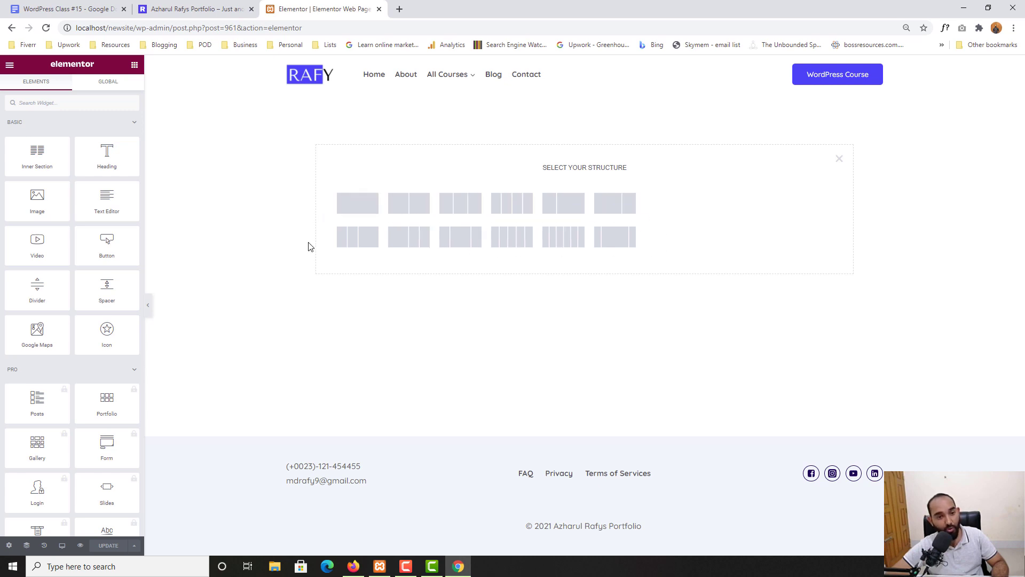
{"action": "left_click", "coordinate": [840, 158]}
{"action": "left_click", "coordinate": [597, 175]}
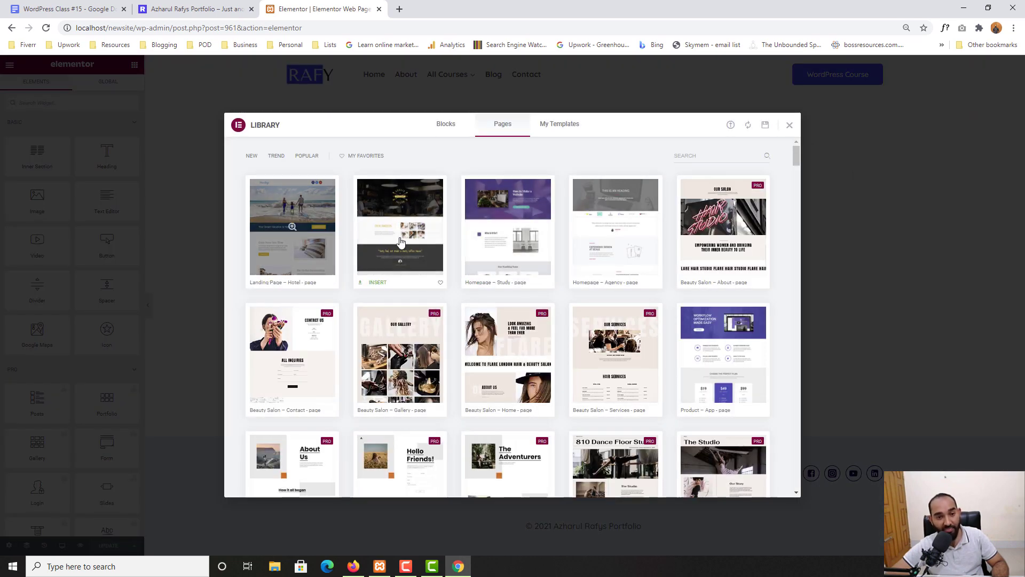
{"action": "scroll", "coordinate": [335, 372], "scroll_direction": "down", "scroll_amount": 12}
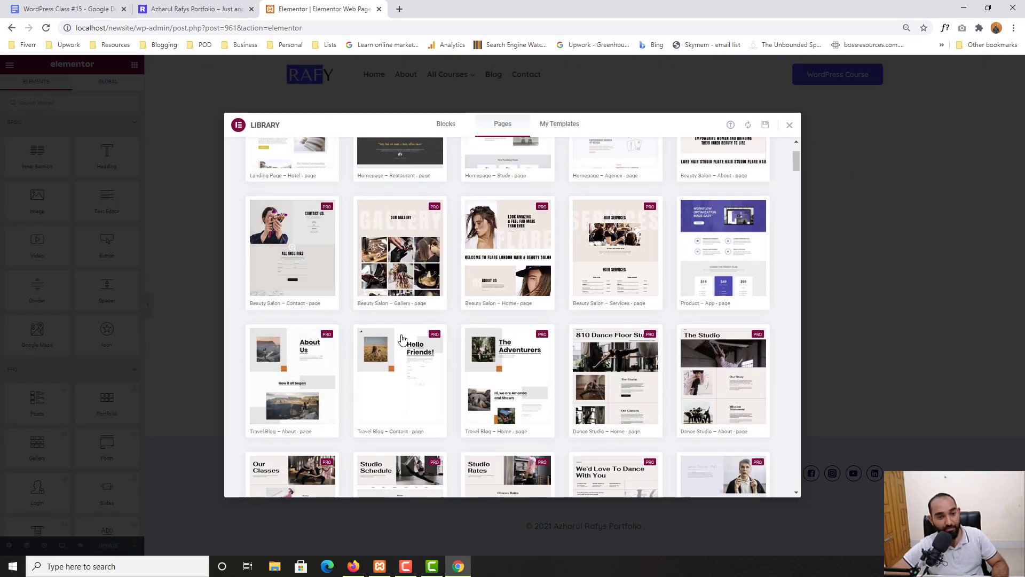
{"action": "scroll", "coordinate": [342, 355], "scroll_direction": "up", "scroll_amount": 12}
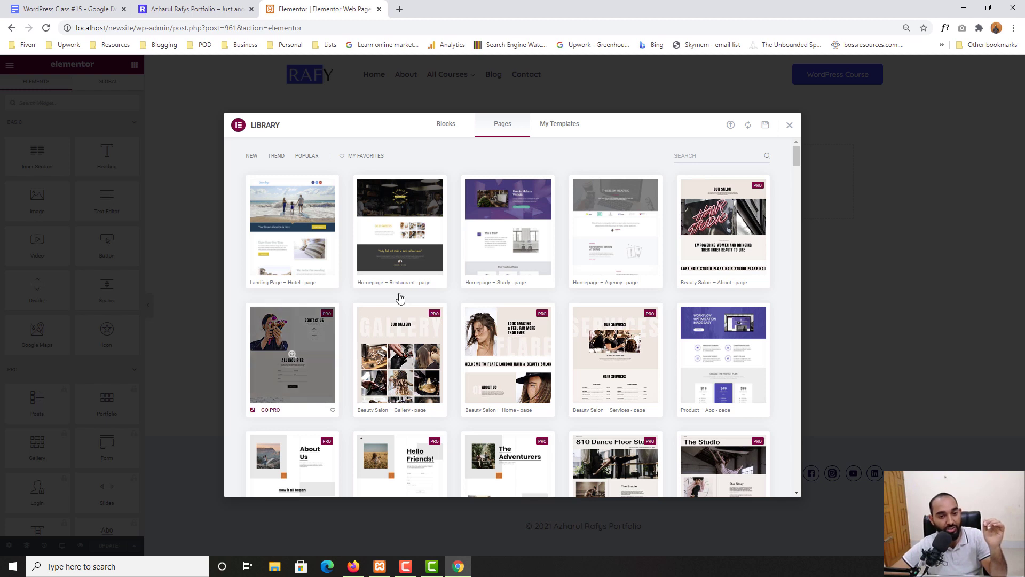
{"action": "mouse_move", "coordinate": [502, 201]}
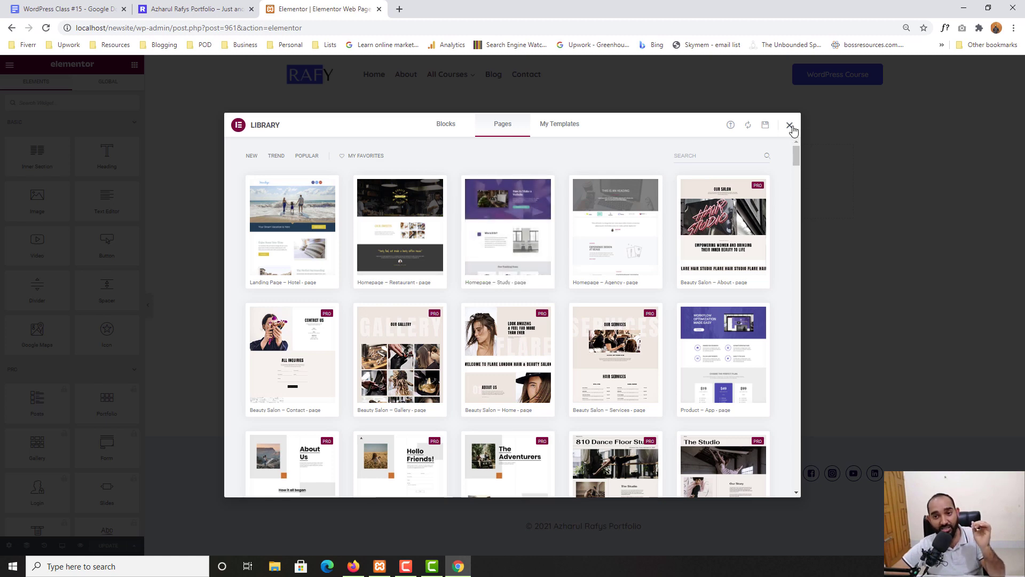
{"action": "left_click", "coordinate": [790, 126]}
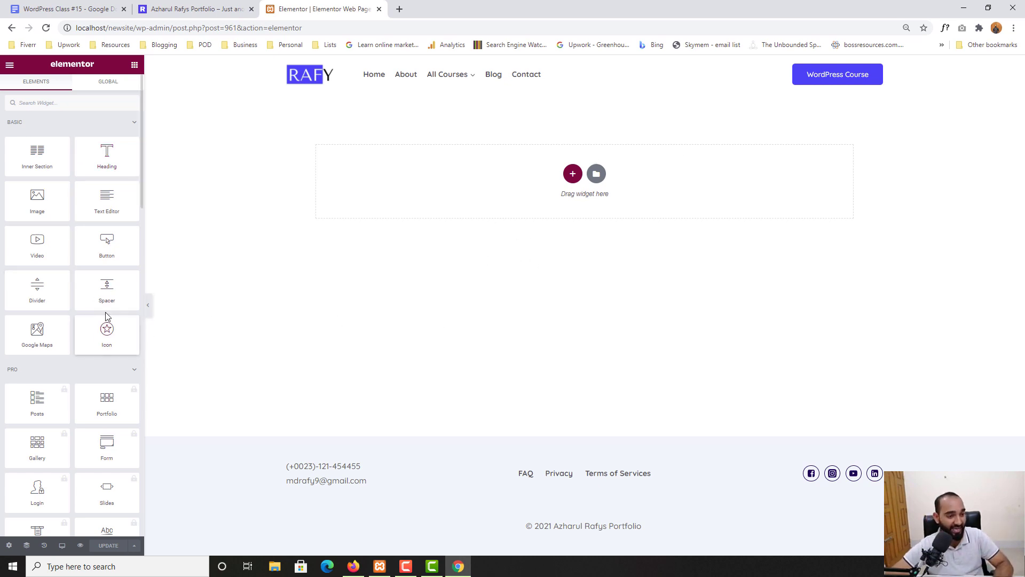
- Browse the full list of Elementor widgets and return to the basic ones
{"action": "scroll", "coordinate": [74, 392], "scroll_direction": "down", "scroll_amount": 10}
{"action": "scroll", "coordinate": [73, 394], "scroll_direction": "down", "scroll_amount": 5}
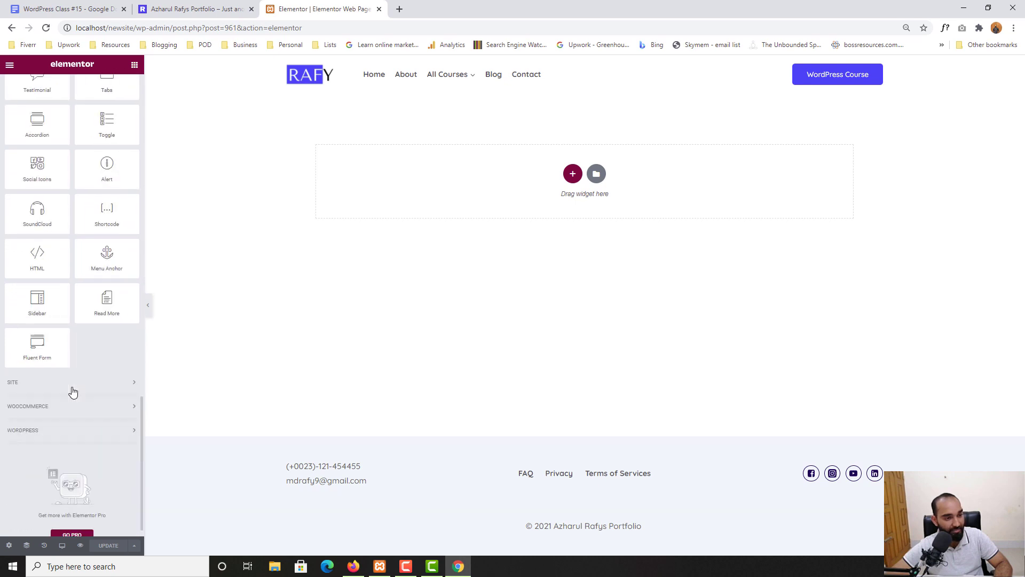
{"action": "scroll", "coordinate": [73, 392], "scroll_direction": "up", "scroll_amount": 10}
{"action": "scroll", "coordinate": [74, 392], "scroll_direction": "up", "scroll_amount": 6}
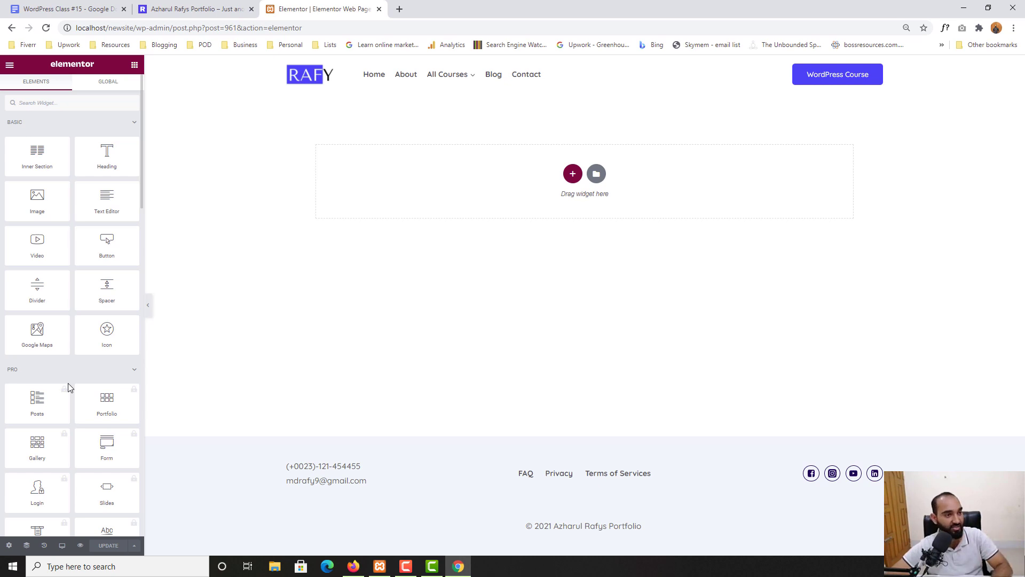
- Examine the homepage's hero section text, image and the section below it, and return to the page's Elementor editor
{"action": "left_click", "coordinate": [193, 16]}
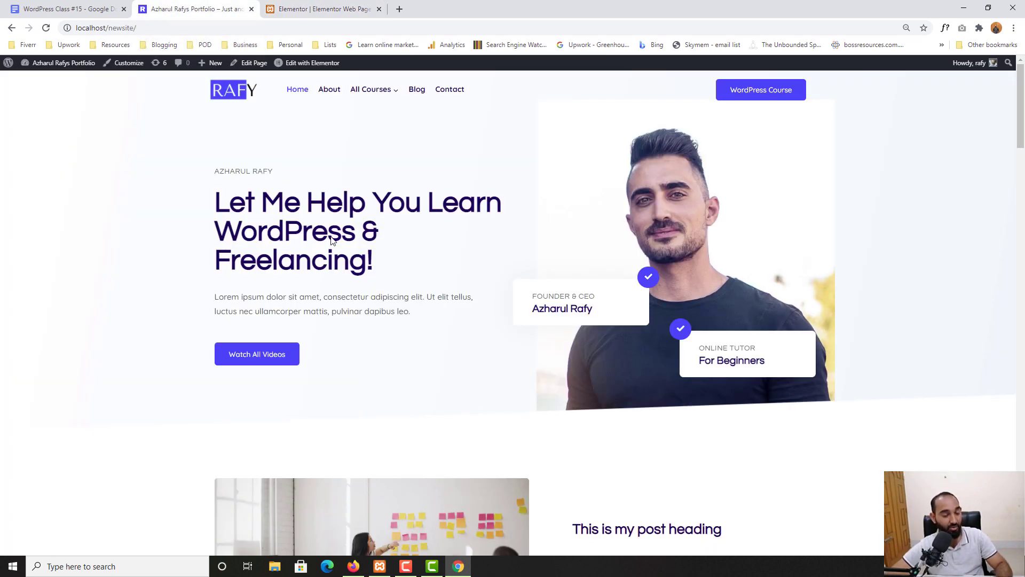
{"action": "scroll", "coordinate": [101, 355], "scroll_direction": "down", "scroll_amount": 3}
{"action": "scroll", "coordinate": [106, 351], "scroll_direction": "up", "scroll_amount": 3}
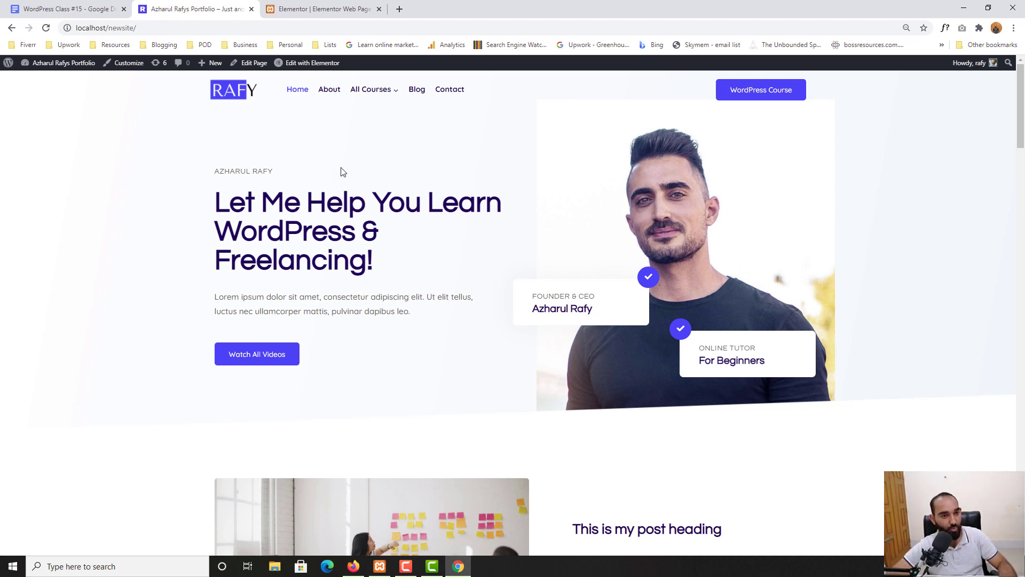
{"action": "left_click_drag", "start_coordinate": [417, 318], "coordinate": [224, 171]}
{"action": "left_click", "coordinate": [387, 387]}
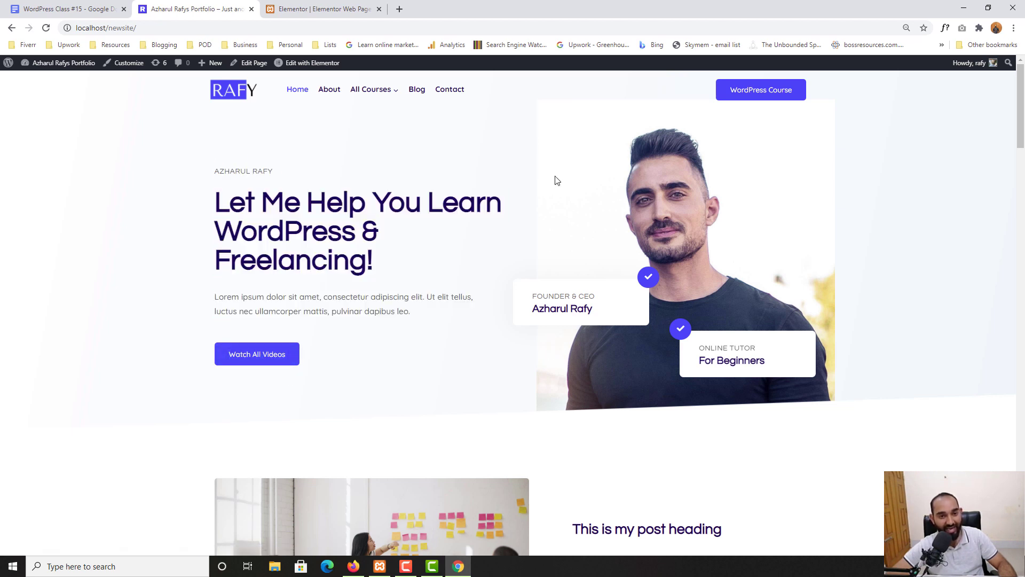
{"action": "left_click_drag", "start_coordinate": [541, 134], "coordinate": [626, 280]}
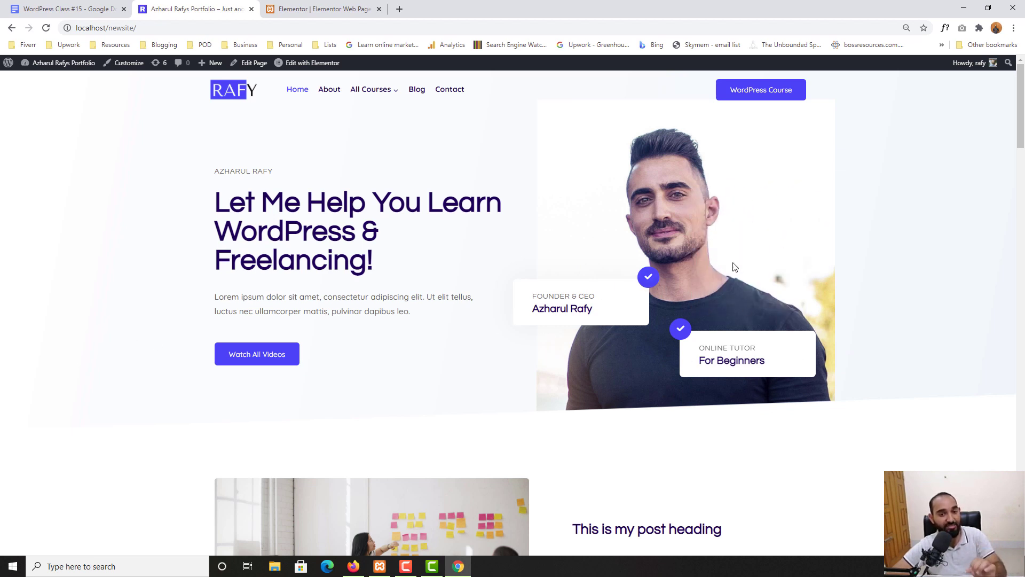
{"action": "scroll", "coordinate": [170, 291], "scroll_direction": "down", "scroll_amount": 4}
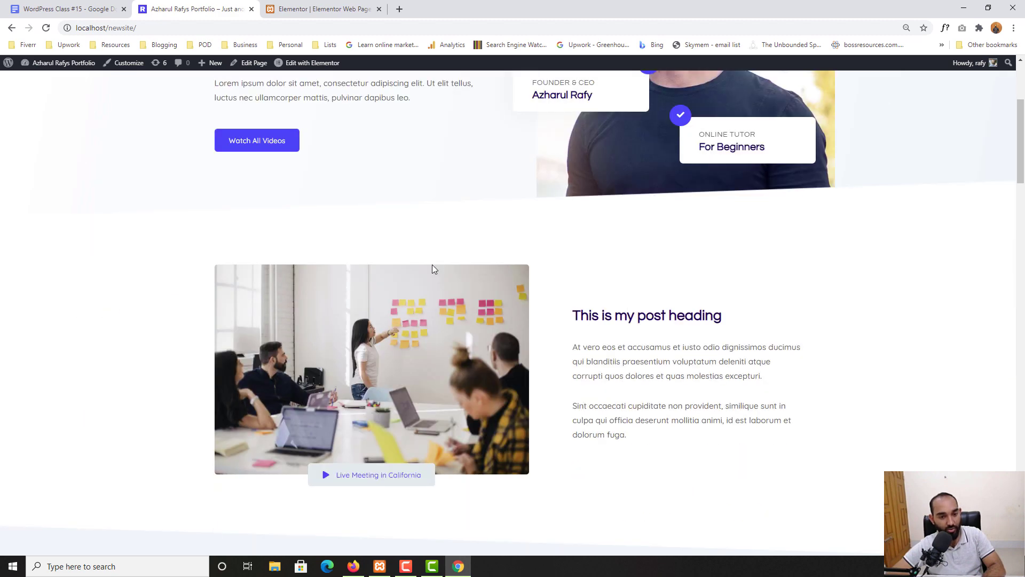
{"action": "scroll", "coordinate": [466, 374], "scroll_direction": "up", "scroll_amount": 3}
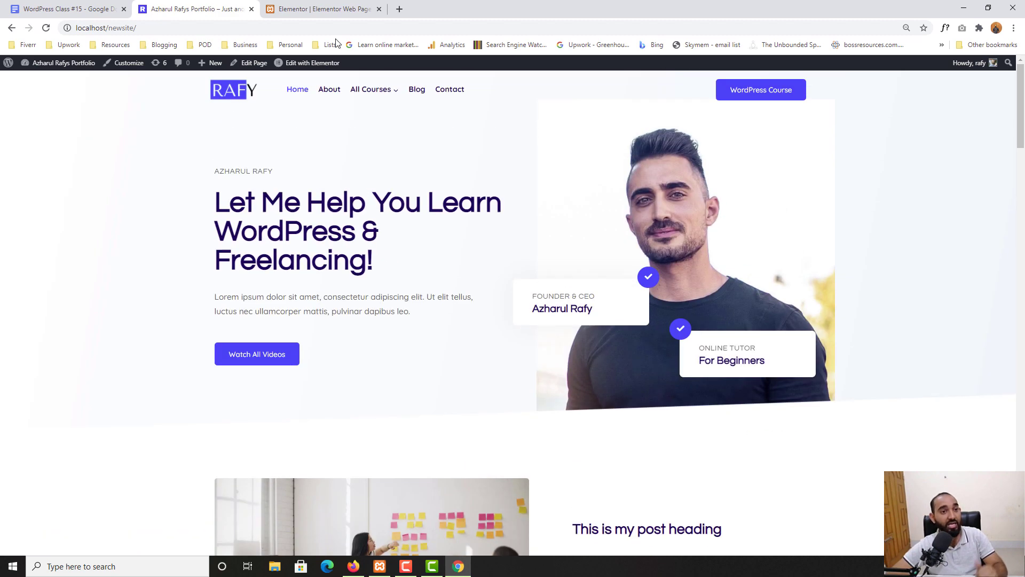
{"action": "left_click", "coordinate": [331, 6]}
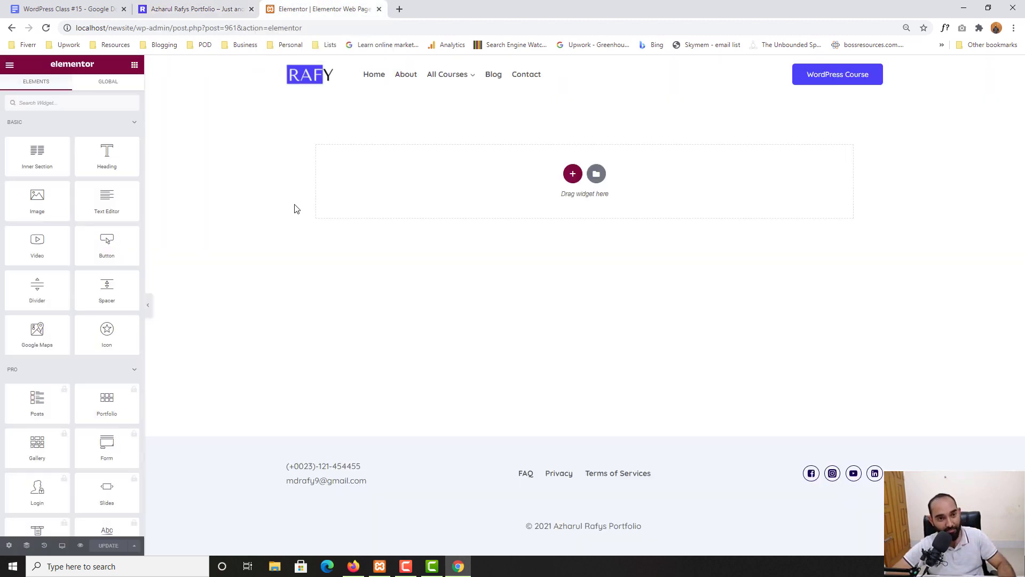
{"action": "left_click", "coordinate": [572, 175]}
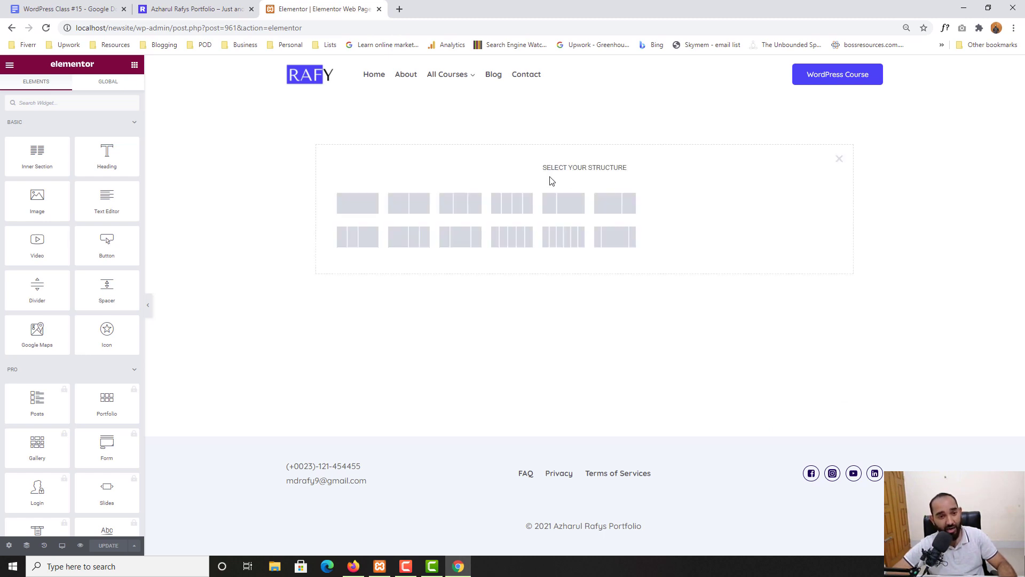
{"action": "left_click", "coordinate": [342, 206]}
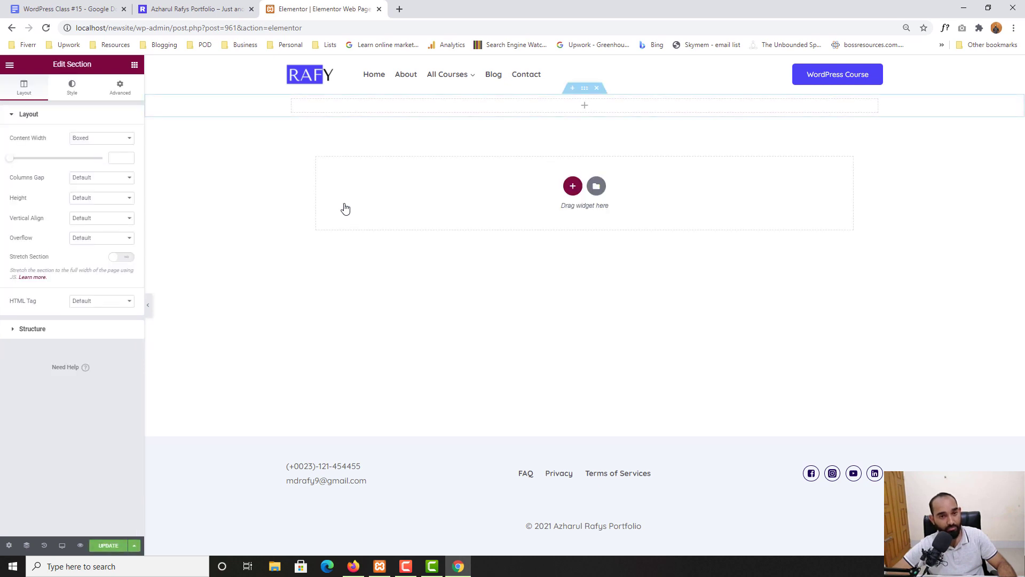
{"action": "left_click", "coordinate": [597, 88]}
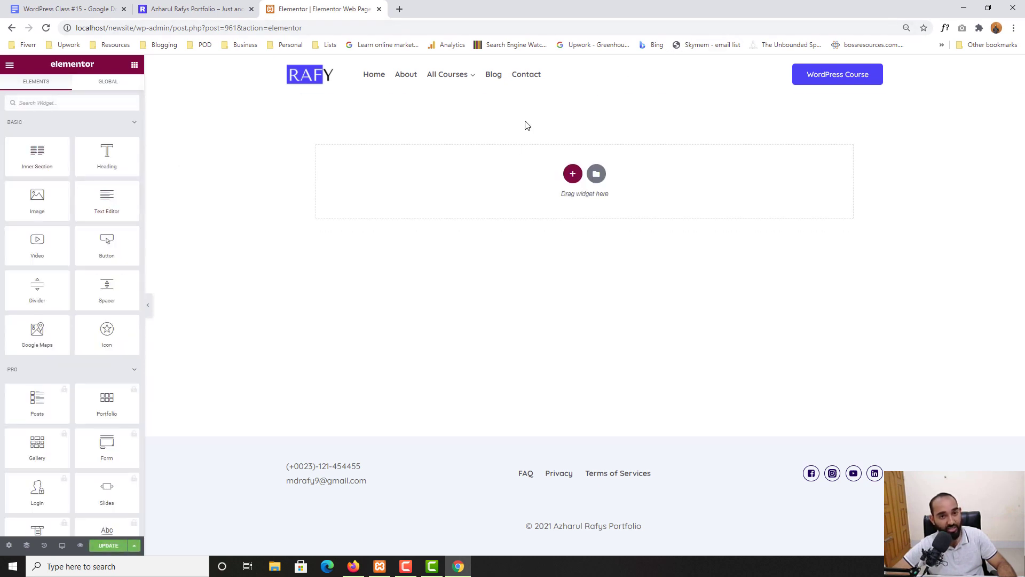
- Add a new section with two equal columns to the empty page
{"action": "left_click", "coordinate": [572, 174]}
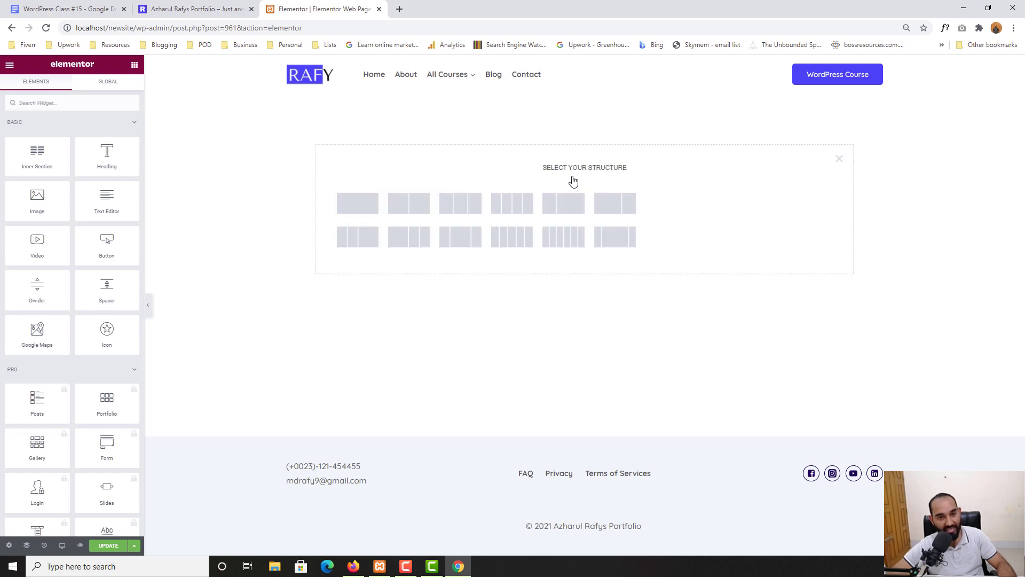
{"action": "left_click", "coordinate": [403, 205]}
- Examine the small title, main heading and paragraph of the homepage's hero section, and return to the page's Elementor editor
{"action": "left_click", "coordinate": [203, 6]}
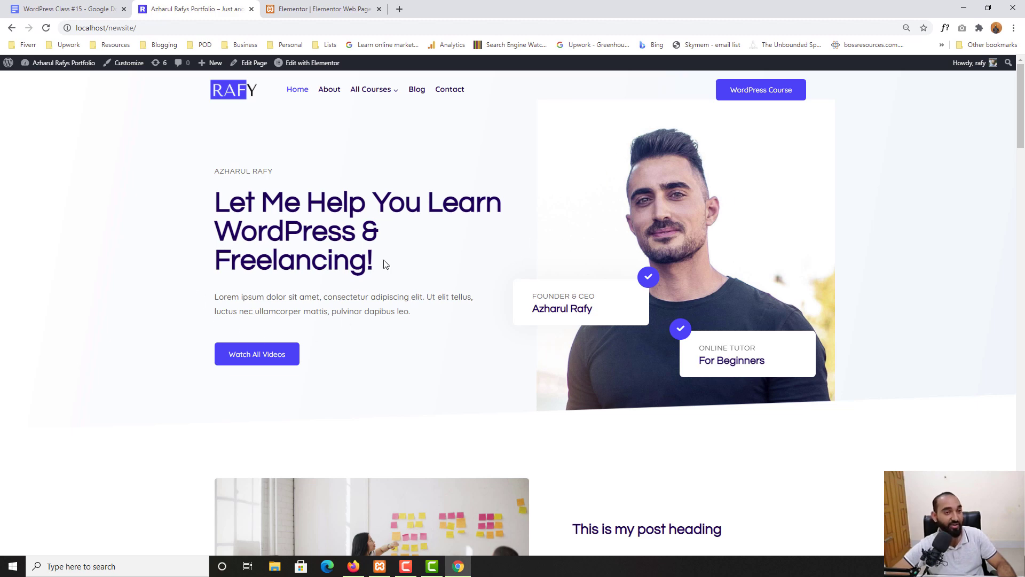
{"action": "left_click", "coordinate": [320, 9]}
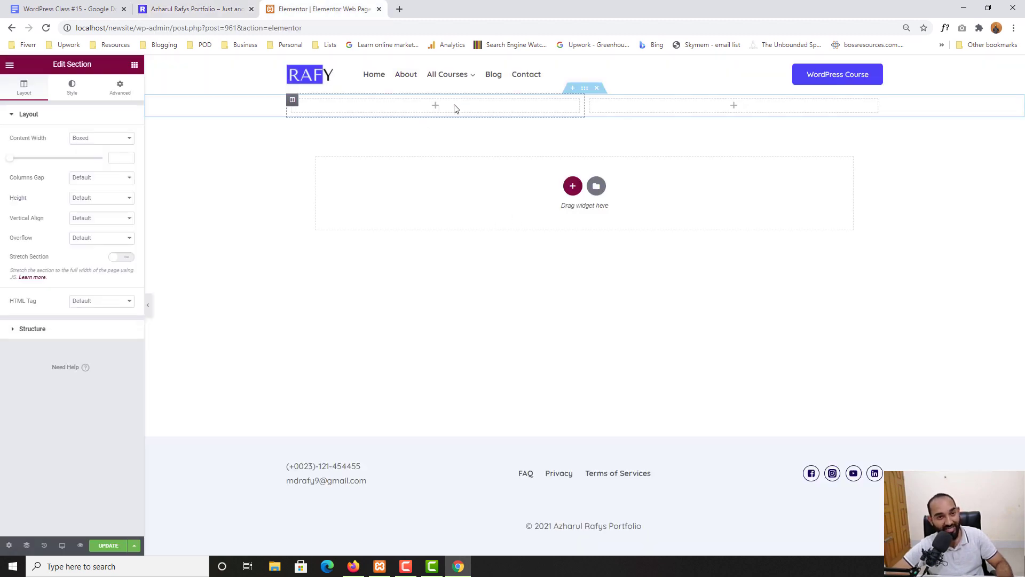
{"action": "left_click", "coordinate": [191, 8]}
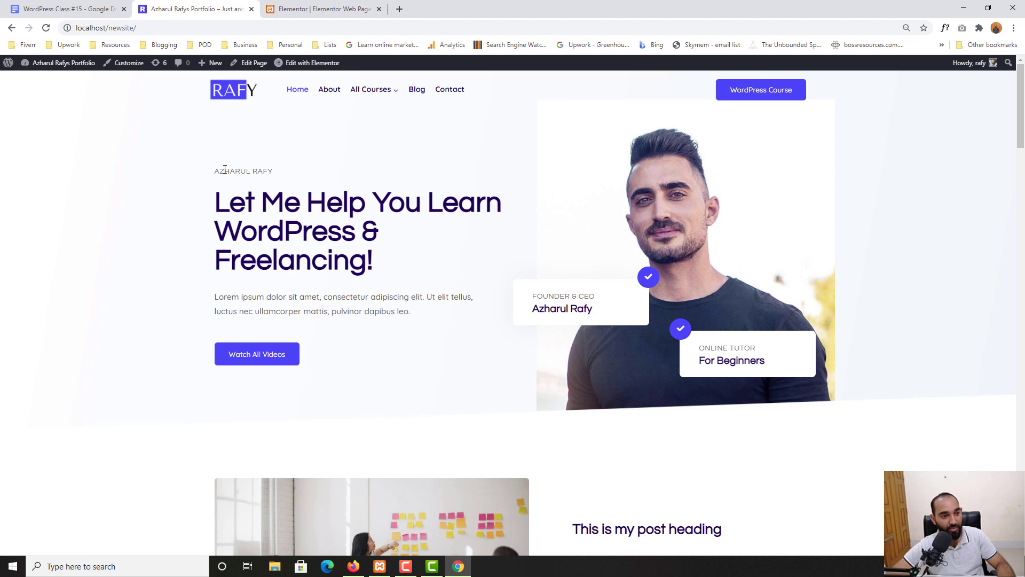
{"action": "left_click_drag", "start_coordinate": [225, 169], "coordinate": [262, 169]}
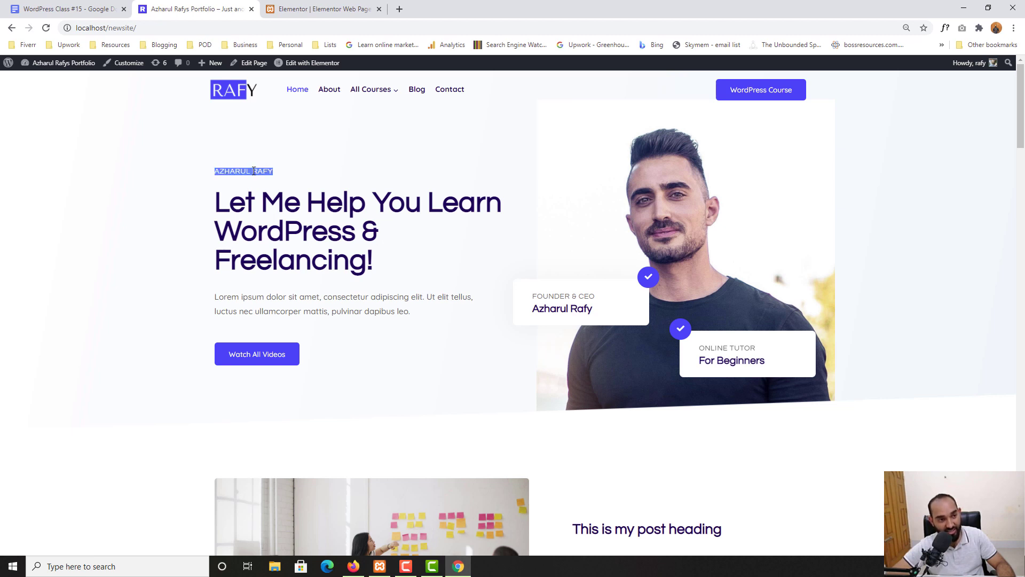
{"action": "left_click_drag", "start_coordinate": [215, 202], "coordinate": [374, 263]}
{"action": "left_click_drag", "start_coordinate": [264, 297], "coordinate": [395, 311]}
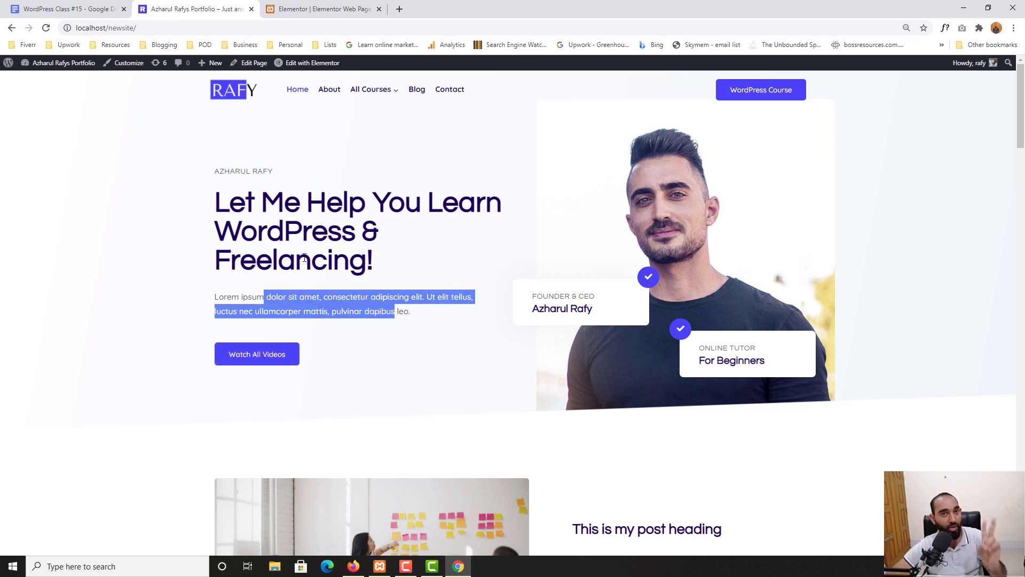
{"action": "left_click", "coordinate": [329, 9]}
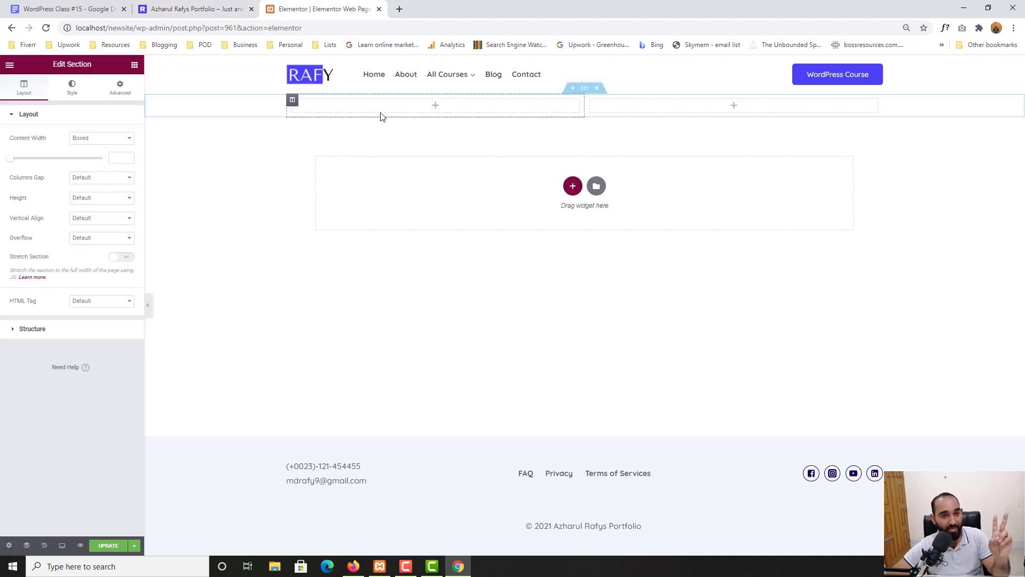
{"action": "left_click", "coordinate": [241, 6]}
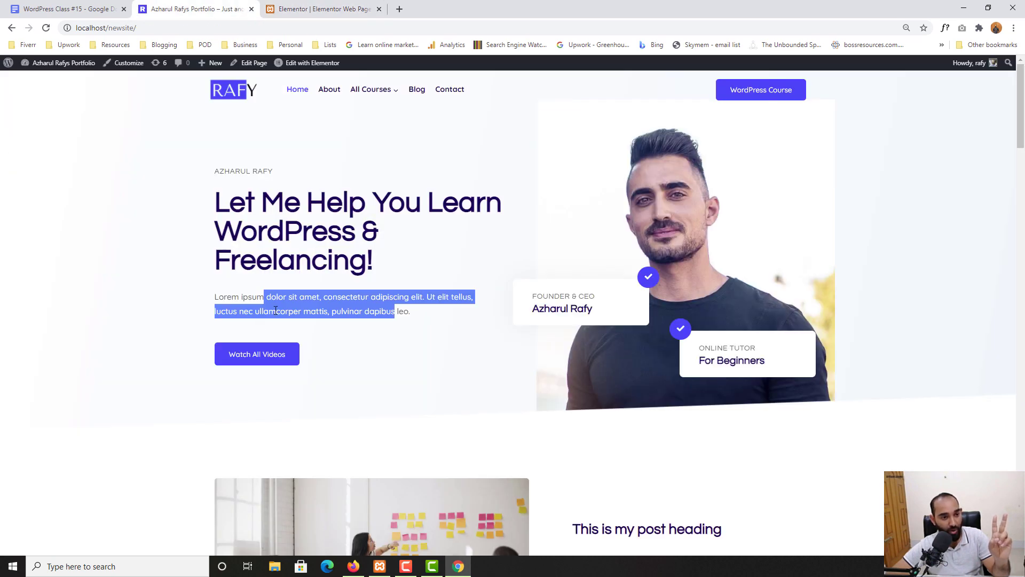
{"action": "left_click", "coordinate": [320, 9]}
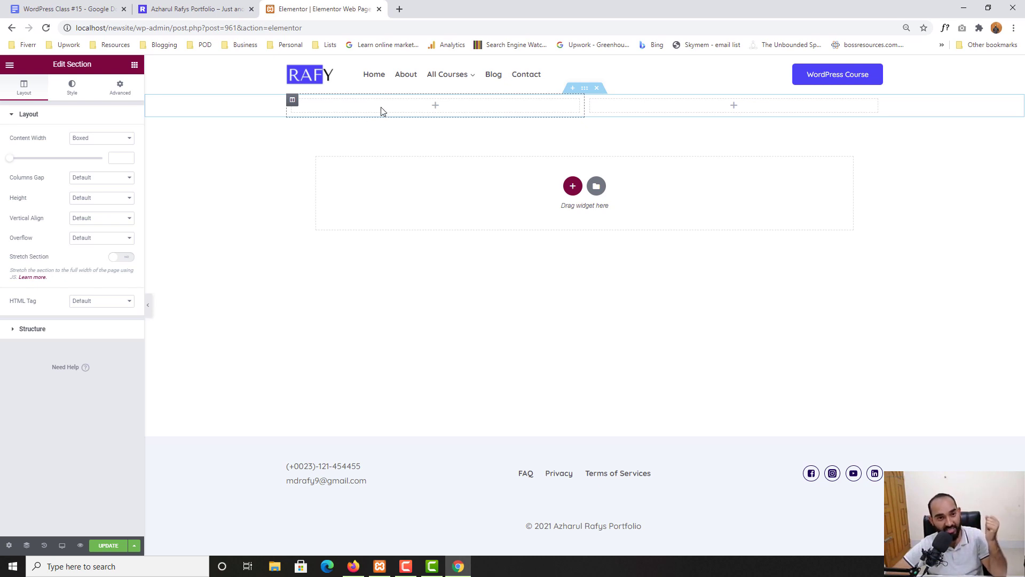
- Place two Heading widgets, one below the other, in the first column of the section
{"action": "left_click", "coordinate": [134, 66]}
{"action": "scroll", "coordinate": [78, 374], "scroll_direction": "down", "scroll_amount": 5}
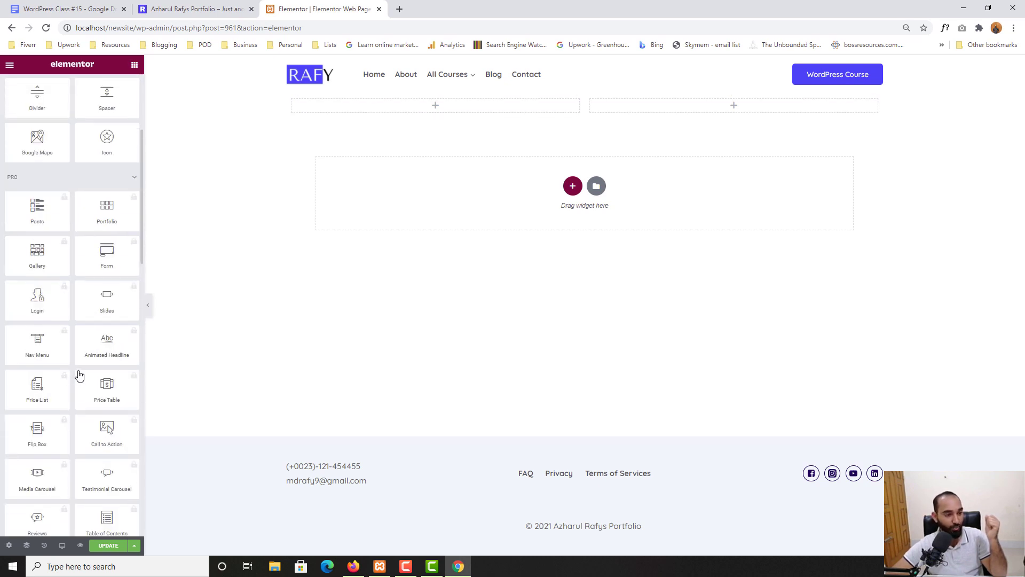
{"action": "scroll", "coordinate": [87, 362], "scroll_direction": "up", "scroll_amount": 6}
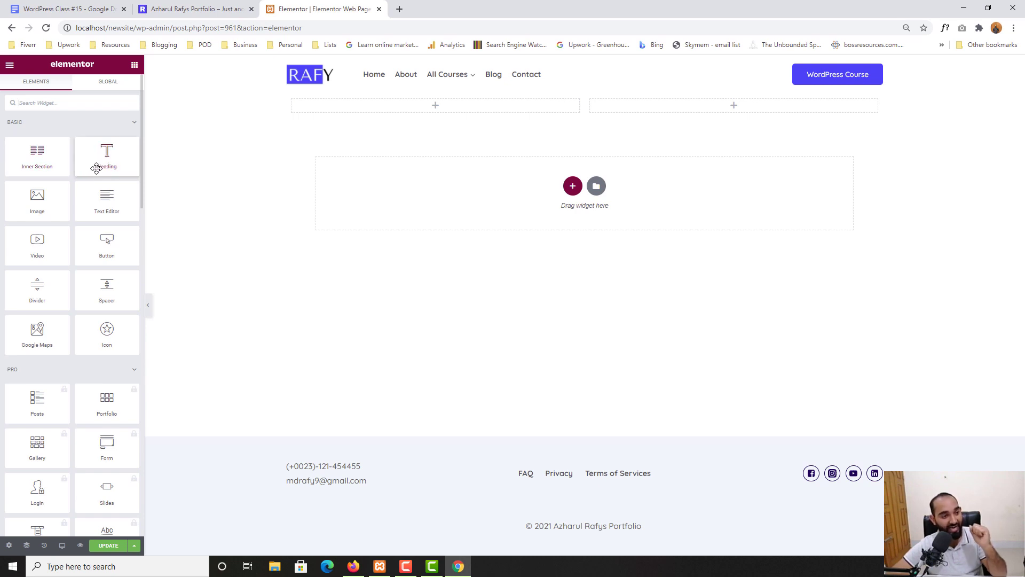
{"action": "left_click_drag", "start_coordinate": [105, 155], "coordinate": [372, 109]}
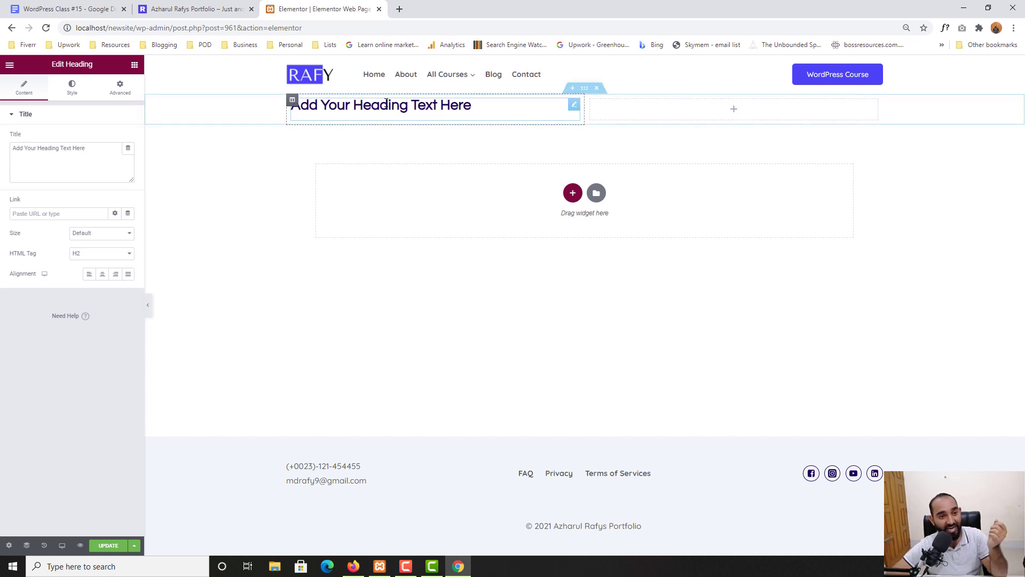
{"action": "left_click", "coordinate": [134, 66]}
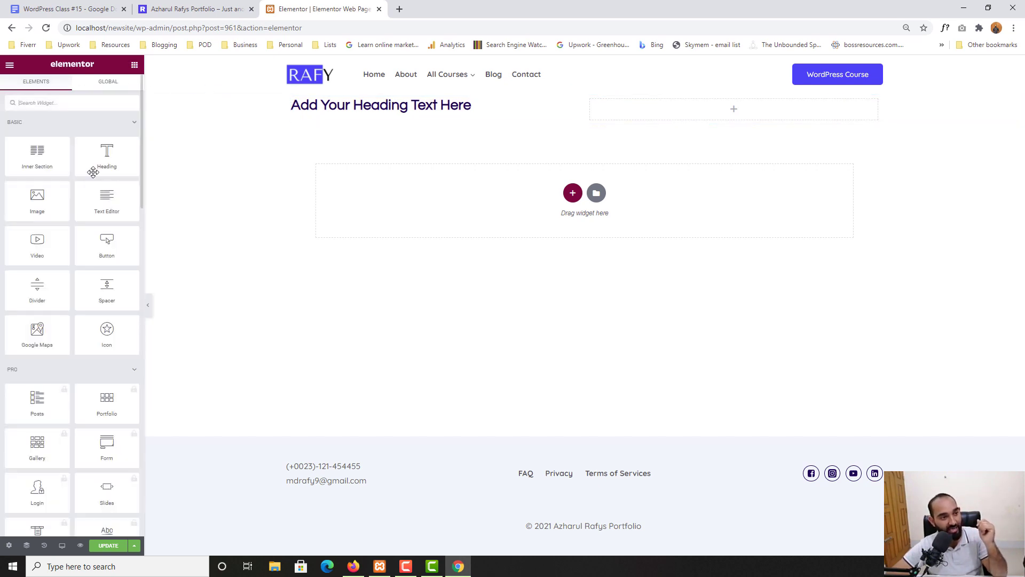
{"action": "left_click_drag", "start_coordinate": [96, 160], "coordinate": [342, 121]}
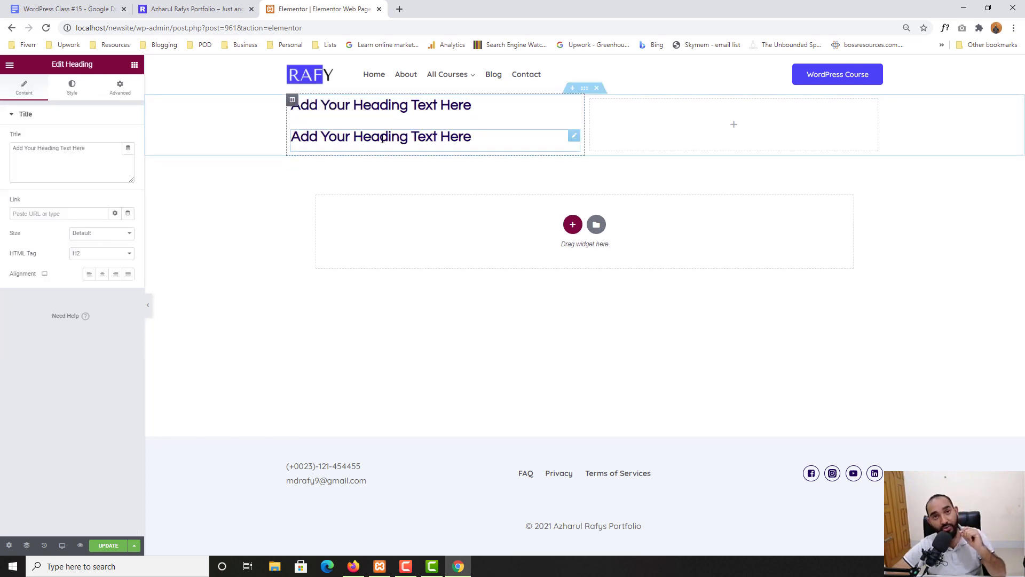
- Add a Text Editor widget and a Button widget below the two headings in the first column
{"action": "left_click", "coordinate": [134, 66]}
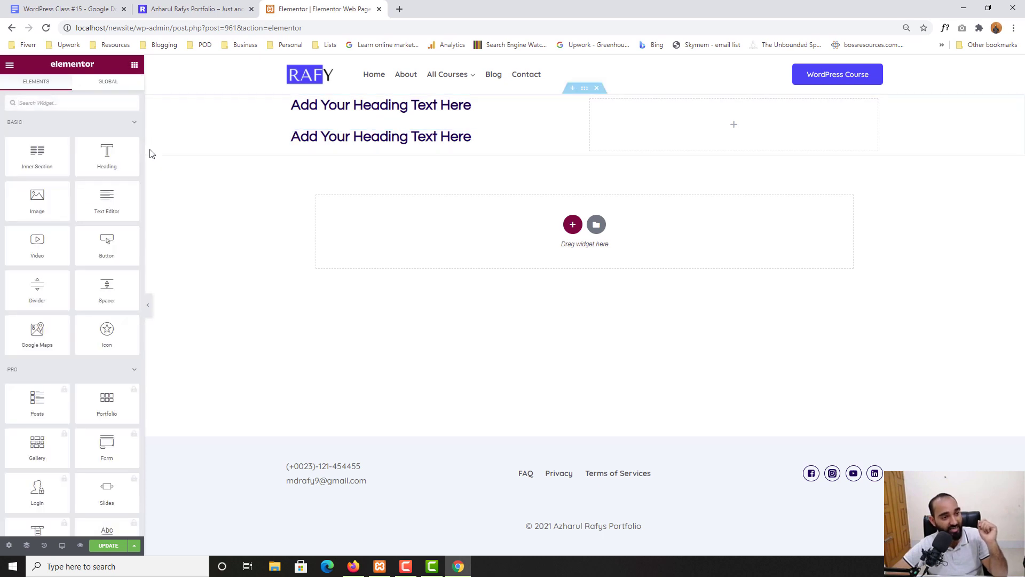
{"action": "left_click_drag", "start_coordinate": [92, 210], "coordinate": [328, 152]}
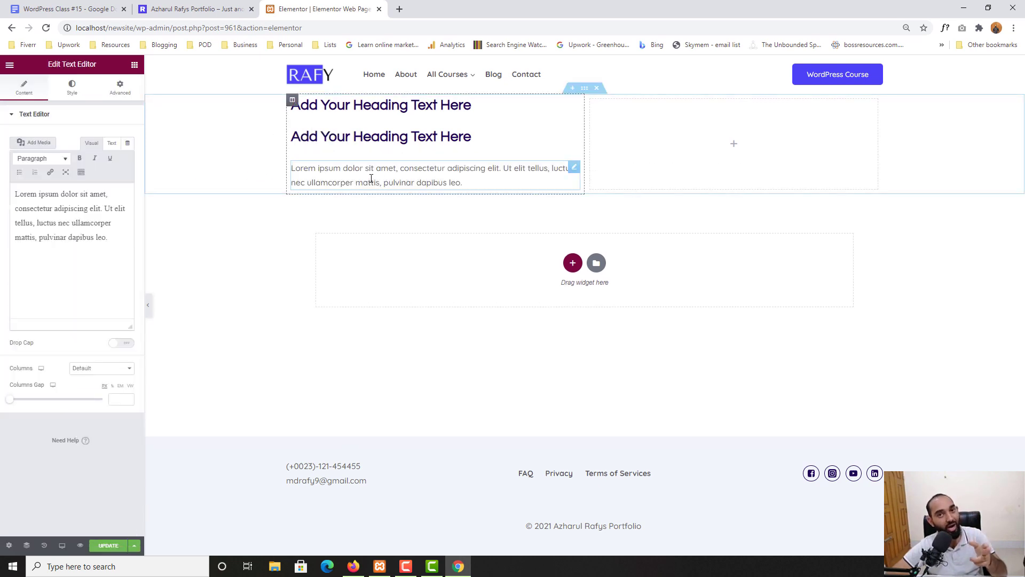
{"action": "left_click", "coordinate": [134, 67]}
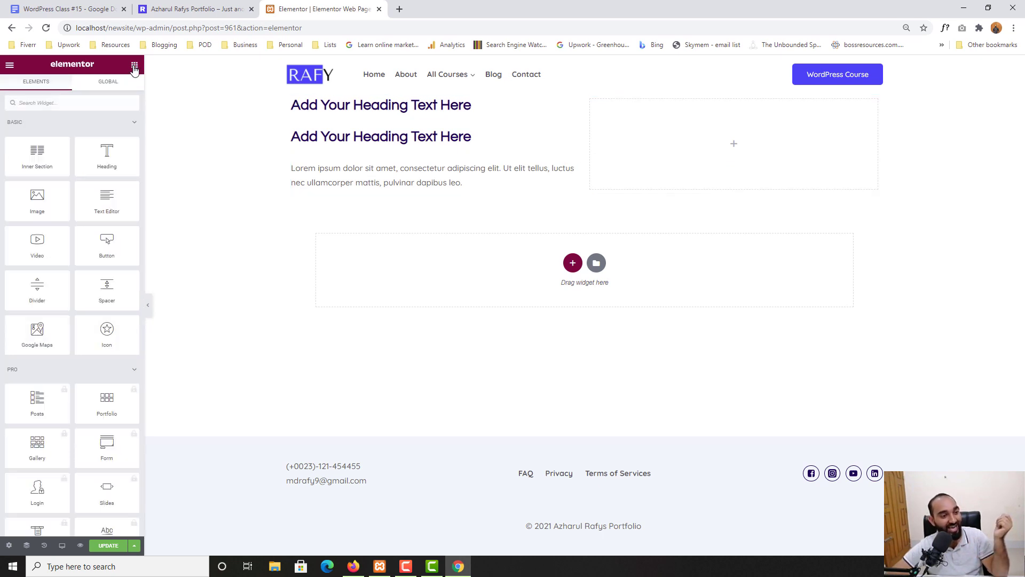
{"action": "left_click_drag", "start_coordinate": [106, 245], "coordinate": [332, 185]}
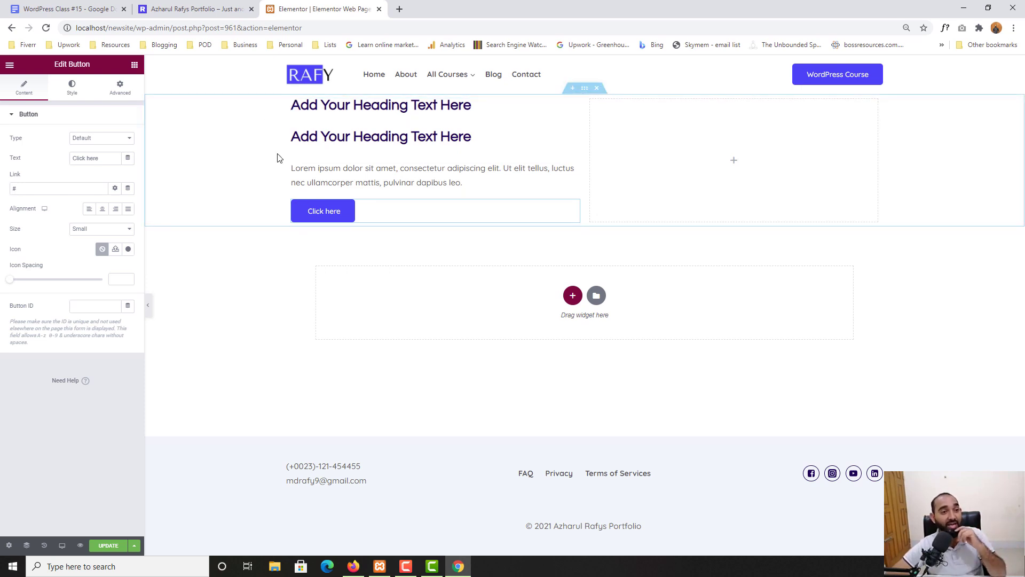
- Check the photo in the homepage's hero section and place an Image widget in the section's empty second column
{"action": "left_click", "coordinate": [217, 8]}
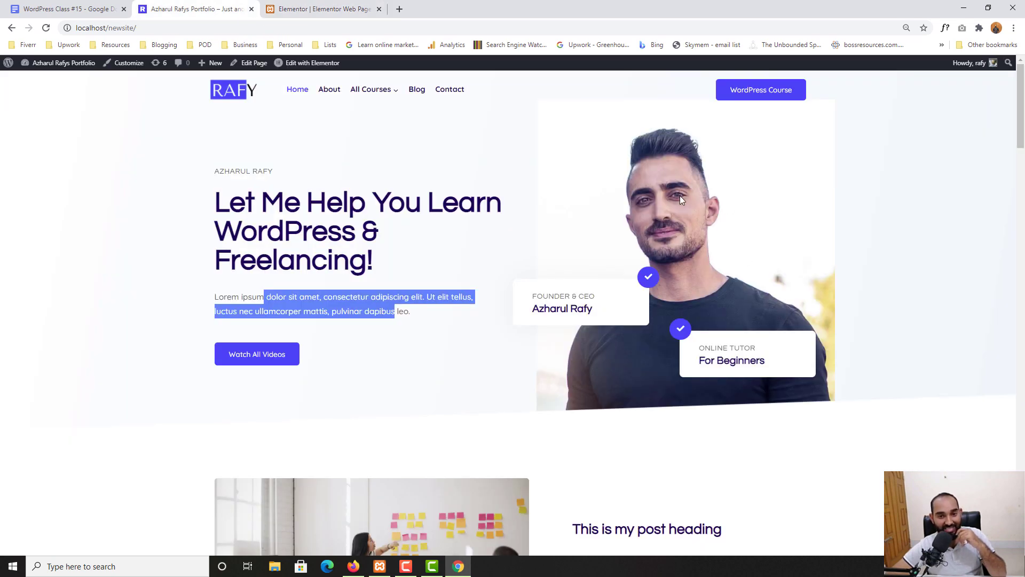
{"action": "left_click", "coordinate": [319, 5]}
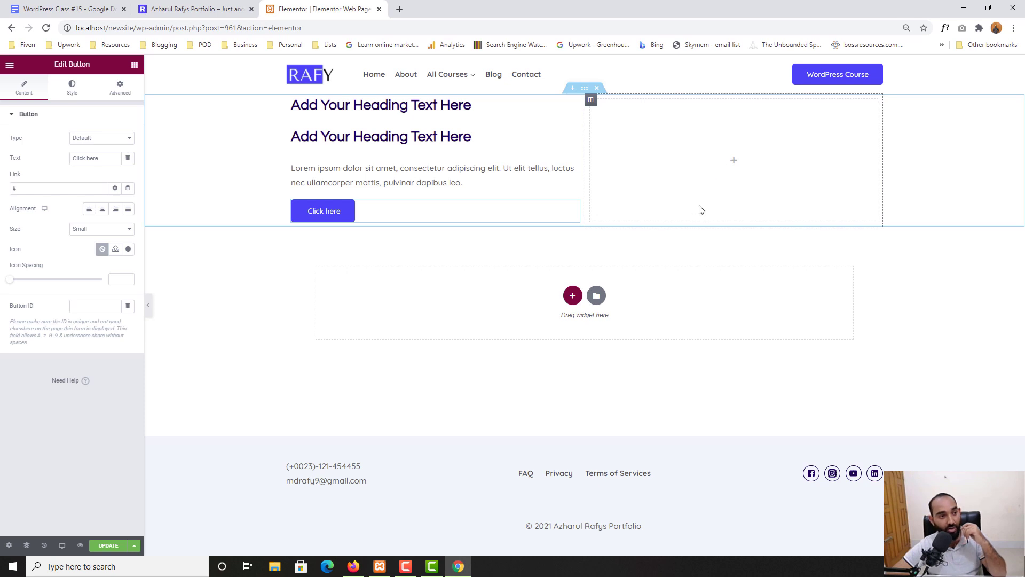
{"action": "left_click", "coordinate": [134, 65]}
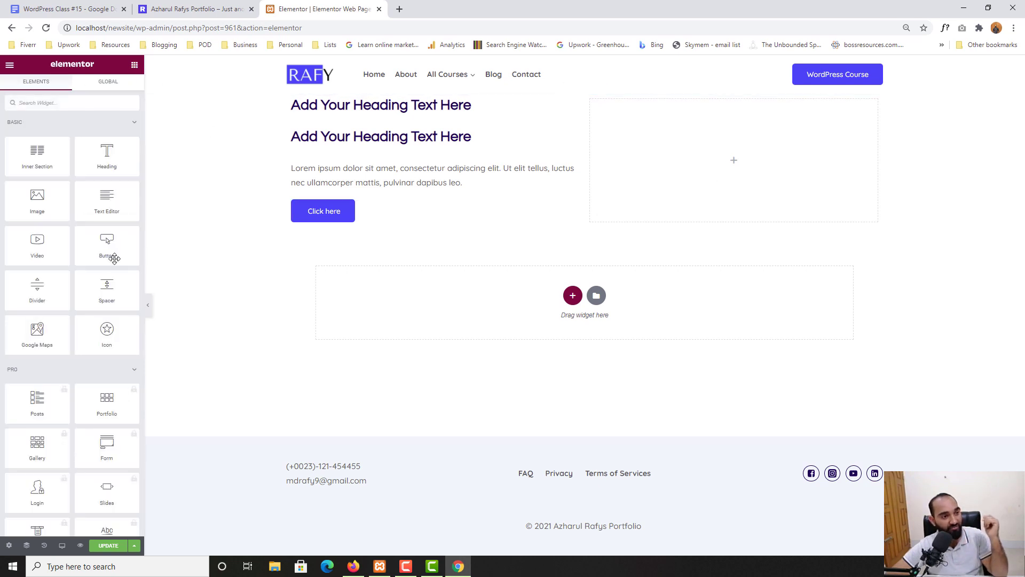
{"action": "left_click_drag", "start_coordinate": [37, 200], "coordinate": [740, 148]}
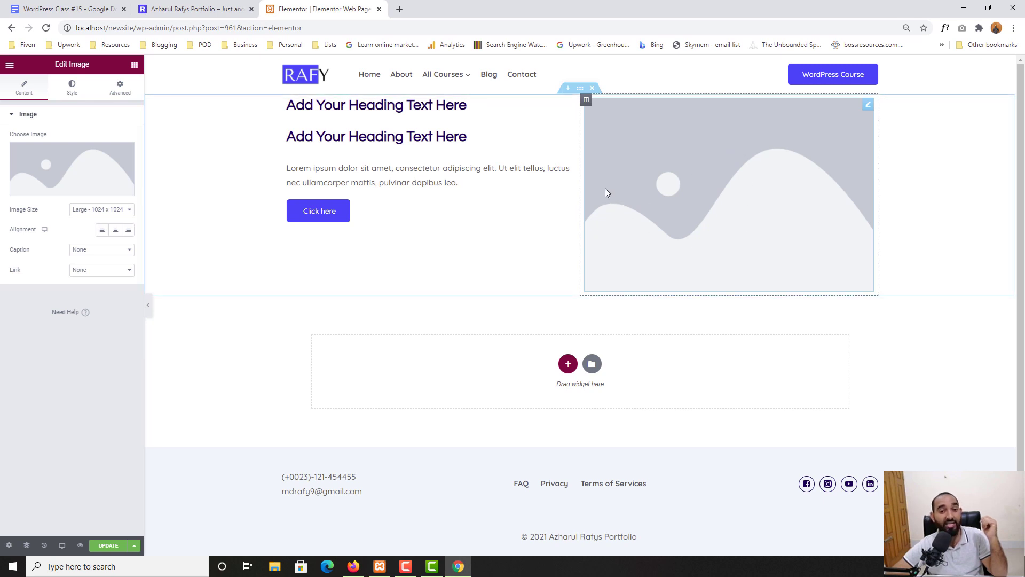
- Check the homepage's hero again, search the widgets for "icon" and place an Icon Box below the image in the second column
{"action": "key", "text": "ctrl+shift+Tab"}
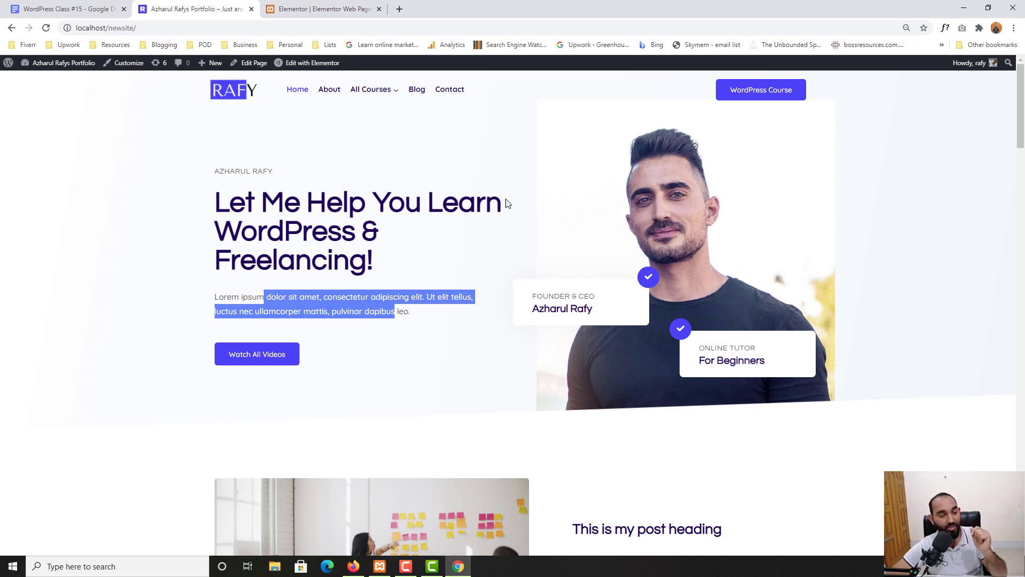
{"action": "left_click", "coordinate": [340, 6]}
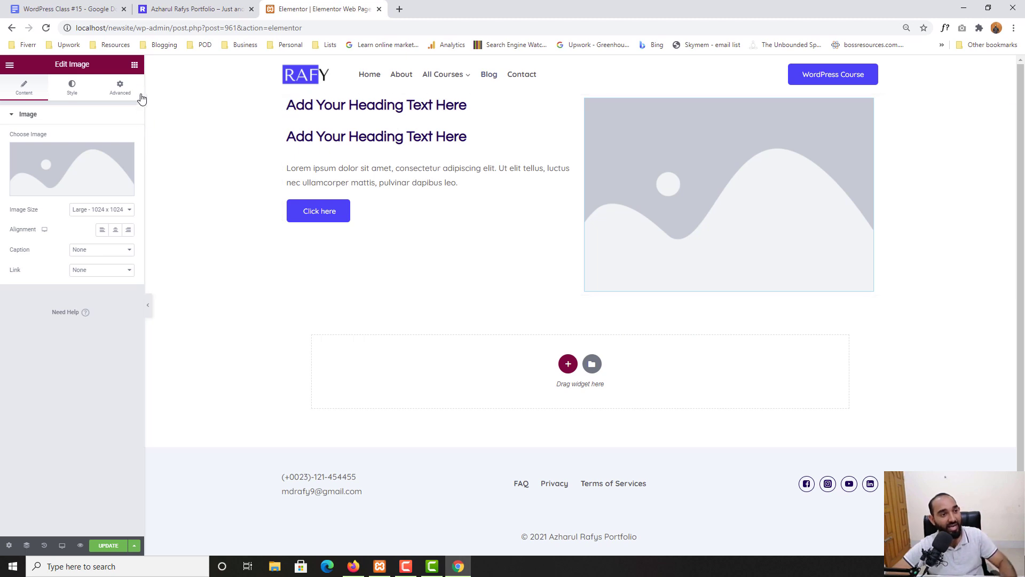
{"action": "left_click", "coordinate": [135, 65]}
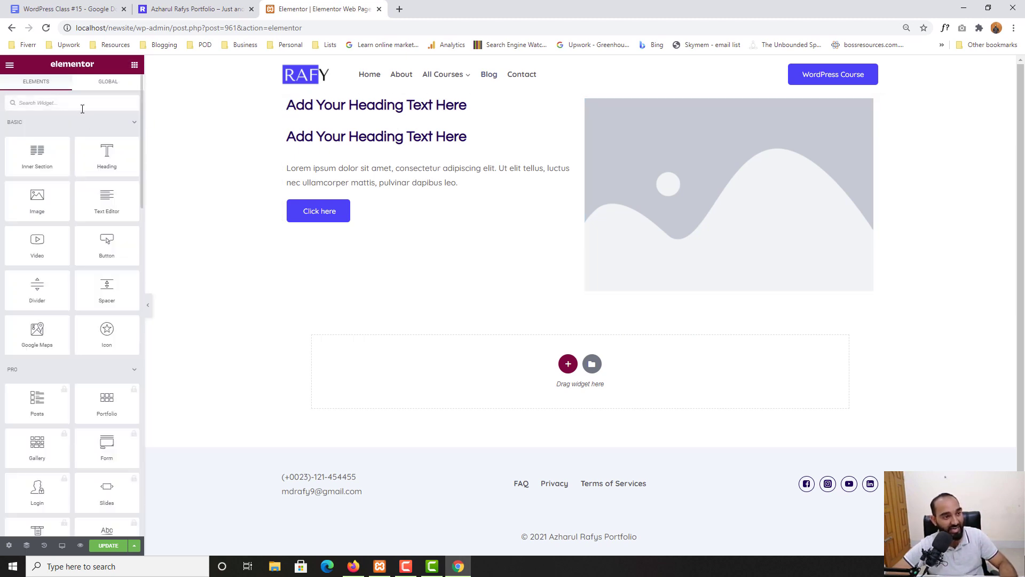
{"action": "type", "text": "icon bo"}
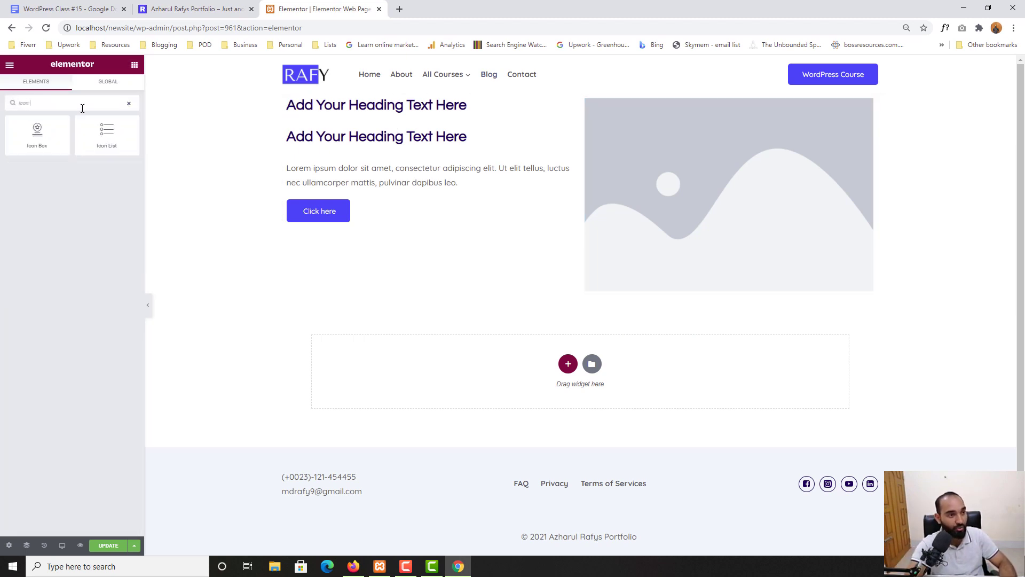
{"action": "key", "text": "BackSpace"}
{"action": "key", "text": "BackSpace"}
{"action": "key", "text": "BackSpace"}
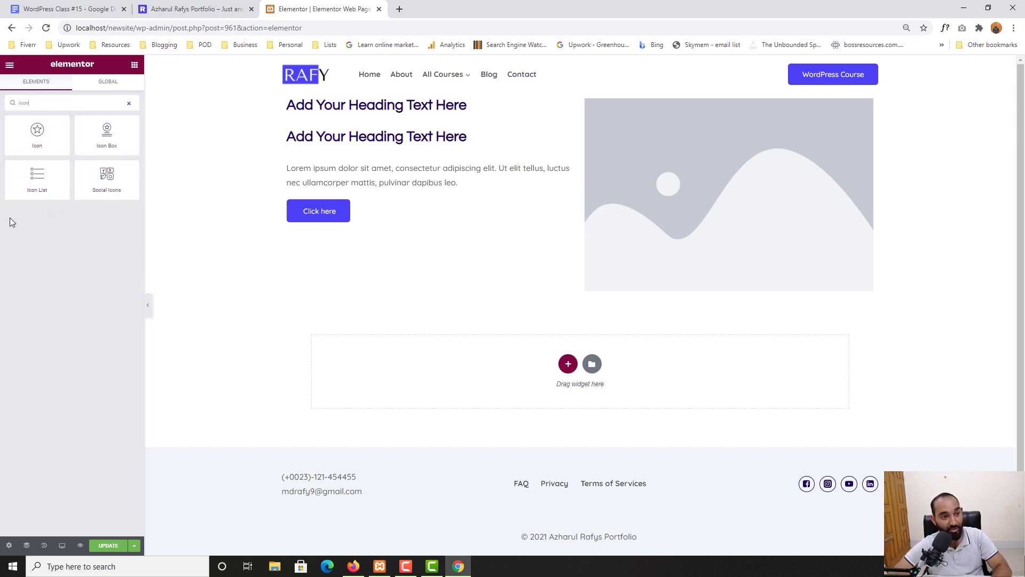
{"action": "left_click", "coordinate": [106, 140]}
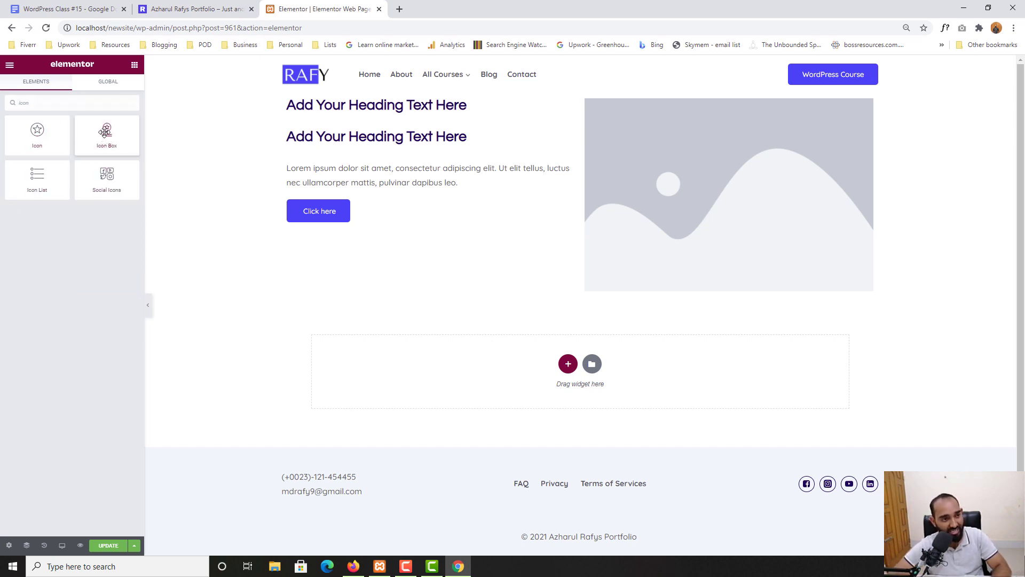
{"action": "left_click_drag", "start_coordinate": [105, 133], "coordinate": [647, 290]}
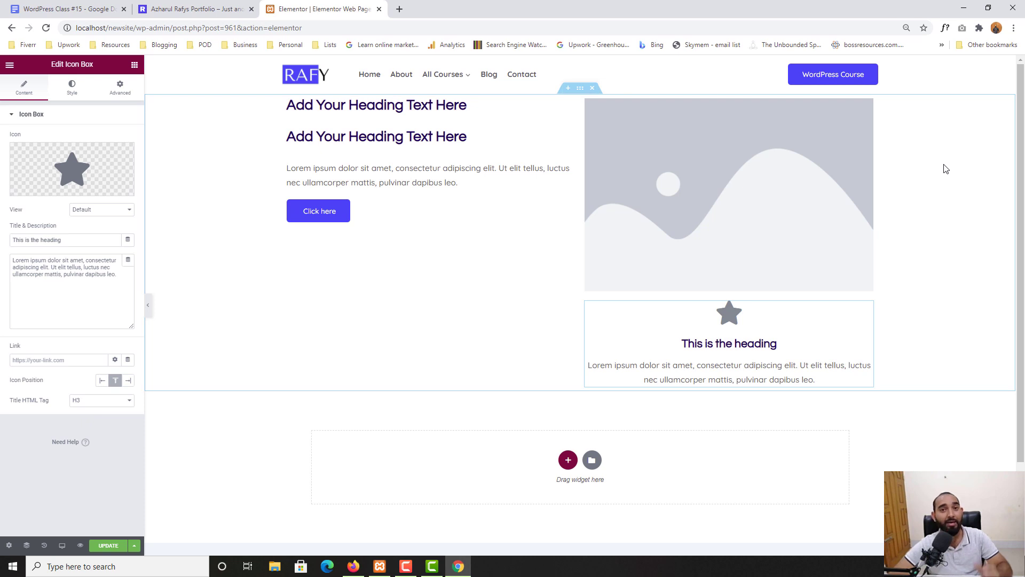
- Review the homepage's hero again and open the settings of the draft's Image and Button widgets
{"action": "left_click", "coordinate": [213, 9]}
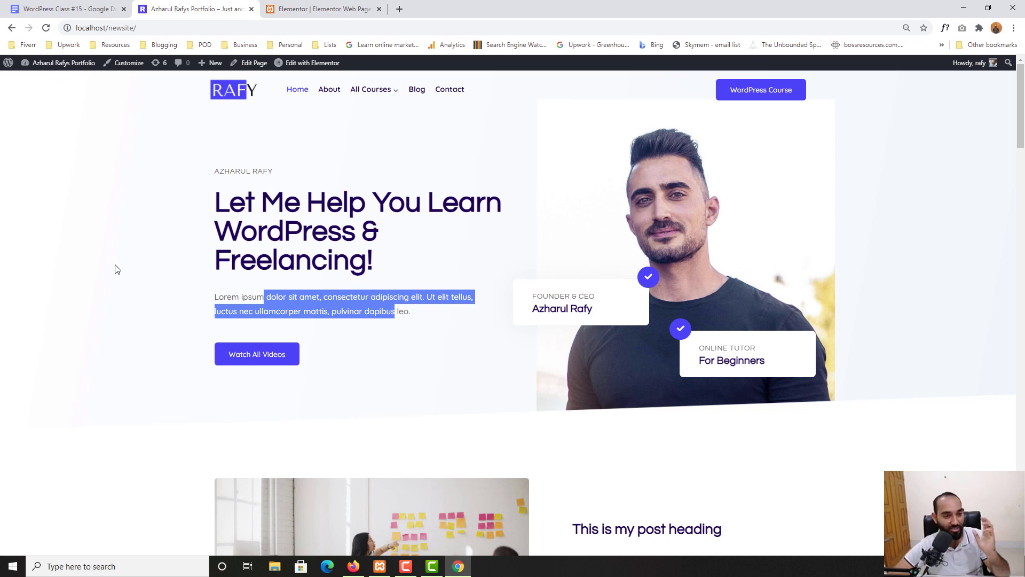
{"action": "left_click", "coordinate": [320, 8]}
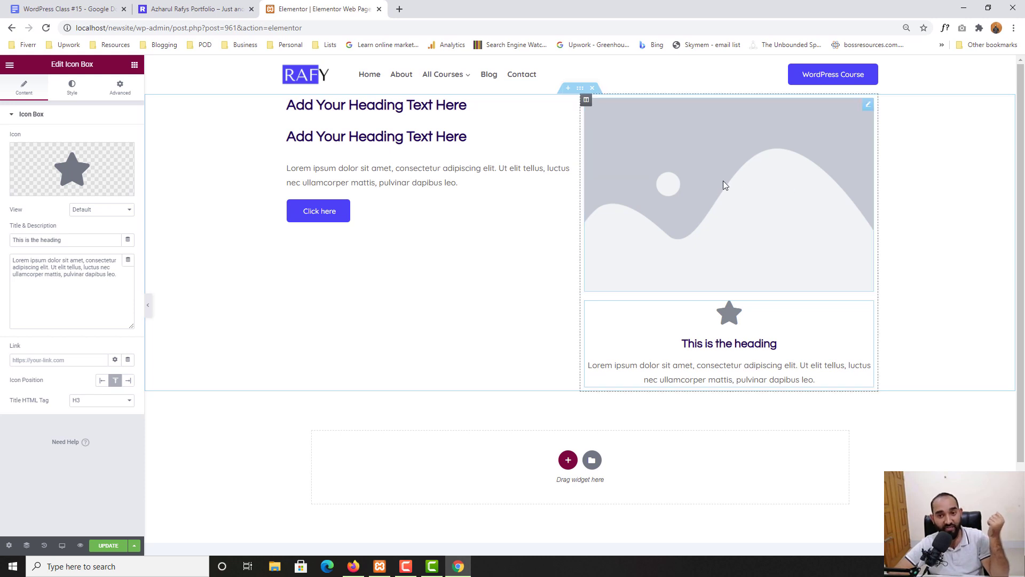
{"action": "left_click", "coordinate": [695, 180]}
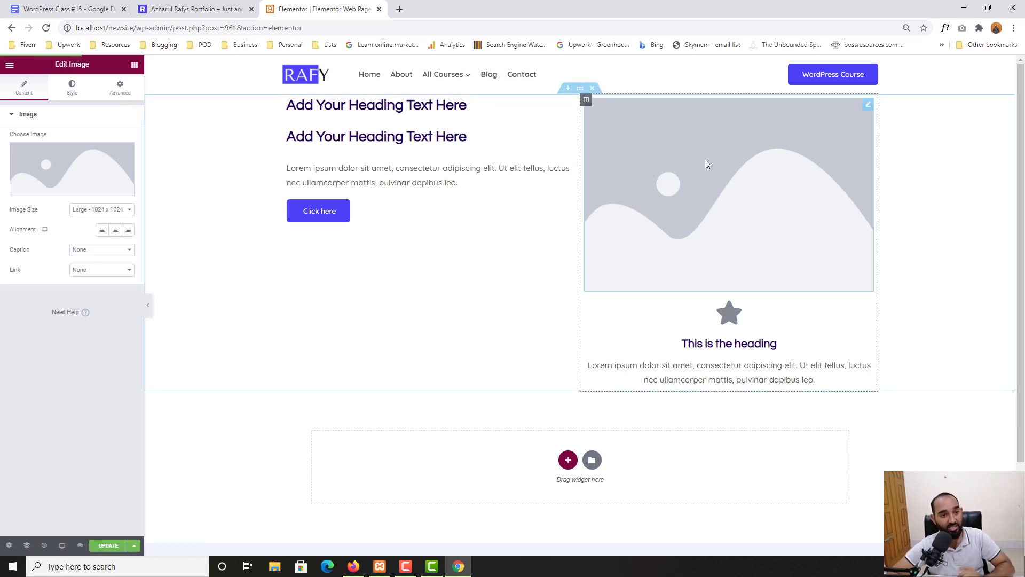
{"action": "left_click", "coordinate": [323, 213]}
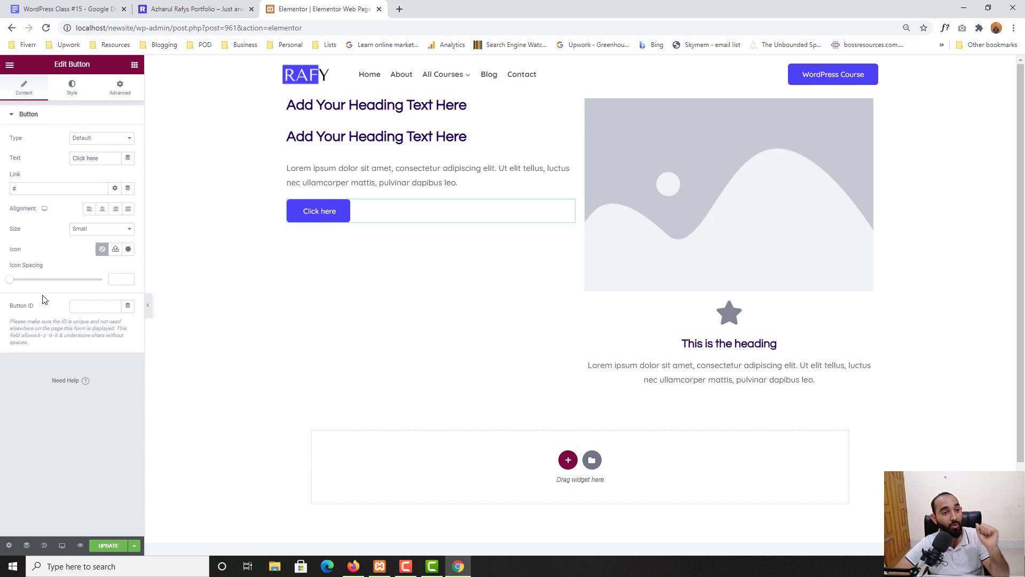
- Replace the first heading's title with the small name line copied from above the homepage's hero heading
{"action": "left_click", "coordinate": [343, 109]}
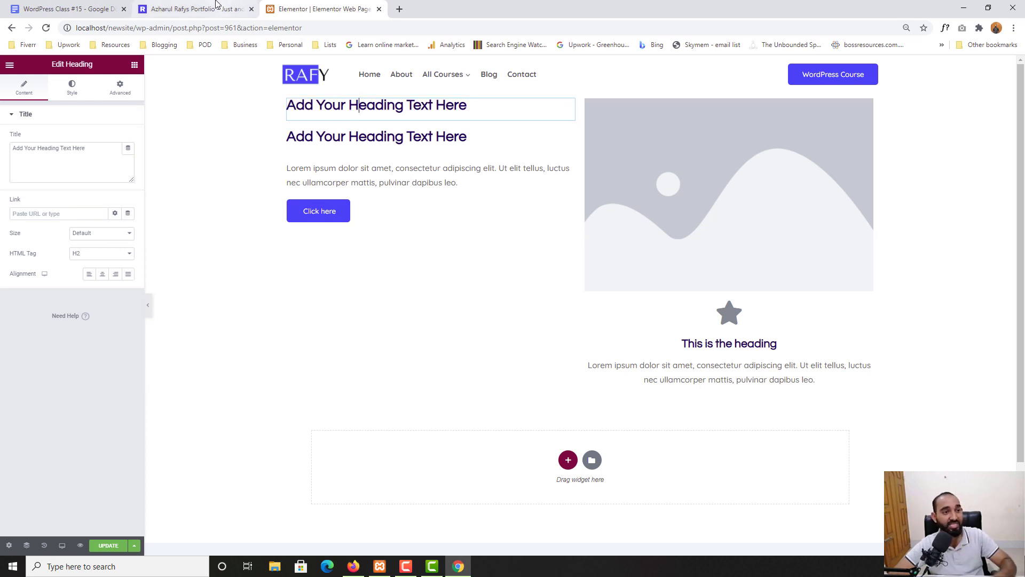
{"action": "left_click", "coordinate": [192, 9]}
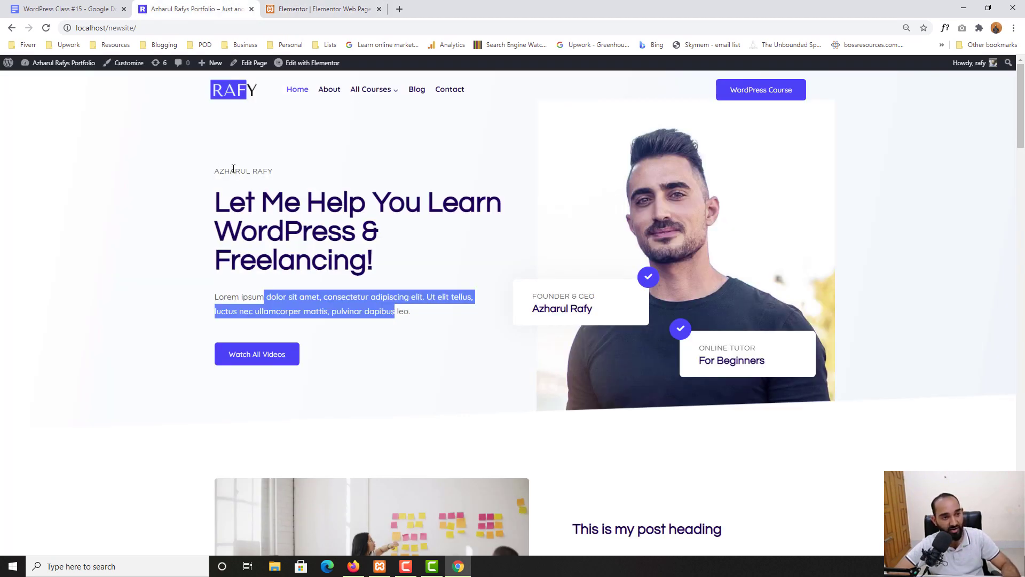
{"action": "left_click_drag", "start_coordinate": [214, 171], "coordinate": [274, 171]}
{"action": "right_click", "coordinate": [262, 174]}
{"action": "left_click", "coordinate": [277, 178]}
{"action": "left_click", "coordinate": [302, 9]}
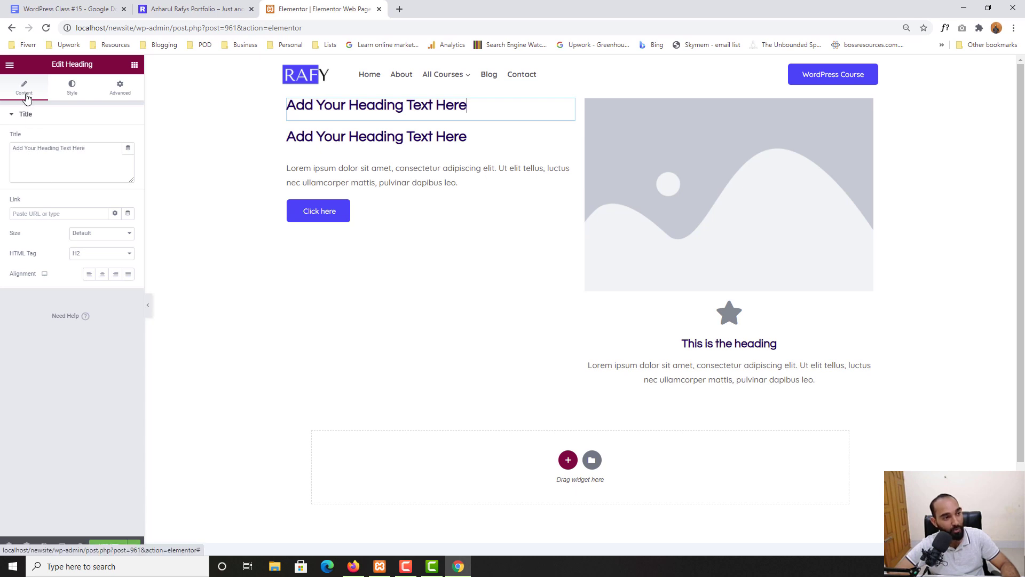
{"action": "left_click_drag", "start_coordinate": [12, 148], "coordinate": [101, 147]}
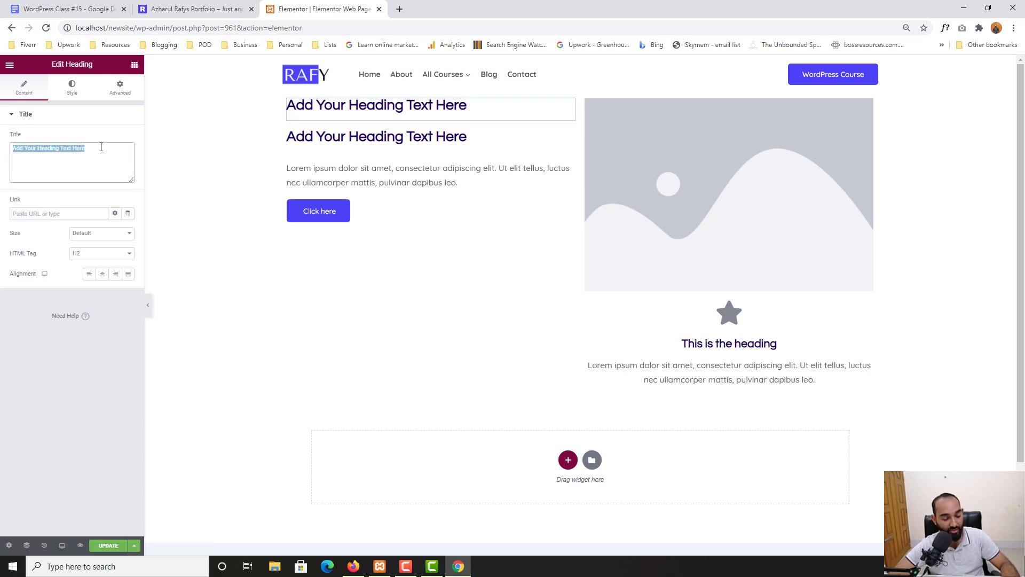
{"action": "key", "text": "ctrl+v"}
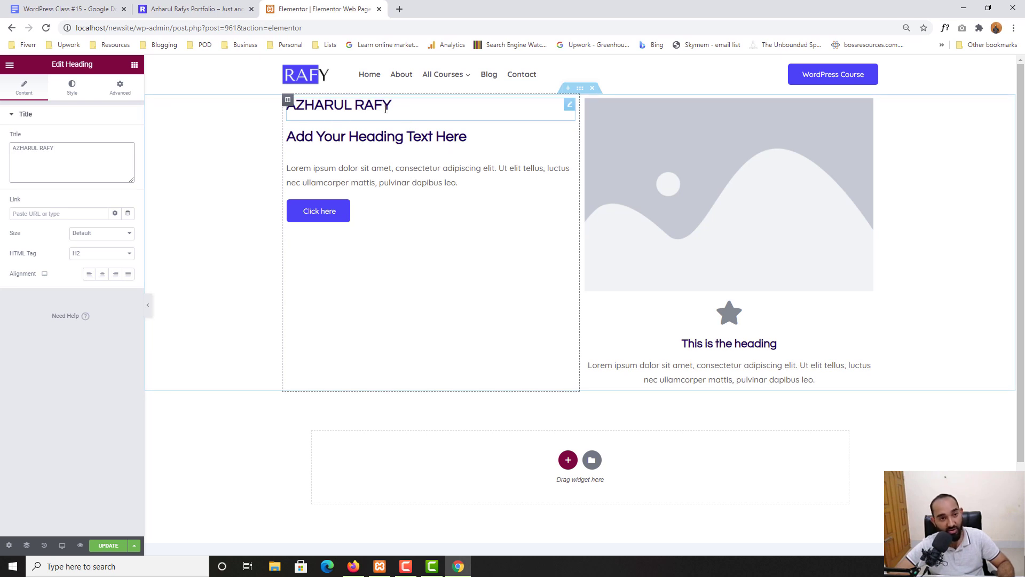
- Examine the text styling of the small name line in the homepage's hero
{"action": "left_click", "coordinate": [230, 9]}
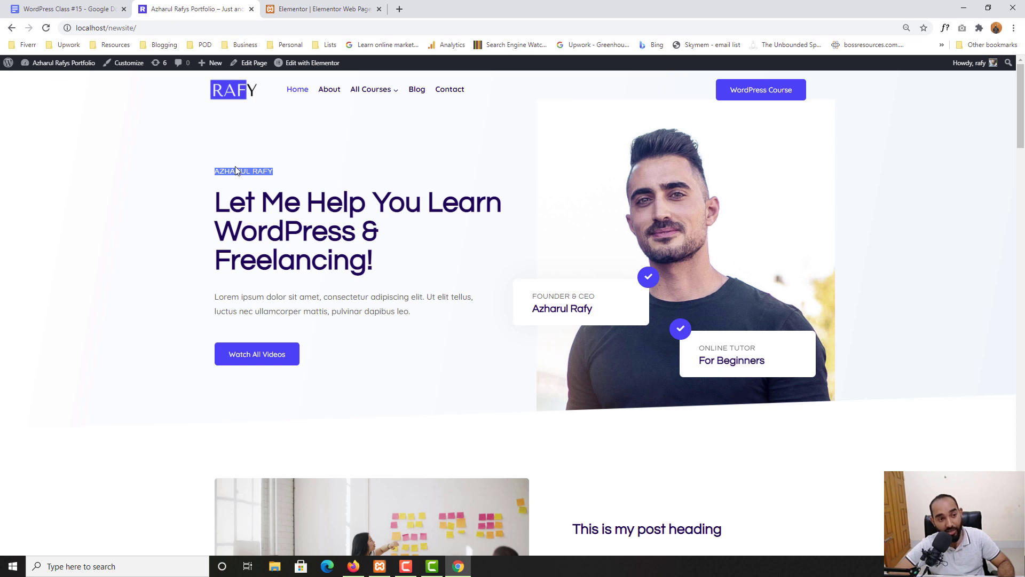
{"action": "left_click_drag", "start_coordinate": [215, 170], "coordinate": [265, 170]}
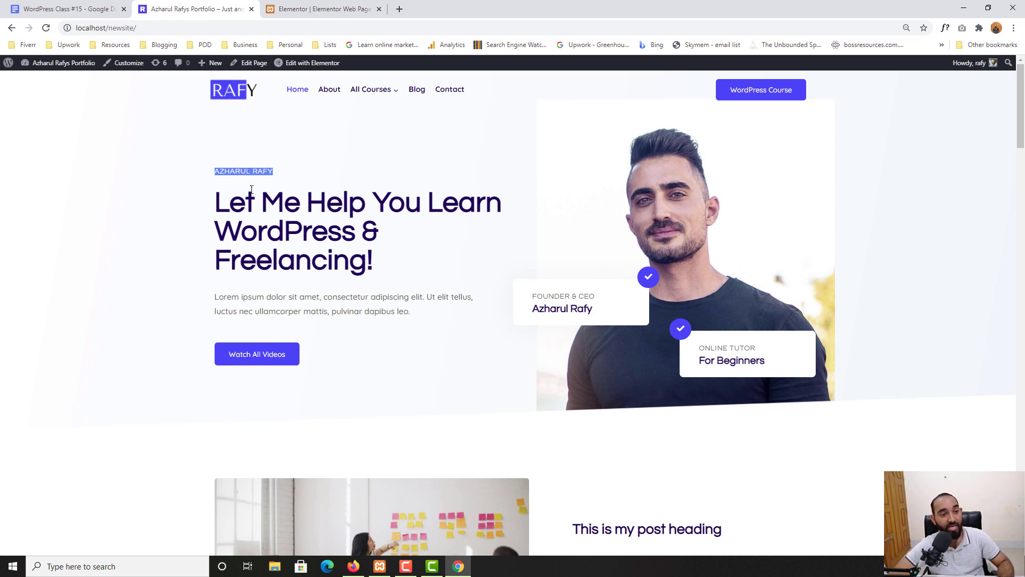
{"action": "left_click", "coordinate": [137, 186]}
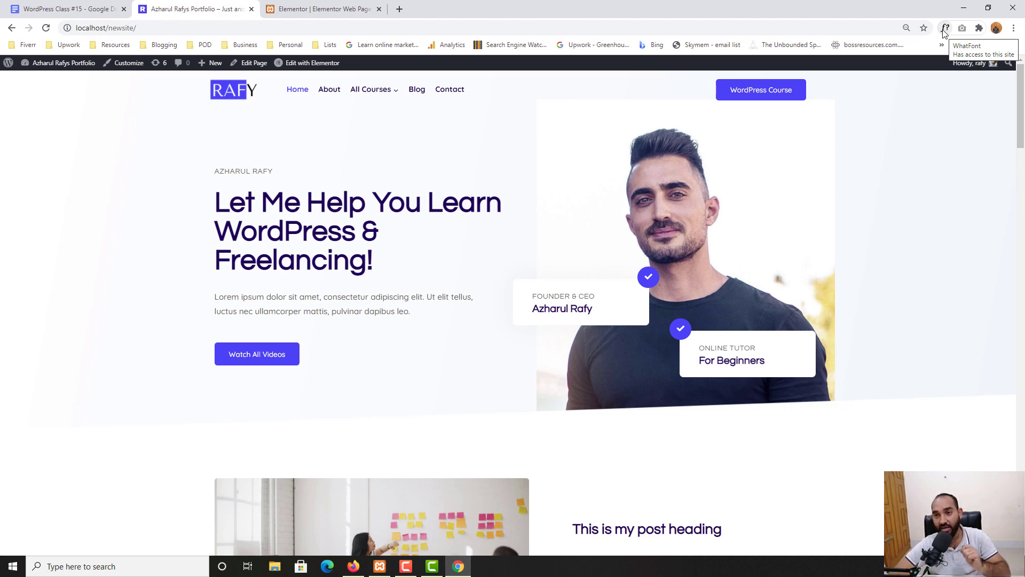
- Search Google for "what font extension" and review the WhatFont page in the Chrome Web Store
{"action": "left_click", "coordinate": [400, 9]}
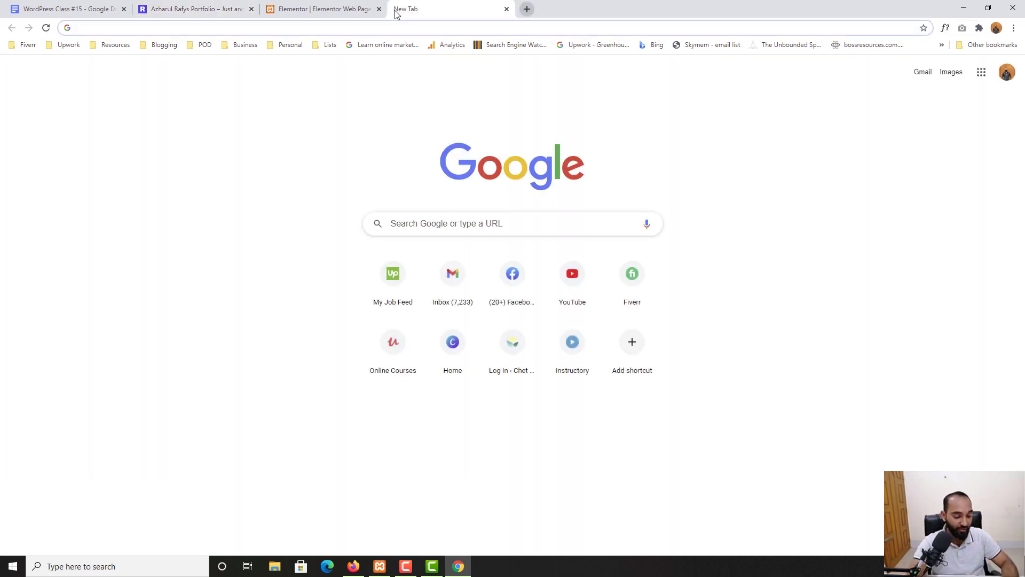
{"action": "type", "text": "what fo"}
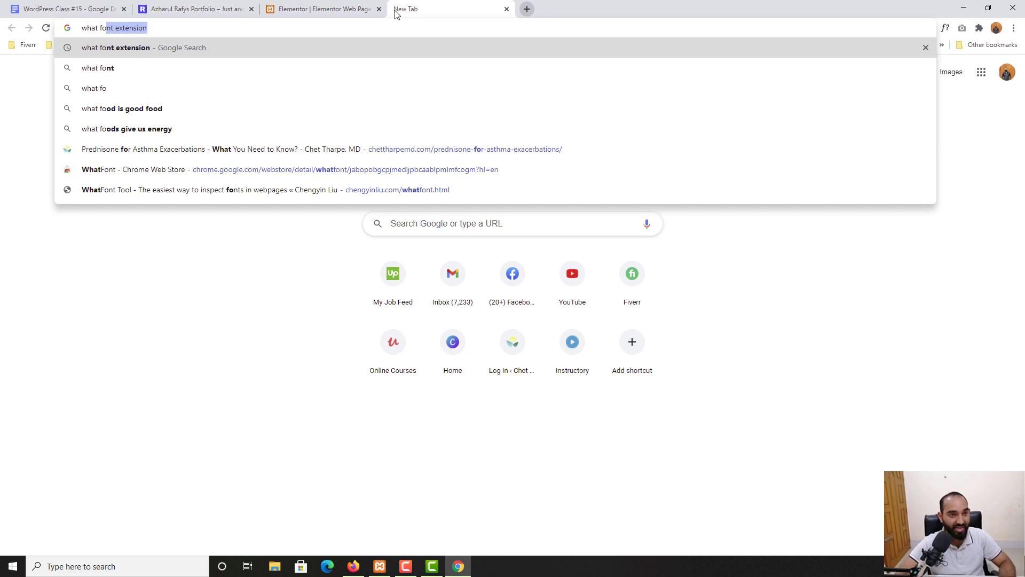
{"action": "key", "text": "Return"}
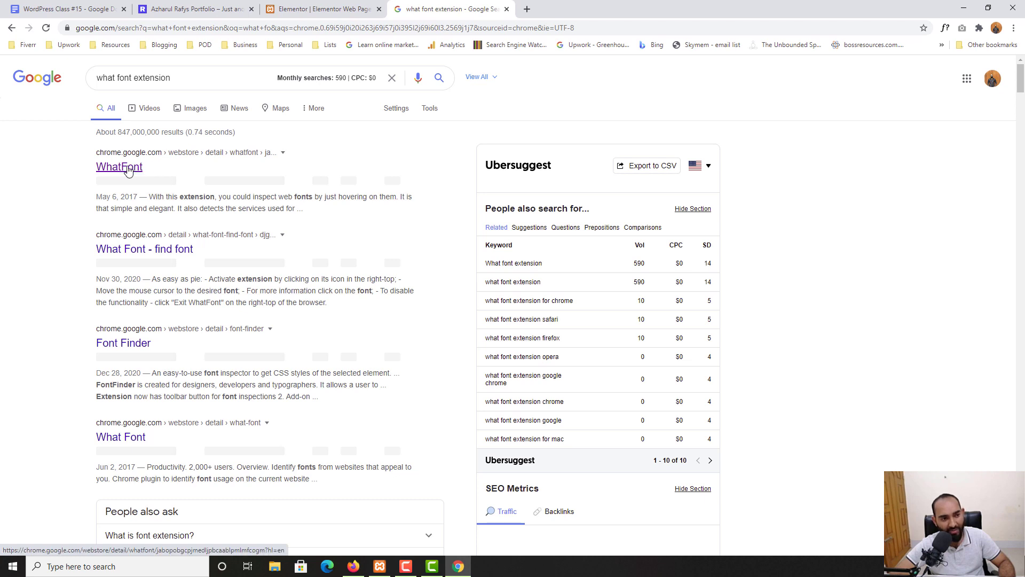
{"action": "right_click", "coordinate": [135, 167]}
{"action": "left_click", "coordinate": [154, 172]}
{"action": "left_click", "coordinate": [537, 5]}
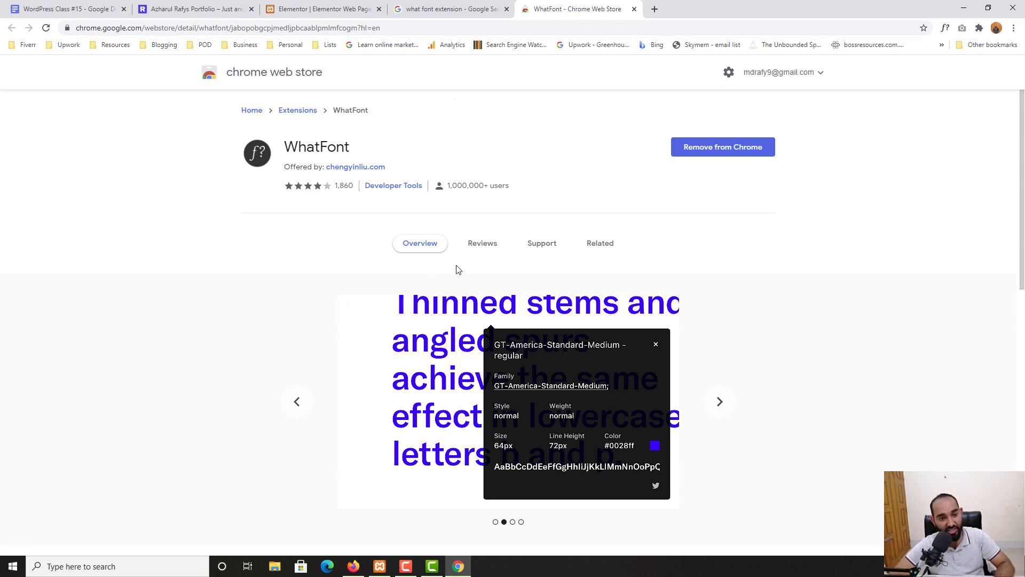
{"action": "scroll", "coordinate": [218, 348], "scroll_direction": "down", "scroll_amount": 2}
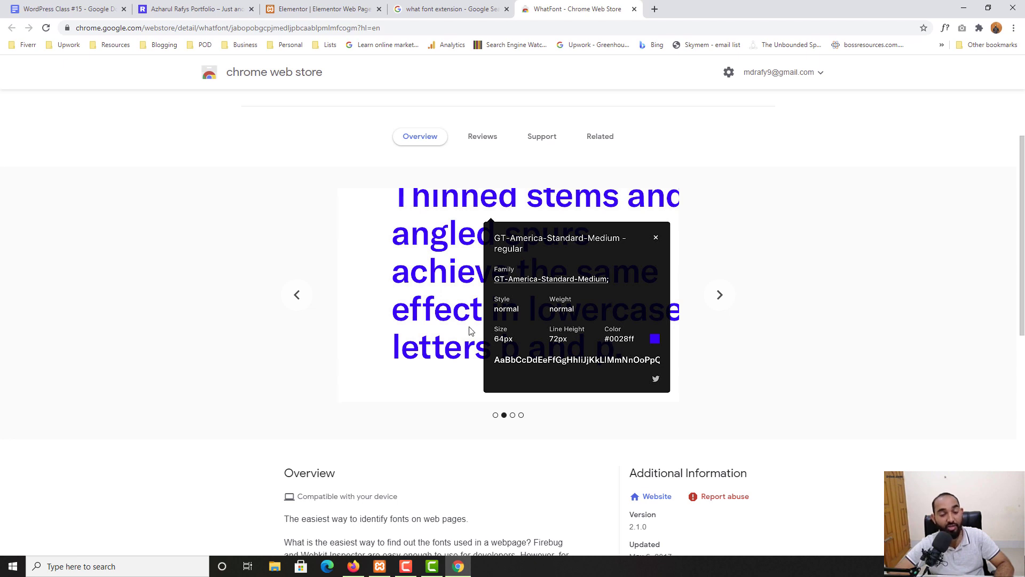
{"action": "scroll", "coordinate": [469, 331], "scroll_direction": "up", "scroll_amount": 2}
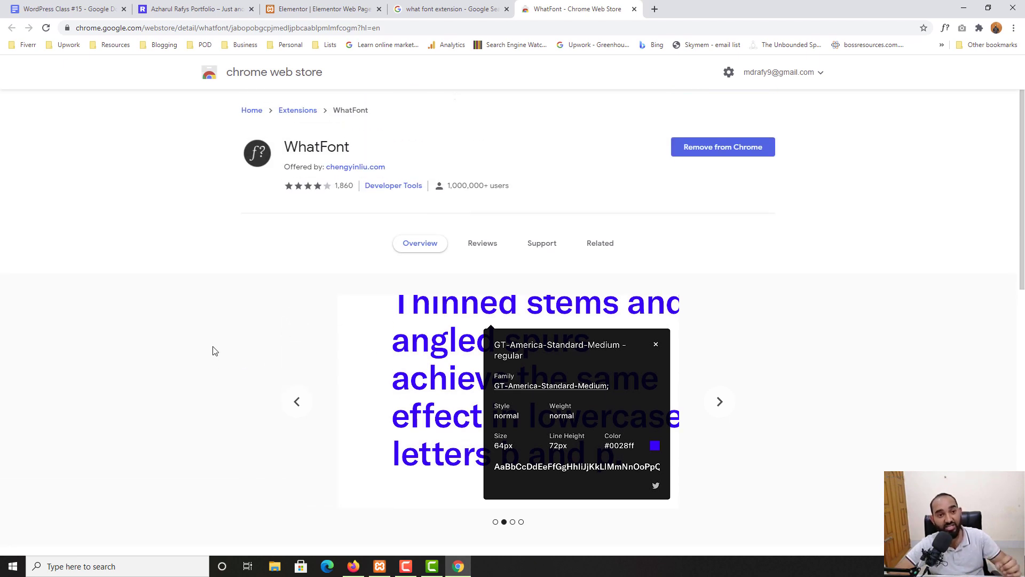
{"action": "left_click", "coordinate": [195, 9]}
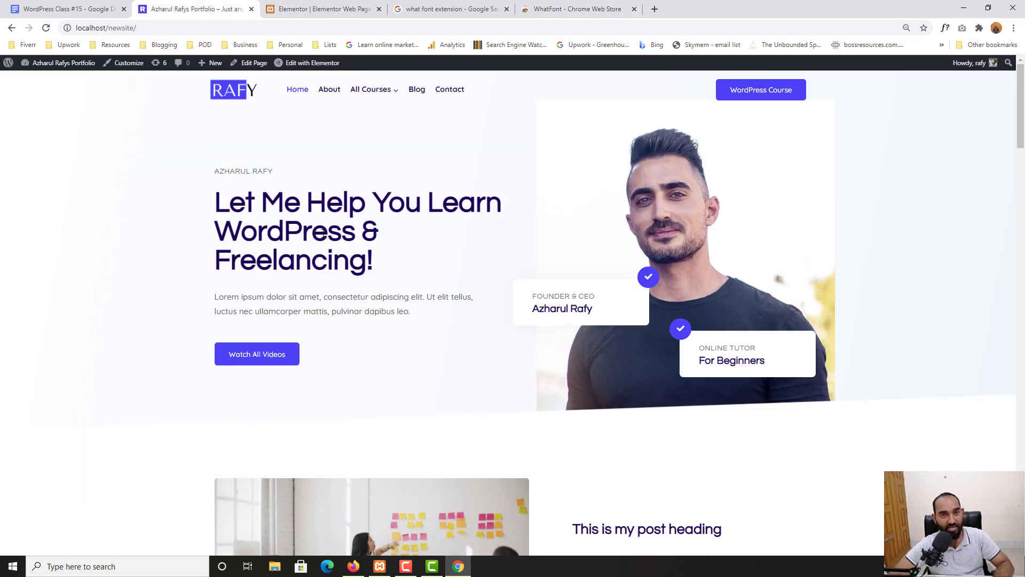
{"action": "left_click", "coordinate": [567, 8]}
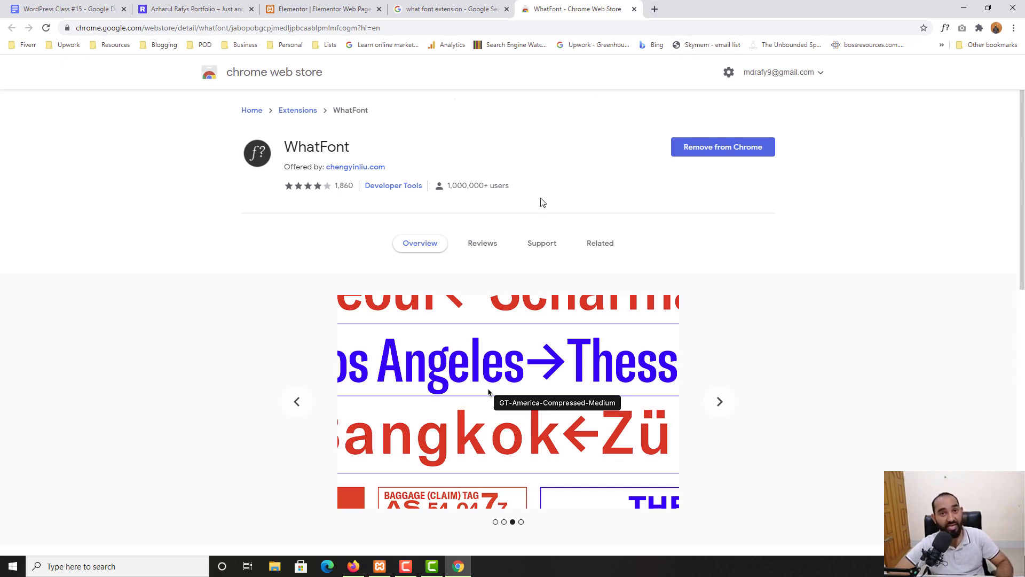
- Search Google for "pixie" and open Nattyware's Pixie color picker page in a separate tab
{"action": "left_click", "coordinate": [654, 9]}
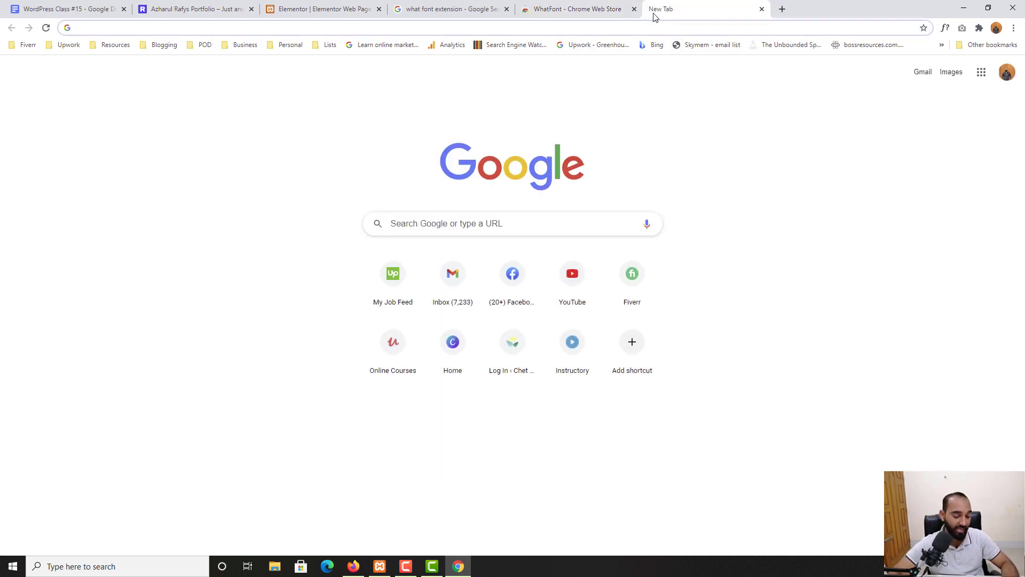
{"action": "type", "text": "pixi"}
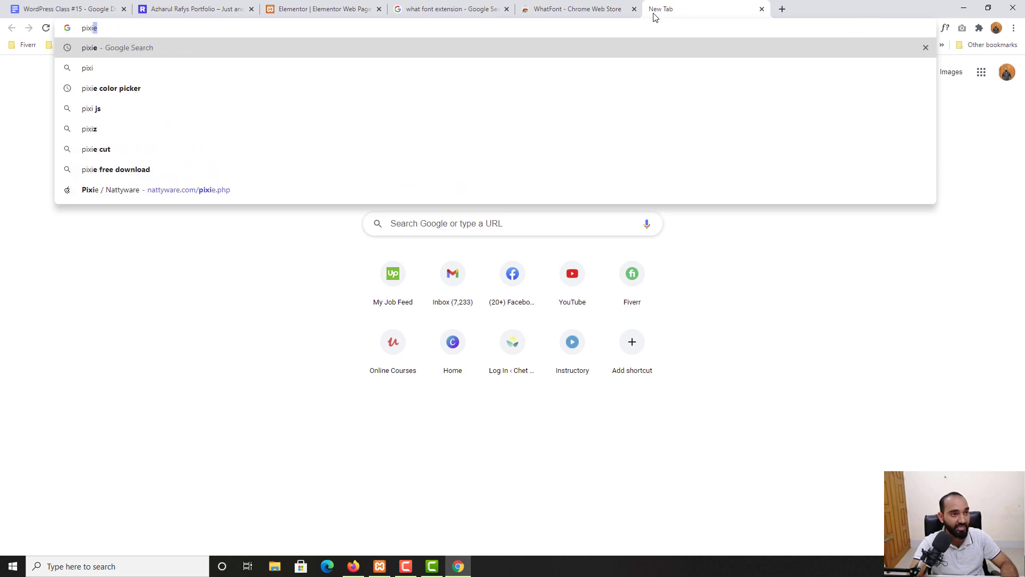
{"action": "type", "text": "e"}
{"action": "key", "text": "Return"}
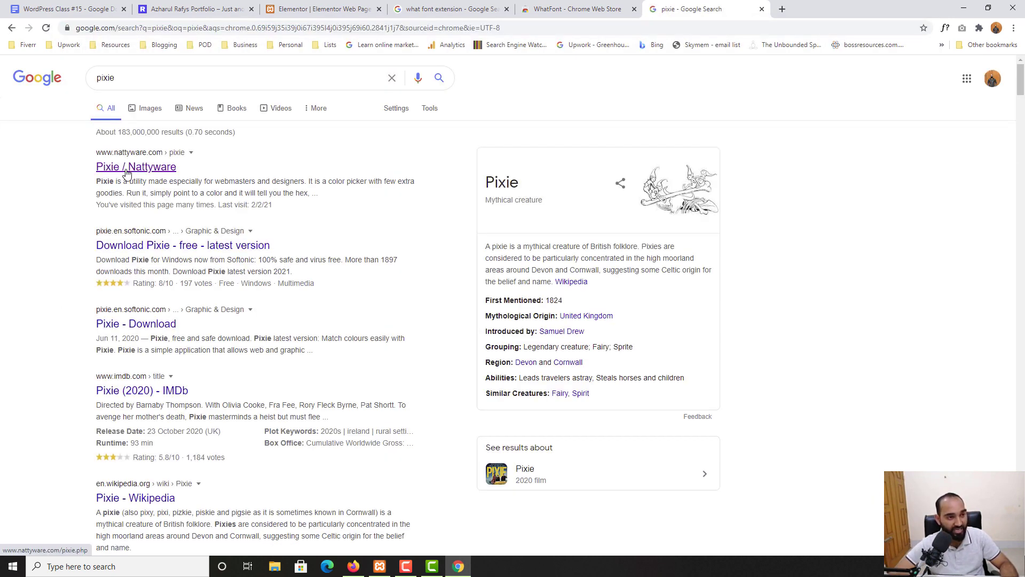
{"action": "right_click", "coordinate": [138, 167]}
{"action": "left_click", "coordinate": [171, 173]}
{"action": "left_click", "coordinate": [855, 4]}
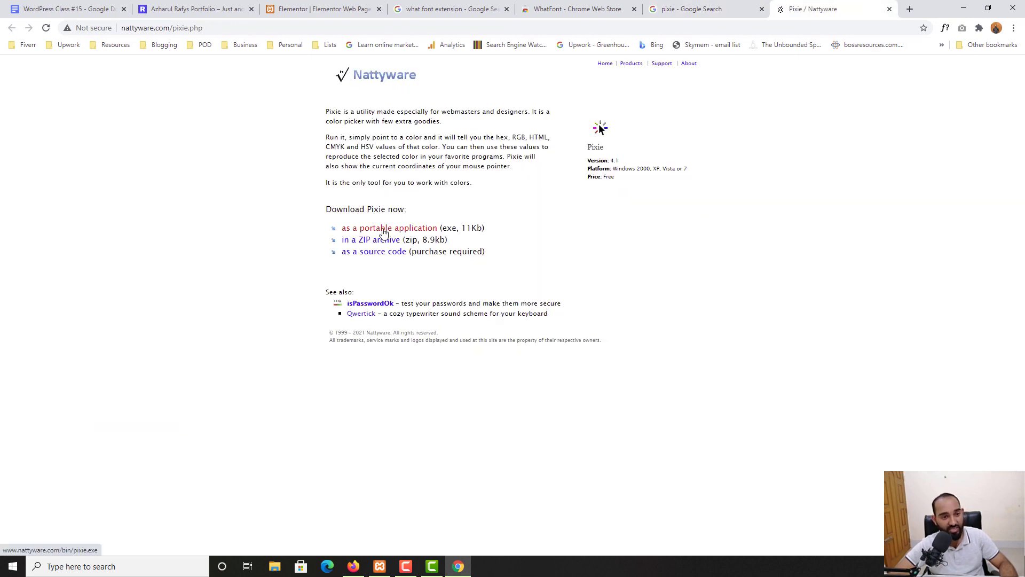
- Download Pixie as a portable application and run the downloaded file
{"action": "left_click", "coordinate": [400, 231]}
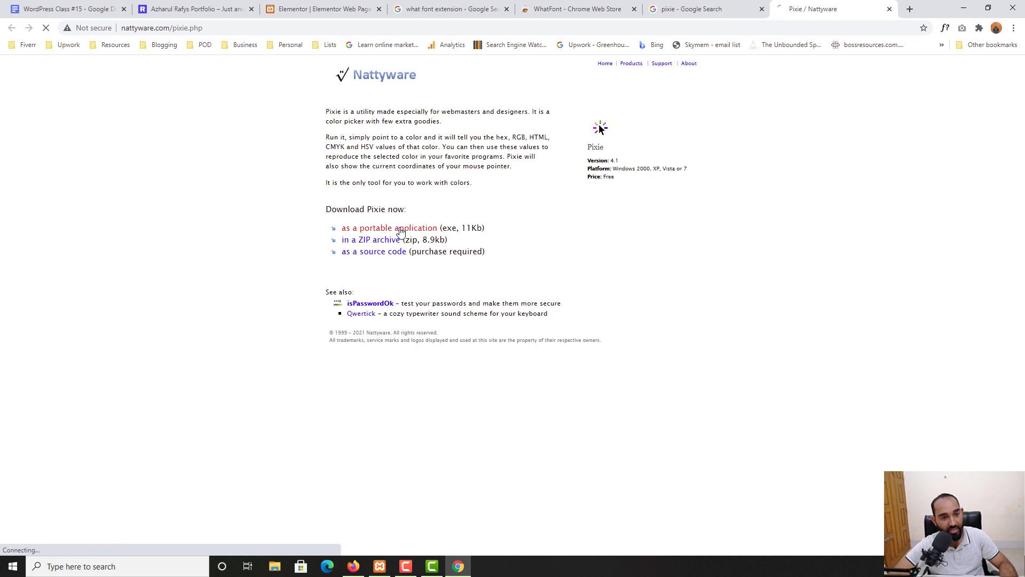
{"action": "left_click", "coordinate": [418, 272]}
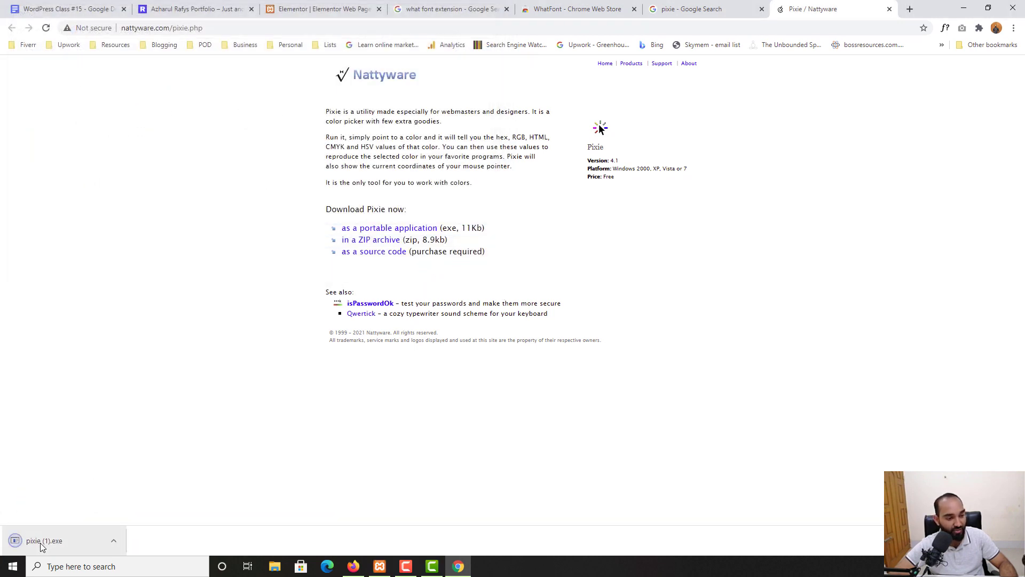
{"action": "left_click", "coordinate": [41, 543]}
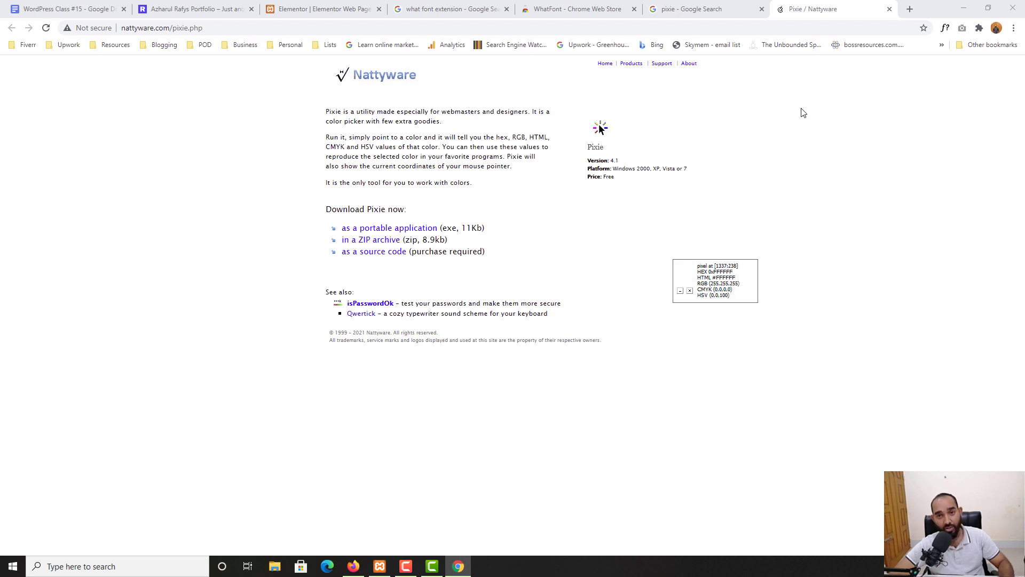
- Close the Pixie and WhatFont pages together with both Google search tabs
{"action": "left_click", "coordinate": [715, 9]}
{"action": "left_click", "coordinate": [762, 9]}
{"action": "left_click", "coordinate": [762, 9]}
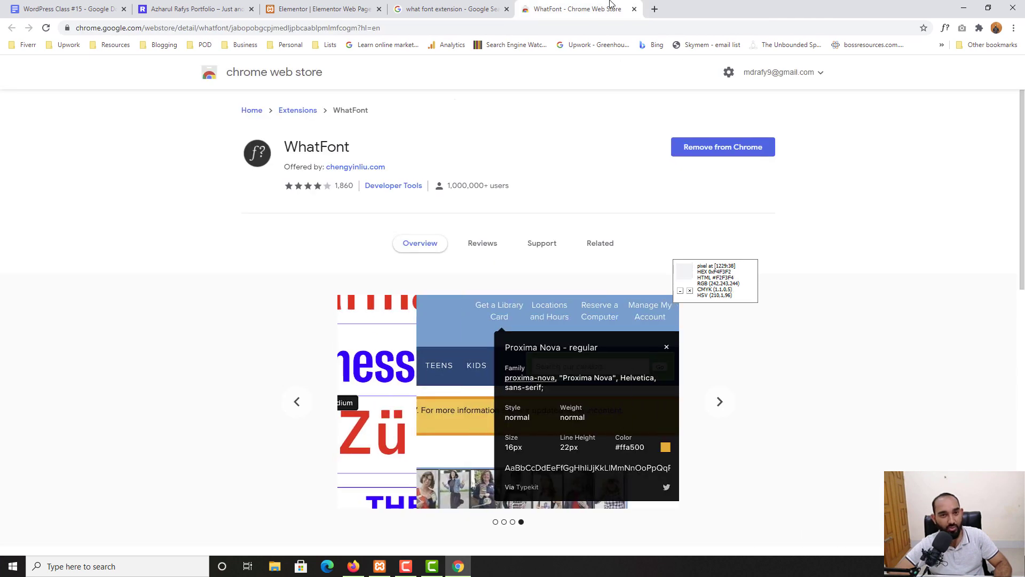
{"action": "left_click", "coordinate": [634, 10]}
{"action": "left_click", "coordinate": [506, 9]}
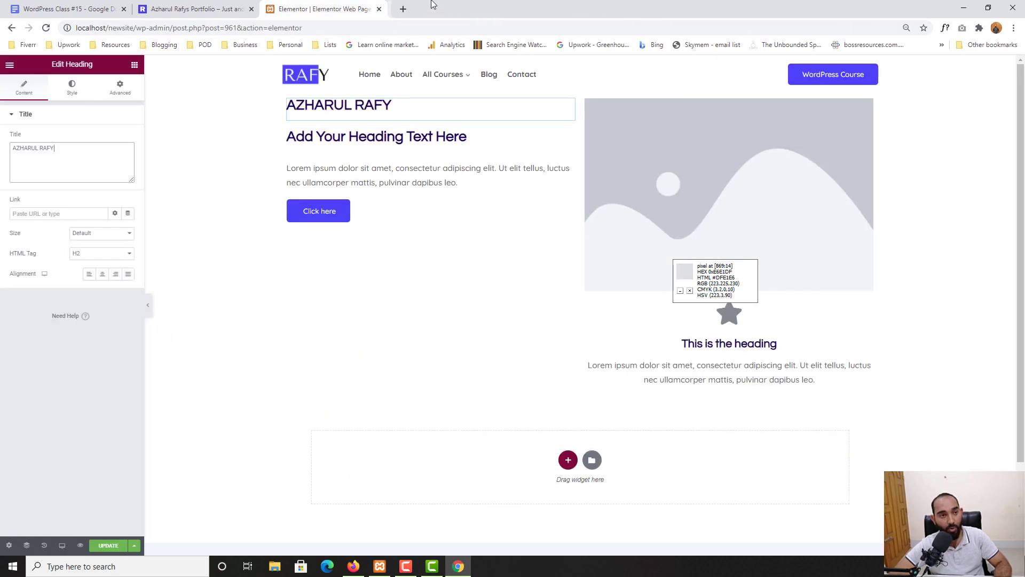
- Compare the homepage's small name line with the draft's first heading, and activate WhatFont on the homepage
{"action": "left_click", "coordinate": [182, 8]}
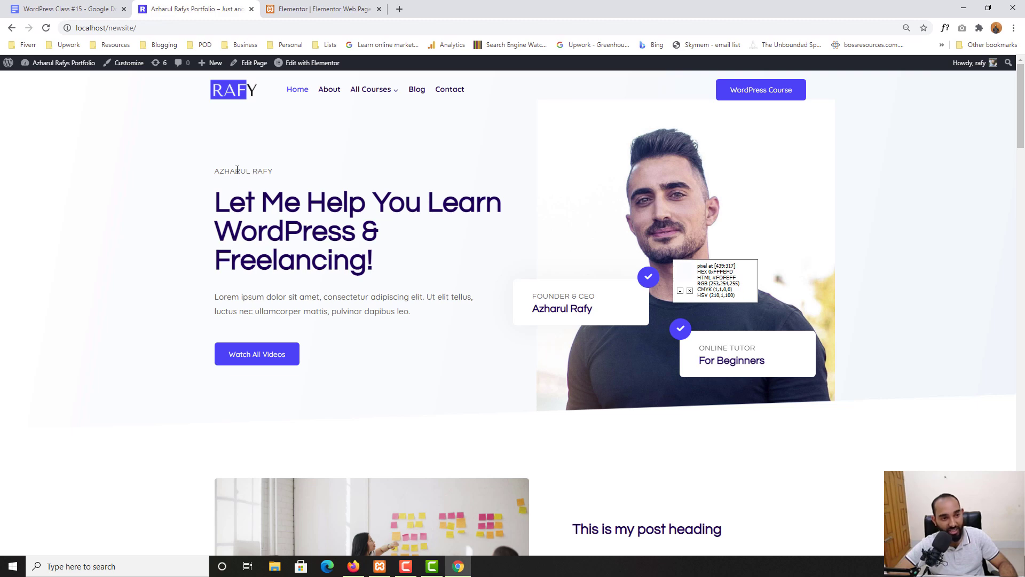
{"action": "left_click", "coordinate": [303, 6]}
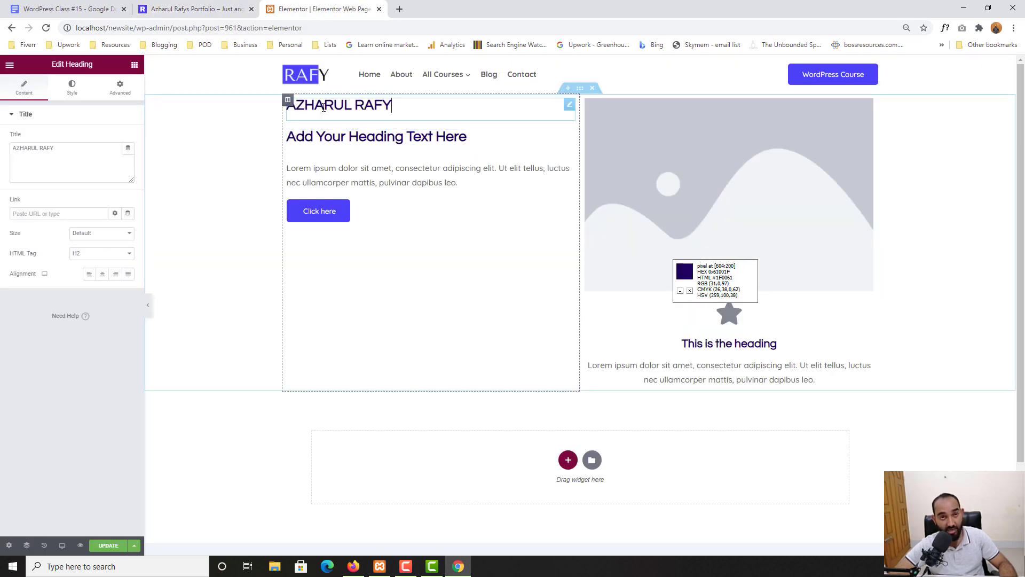
{"action": "left_click", "coordinate": [193, 9]}
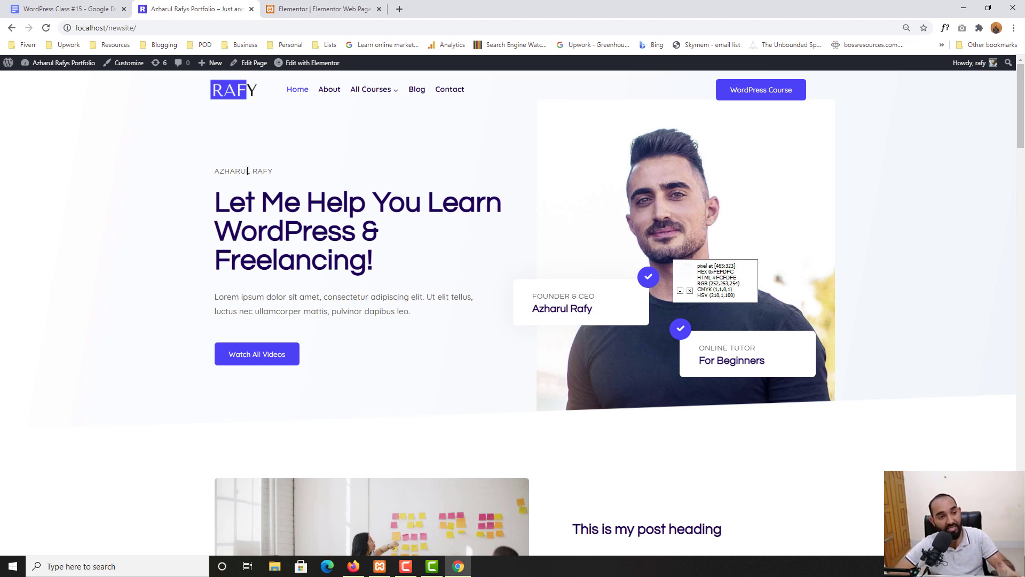
{"action": "left_click", "coordinate": [345, 8]}
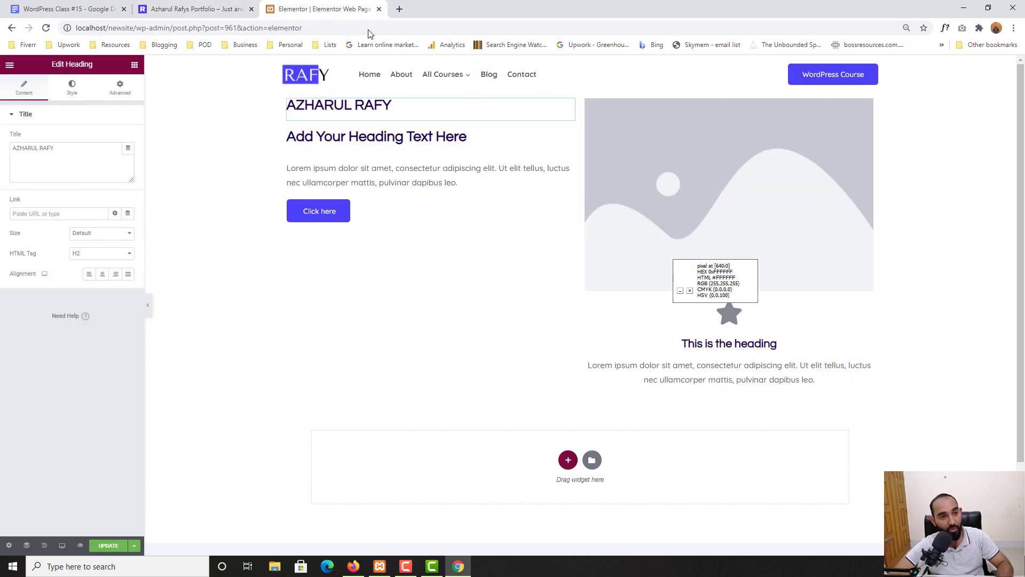
{"action": "left_click", "coordinate": [186, 5]}
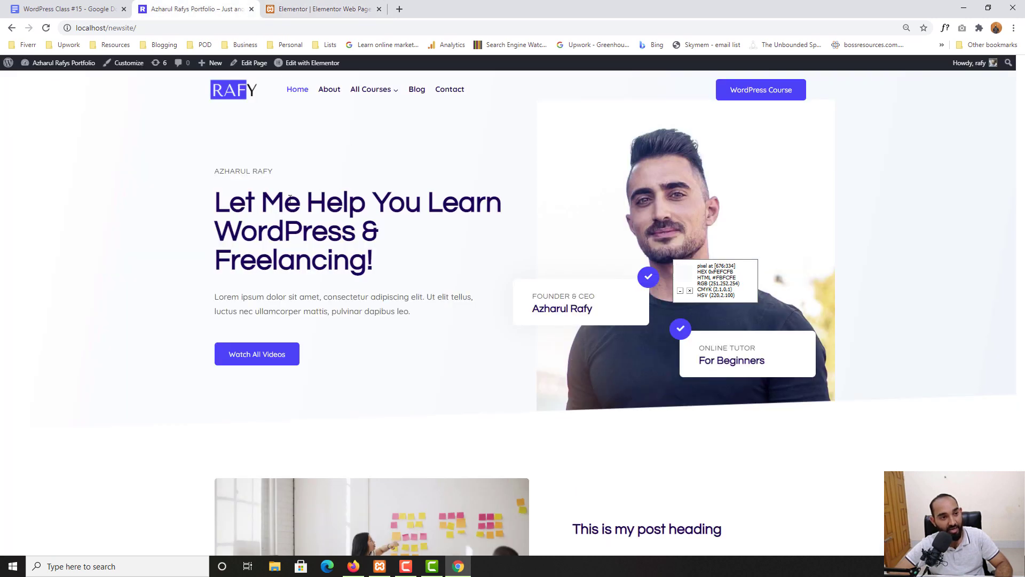
{"action": "left_click", "coordinate": [945, 29]}
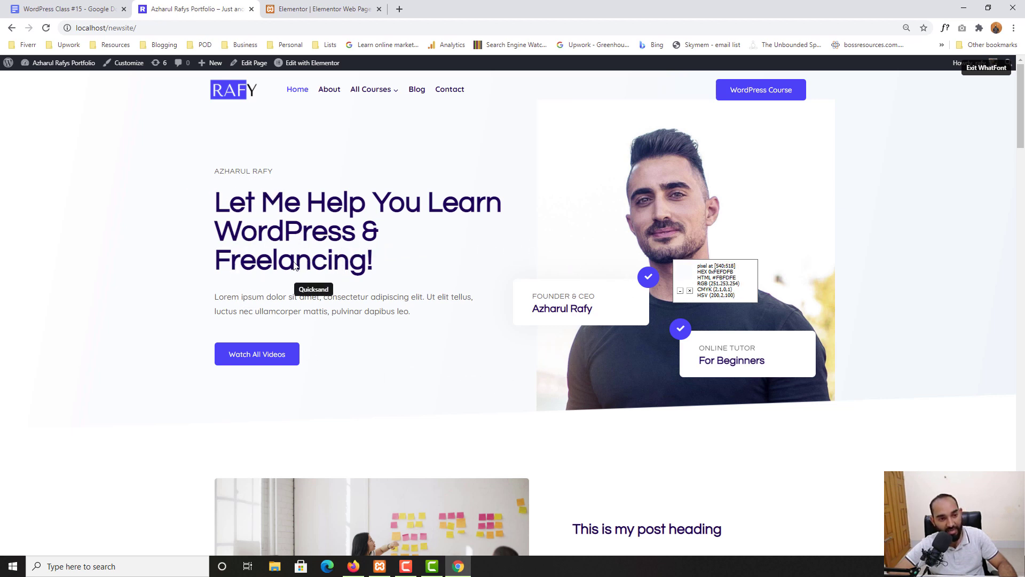
- Inspect the font details of the homepage's small name line with WhatFont, and open the style settings of the draft's first heading
{"action": "left_click", "coordinate": [246, 177]}
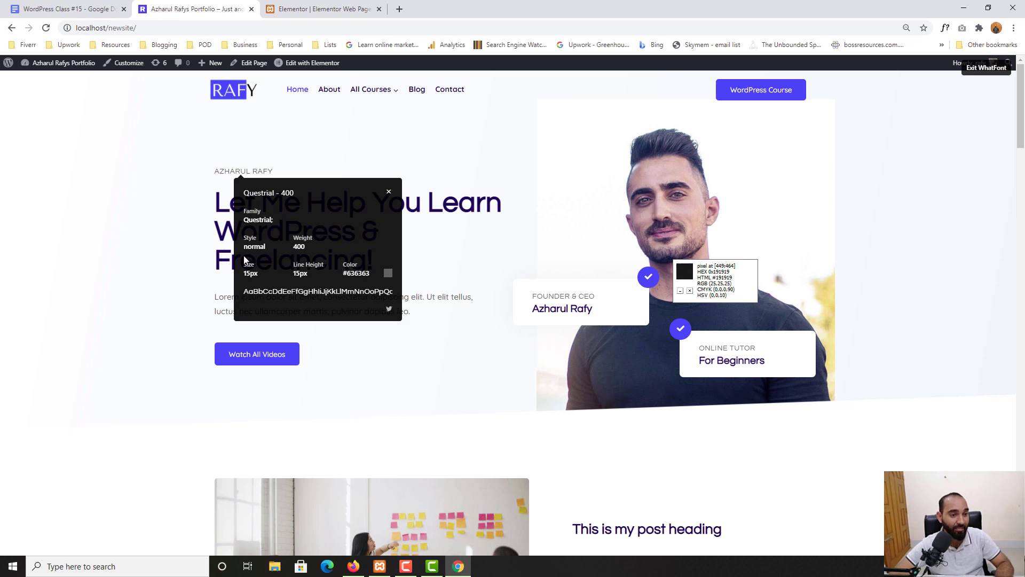
{"action": "left_click", "coordinate": [299, 10]}
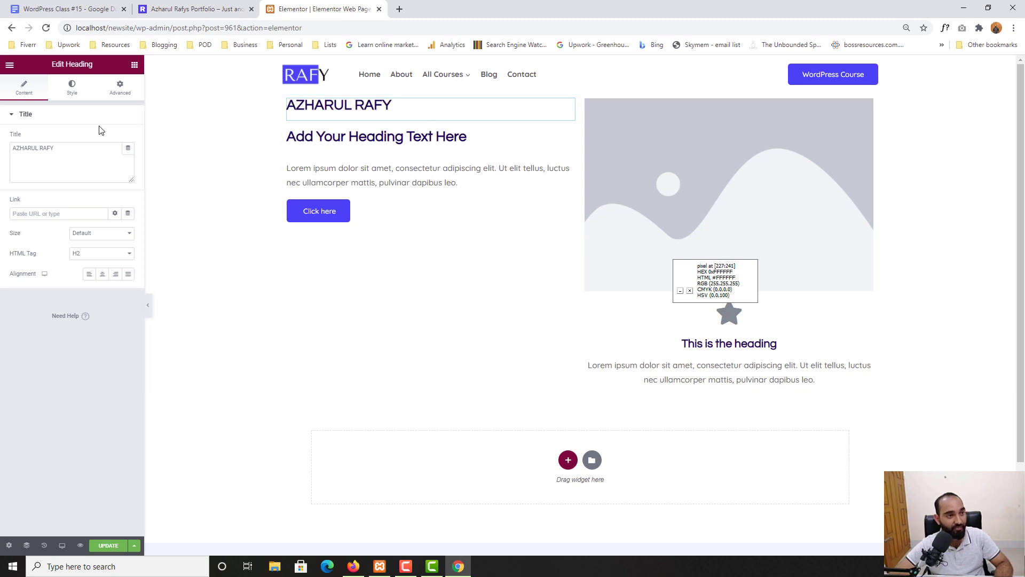
{"action": "left_click", "coordinate": [48, 148]}
{"action": "key", "text": "ctrl+a"}
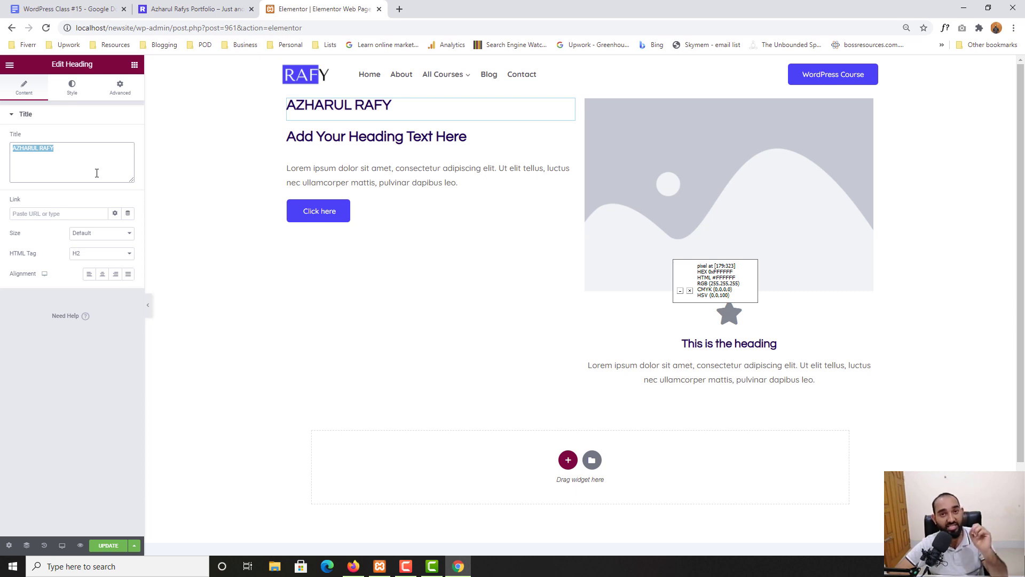
{"action": "left_click", "coordinate": [75, 101]}
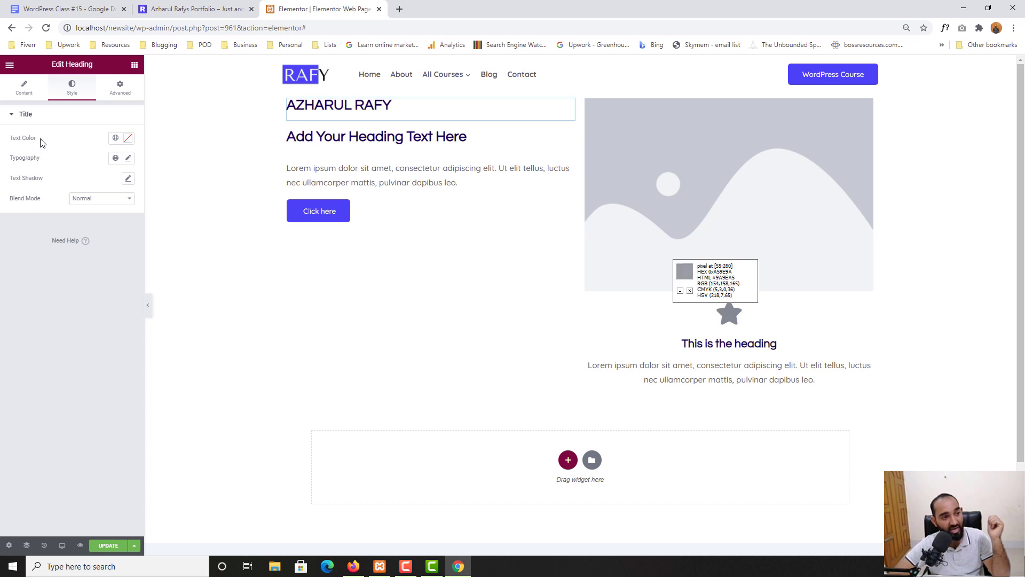
- Try a muted red text color on the first heading and reset it to the default
{"action": "left_click", "coordinate": [127, 138]}
{"action": "mouse_move", "coordinate": [77, 200]}
{"action": "left_mouse_down"}
{"action": "mouse_move", "coordinate": [98, 187]}
{"action": "mouse_move", "coordinate": [39, 213]}
{"action": "mouse_move", "coordinate": [105, 213]}
{"action": "mouse_move", "coordinate": [43, 196]}
{"action": "mouse_move", "coordinate": [63, 207]}
{"action": "left_mouse_up"}
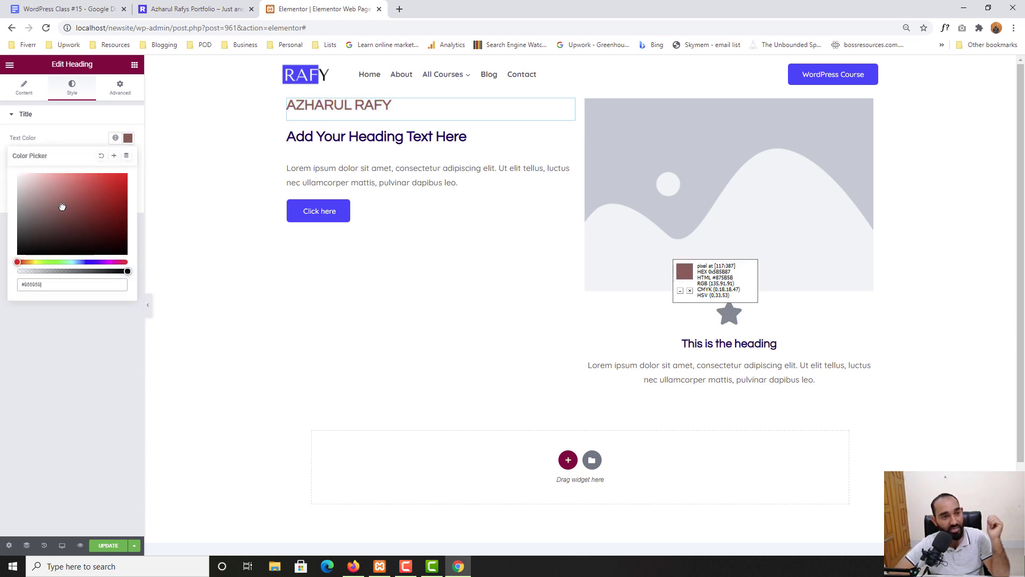
{"action": "left_click", "coordinate": [101, 156]}
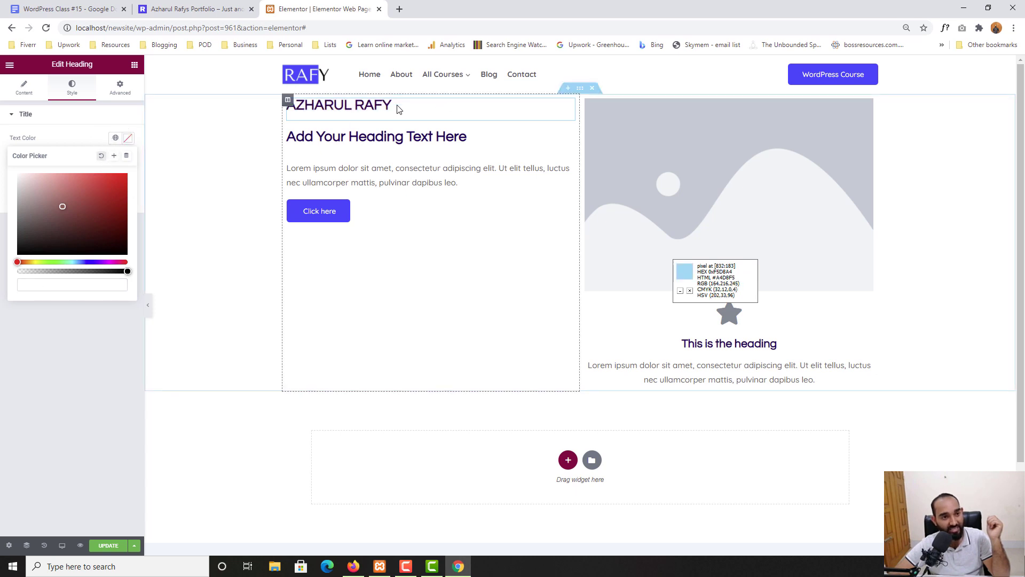
{"action": "left_click", "coordinate": [92, 139]}
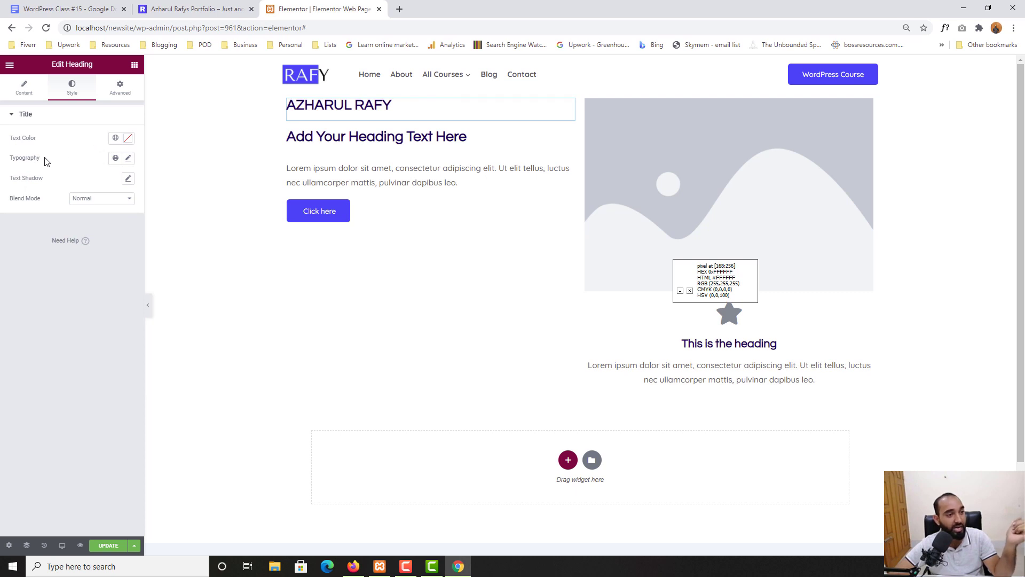
- Set the first heading's font family to Questrial, matching the homepage's small name line
{"action": "left_click", "coordinate": [127, 159]}
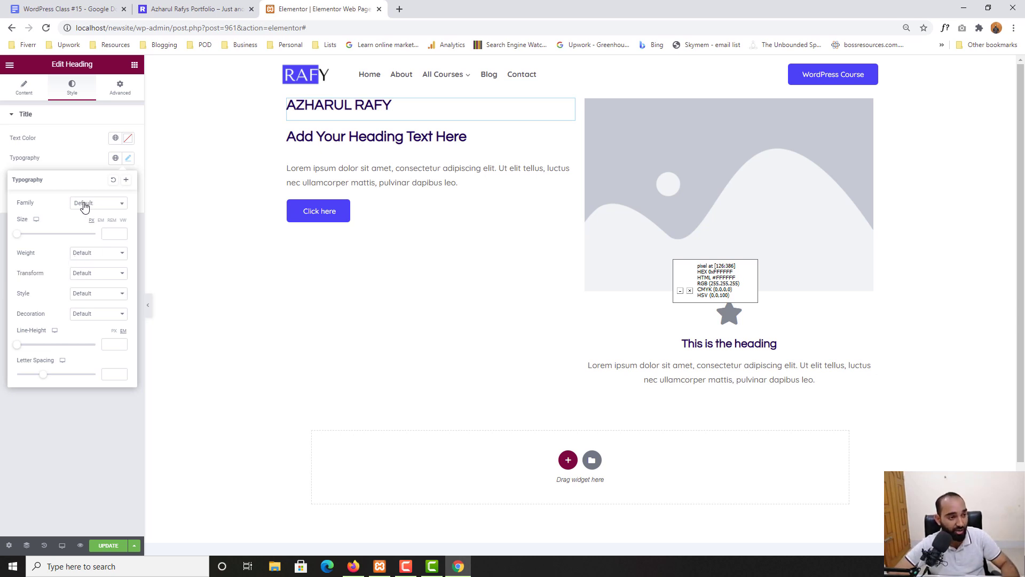
{"action": "key", "text": "ctrl+shift+Tab"}
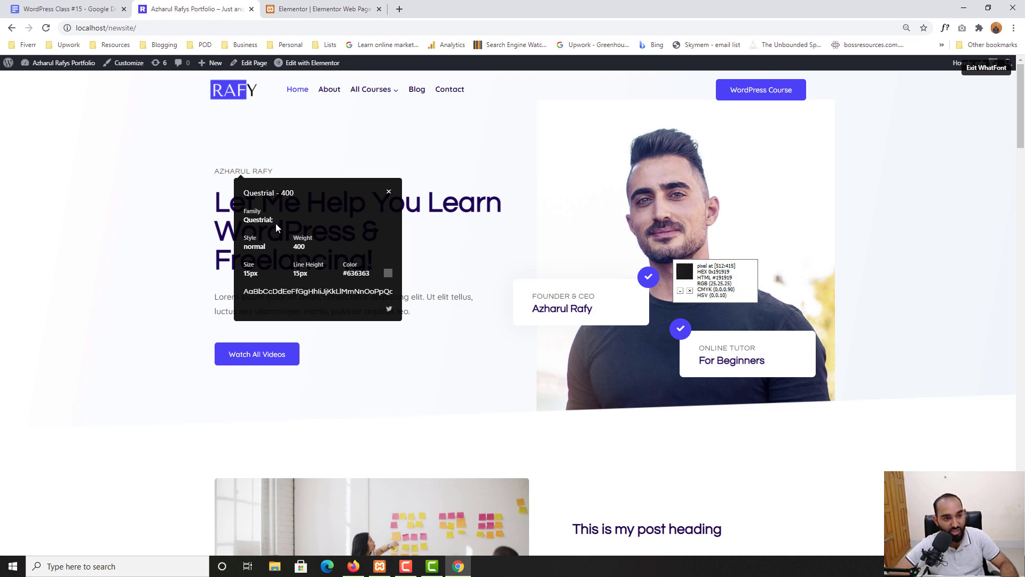
{"action": "left_click", "coordinate": [313, 5]}
{"action": "left_click", "coordinate": [107, 208]}
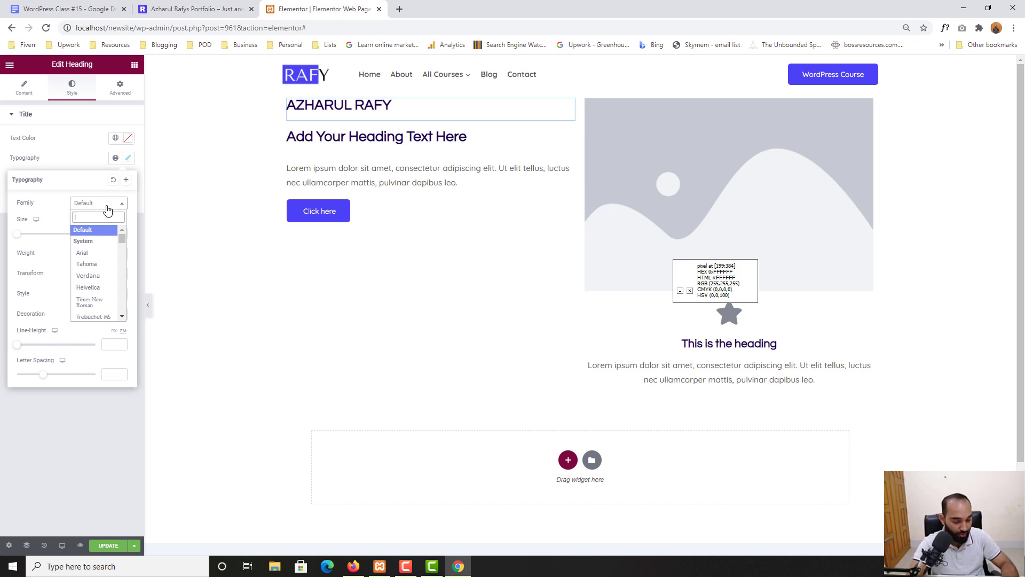
{"action": "type", "text": "ques"}
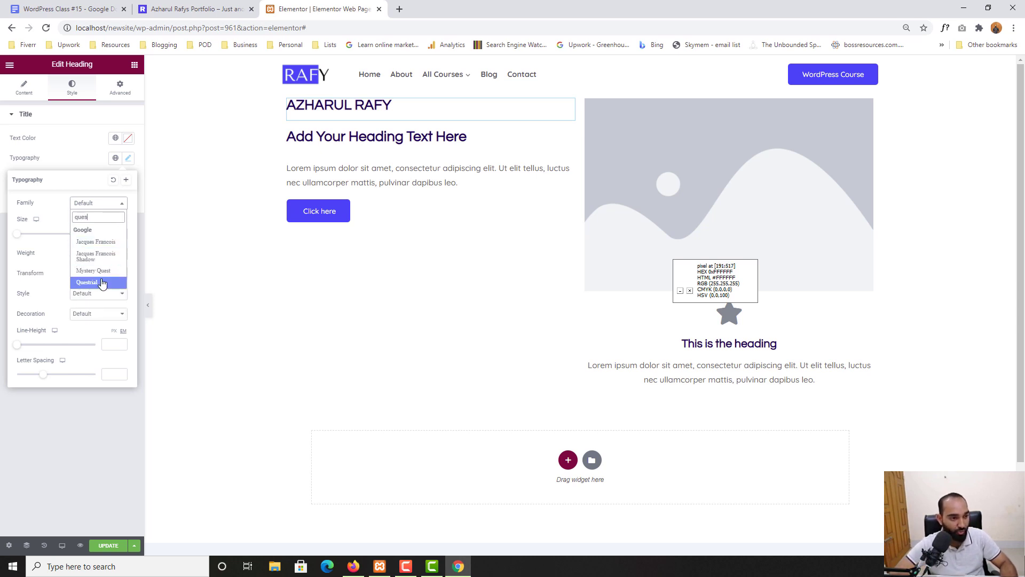
{"action": "left_click", "coordinate": [88, 282]}
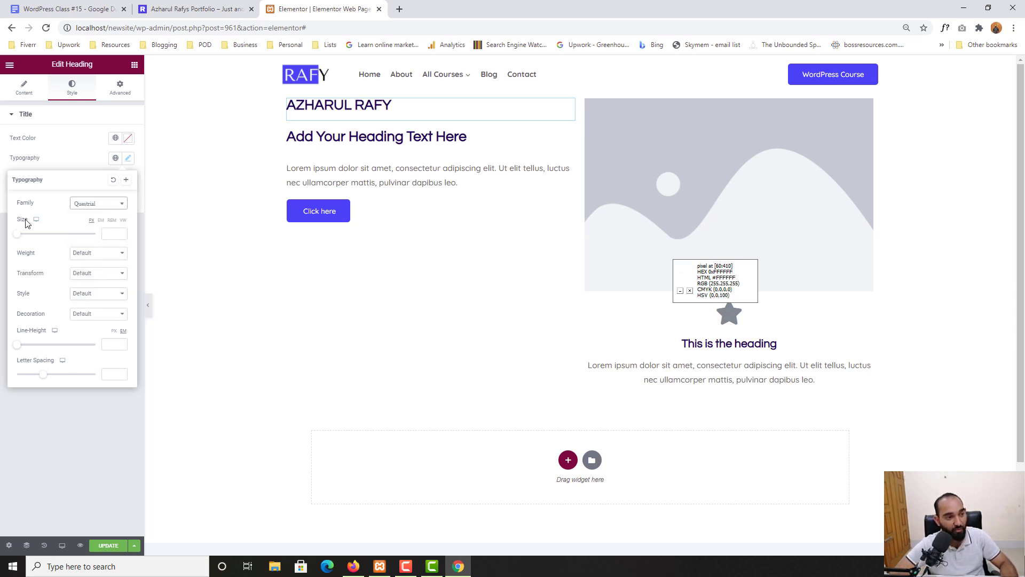
- Set the first heading's font size to 15 px and its weight to 400, as WhatFont reports for the homepage
{"action": "left_click", "coordinate": [198, 8]}
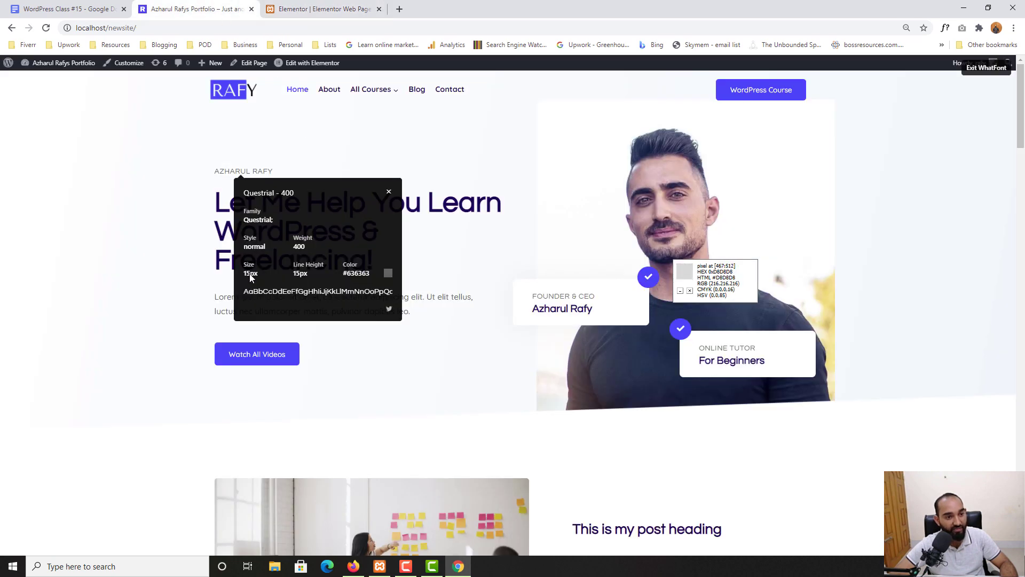
{"action": "left_click", "coordinate": [350, 8]}
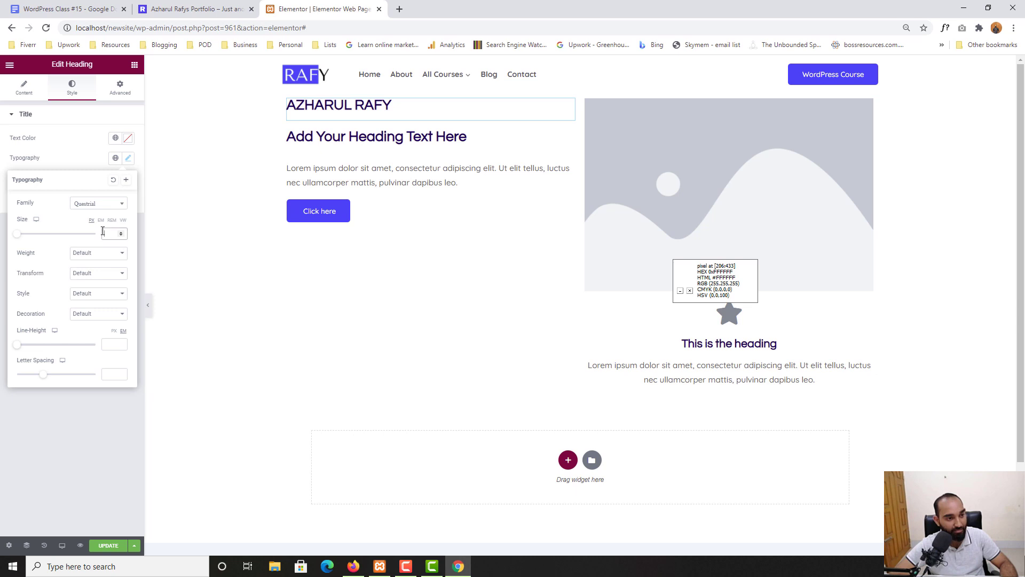
{"action": "type", "text": "15"}
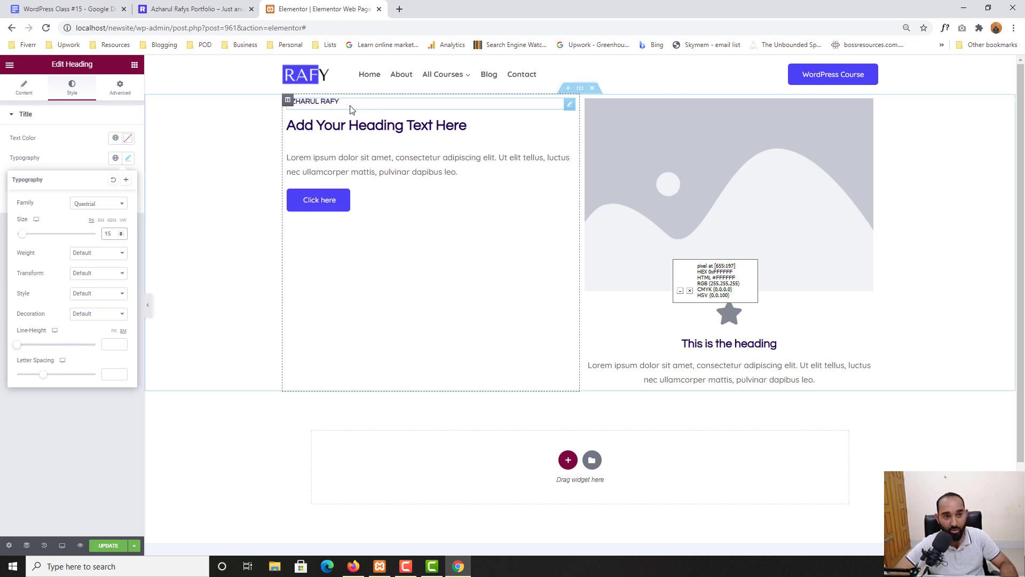
{"action": "left_click", "coordinate": [192, 9]}
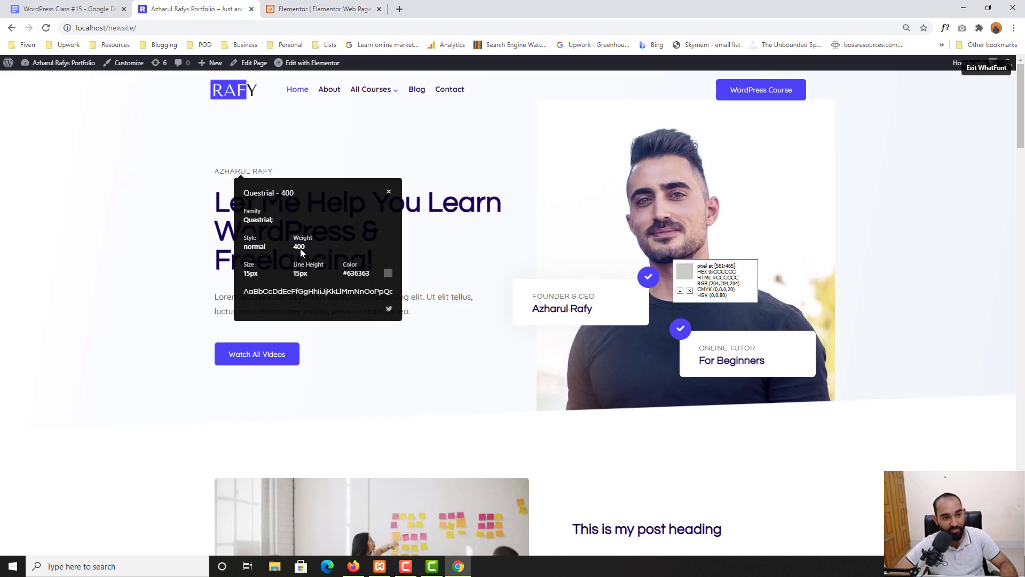
{"action": "left_click", "coordinate": [308, 7]}
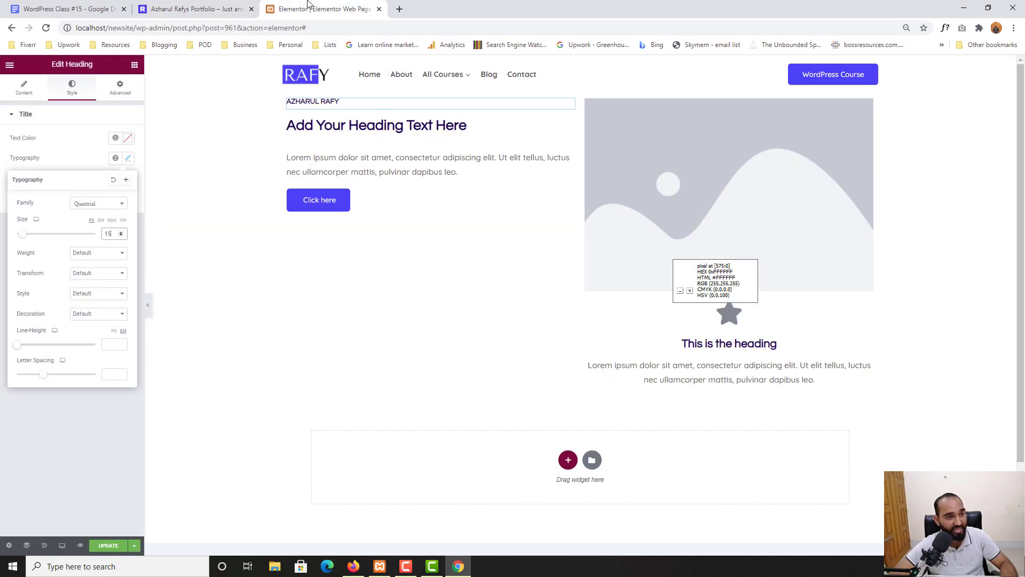
{"action": "left_click", "coordinate": [100, 254]}
{"action": "left_click", "coordinate": [80, 286]}
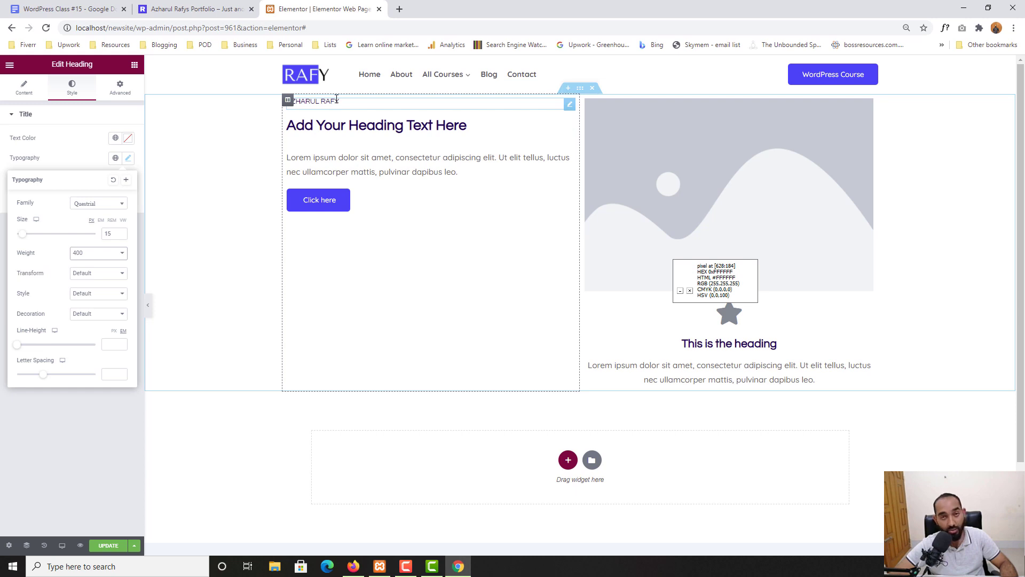
- Compare the restyled first heading with the homepage's name line, and save the page with its typography changes
{"action": "left_click", "coordinate": [195, 9]}
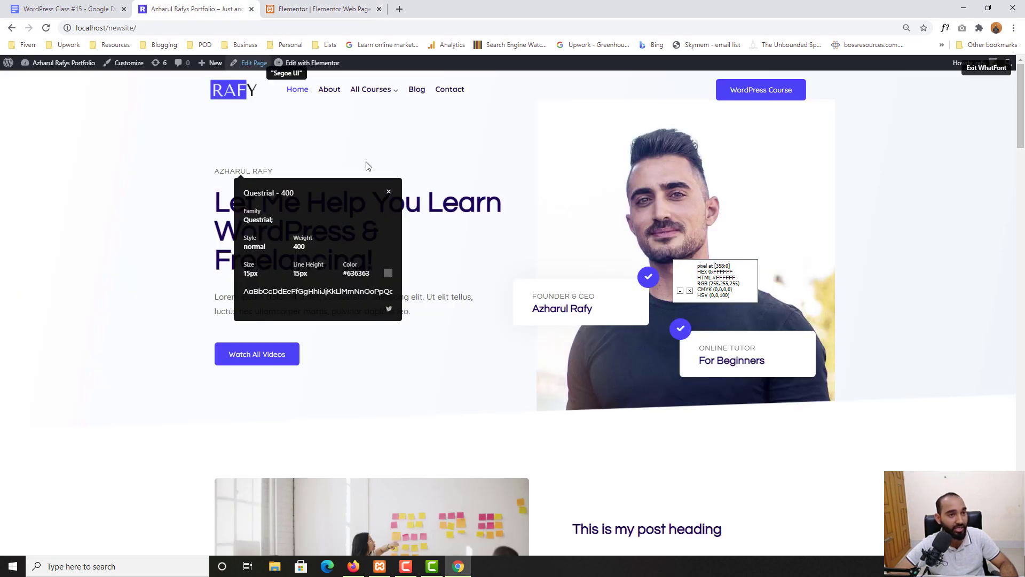
{"action": "left_click", "coordinate": [347, 9]}
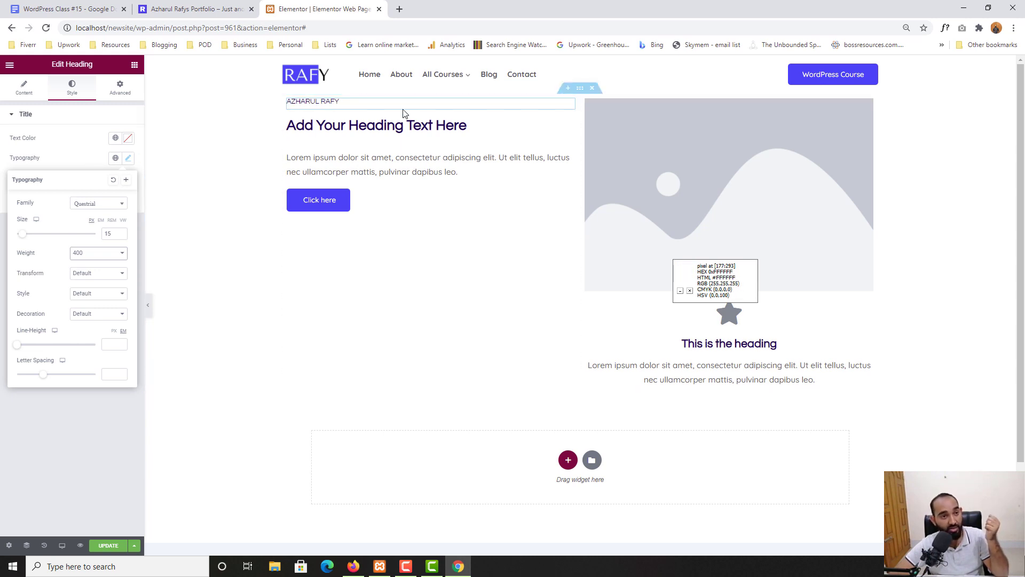
{"action": "left_click", "coordinate": [70, 158]}
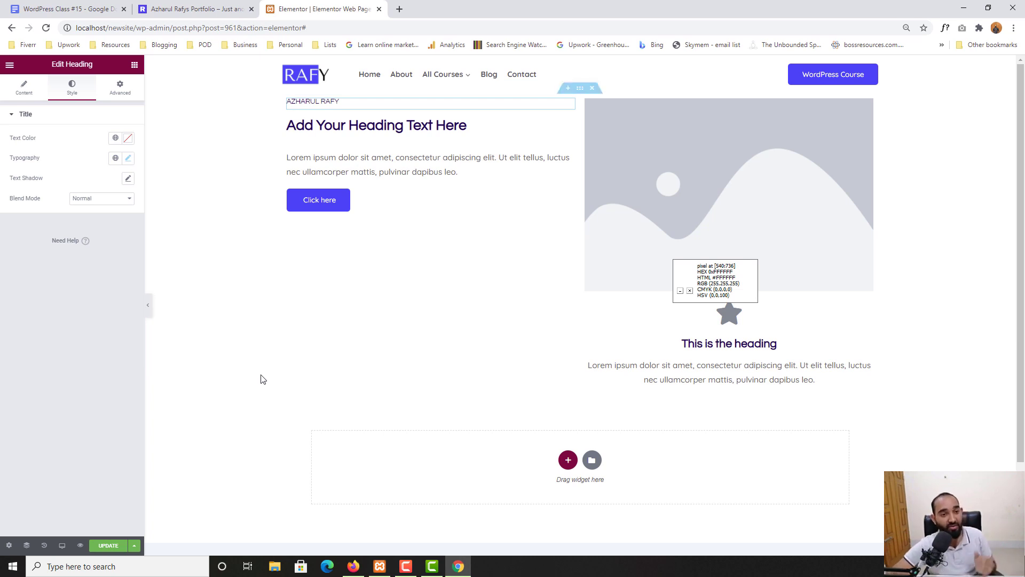
{"action": "left_click", "coordinate": [102, 551]}
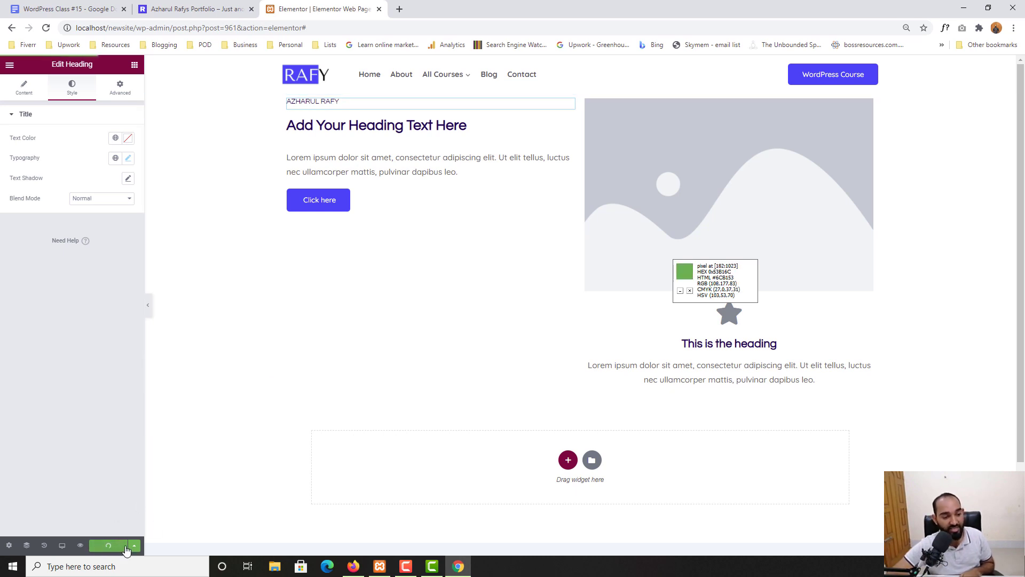
- Close the name line's font details on the homepage and exit WhatFont
{"action": "left_click", "coordinate": [216, 7]}
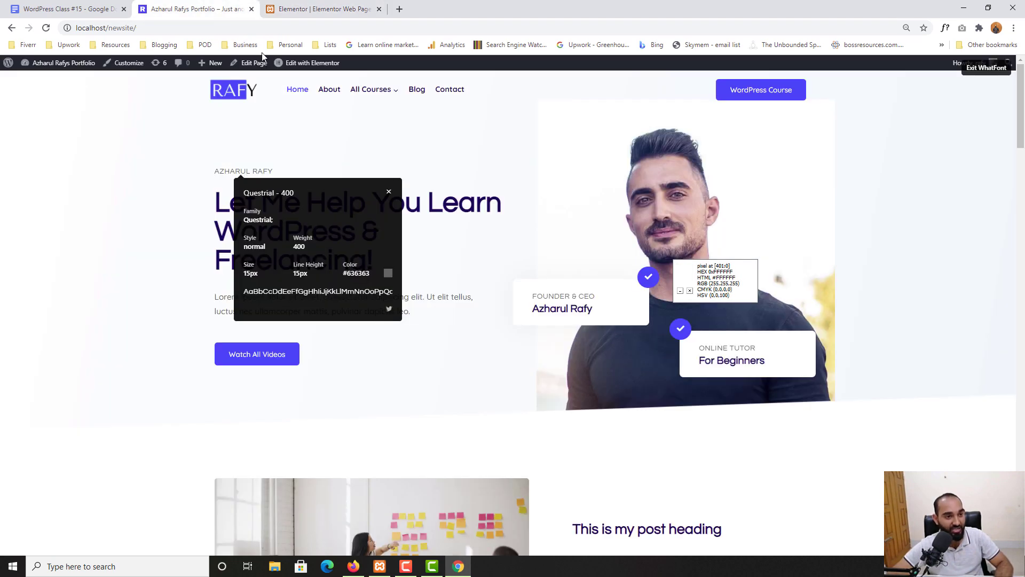
{"action": "left_click", "coordinate": [388, 193]}
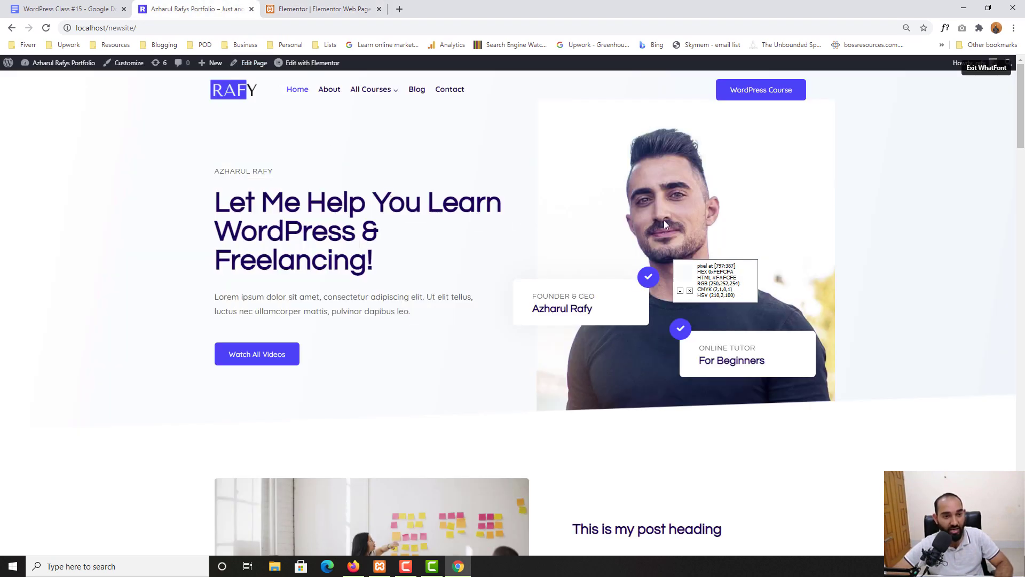
{"action": "left_click", "coordinate": [985, 68]}
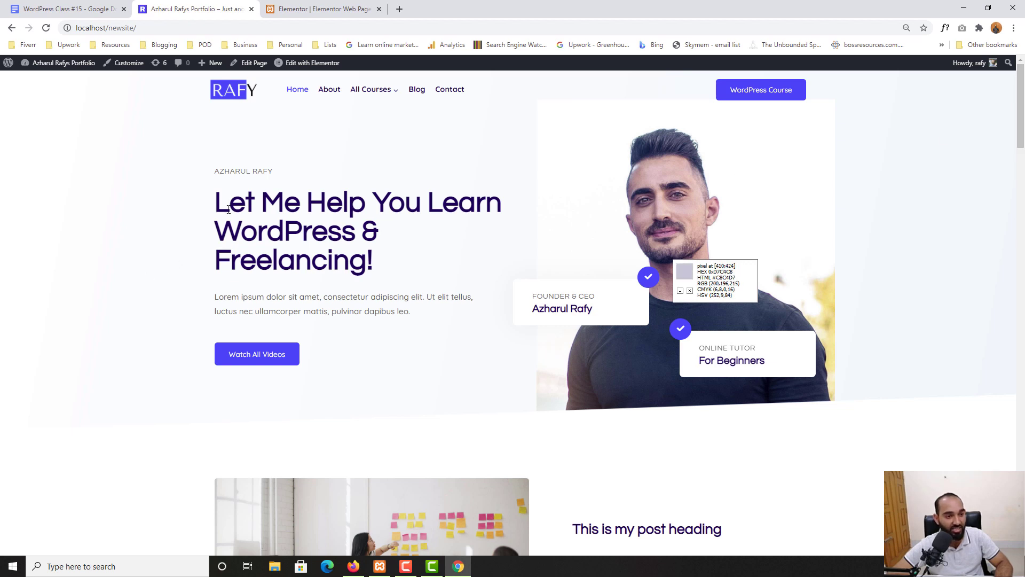
- Copy the homepage's main headline text and close the Pixie color readout
{"action": "left_click_drag", "start_coordinate": [216, 209], "coordinate": [362, 246]}
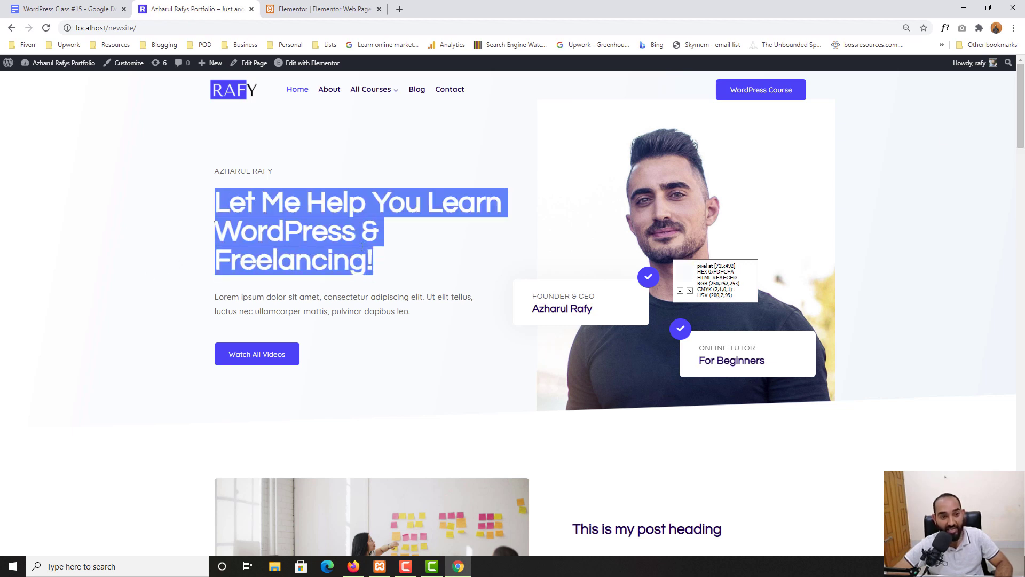
{"action": "right_click", "coordinate": [320, 220]}
{"action": "left_click", "coordinate": [332, 229]}
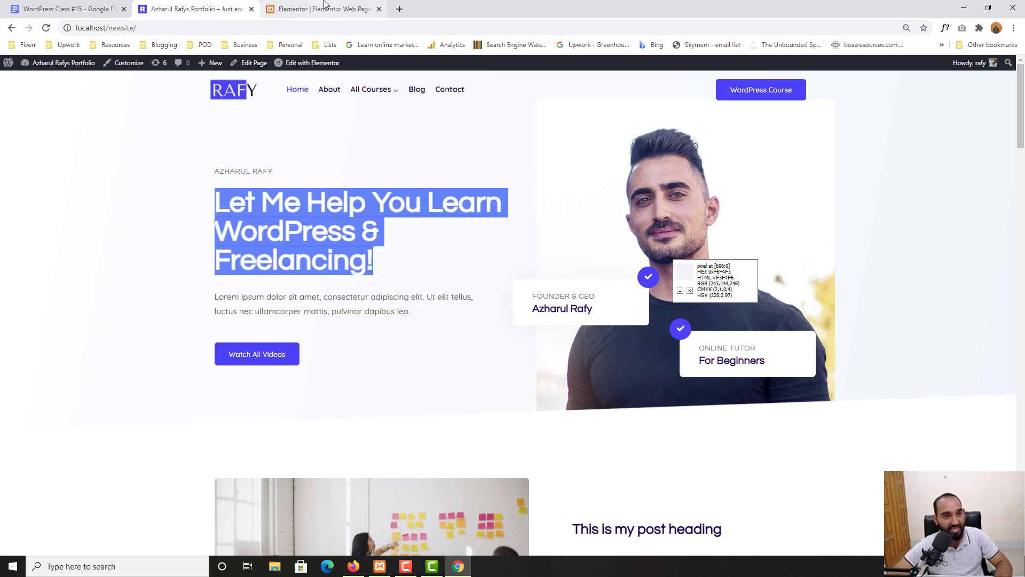
{"action": "left_click", "coordinate": [690, 295]}
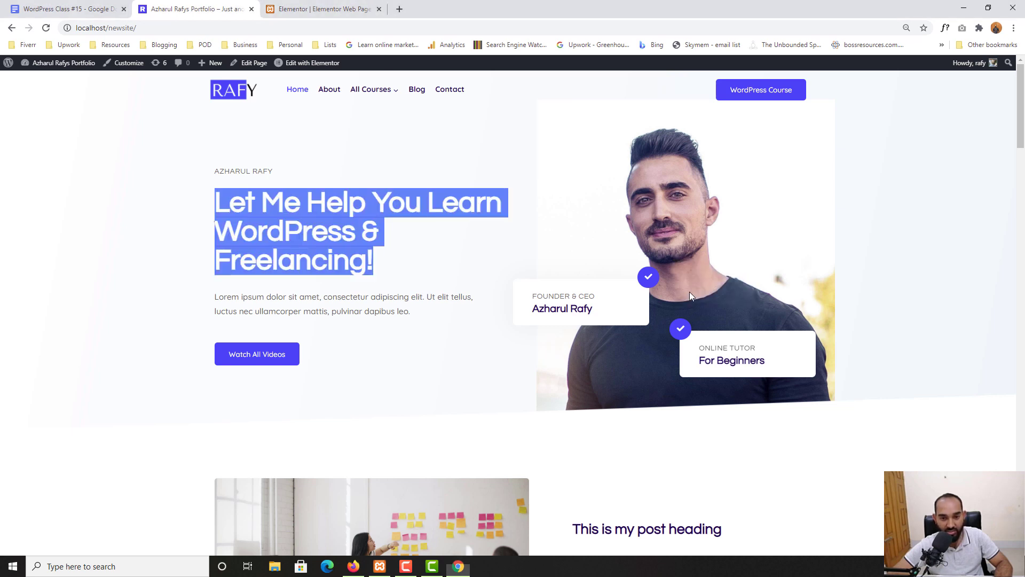
{"action": "right_click", "coordinate": [257, 210]}
{"action": "left_click", "coordinate": [308, 210]}
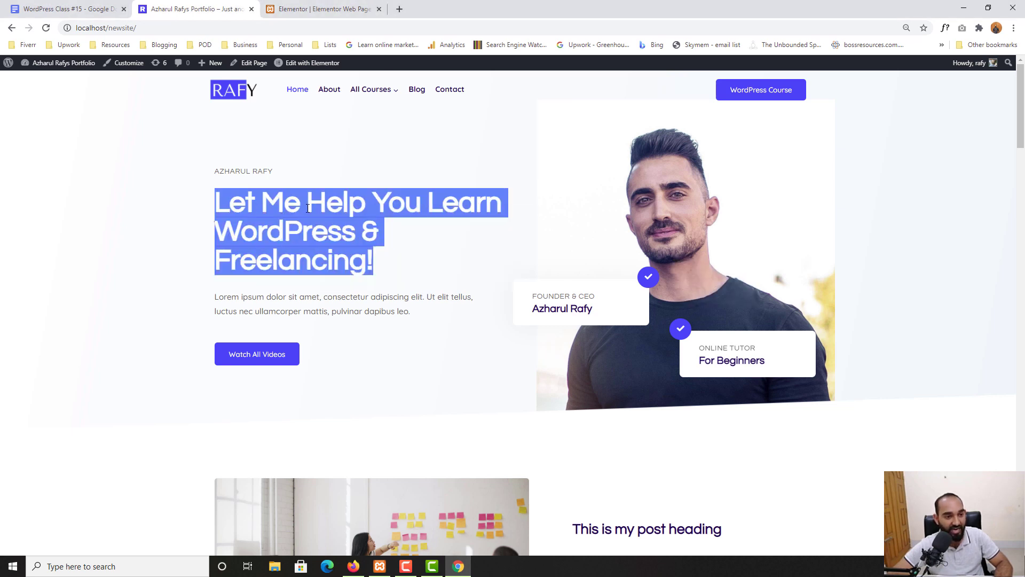
- Replace the second heading's title in the draft with "Let Me Help You Learn WordPress & Freelancing!"
{"action": "left_click", "coordinate": [312, 5]}
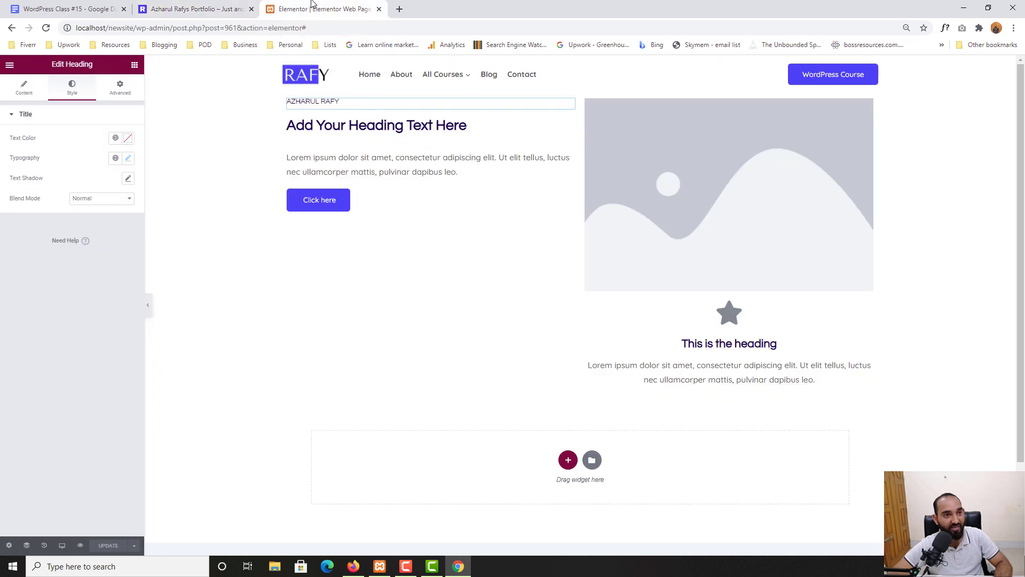
{"action": "left_click", "coordinate": [315, 129]}
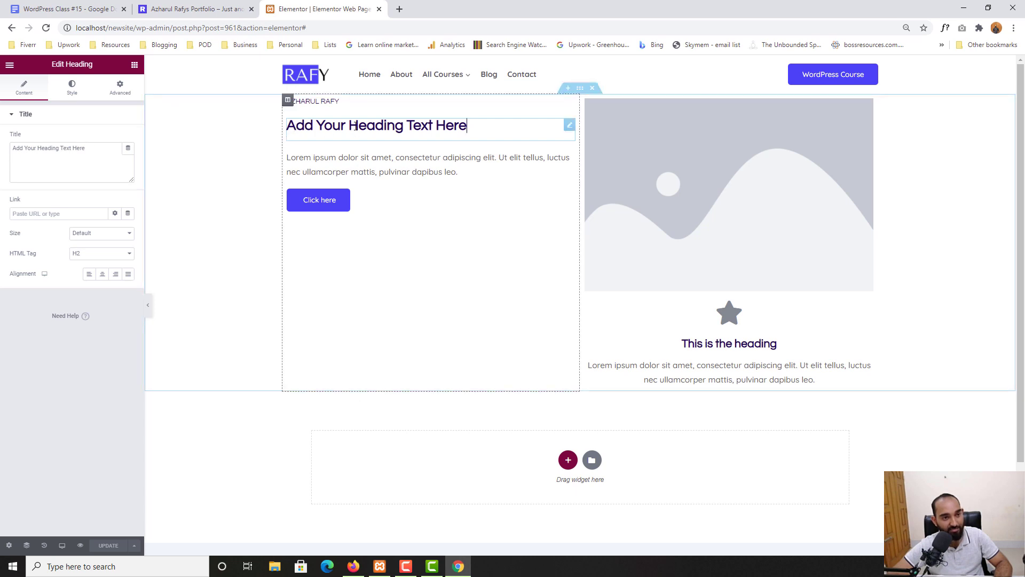
{"action": "left_click_drag", "start_coordinate": [110, 149], "coordinate": [1, 154]}
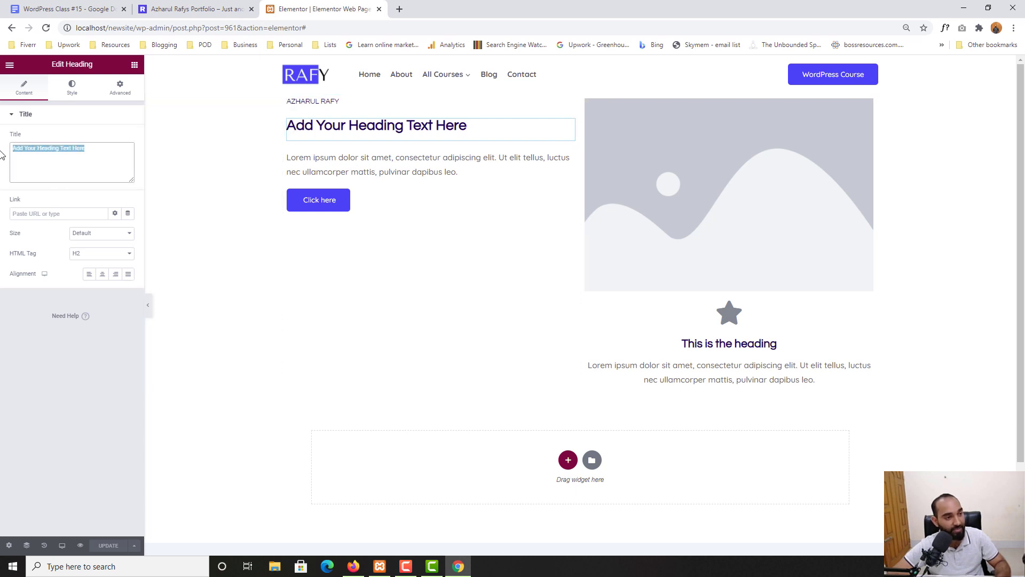
{"action": "key", "text": "ctrl+v"}
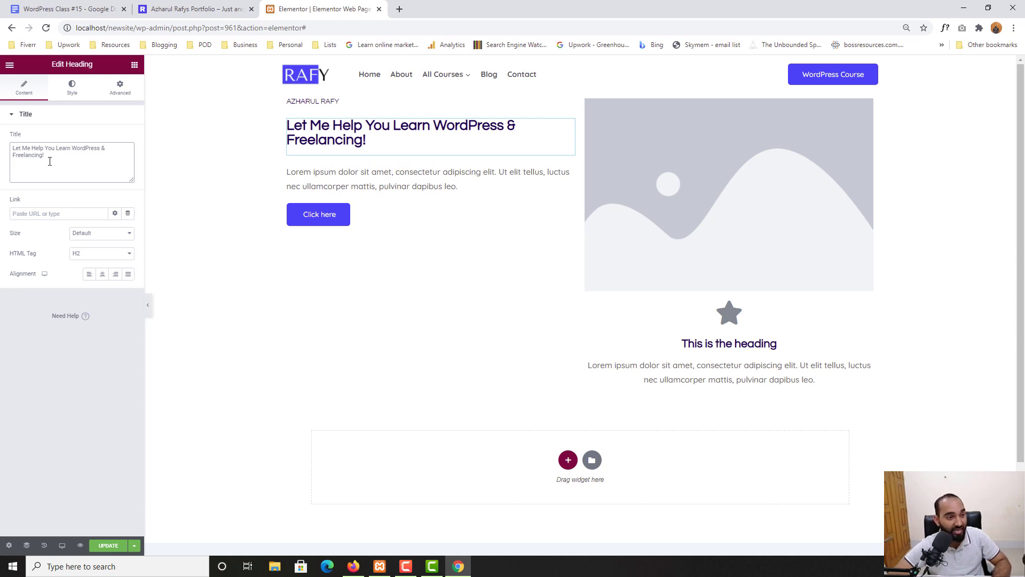
- Return to the homepage, clear the headline's text selection and activate WhatFont
{"action": "left_click", "coordinate": [200, 6]}
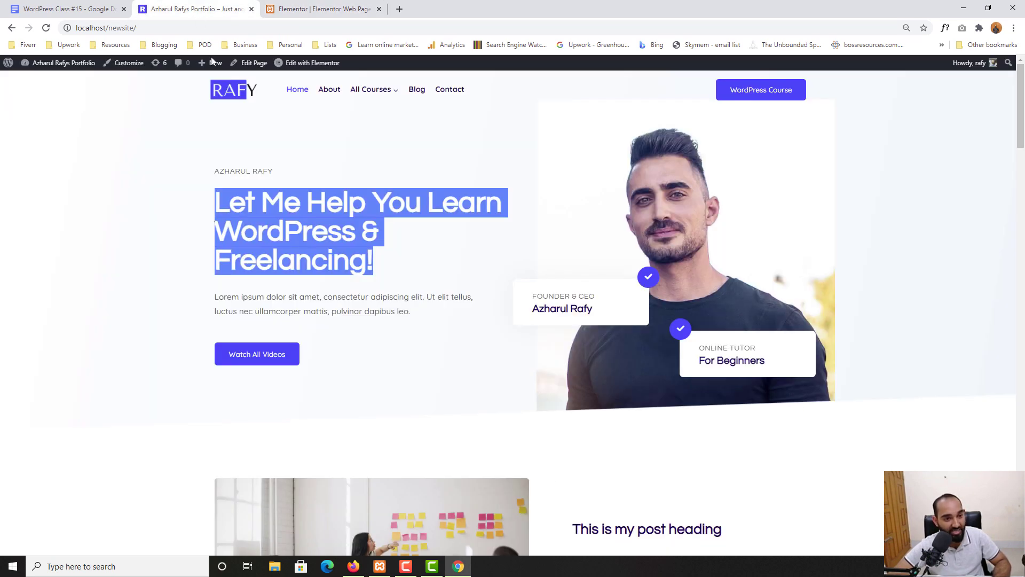
{"action": "left_click", "coordinate": [194, 184]}
{"action": "left_click", "coordinate": [945, 27]}
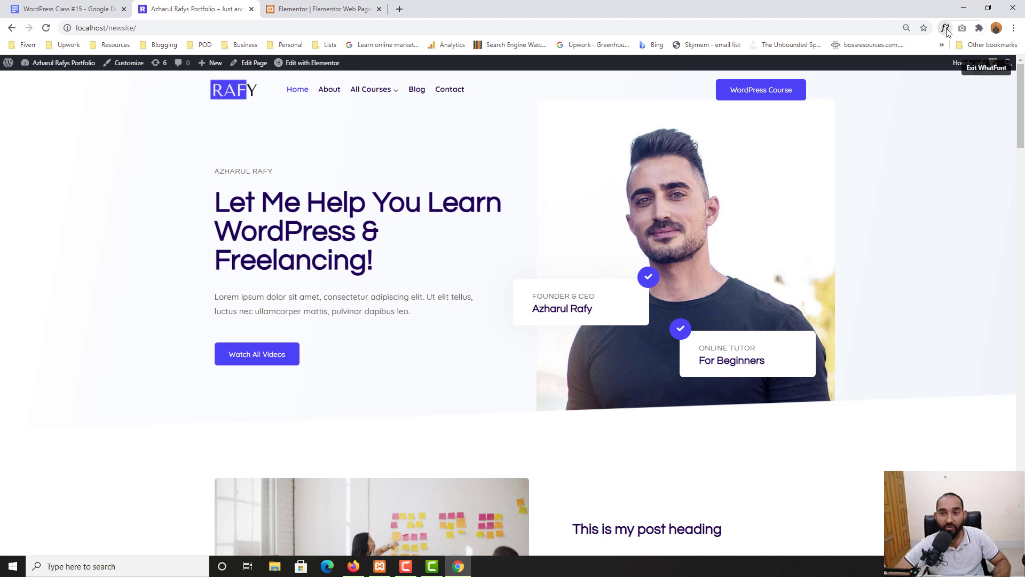
- Inspect the homepage headline's font details and set the draft headline's font family to Questrial
{"action": "left_click", "coordinate": [238, 212]}
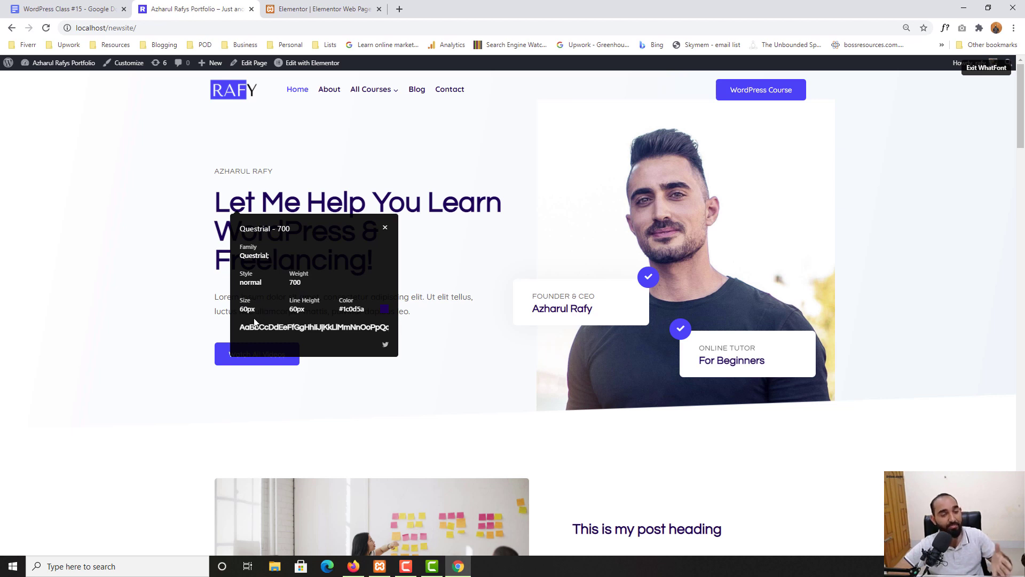
{"action": "left_click", "coordinate": [314, 6]}
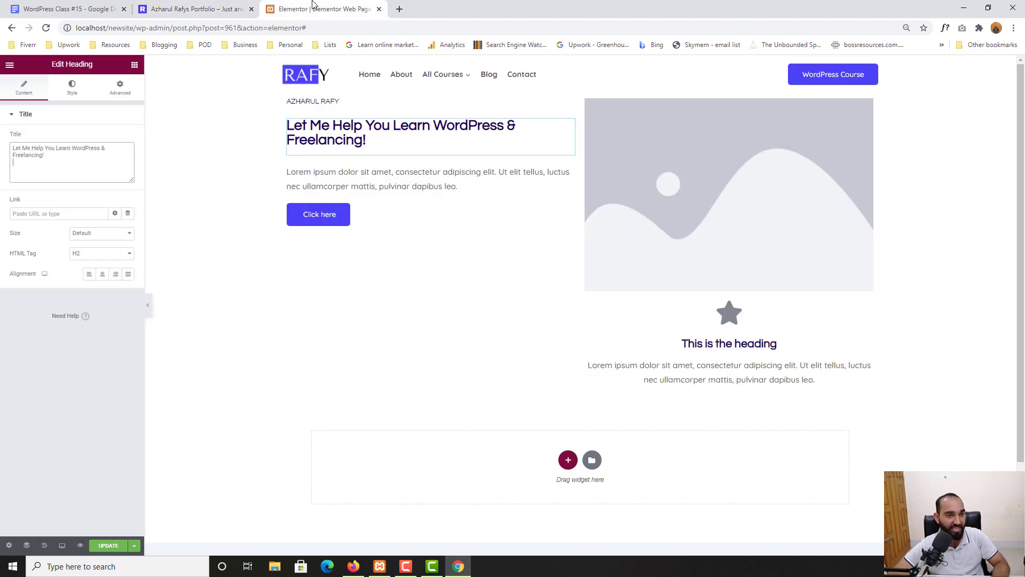
{"action": "left_click", "coordinate": [78, 97]}
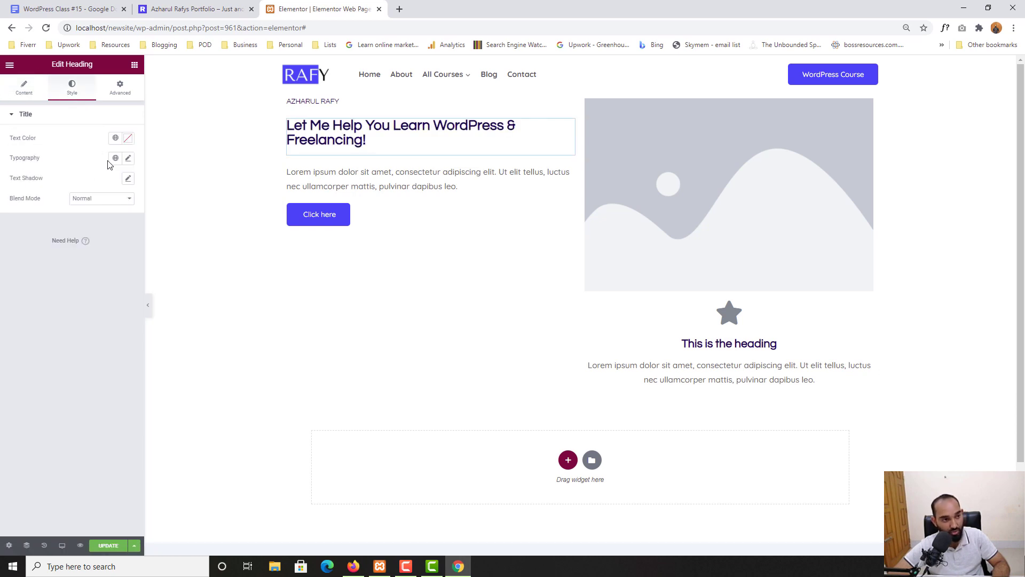
{"action": "left_click", "coordinate": [129, 159]}
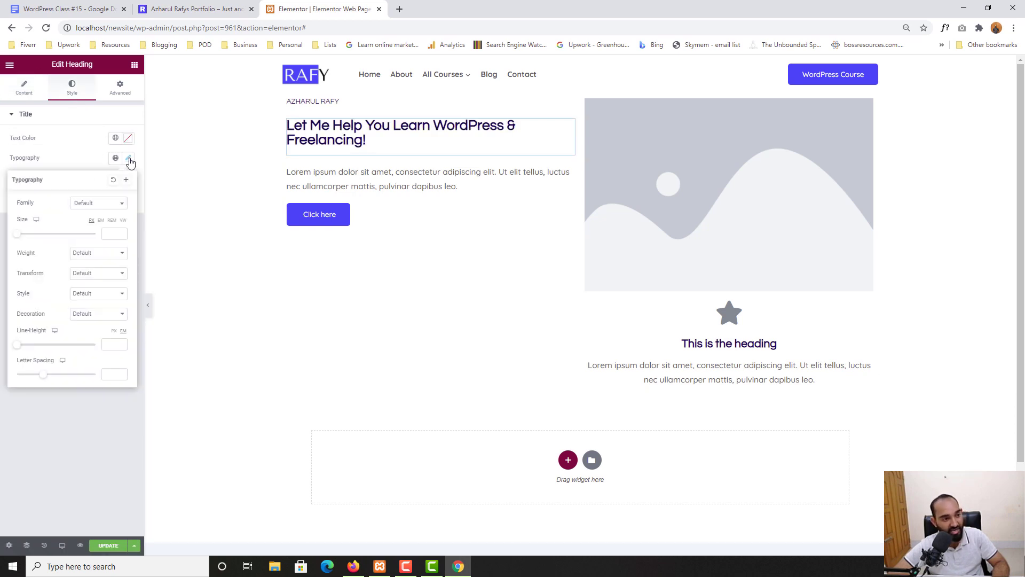
{"action": "left_click", "coordinate": [89, 209]}
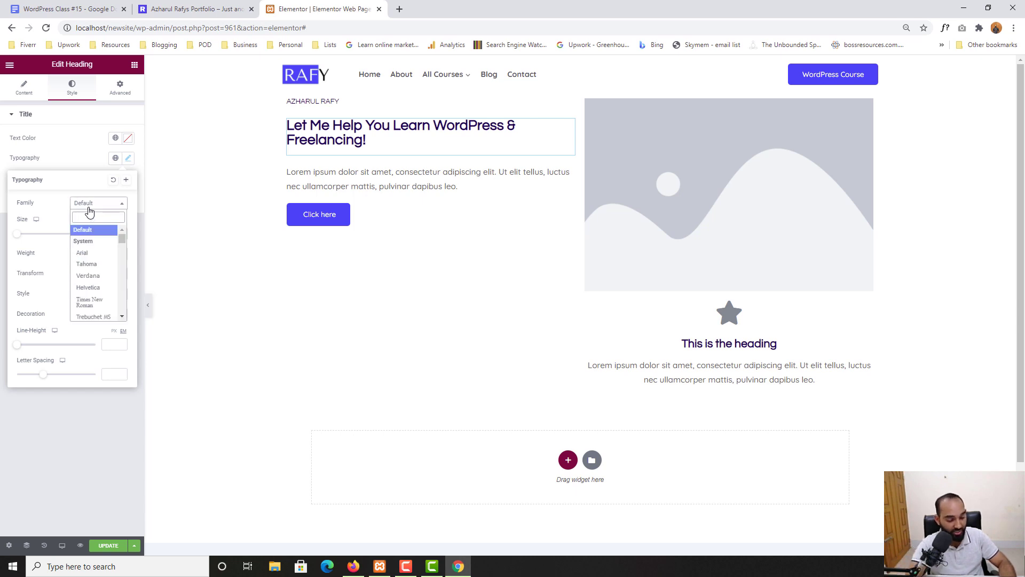
{"action": "type", "text": "que"}
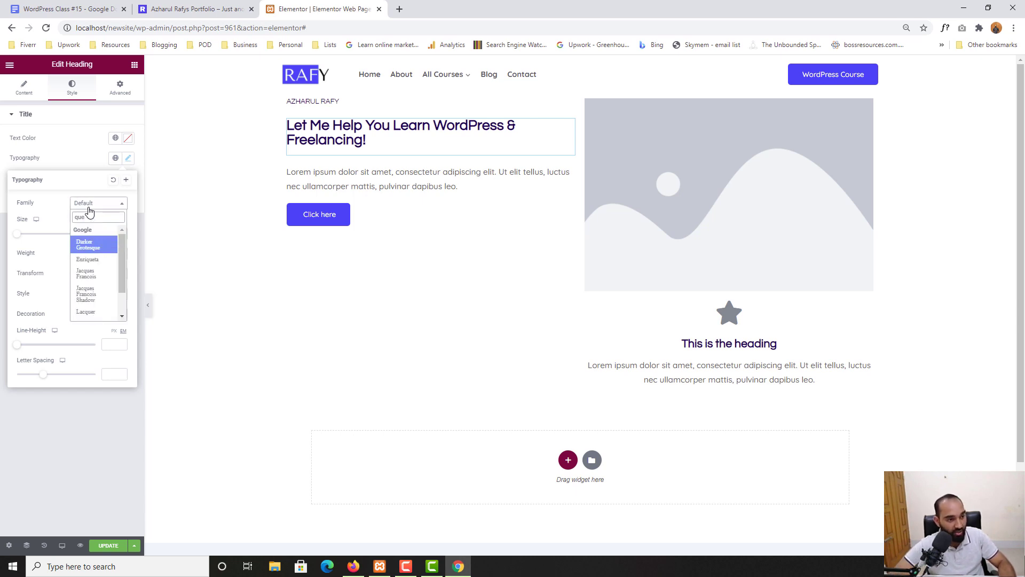
{"action": "type", "text": "s"}
{"action": "left_click", "coordinate": [98, 283]}
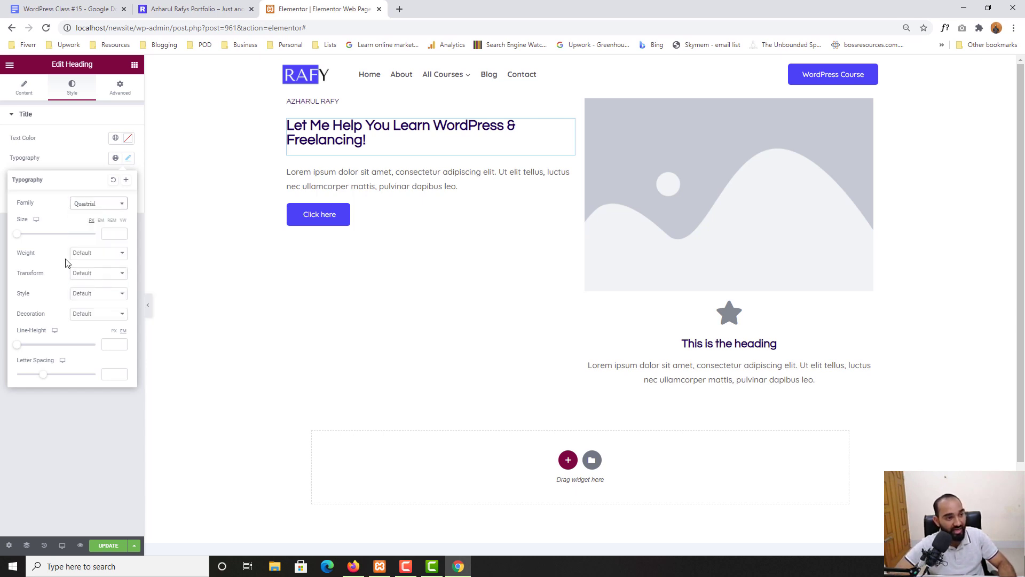
- Set the draft headline's font size to 60 px and its weight to 700, and close the typography settings
{"action": "left_click", "coordinate": [108, 231]}
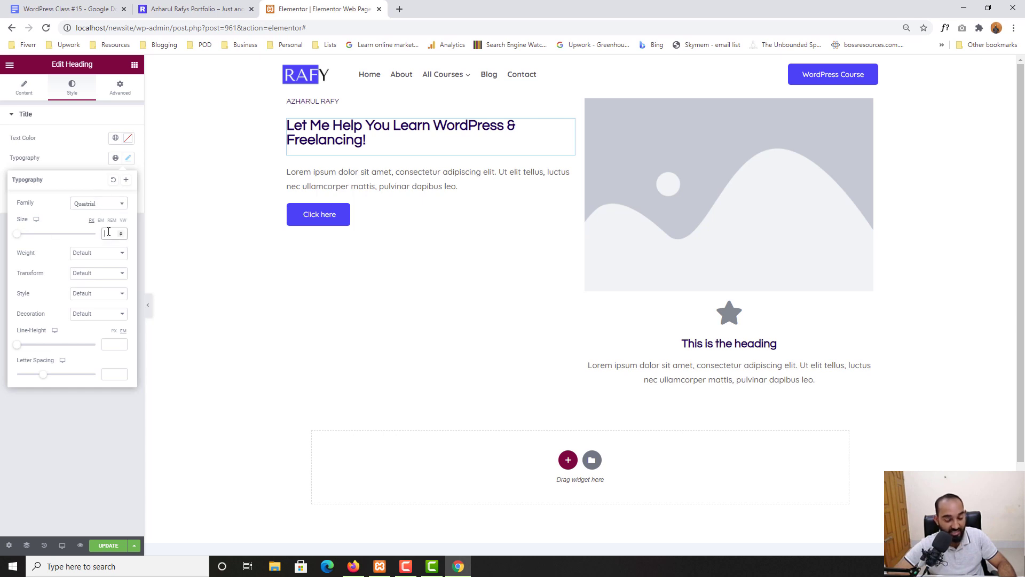
{"action": "type", "text": "55"}
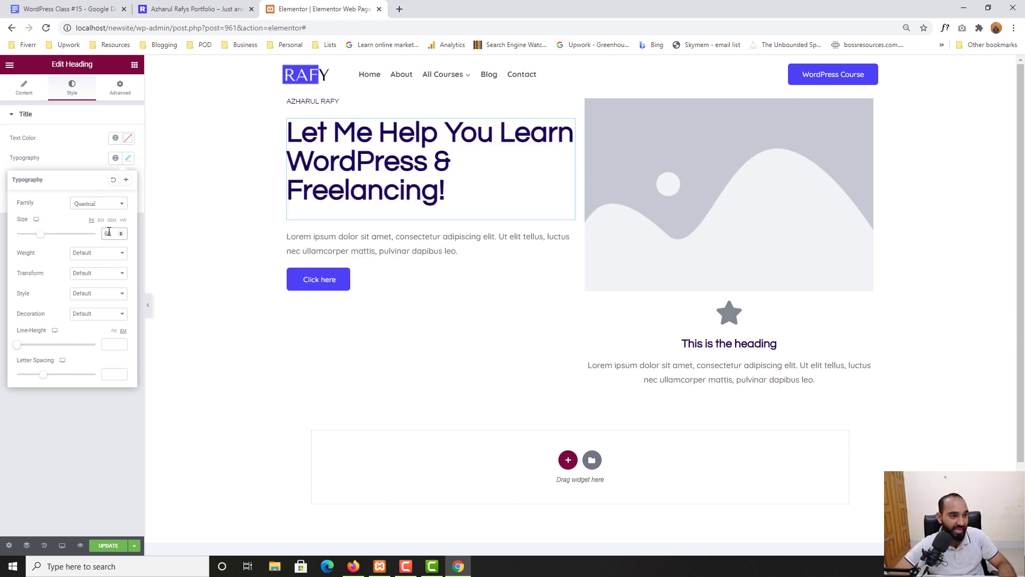
{"action": "left_click", "coordinate": [90, 261]}
{"action": "left_click", "coordinate": [79, 310]}
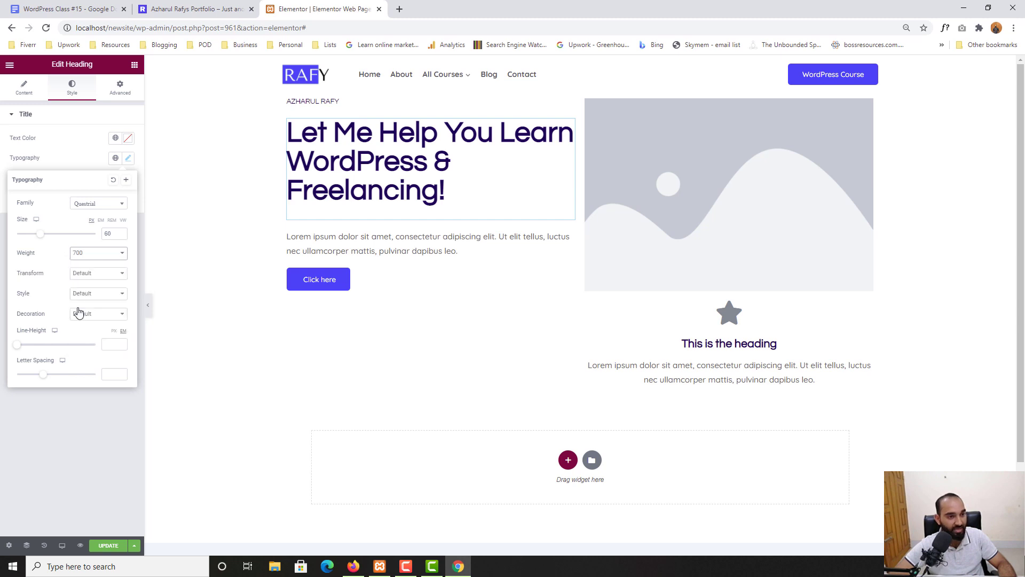
{"action": "left_click", "coordinate": [91, 159]}
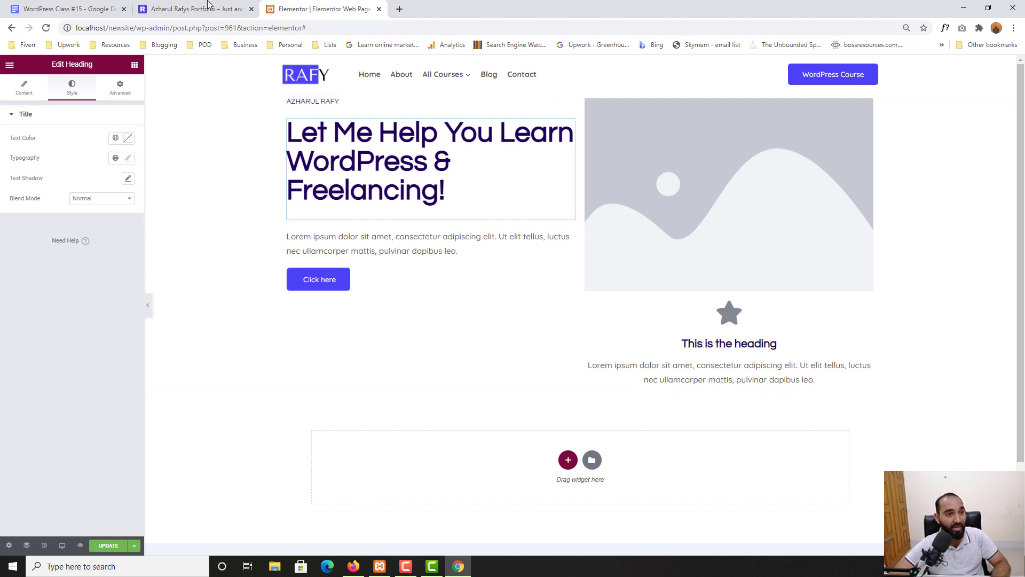
- Return to the homepage, close the headline's font details and exit WhatFont
{"action": "key", "text": "ctrl+shift+Tab"}
{"action": "left_click", "coordinate": [385, 229]}
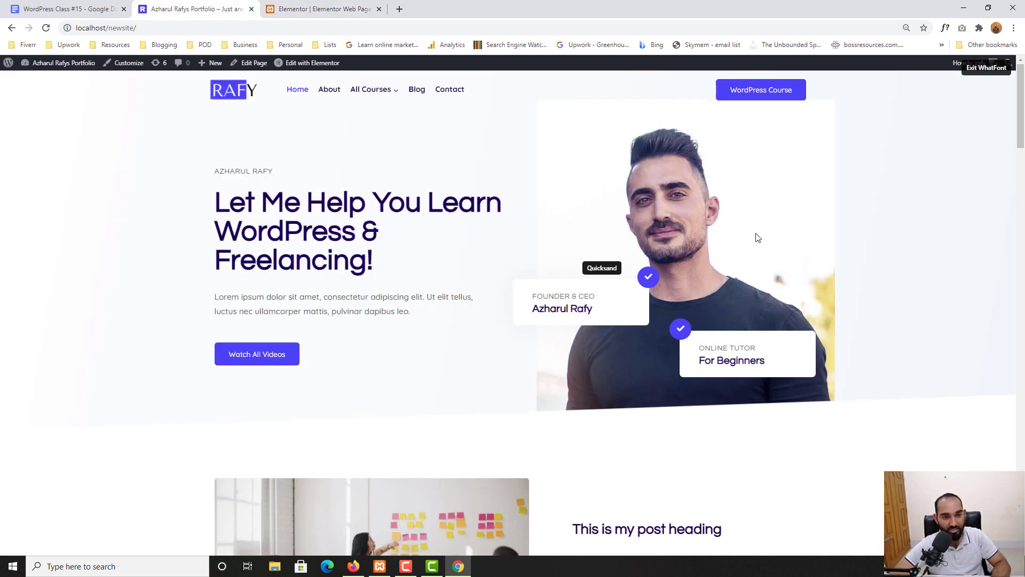
{"action": "left_click", "coordinate": [987, 68]}
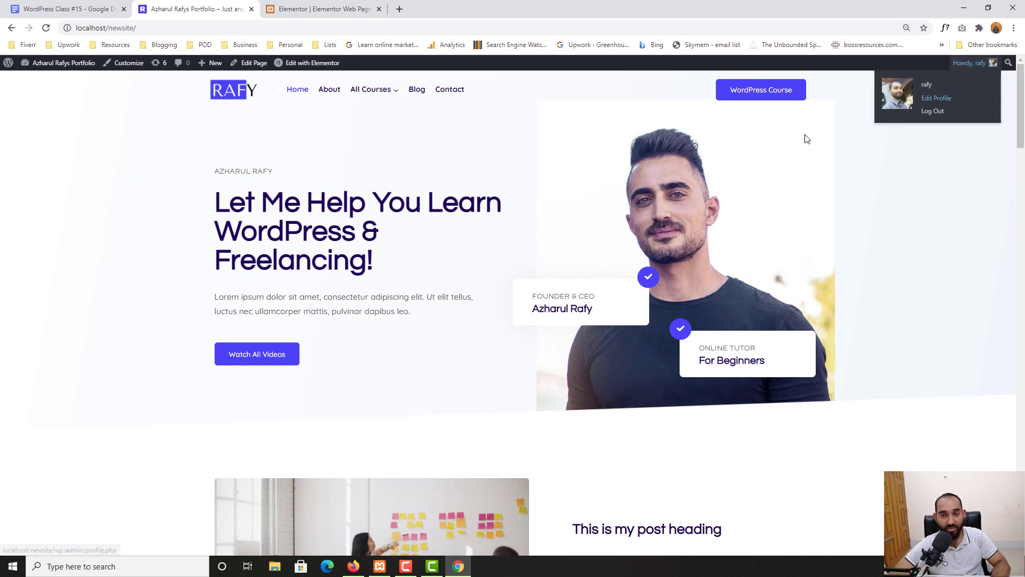
- Copy the Lorem ipsum paragraph below the homepage's headline
{"action": "left_click_drag", "start_coordinate": [222, 295], "coordinate": [411, 312]}
{"action": "right_click", "coordinate": [396, 305]}
{"action": "left_click", "coordinate": [417, 313]}
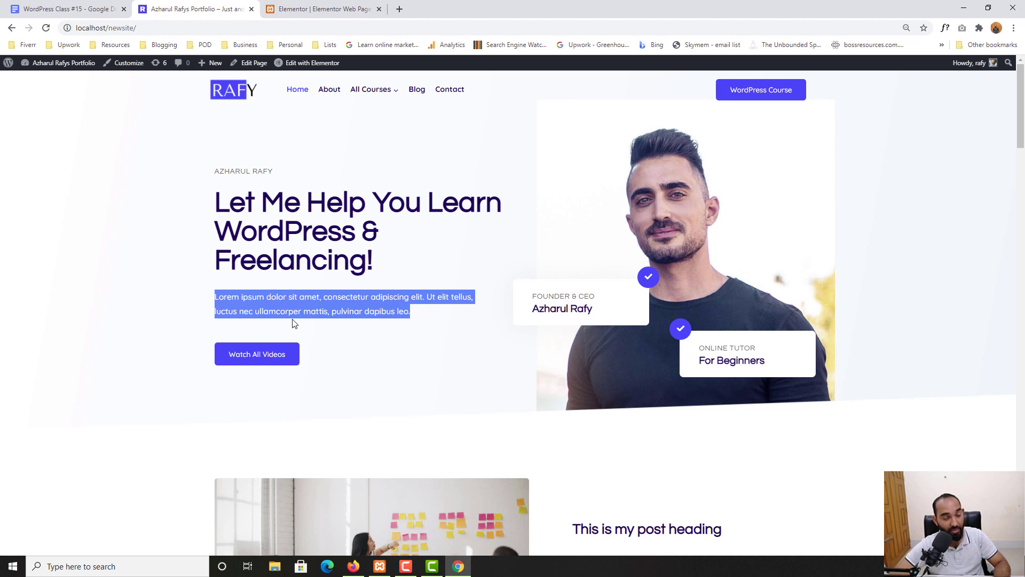
- Replace the draft's paragraph text with the copied Lorem ipsum text and remove the extra blank line
{"action": "left_click", "coordinate": [286, 6]}
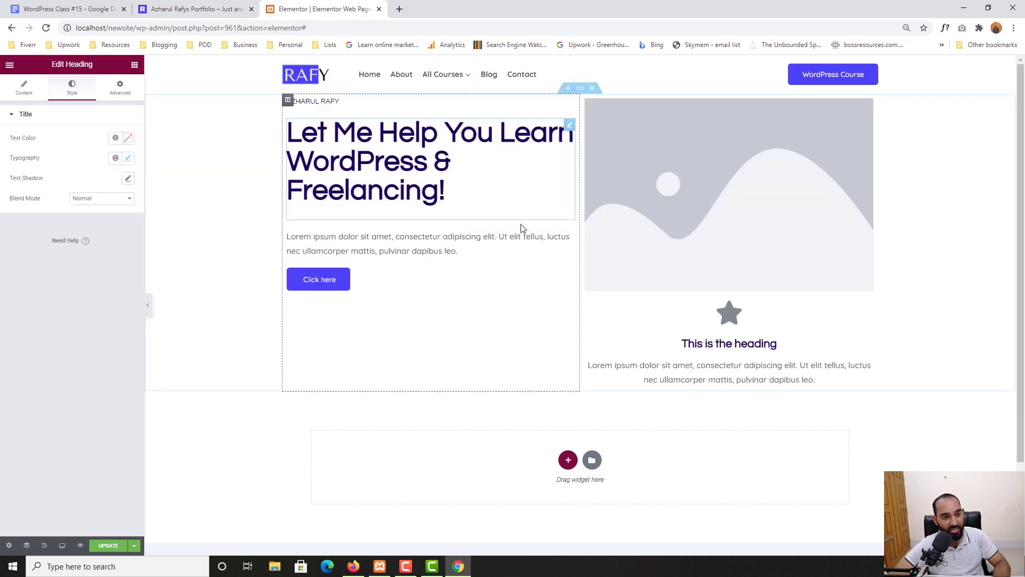
{"action": "left_click", "coordinate": [423, 238]}
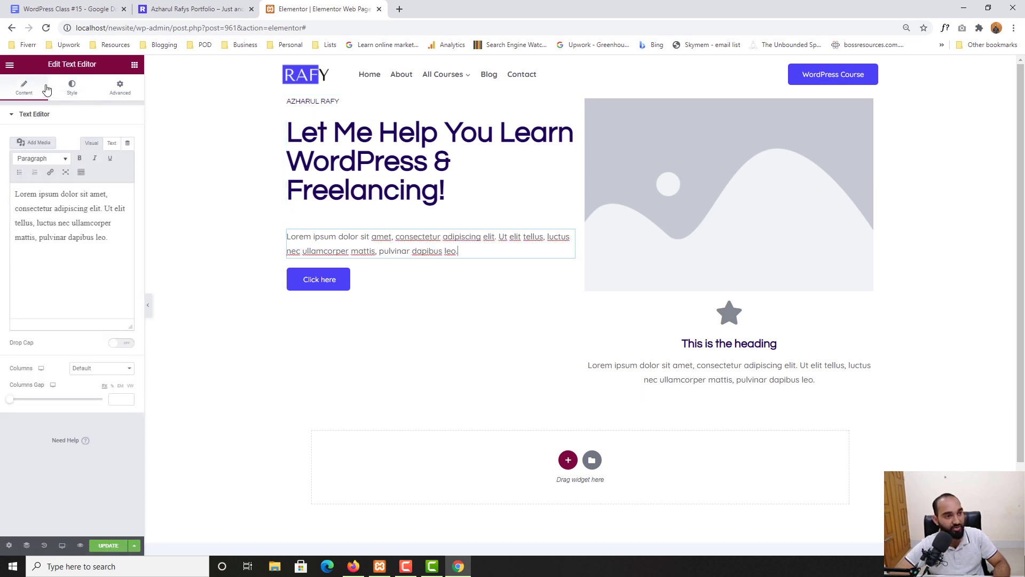
{"action": "left_click_drag", "start_coordinate": [114, 240], "coordinate": [2, 190]}
{"action": "key", "text": "ctrl+v"}
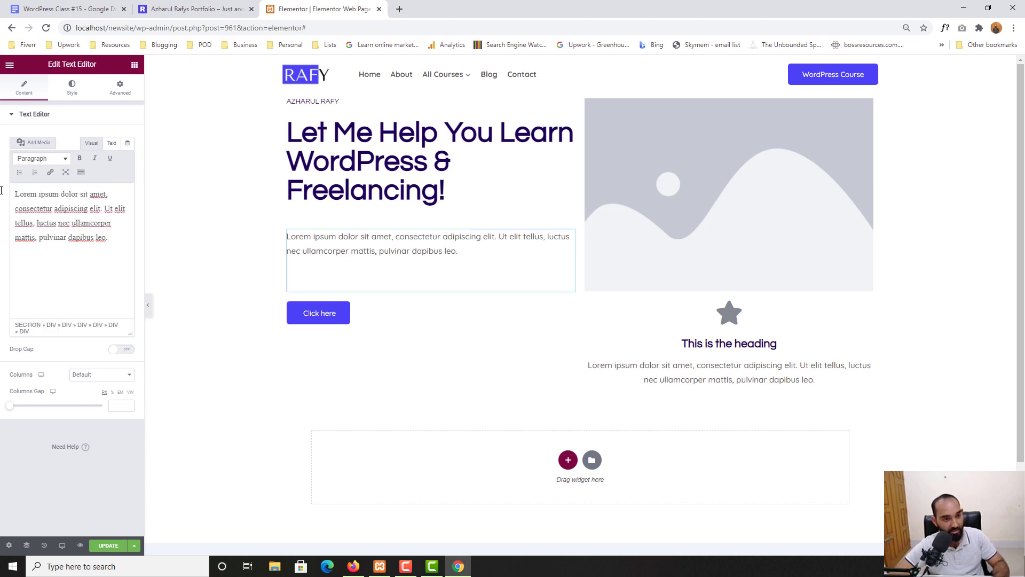
{"action": "key", "text": "BackSpace"}
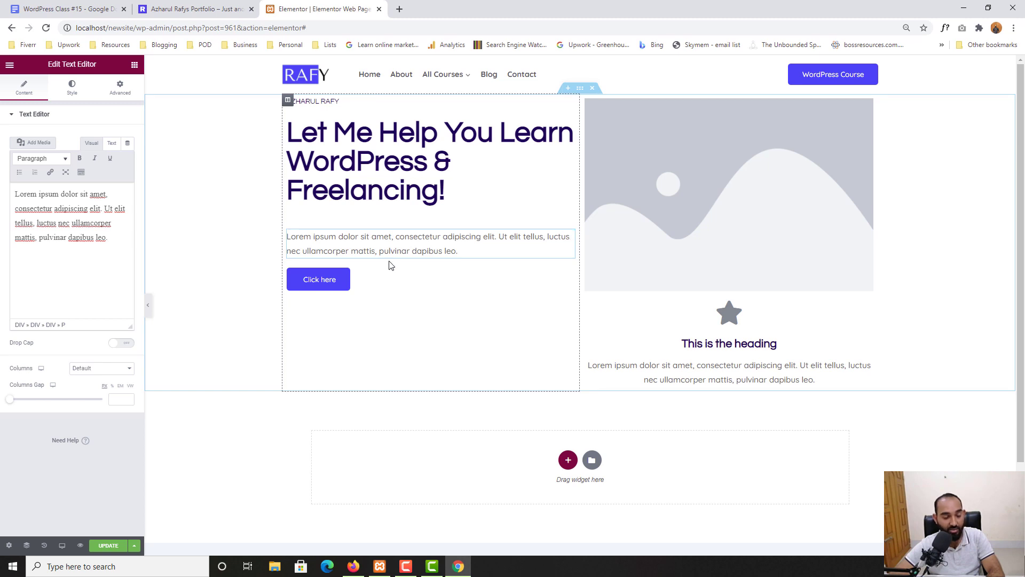
- Check the homepage's button label and set the draft button's text to "Watch All Videos"
{"action": "left_click", "coordinate": [200, 8]}
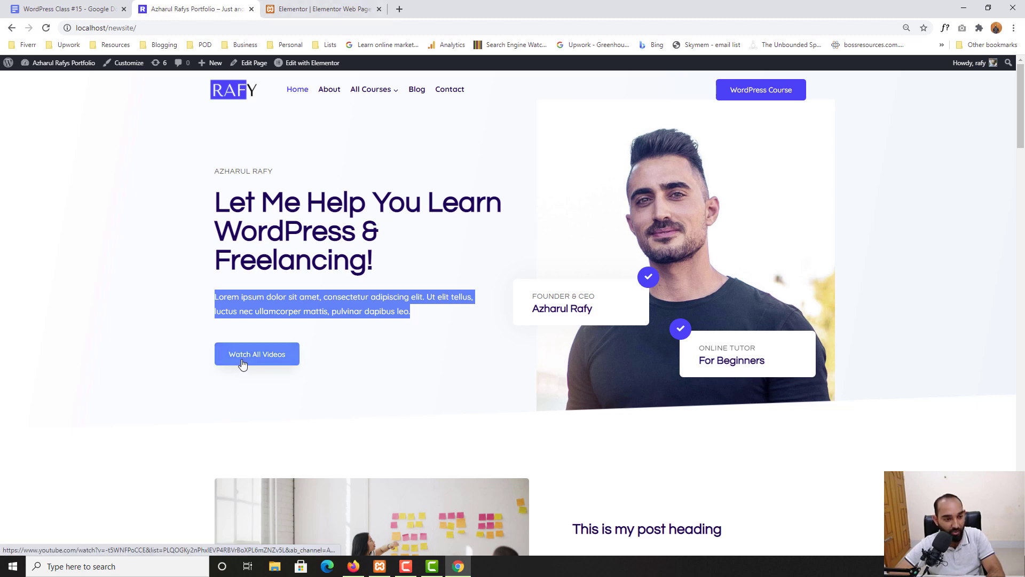
{"action": "left_click", "coordinate": [325, 5]}
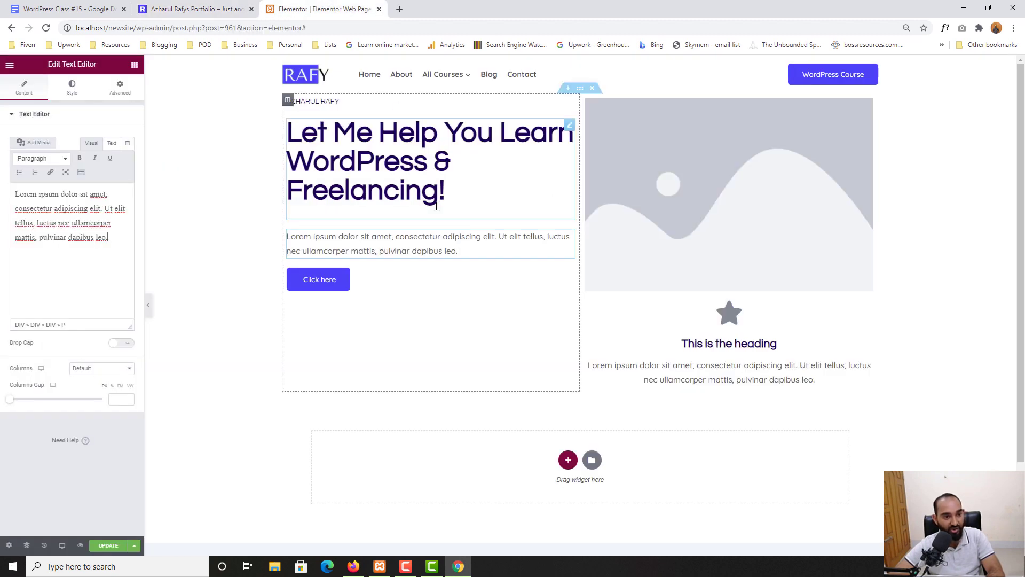
{"action": "left_click", "coordinate": [330, 292]}
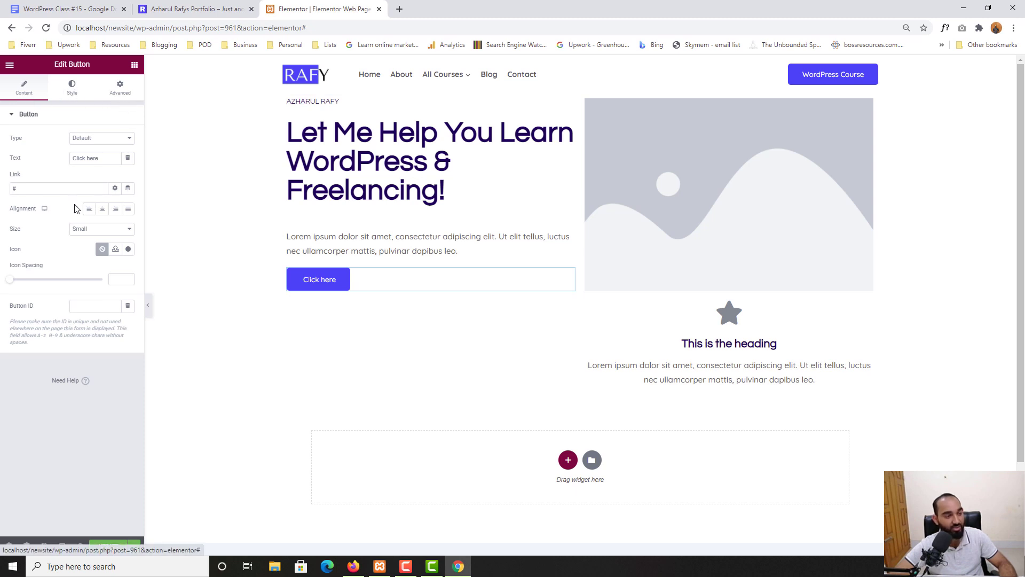
{"action": "triple_click", "coordinate": [83, 158]}
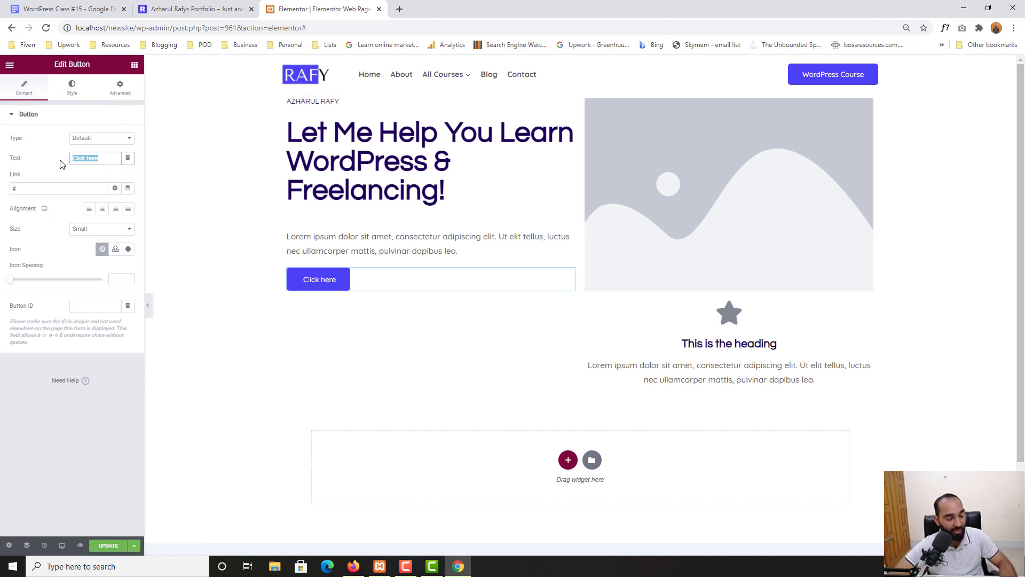
{"action": "type", "text": "Wa"}
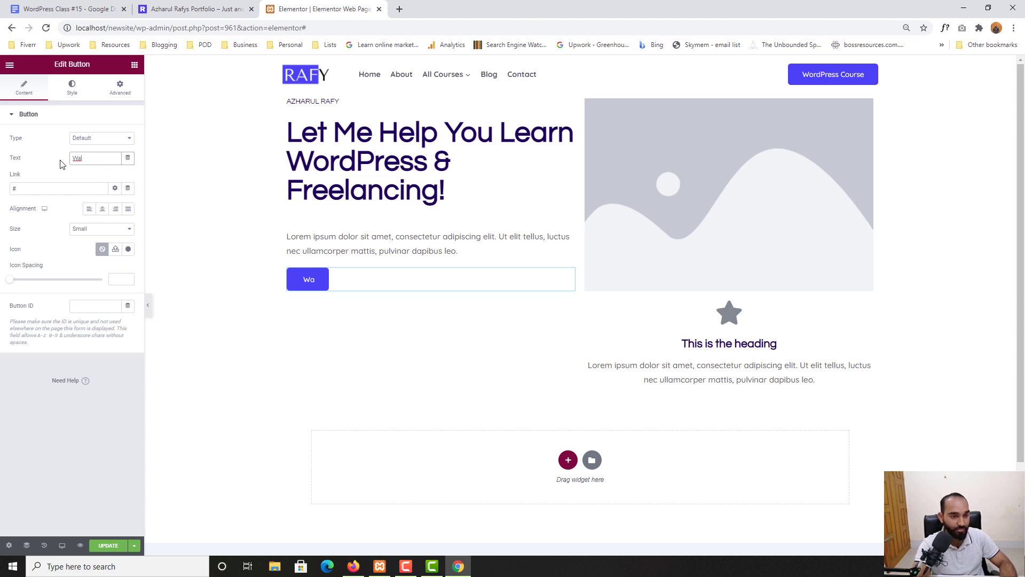
{"action": "type", "text": "tch All Videos"}
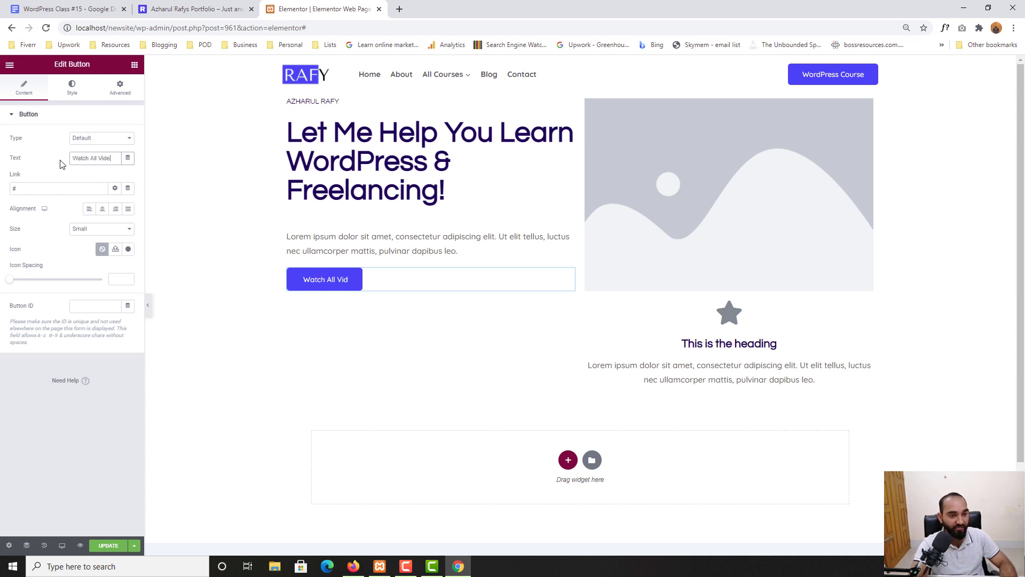
- Open the homepage's Watch All Videos link, take the YouTube playlist address from it and close that tab
{"action": "left_click", "coordinate": [179, 6]}
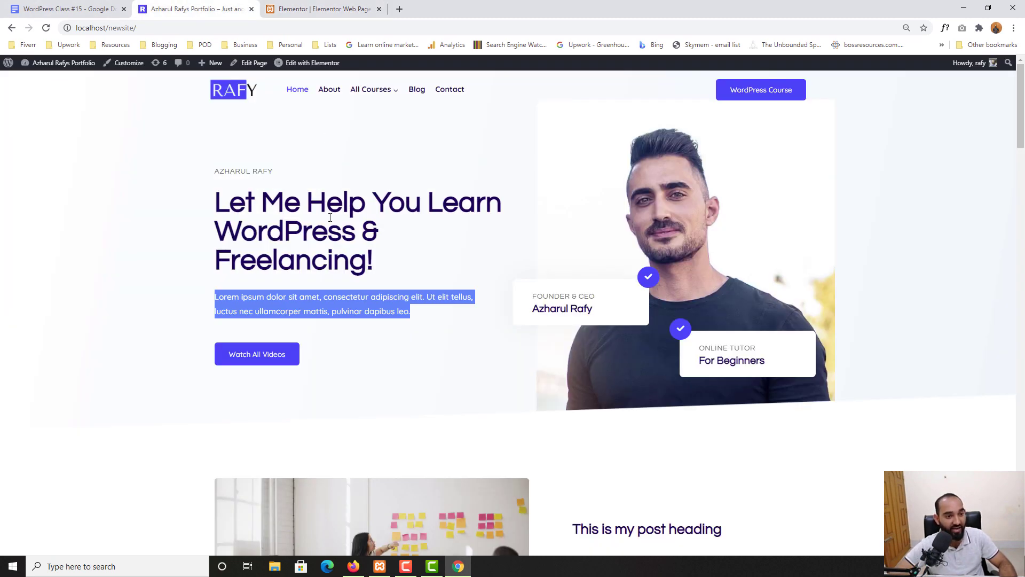
{"action": "left_click", "coordinate": [252, 357]}
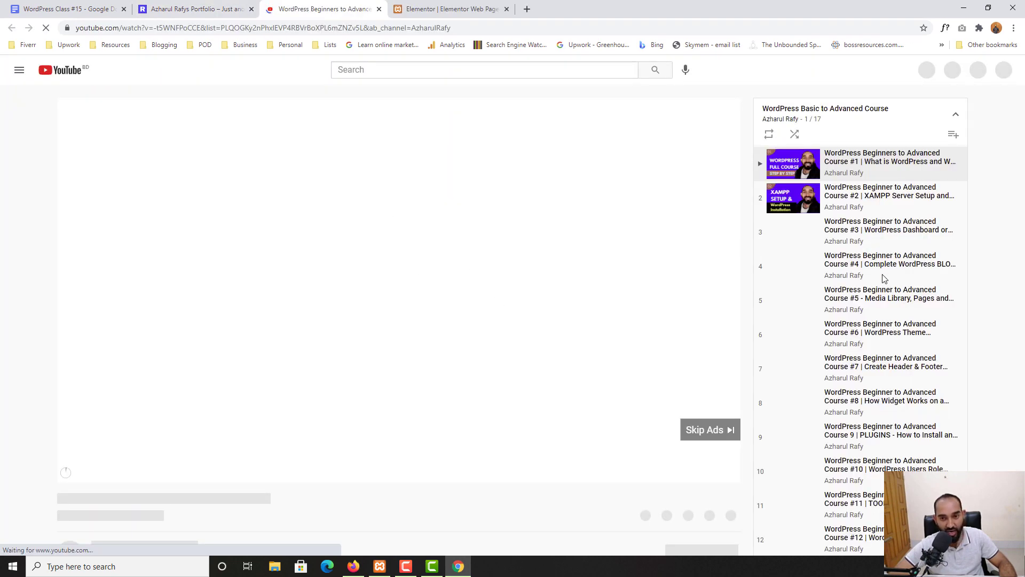
{"action": "scroll", "coordinate": [854, 251], "scroll_direction": "down", "scroll_amount": 7}
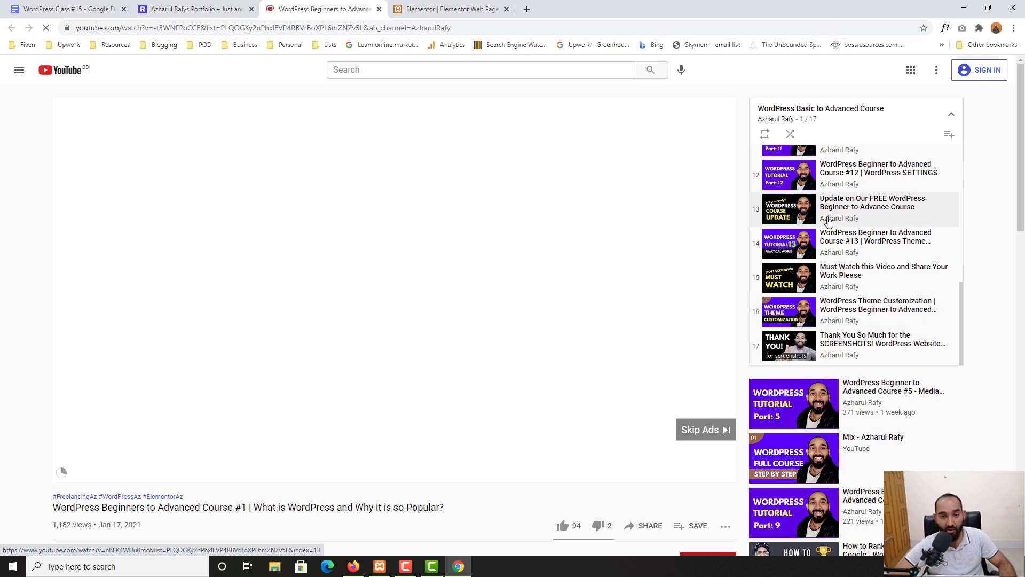
{"action": "scroll", "coordinate": [828, 222], "scroll_direction": "up", "scroll_amount": 5}
{"action": "left_click", "coordinate": [357, 33]}
{"action": "key", "text": "BackSpace"}
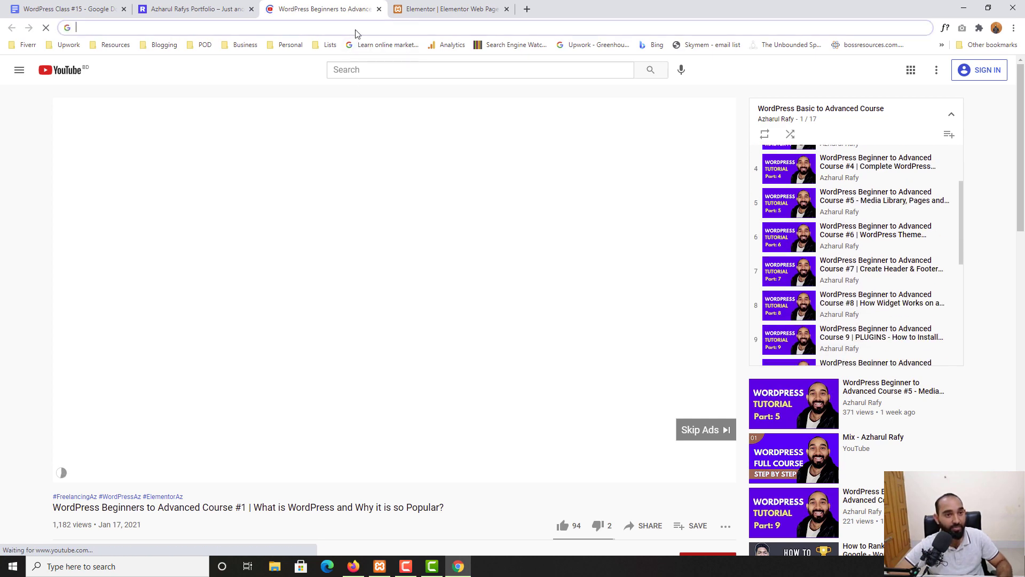
{"action": "left_click", "coordinate": [379, 9]}
- Replace the draft button's placeholder link with the copied YouTube playlist address
{"action": "left_click", "coordinate": [326, 9]}
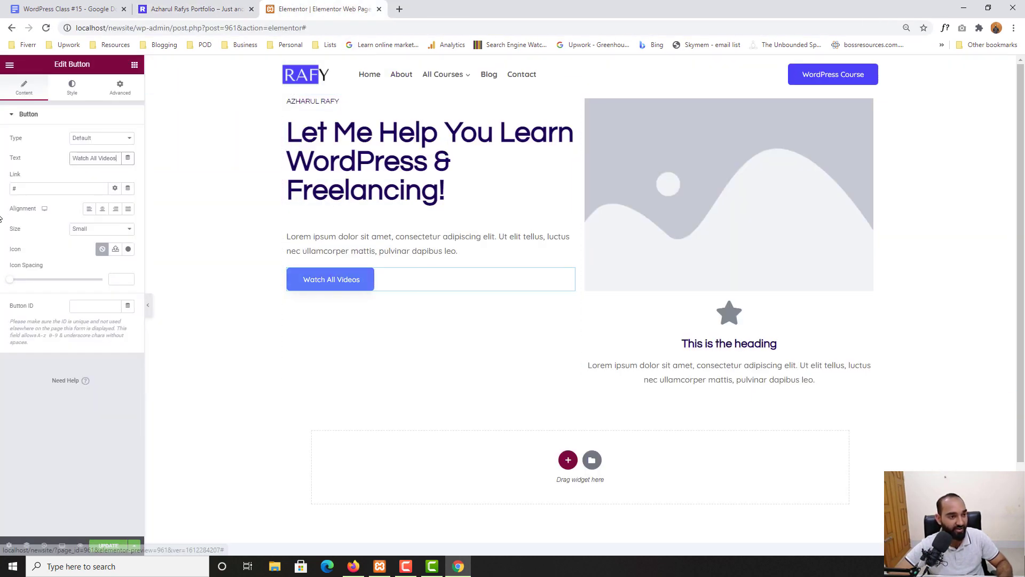
{"action": "left_click", "coordinate": [32, 188]}
{"action": "key", "text": "BackSpace"}
{"action": "key", "text": "ctrl+v"}
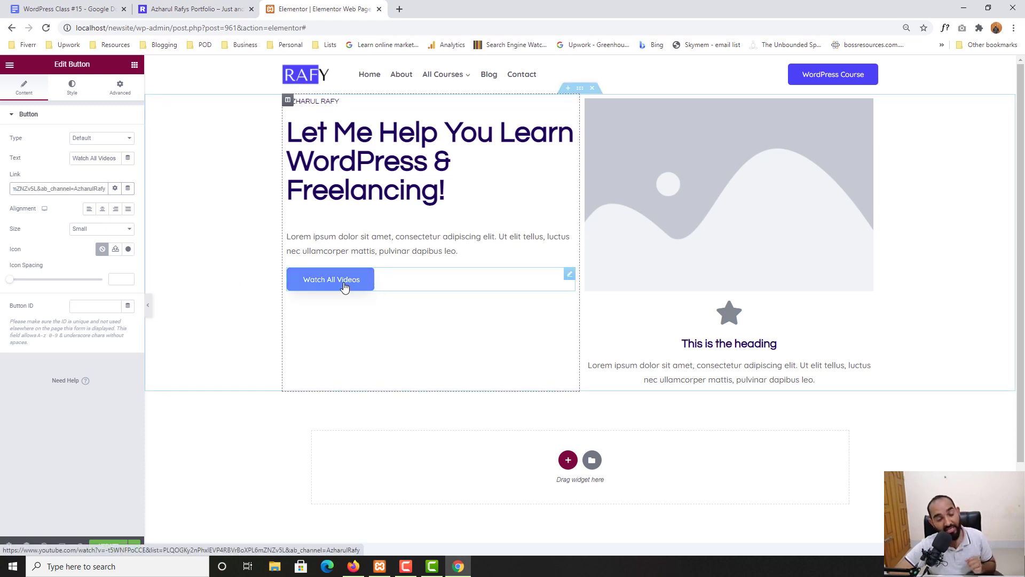
- Compare the draft with the homepage's hero and save the page changes
{"action": "left_click", "coordinate": [196, 9]}
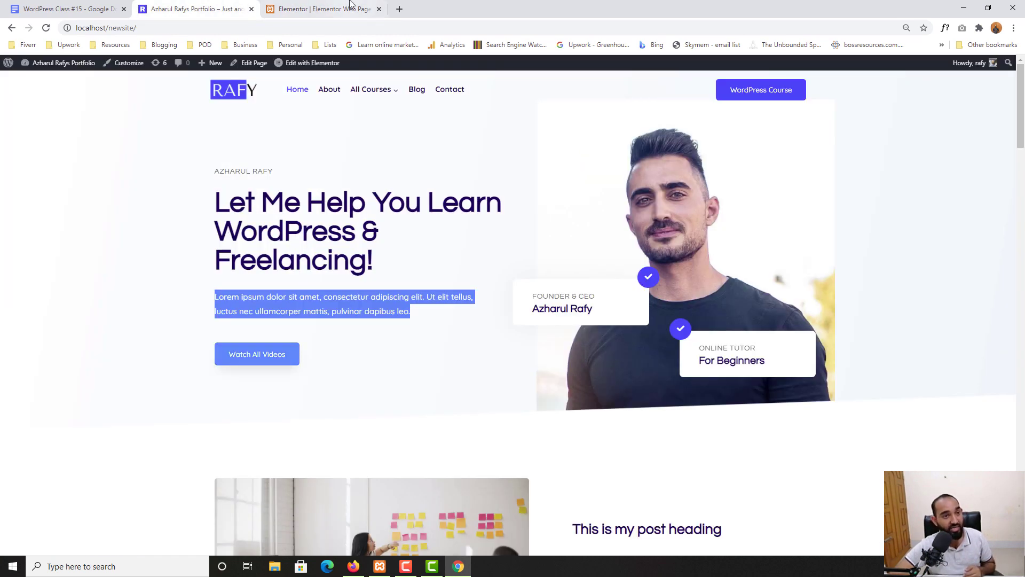
{"action": "left_click", "coordinate": [331, 9]}
{"action": "left_click", "coordinate": [107, 546]}
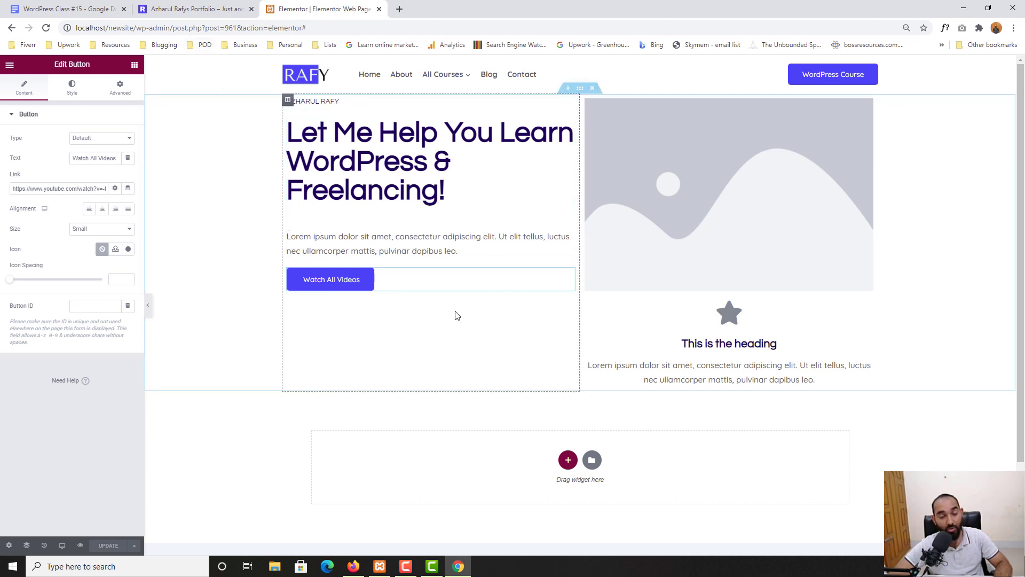
- Set the vertical alignment of the hero's text column to Middle
{"action": "left_click", "coordinate": [288, 103]}
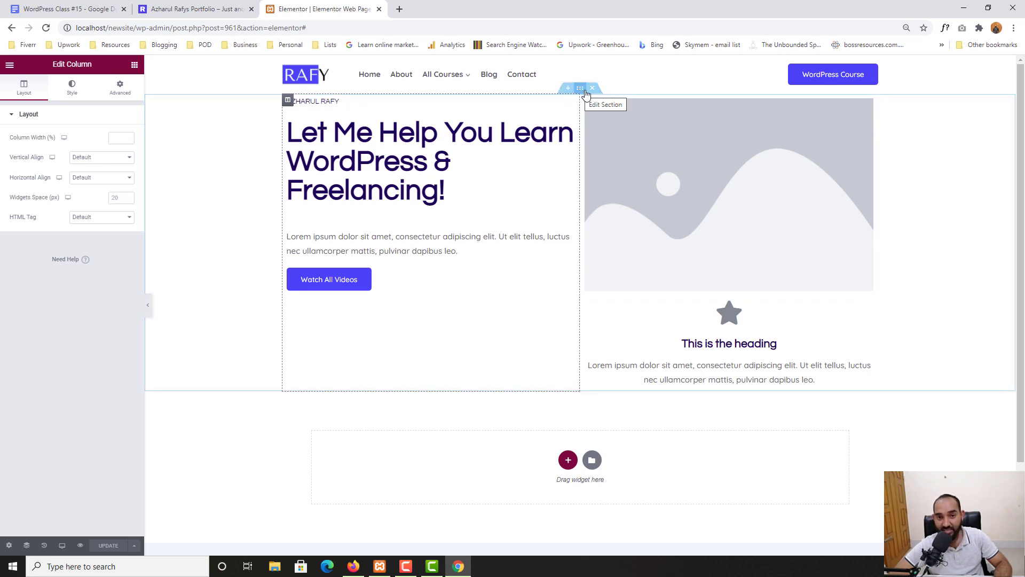
{"action": "left_click", "coordinate": [580, 93]}
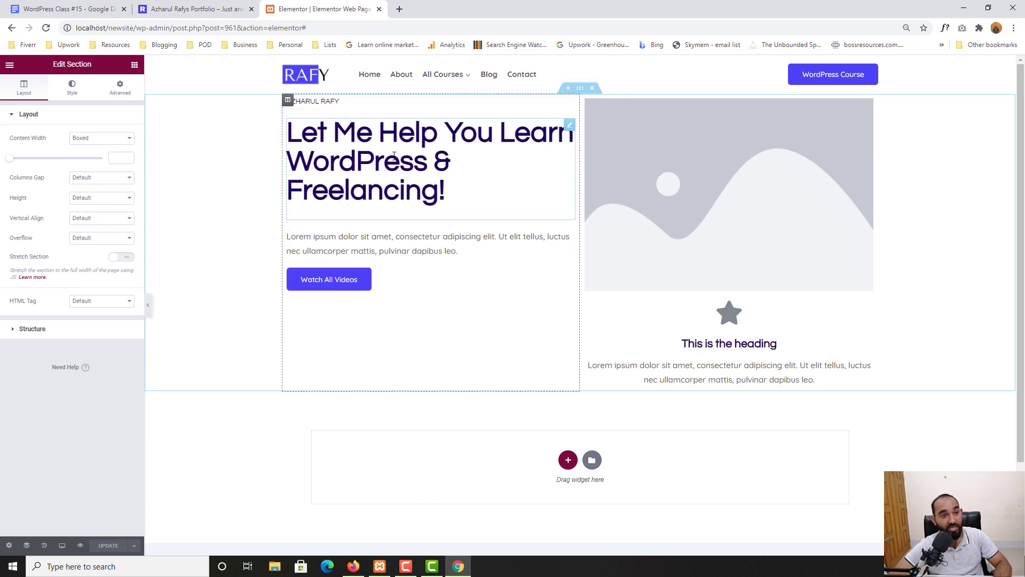
{"action": "left_click", "coordinate": [288, 102]}
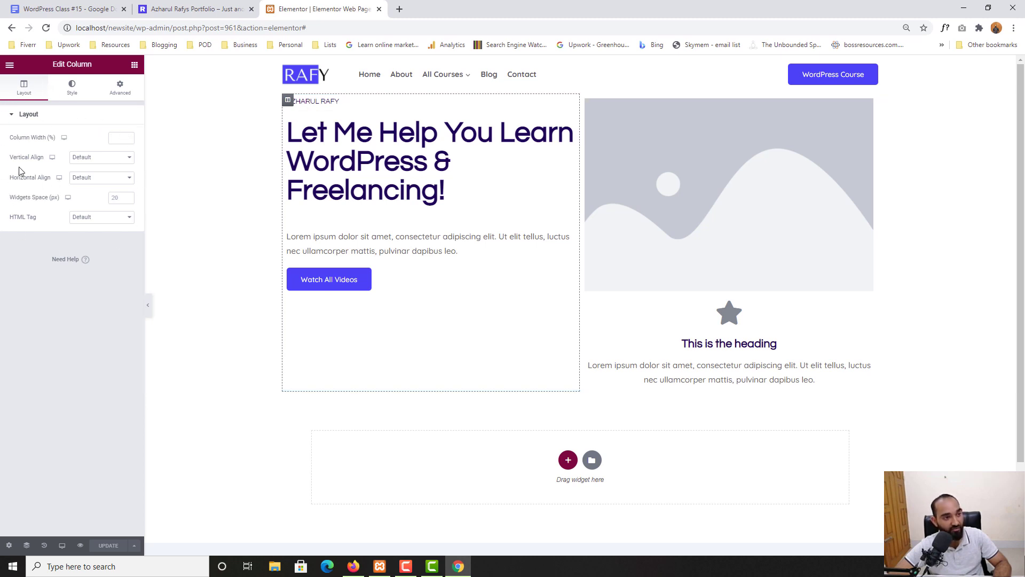
{"action": "left_click", "coordinate": [90, 158]}
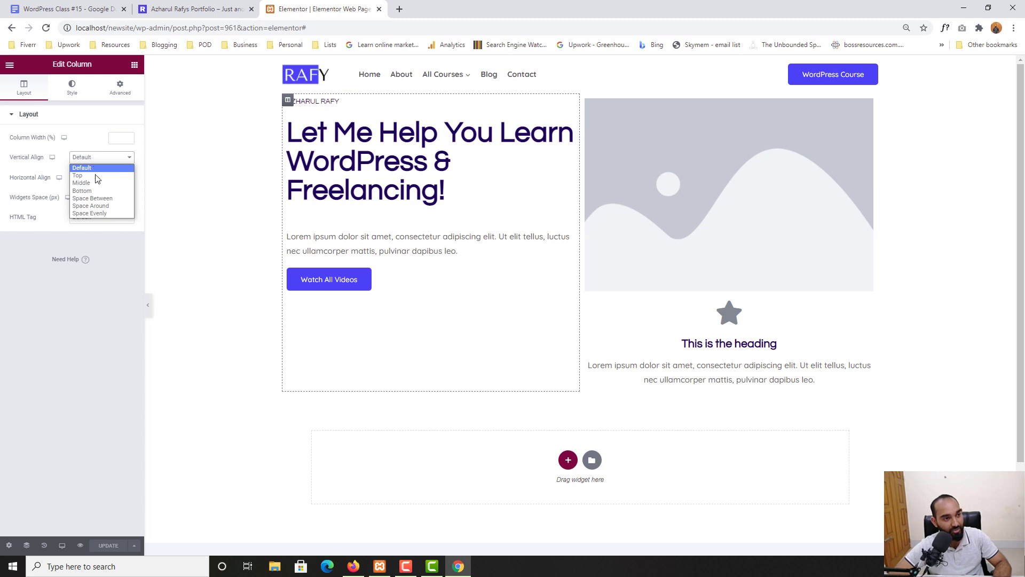
{"action": "left_click", "coordinate": [91, 184]}
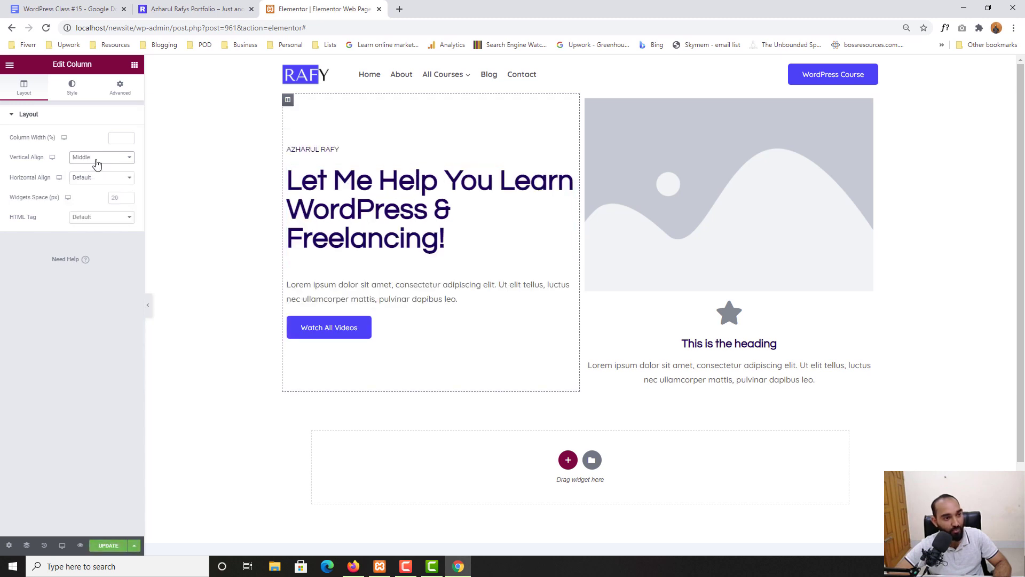
- Try the Bottom and Space Between vertical alignments on the text column, and return it to Middle
{"action": "left_click", "coordinate": [95, 159]}
{"action": "left_click", "coordinate": [94, 190]}
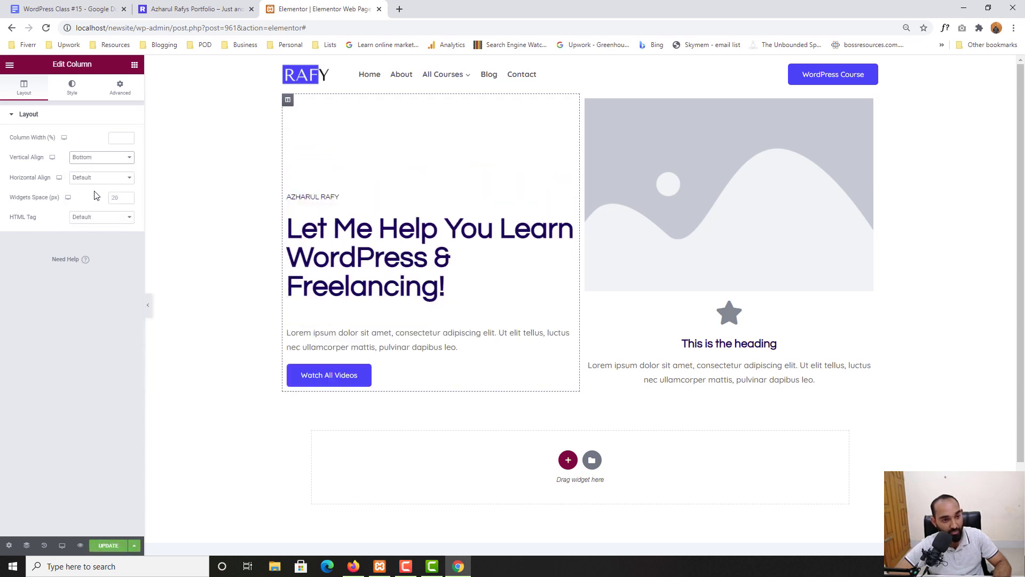
{"action": "left_click", "coordinate": [90, 159]}
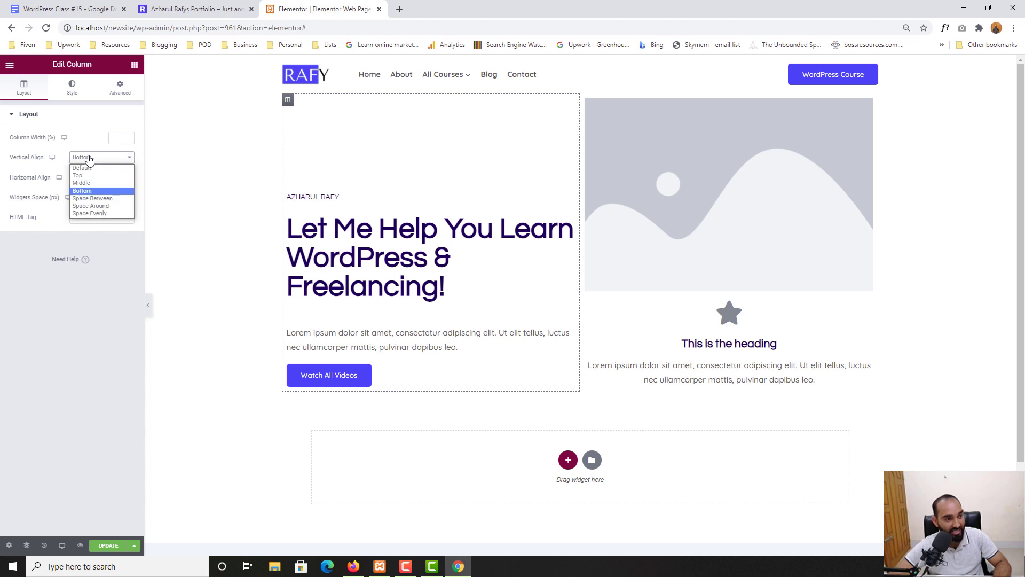
{"action": "left_click", "coordinate": [89, 199]}
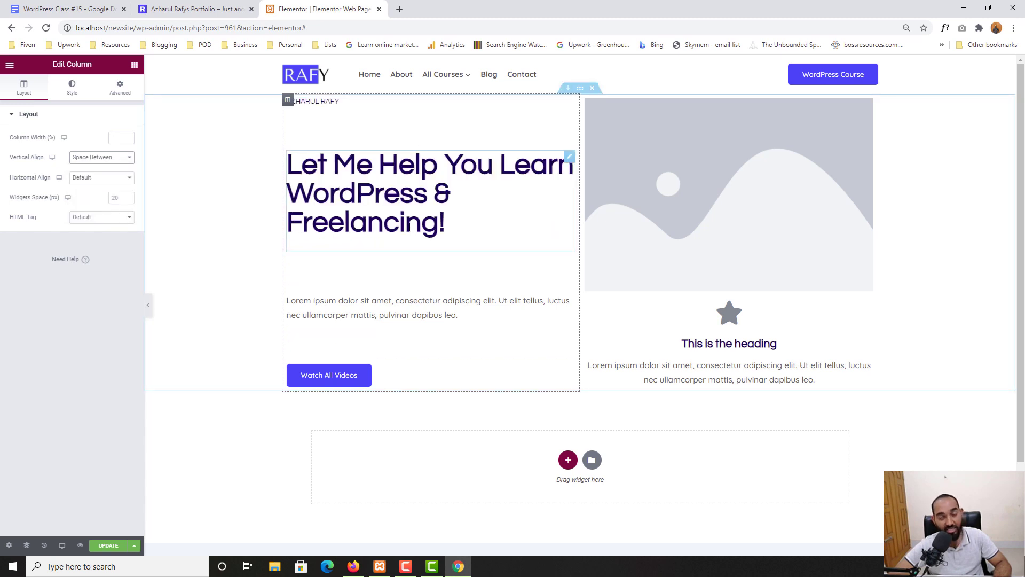
{"action": "left_click", "coordinate": [130, 158]}
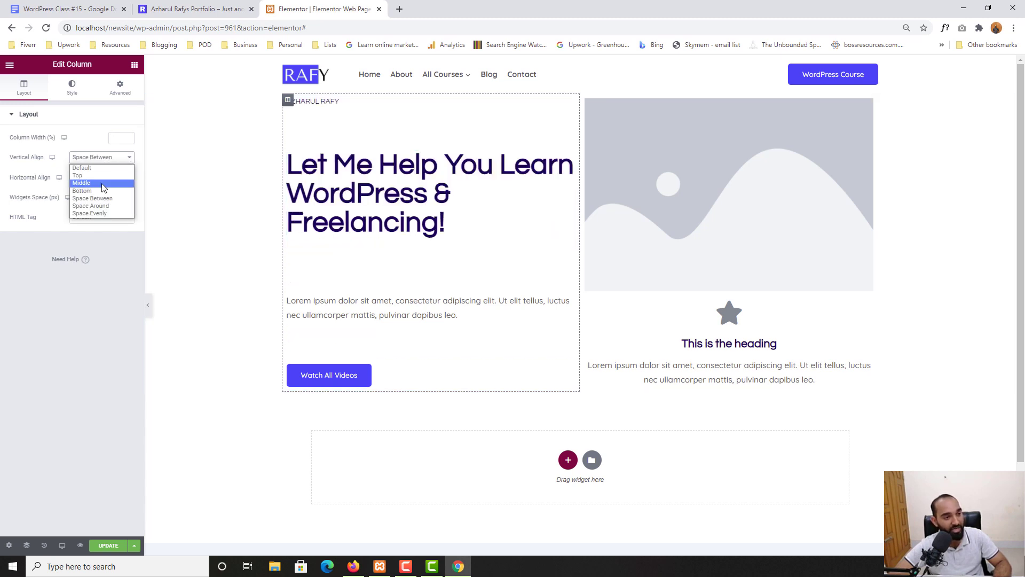
{"action": "left_click", "coordinate": [104, 184]}
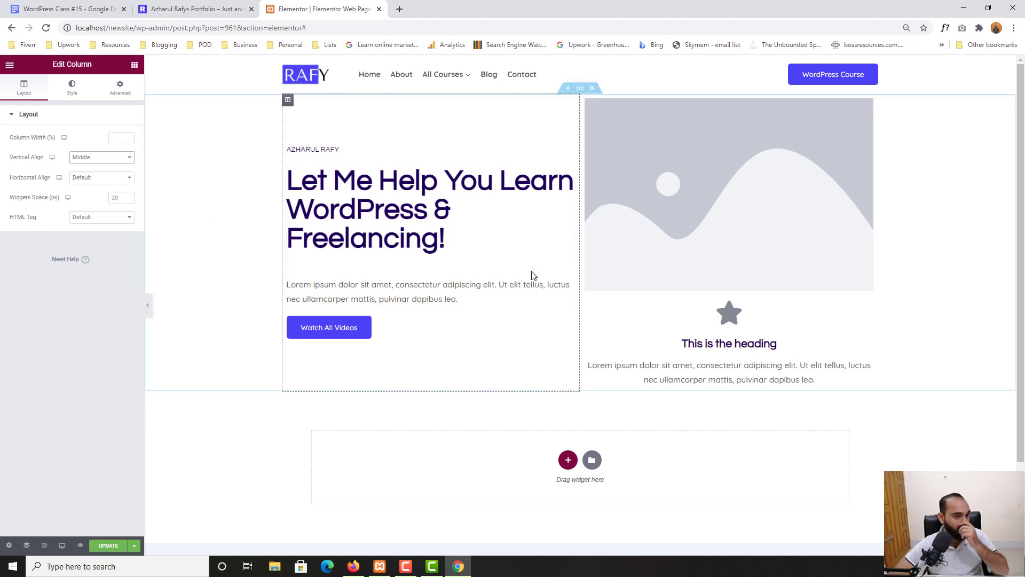
- Compare the text column's alignment with the homepage's hero and open the draft hero section for editing
{"action": "left_click", "coordinate": [192, 9]}
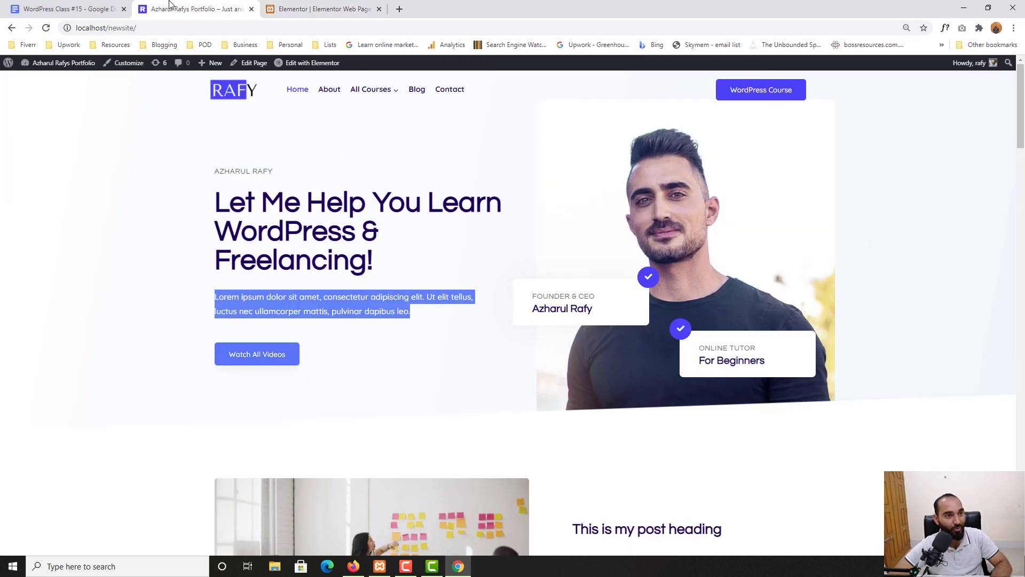
{"action": "left_click", "coordinate": [253, 290]}
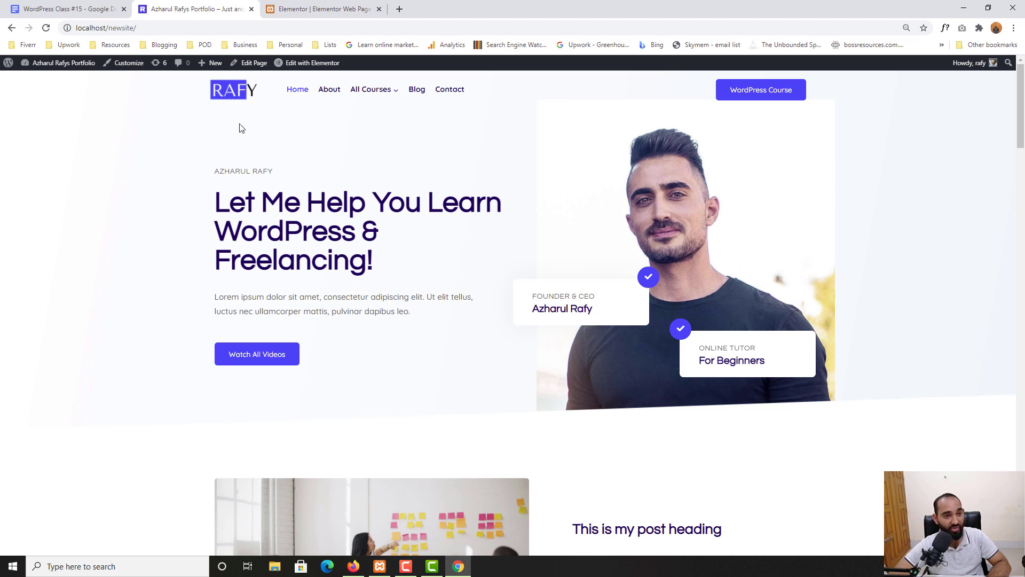
{"action": "left_click", "coordinate": [334, 6]}
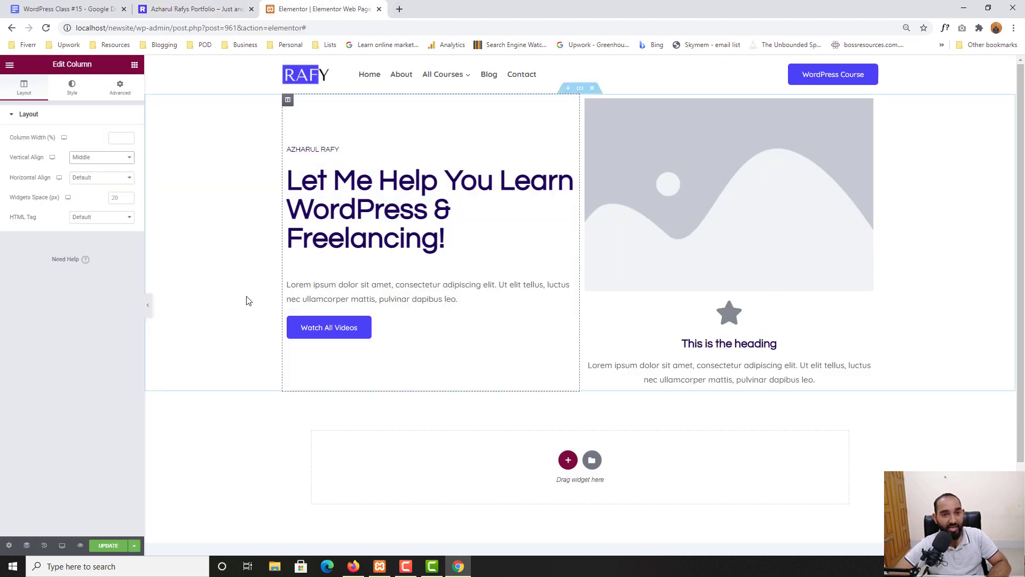
{"action": "mouse_move", "coordinate": [584, 95]}
{"action": "left_click", "coordinate": [580, 90]}
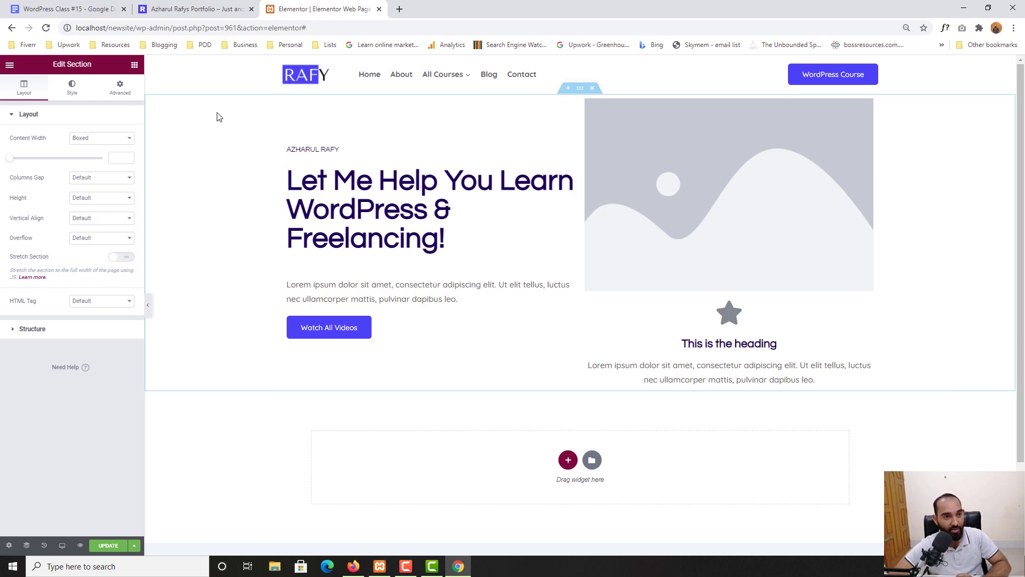
- Bring up the homepage, launch the Pixie color picker over it and move the picker clear of the hero
{"action": "left_click", "coordinate": [188, 9]}
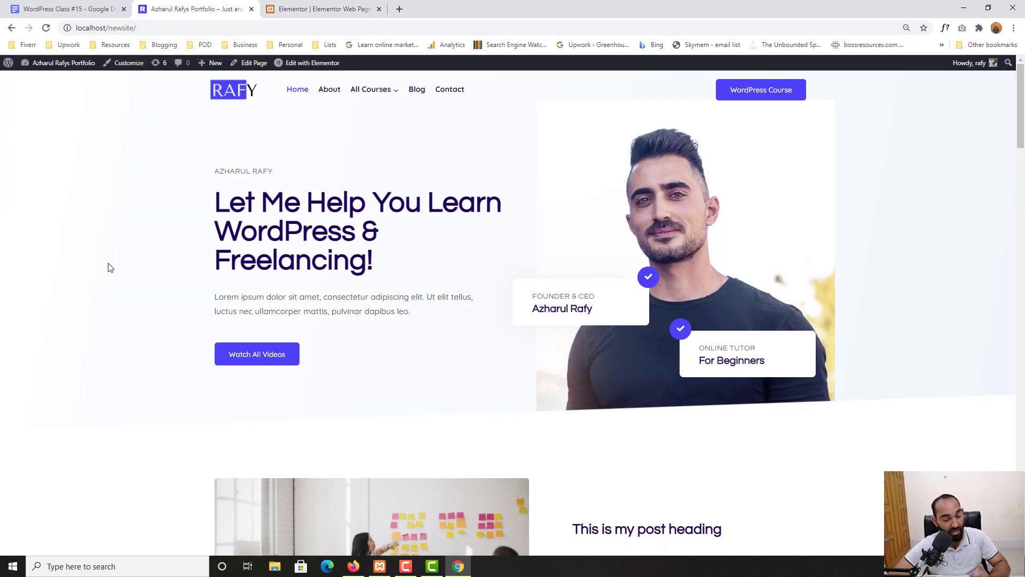
{"action": "left_click", "coordinate": [134, 571]}
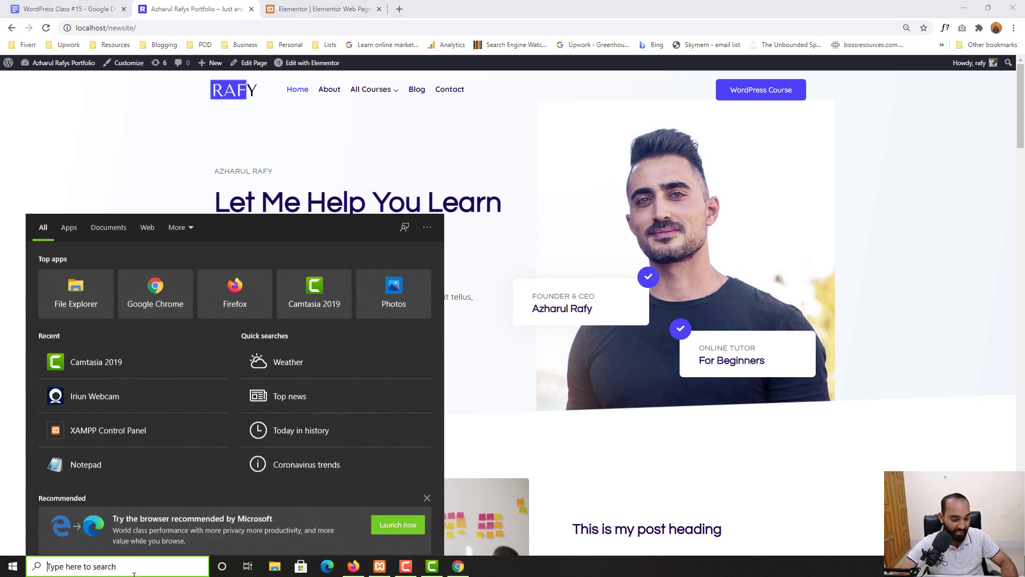
{"action": "type", "text": "pixie"}
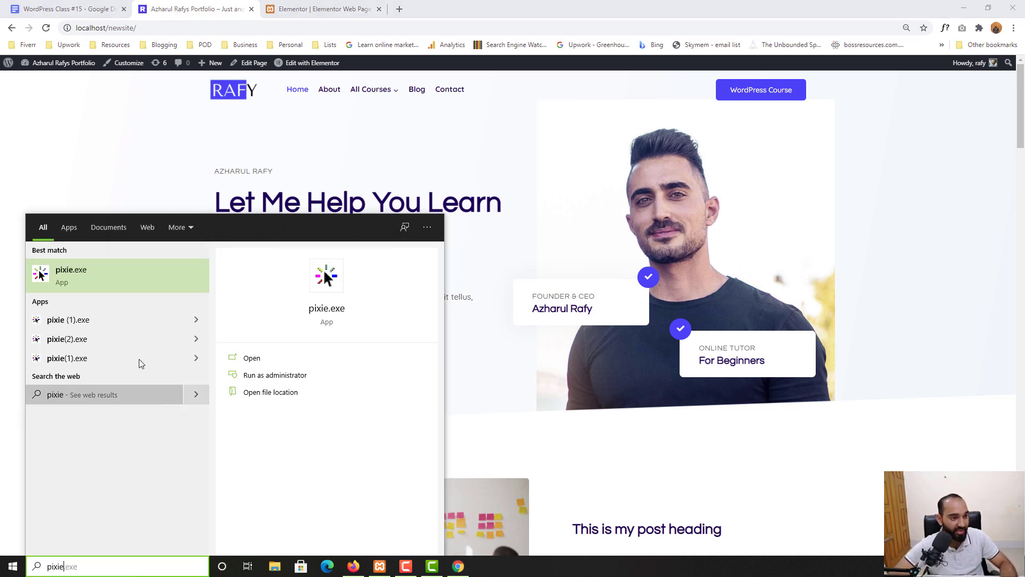
{"action": "left_click", "coordinate": [98, 277]}
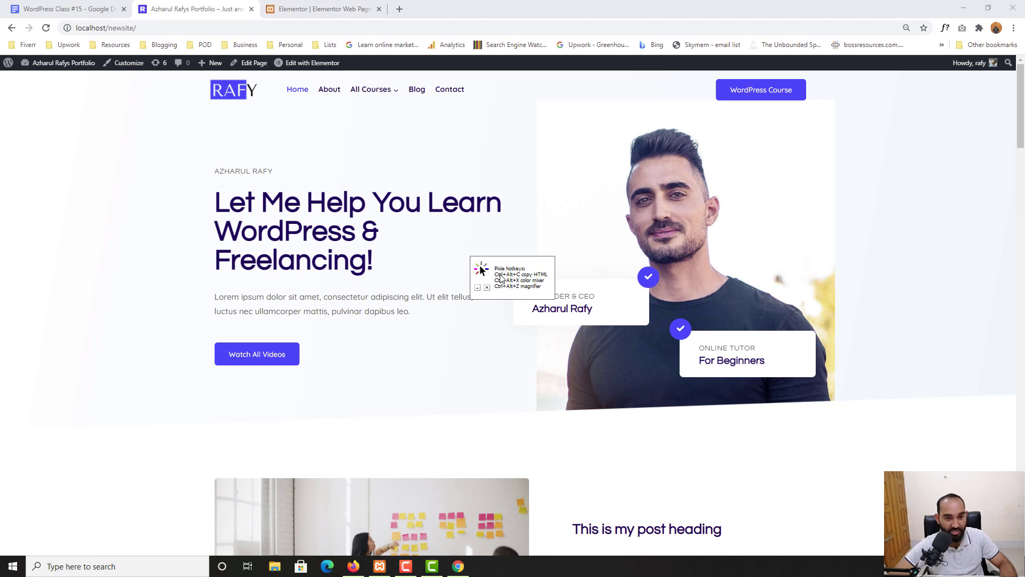
{"action": "left_click_drag", "start_coordinate": [512, 275], "coordinate": [816, 544]}
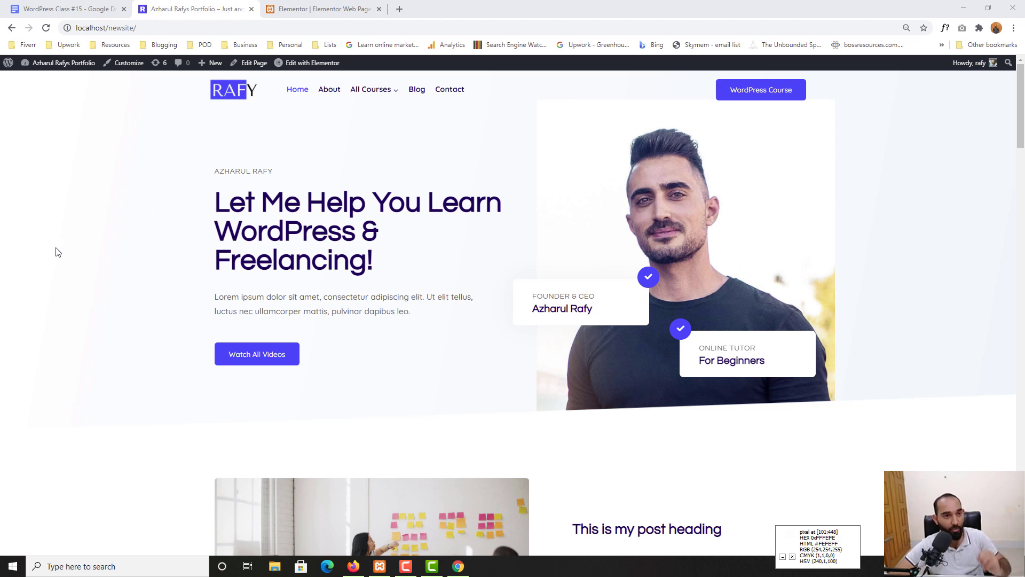
- Give the draft's hero section a gradient background with #FFFFFF as its first color
{"action": "left_click", "coordinate": [304, 7]}
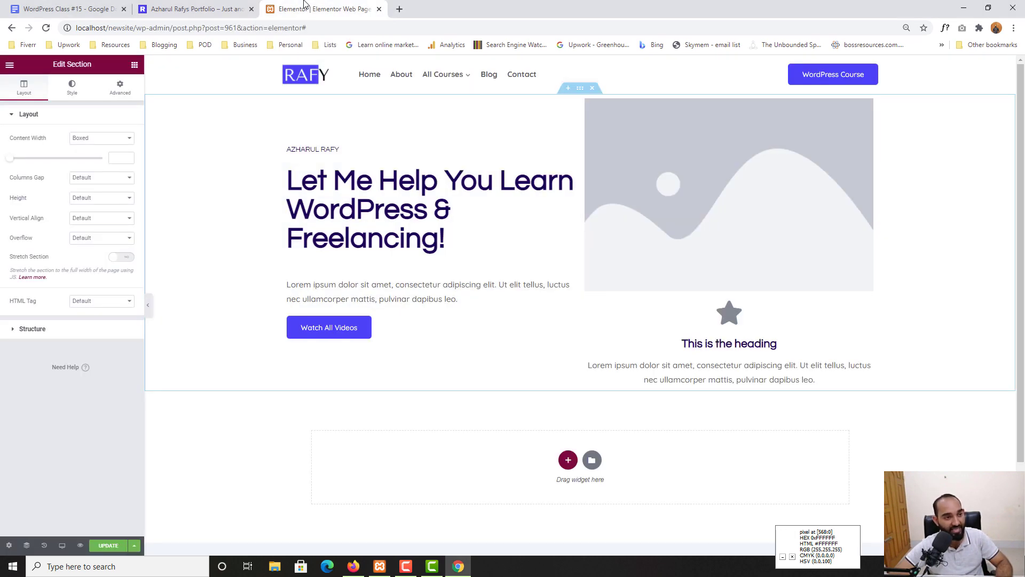
{"action": "left_click", "coordinate": [72, 100]}
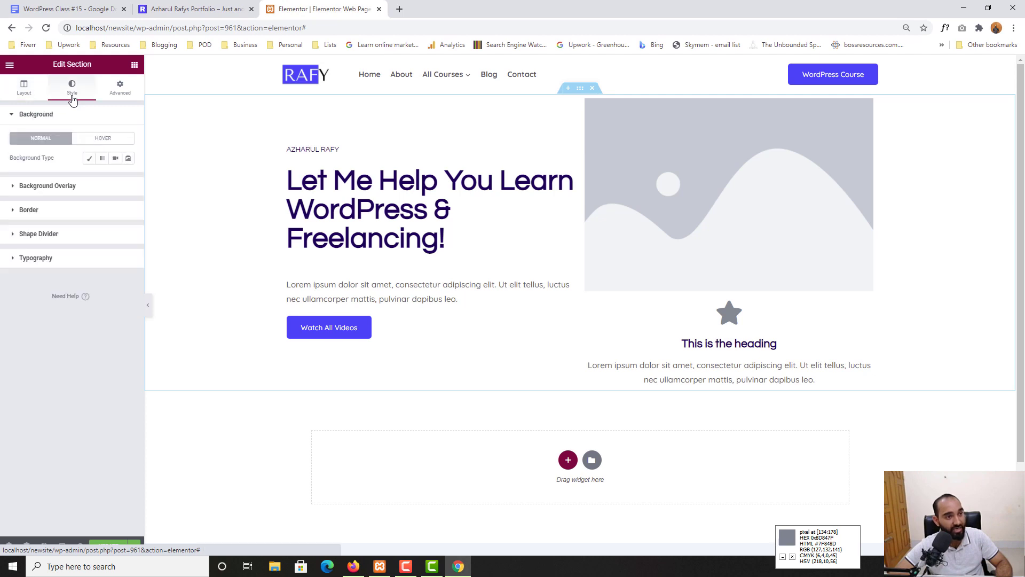
{"action": "left_click", "coordinate": [101, 160]}
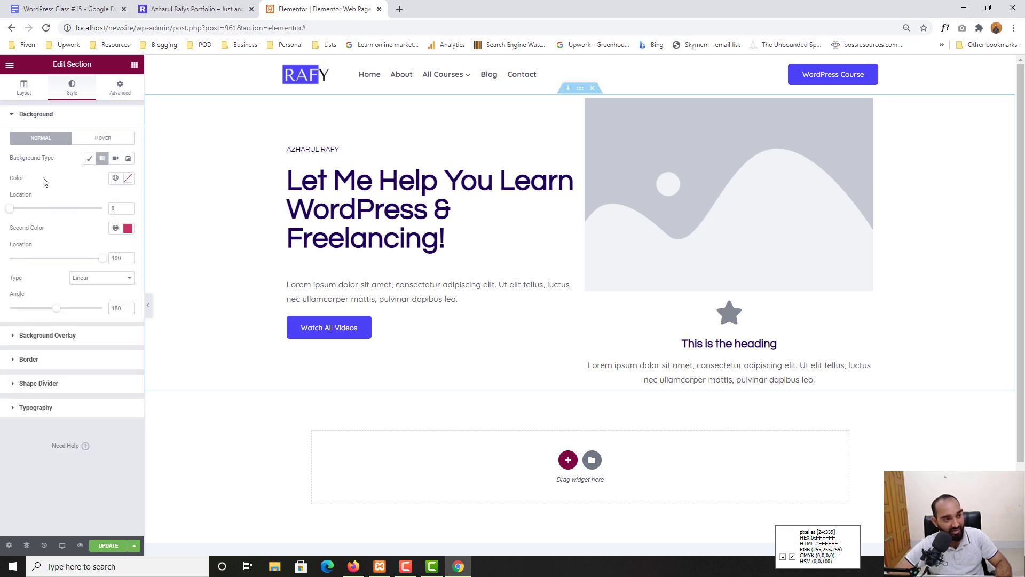
{"action": "left_click", "coordinate": [128, 178]}
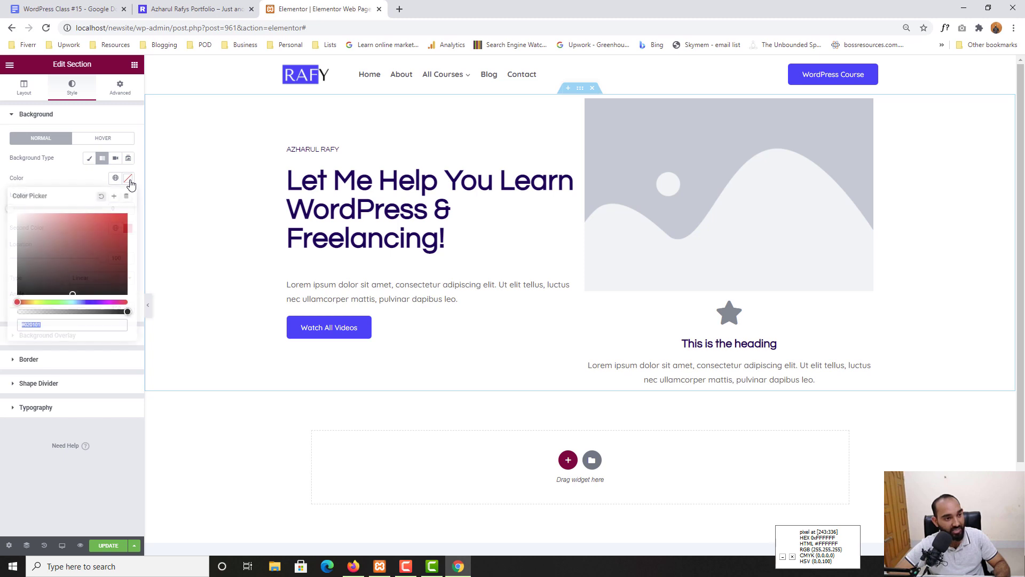
{"action": "type", "text": "FFFFFF"}
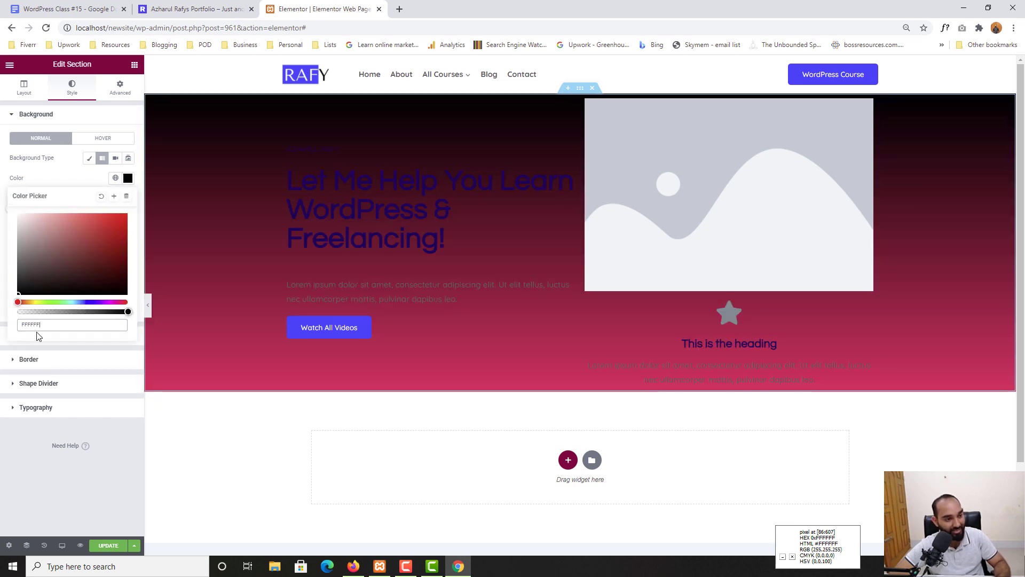
{"action": "left_click", "coordinate": [22, 325]}
{"action": "type", "text": "#"}
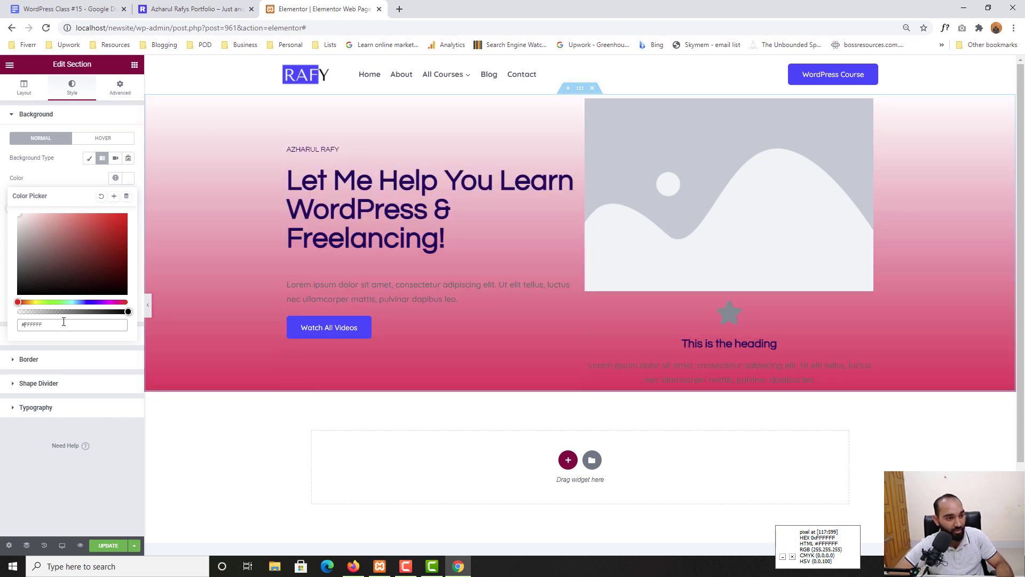
{"action": "left_click_drag", "start_coordinate": [63, 324], "coordinate": [16, 325]}
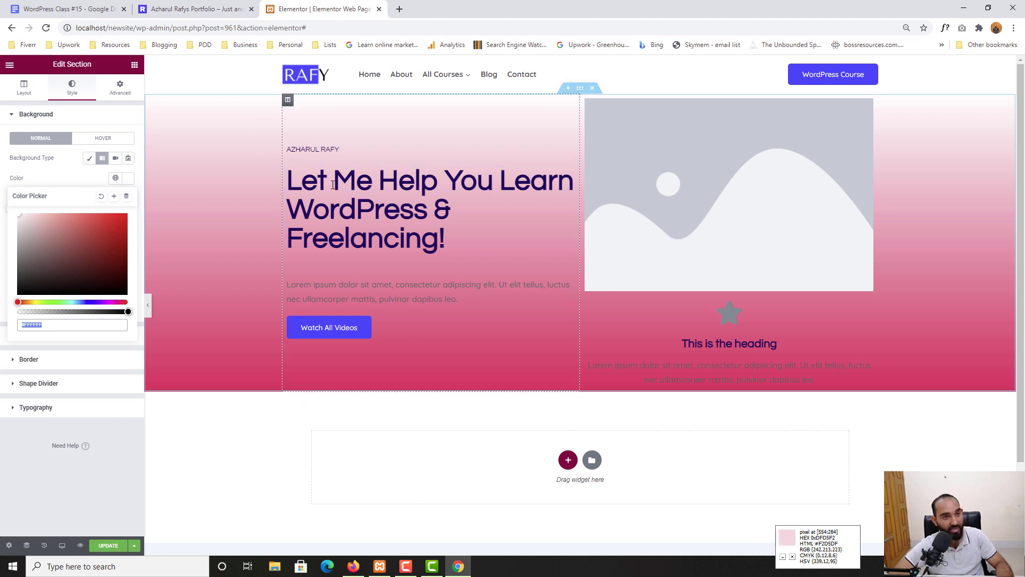
{"action": "left_click", "coordinate": [84, 177]}
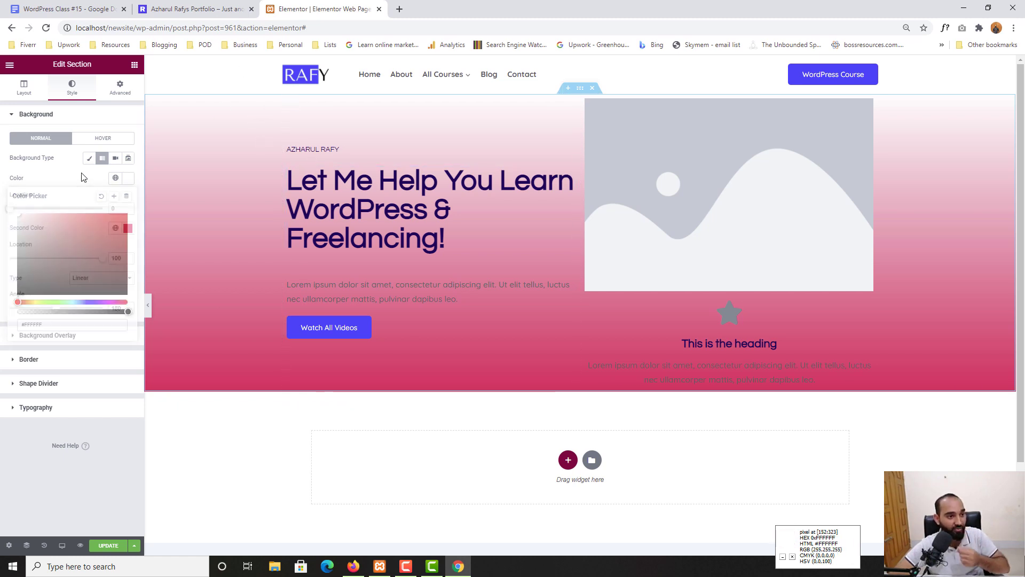
- Sample the homepage hero's pale blue background with Pixie and set the gradient's second color to #F3F8FC
{"action": "left_click", "coordinate": [183, 7]}
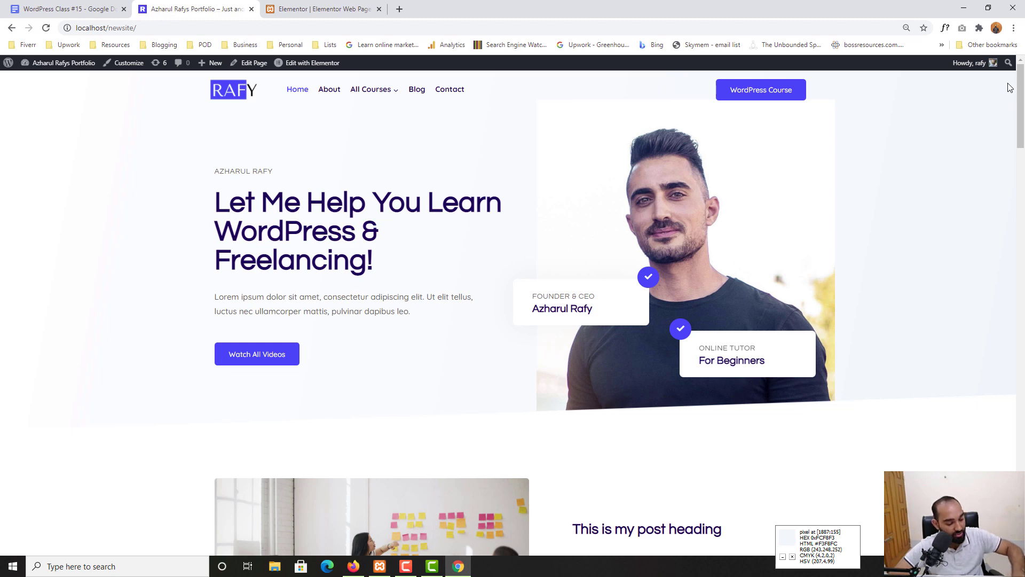
{"action": "left_click", "coordinate": [344, 8]}
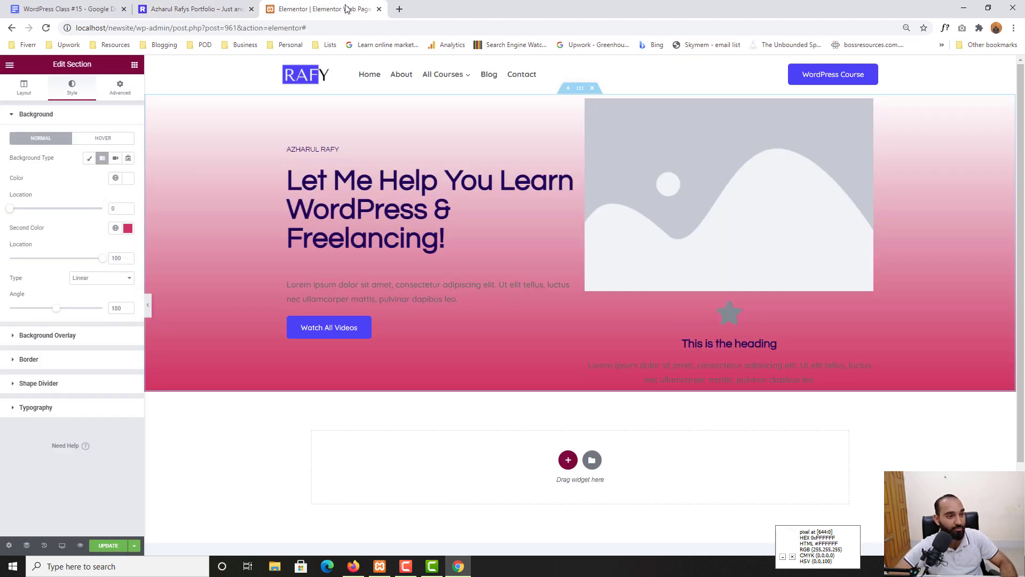
{"action": "left_click", "coordinate": [127, 228]}
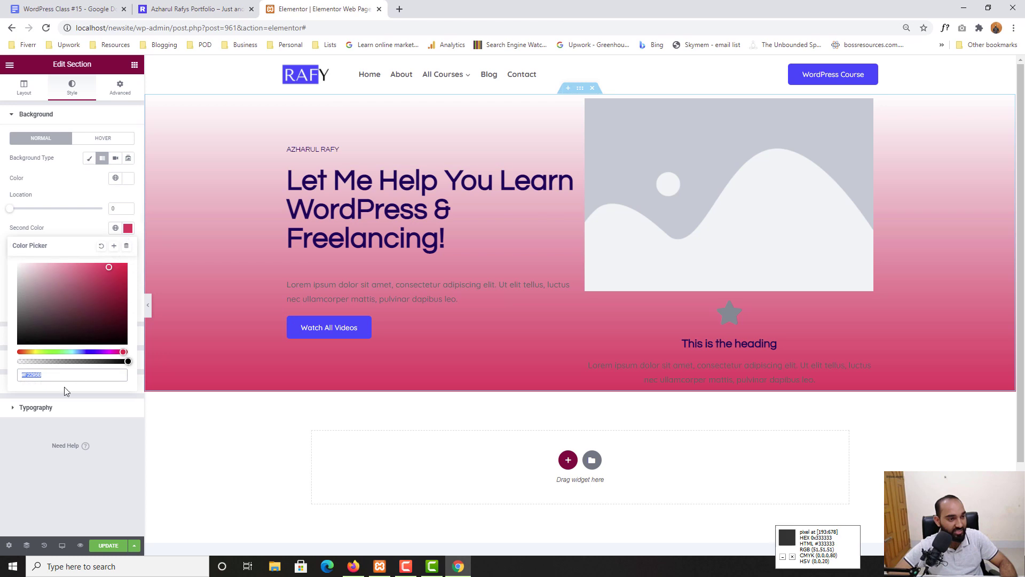
{"action": "double_click", "coordinate": [32, 375]}
{"action": "type", "text": "F3F3FC"}
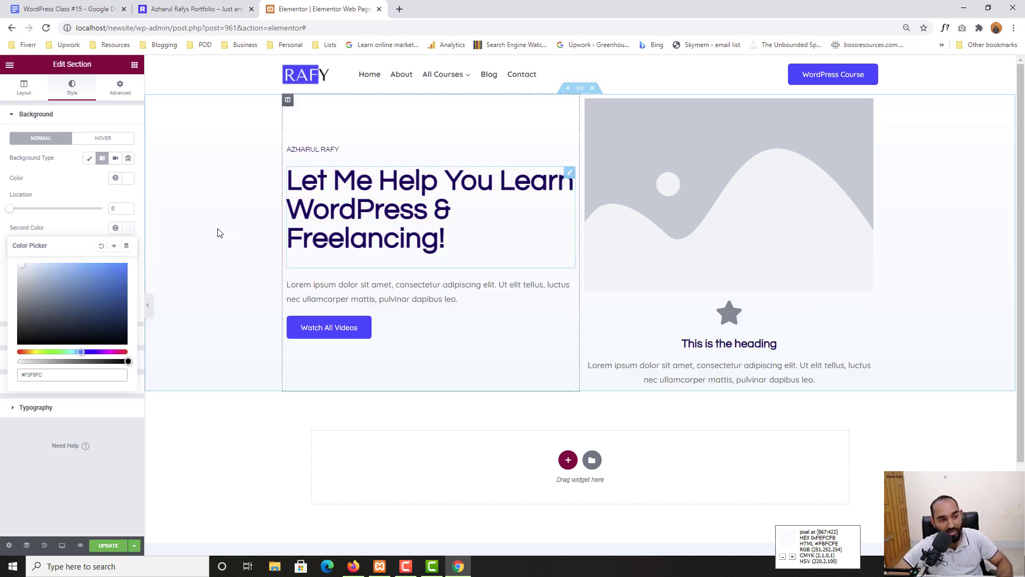
{"action": "left_click", "coordinate": [104, 221]}
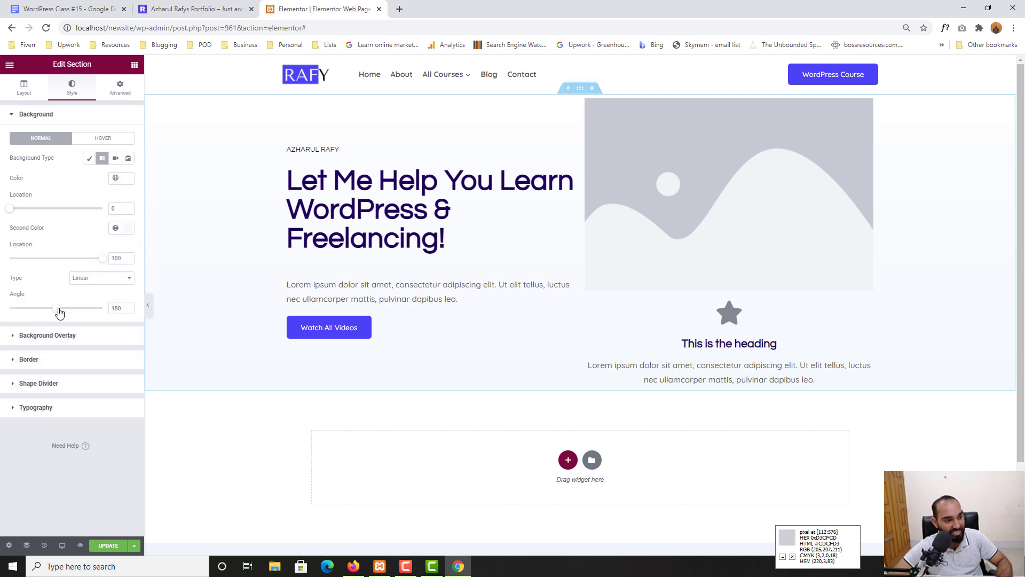
- Set the gradient's angle to 160, darken its second color to #CFDBE5 and compare it with the homepage's hero
{"action": "mouse_move", "coordinate": [58, 308]}
{"action": "left_mouse_down"}
{"action": "mouse_move", "coordinate": [21, 305]}
{"action": "mouse_move", "coordinate": [78, 302]}
{"action": "mouse_move", "coordinate": [9, 307]}
{"action": "mouse_move", "coordinate": [48, 308]}
{"action": "left_mouse_up"}
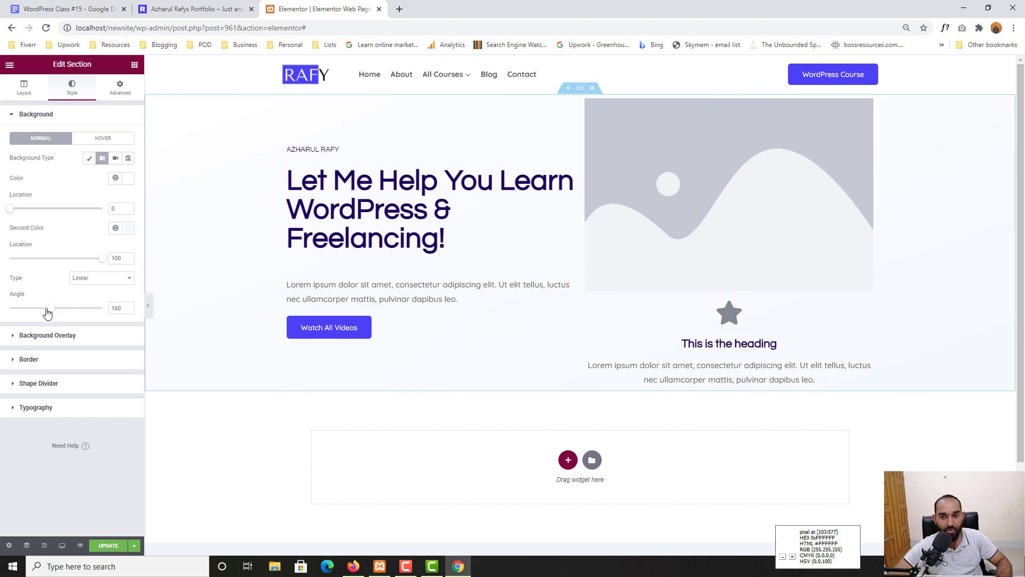
{"action": "left_click", "coordinate": [128, 228]}
{"action": "left_click_drag", "start_coordinate": [33, 273], "coordinate": [29, 272]}
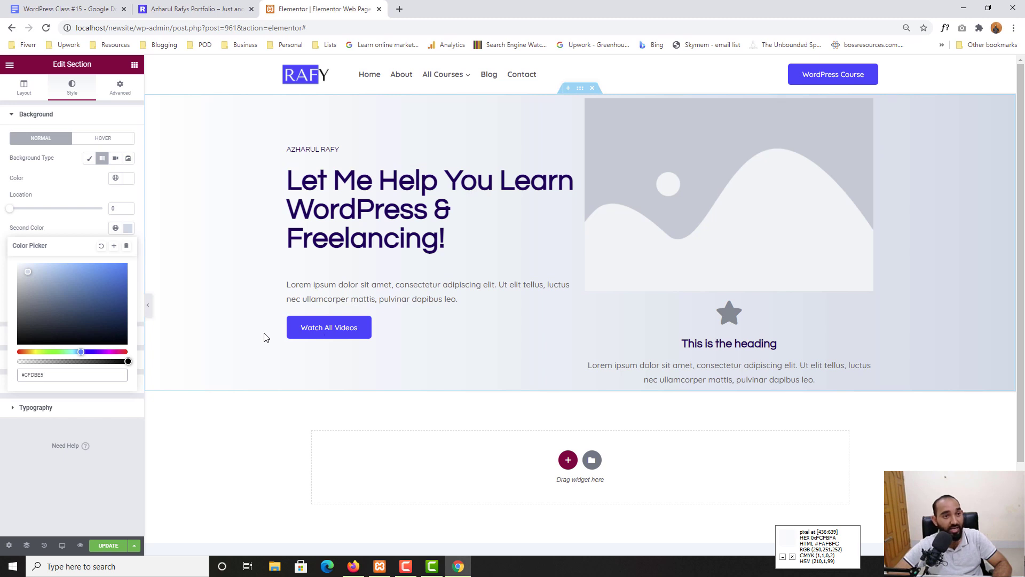
{"action": "left_click", "coordinate": [187, 5]}
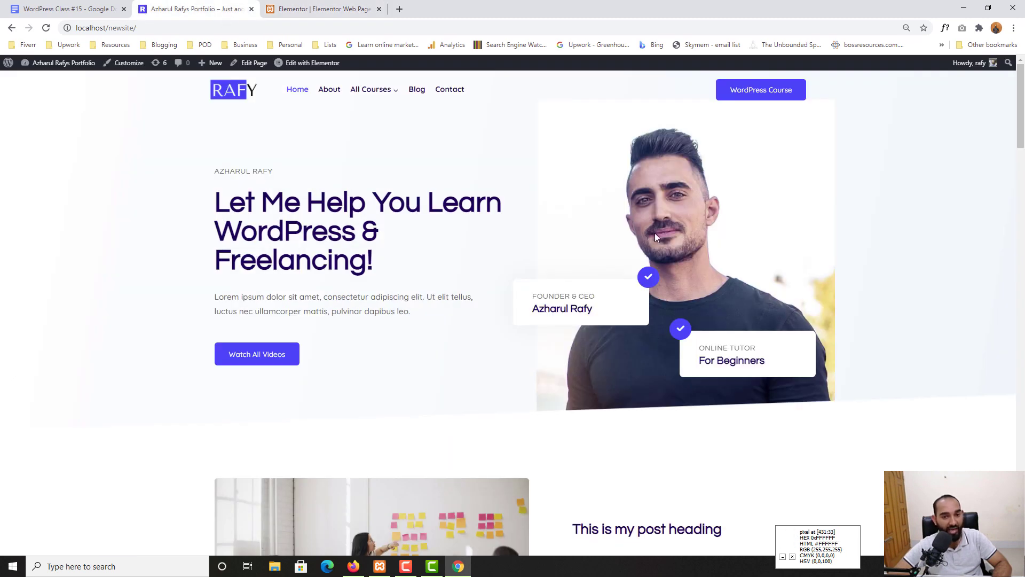
- Replace the draft hero's placeholder image with rafy.png from the media library and move the Pixie color picker lower
{"action": "left_click", "coordinate": [264, 4]}
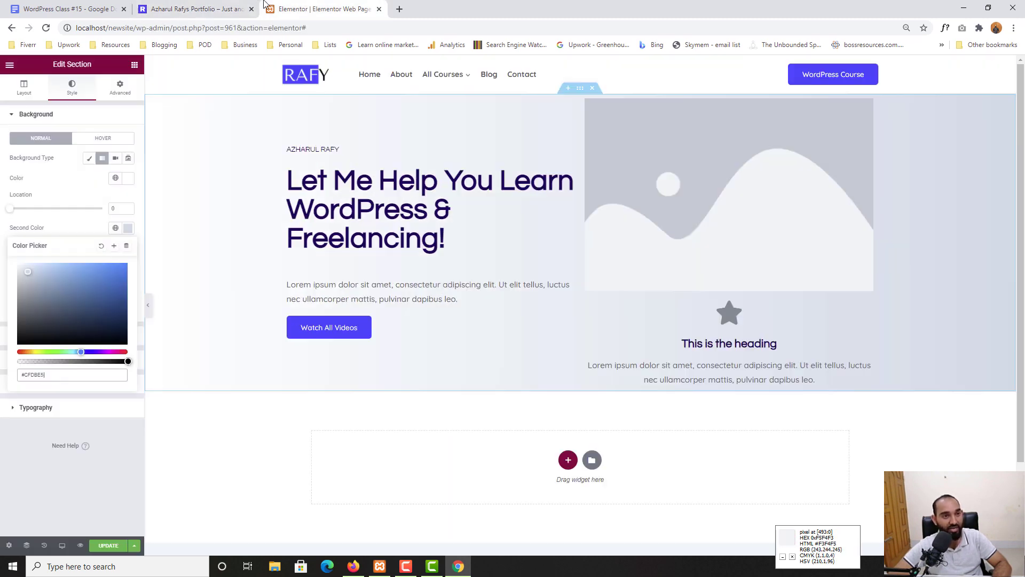
{"action": "left_click", "coordinate": [726, 172]}
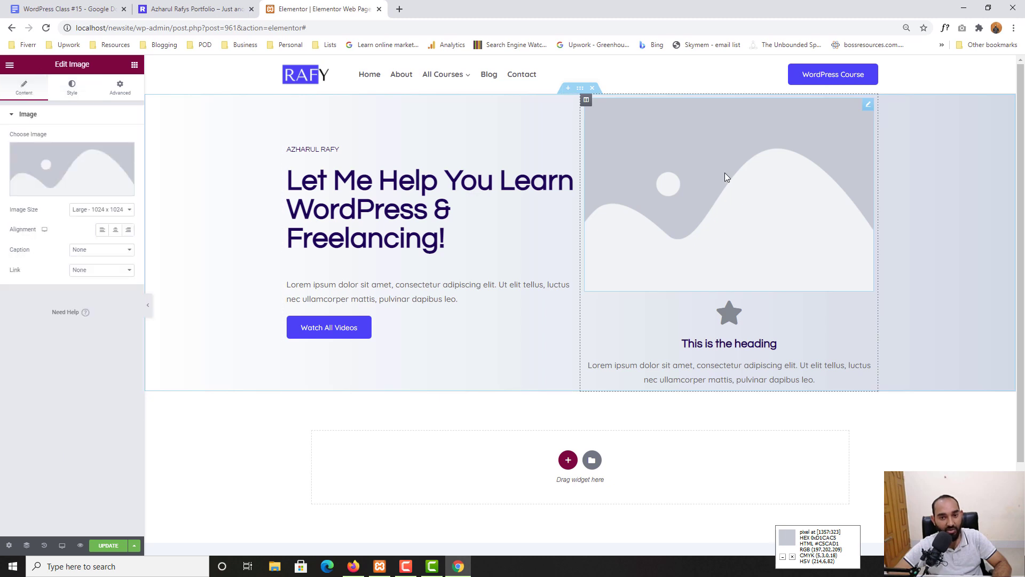
{"action": "left_click", "coordinate": [41, 196]}
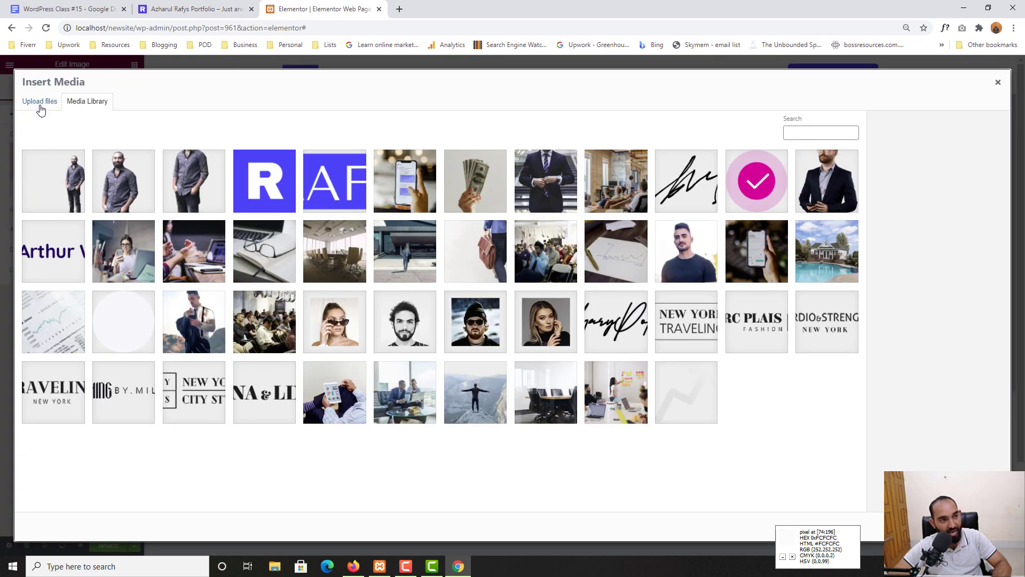
{"action": "left_click", "coordinate": [41, 106]}
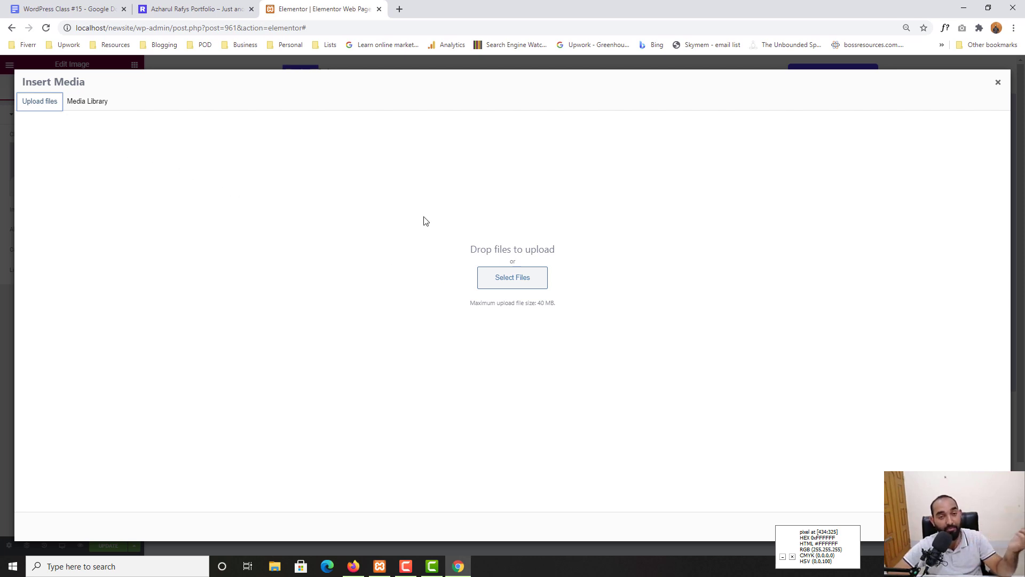
{"action": "left_click", "coordinate": [87, 103]}
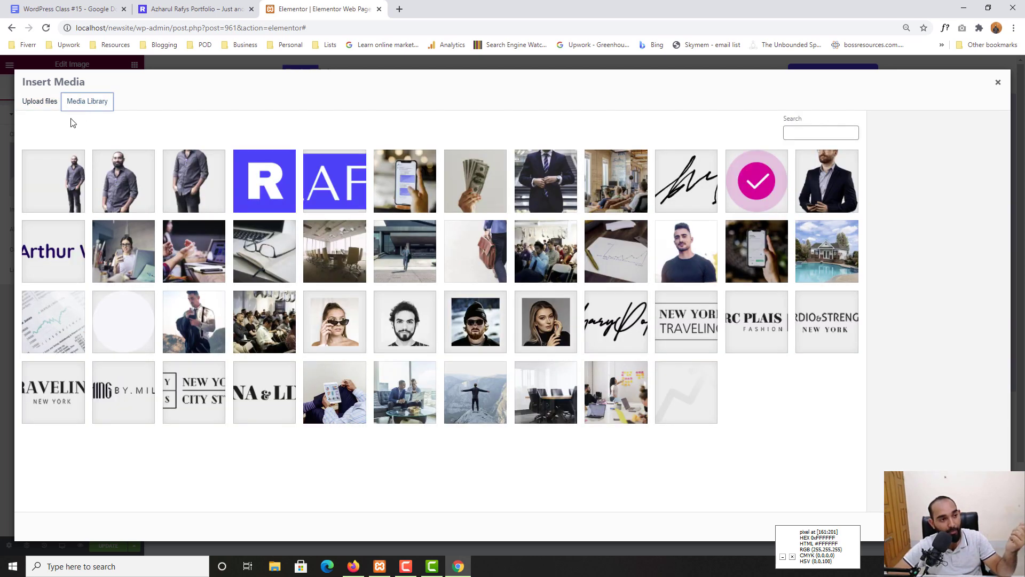
{"action": "left_click", "coordinate": [133, 190]}
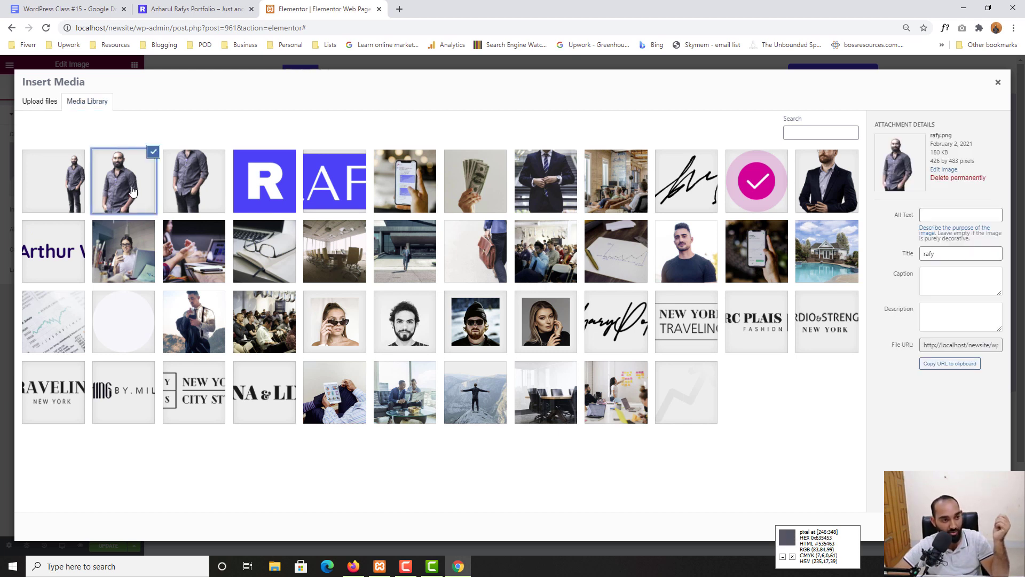
{"action": "left_click", "coordinate": [39, 101]}
{"action": "left_click", "coordinate": [89, 103]}
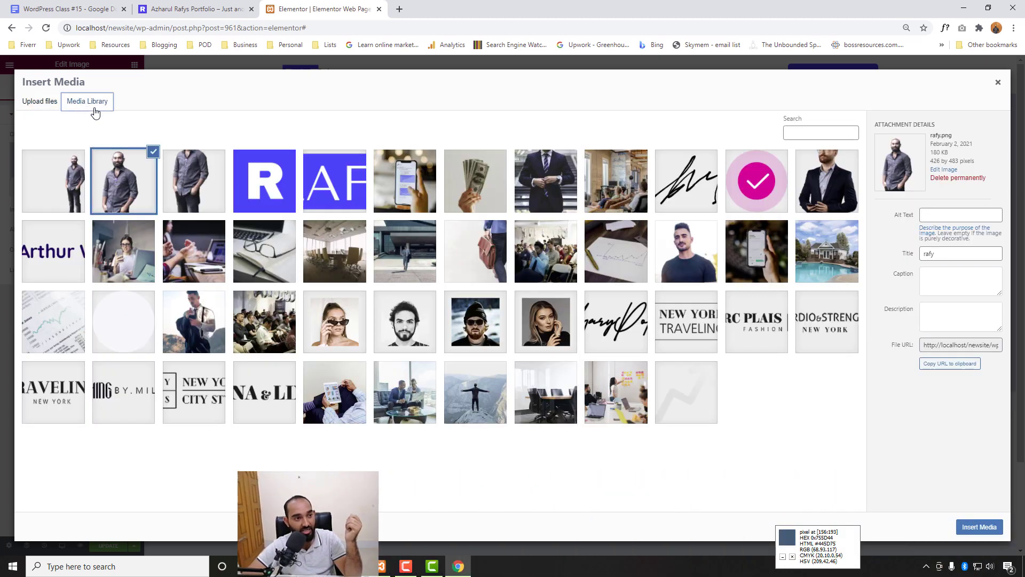
{"action": "left_click", "coordinate": [980, 527]}
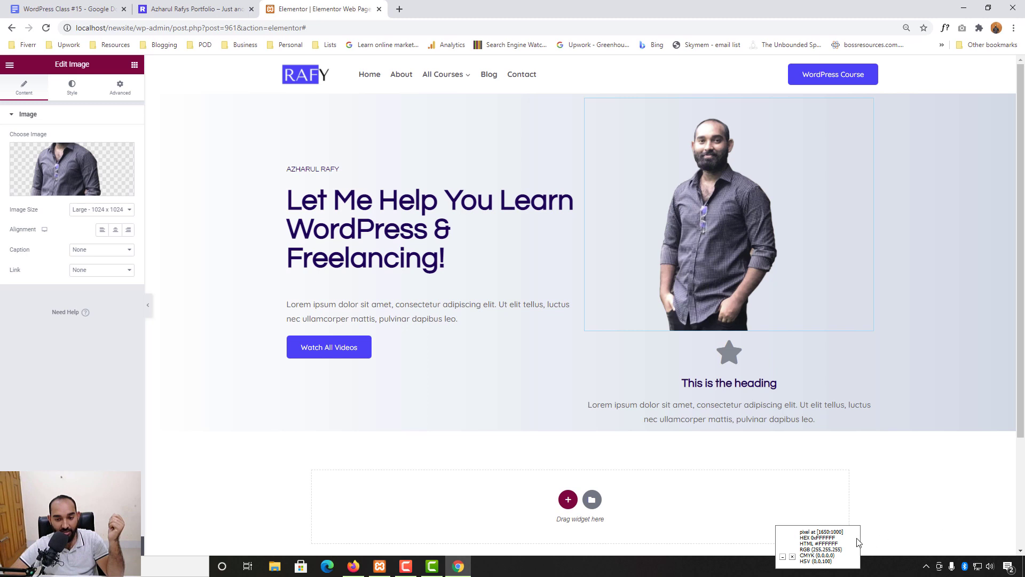
{"action": "left_click_drag", "start_coordinate": [786, 537], "coordinate": [786, 561]}
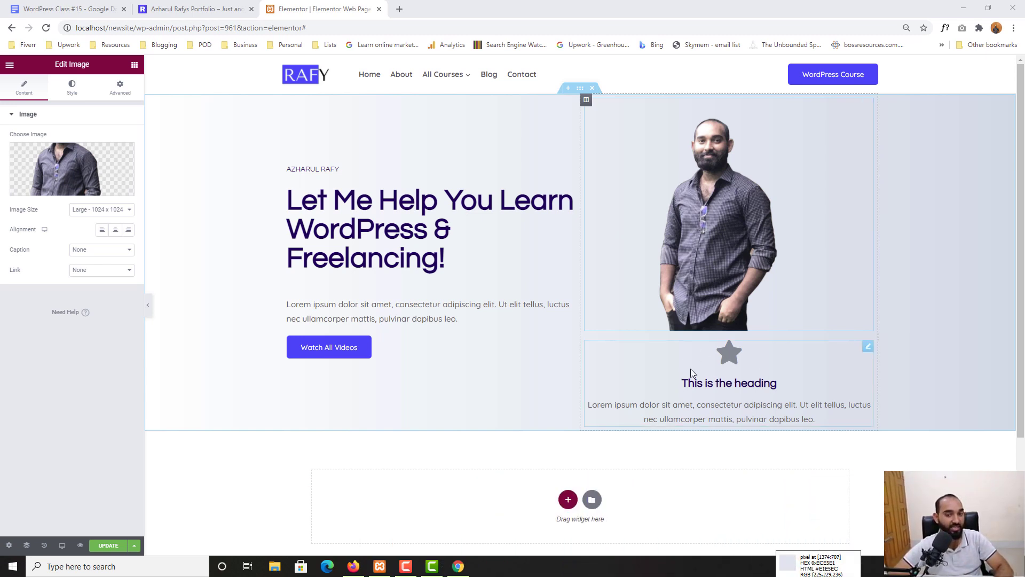
- Review the founder card over the homepage's hero image and open the draft's icon box for editing
{"action": "left_click", "coordinate": [188, 9]}
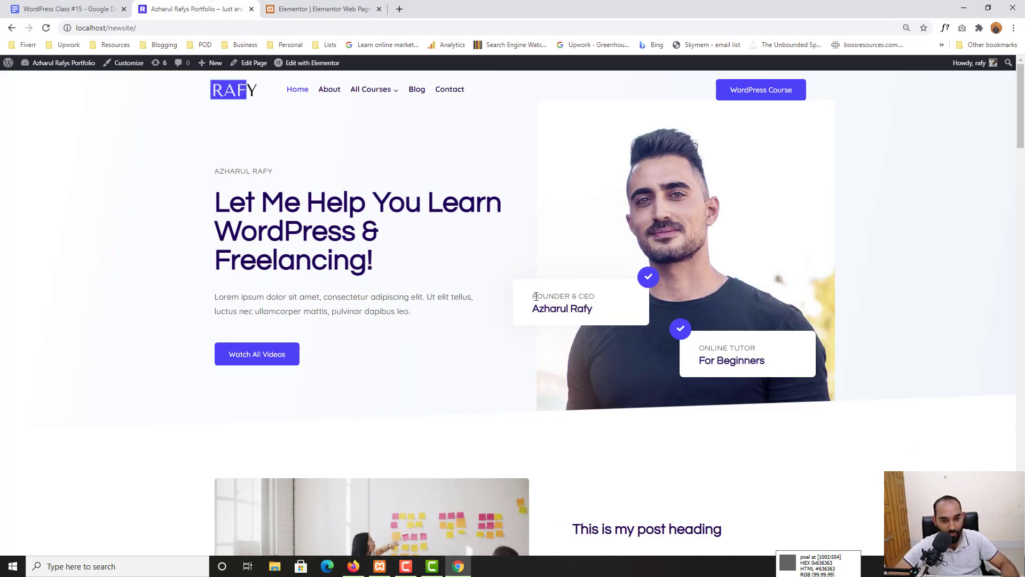
{"action": "left_click_drag", "start_coordinate": [533, 295], "coordinate": [587, 315]}
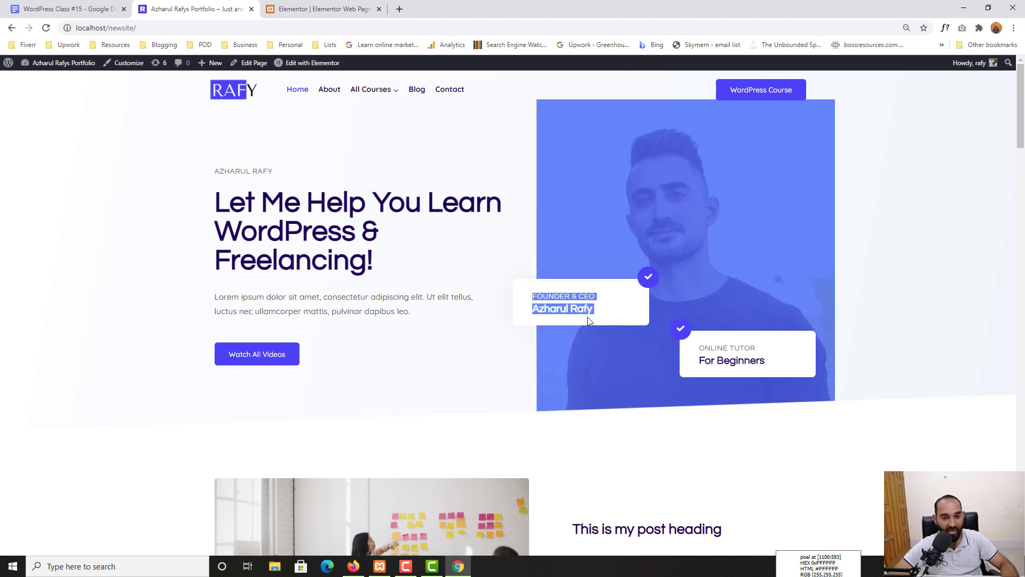
{"action": "left_click", "coordinate": [644, 285]}
{"action": "left_click", "coordinate": [295, 10]}
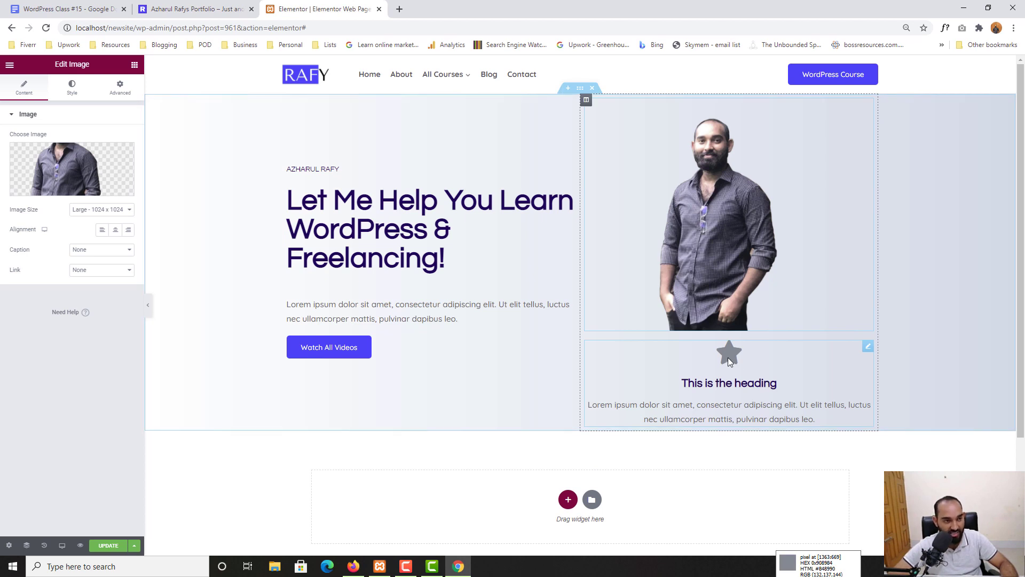
{"action": "left_click", "coordinate": [728, 357]}
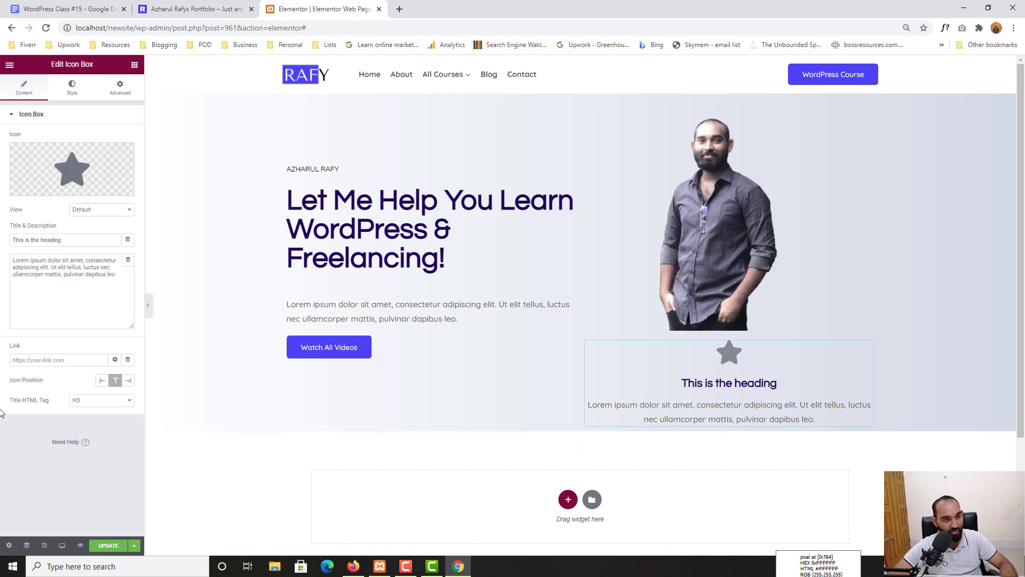
{"action": "mouse_move", "coordinate": [67, 193]}
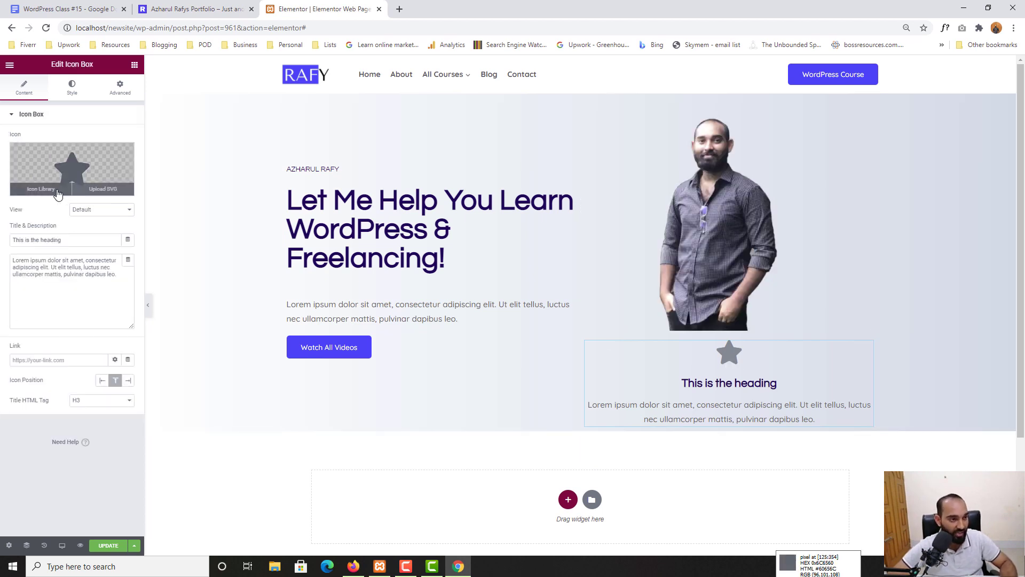
{"action": "left_click", "coordinate": [57, 194]}
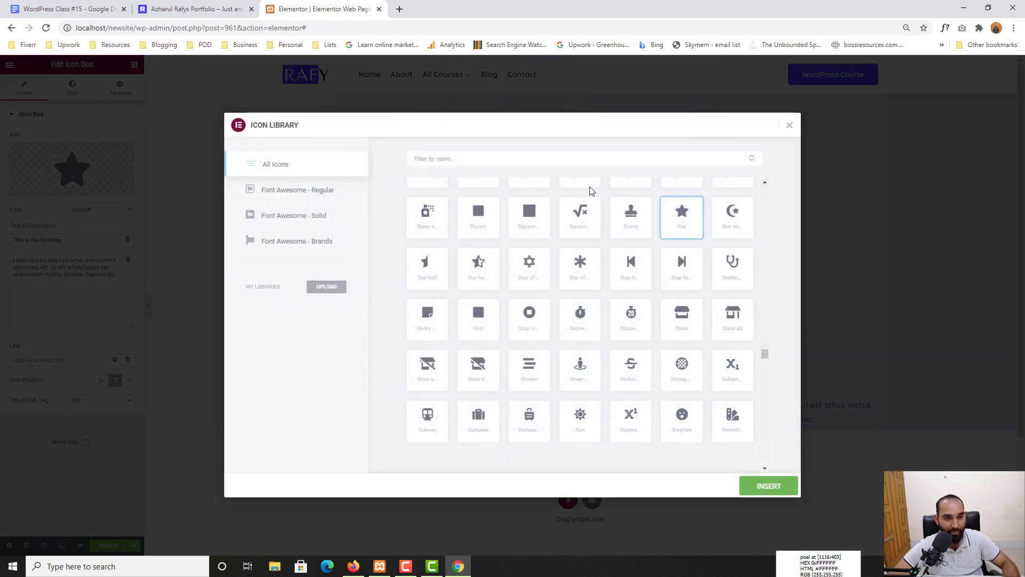
{"action": "left_click", "coordinate": [587, 160]}
{"action": "left_click", "coordinate": [150, 251]}
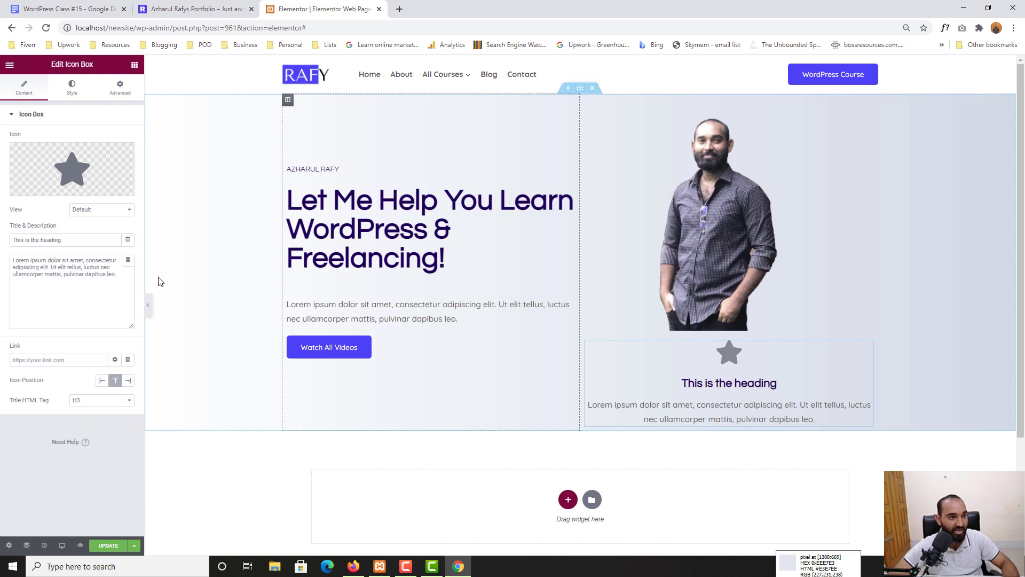
- Search the icon library for "check" and replace the icon box's star with the solid circled check icon
{"action": "left_click", "coordinate": [43, 188]}
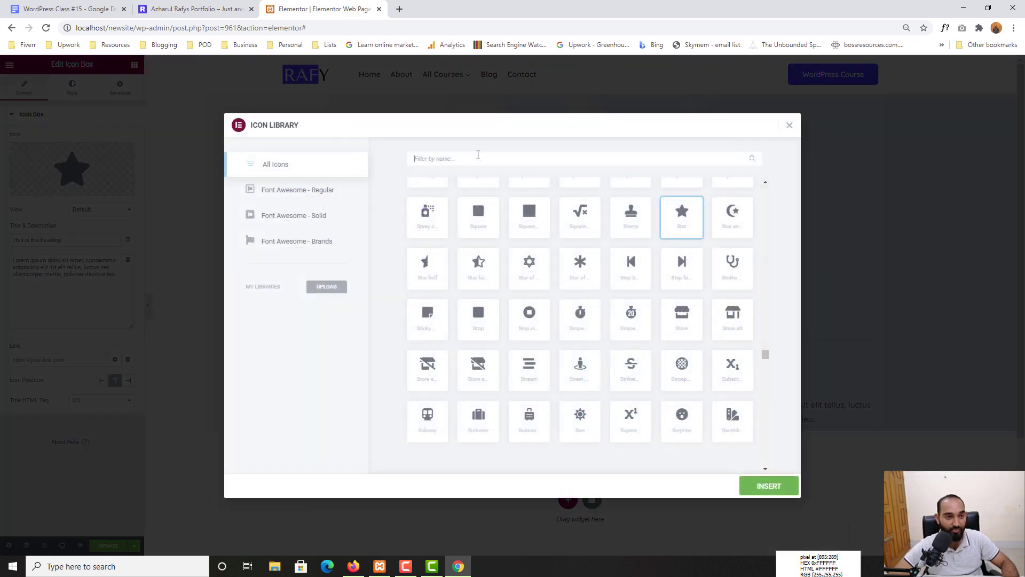
{"action": "left_click", "coordinate": [107, 7]}
{"action": "left_click", "coordinate": [176, 10]}
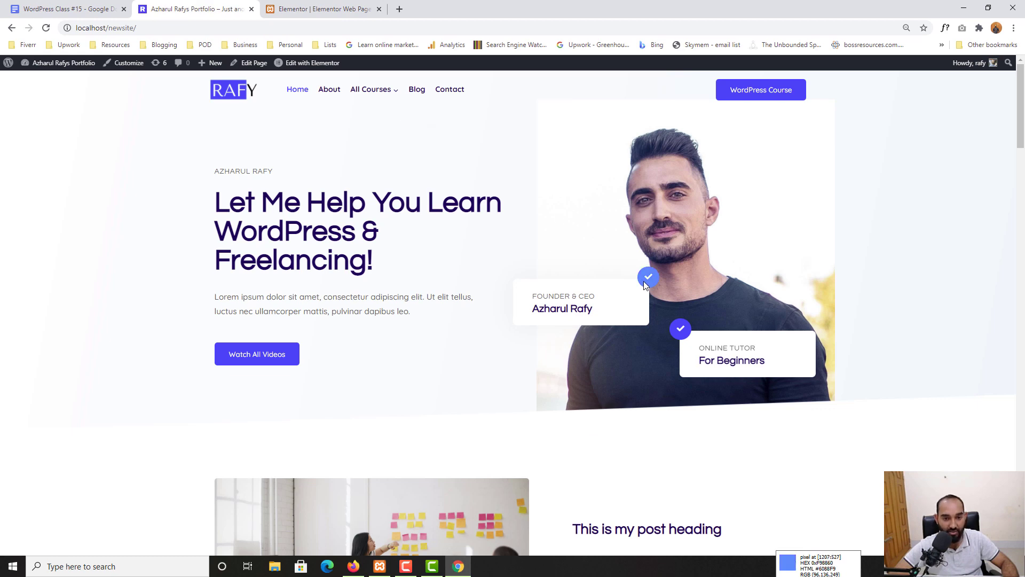
{"action": "key", "text": "ctrl+Tab"}
{"action": "type", "text": "check"}
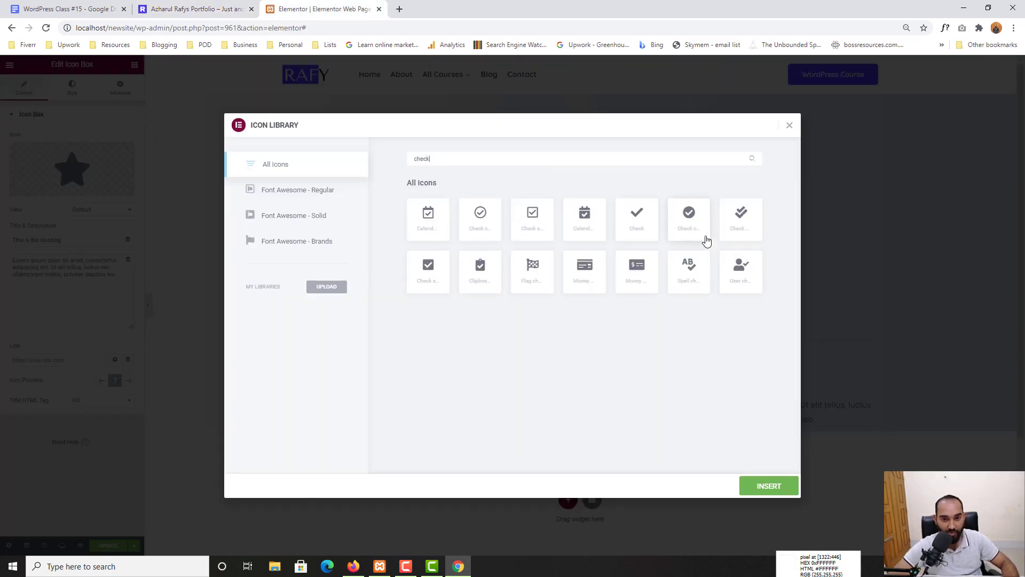
{"action": "left_click", "coordinate": [687, 223]}
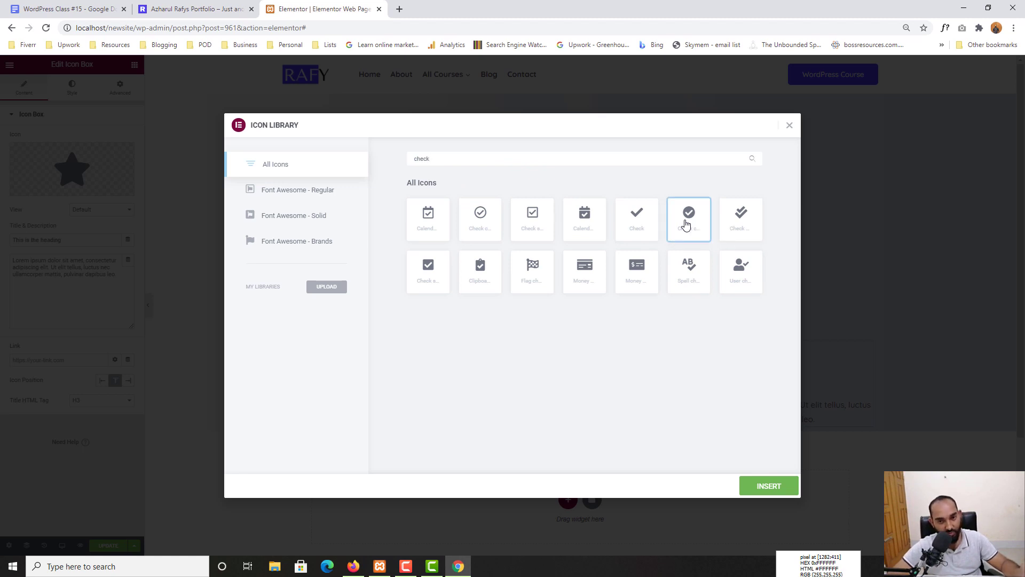
{"action": "left_click", "coordinate": [763, 488]}
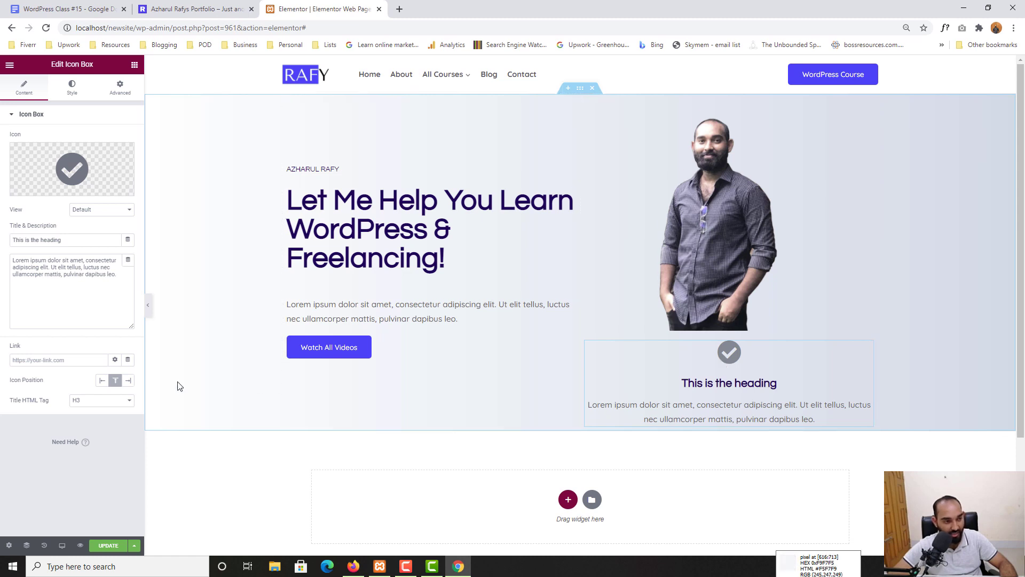
- Position the check icon to the right of the icon box's text and check the founder card's wording on the homepage
{"action": "left_click", "coordinate": [128, 380]}
{"action": "left_click", "coordinate": [179, 11]}
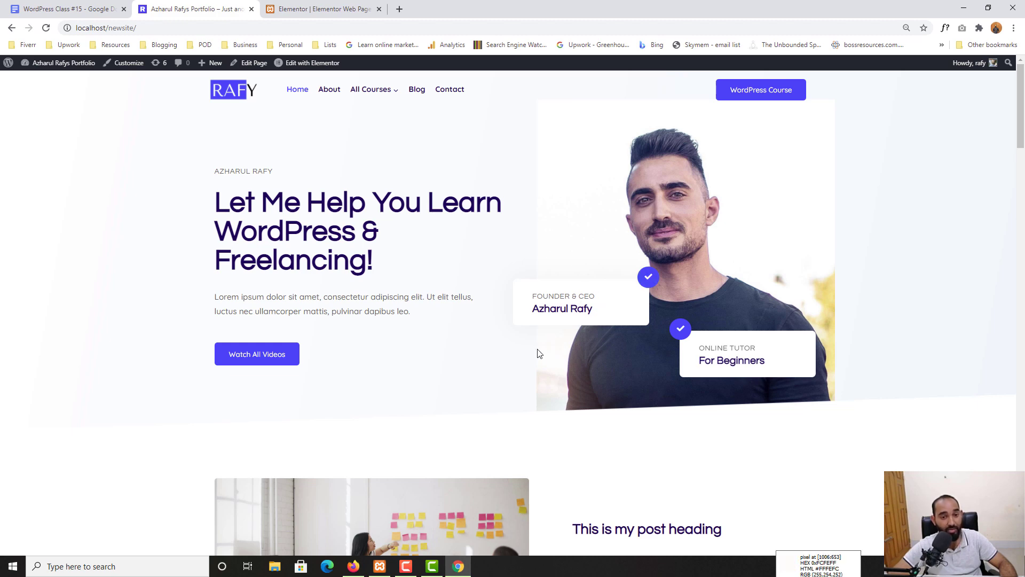
{"action": "triple_click", "coordinate": [554, 299]}
{"action": "left_click", "coordinate": [320, 9]}
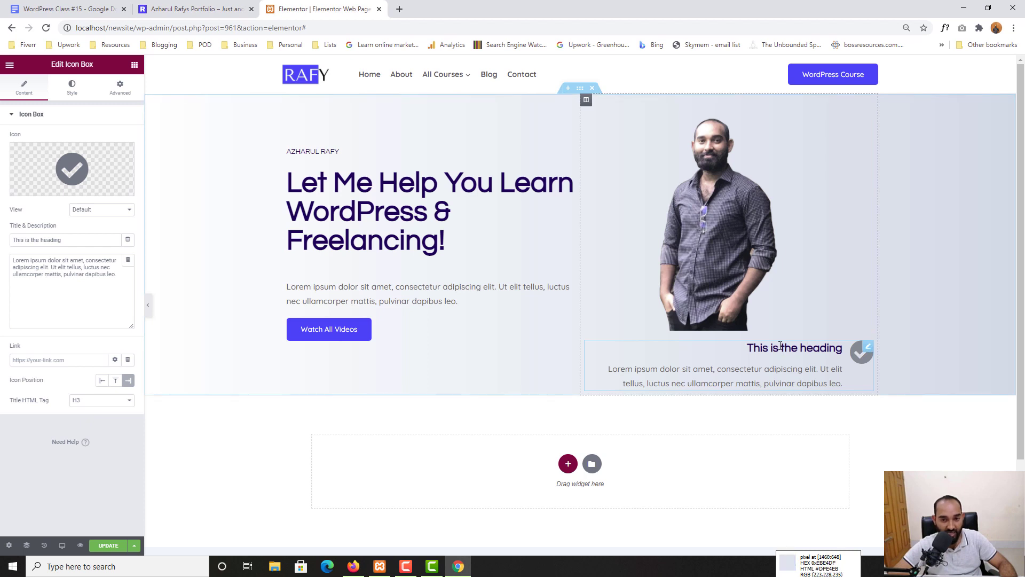
- Set the icon box's title to "FOUNDER & CEO" and replace its description with the founder's full name
{"action": "left_click", "coordinate": [783, 347]}
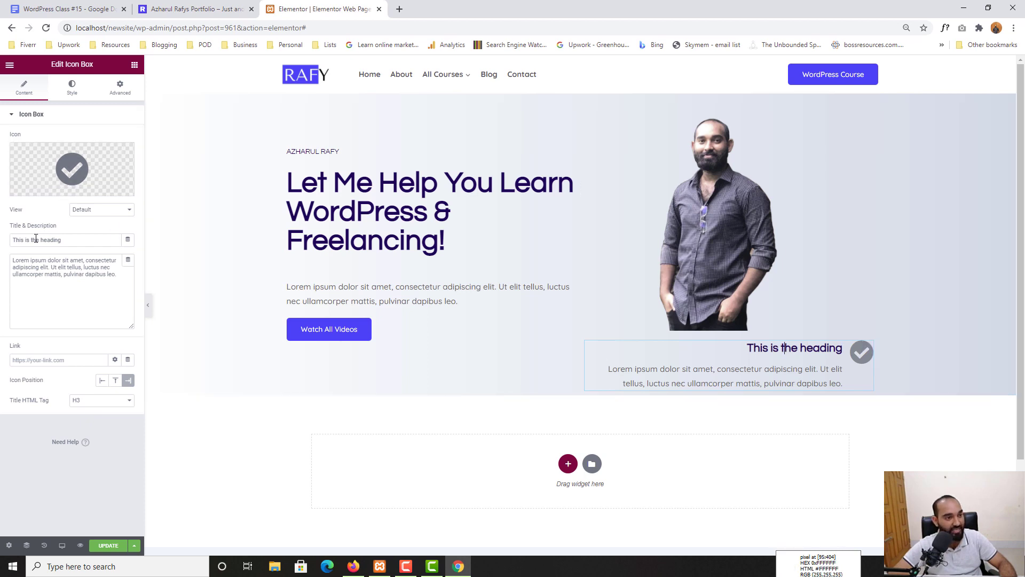
{"action": "left_click_drag", "start_coordinate": [70, 240], "coordinate": [5, 243]}
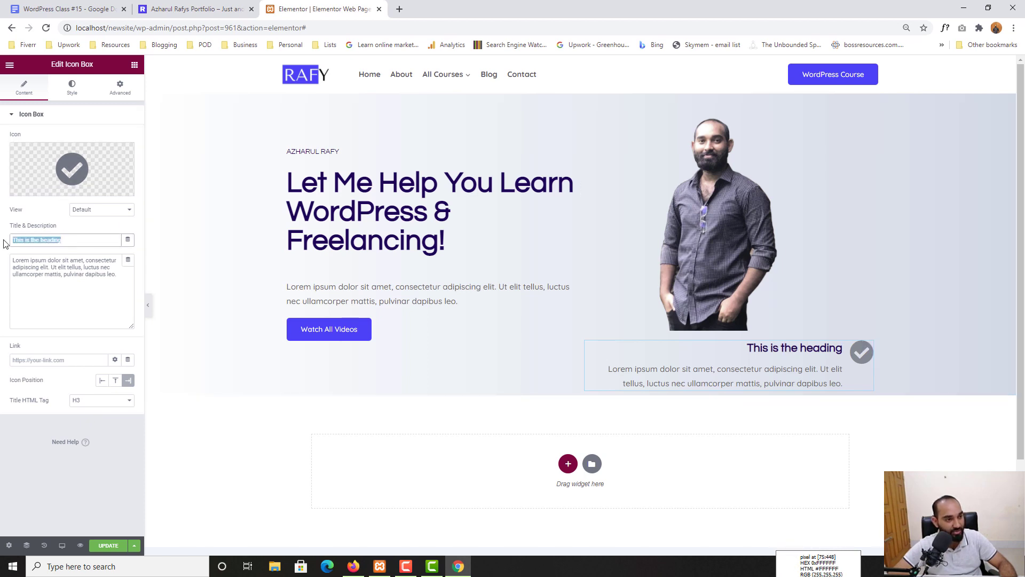
{"action": "type", "text": "F"}
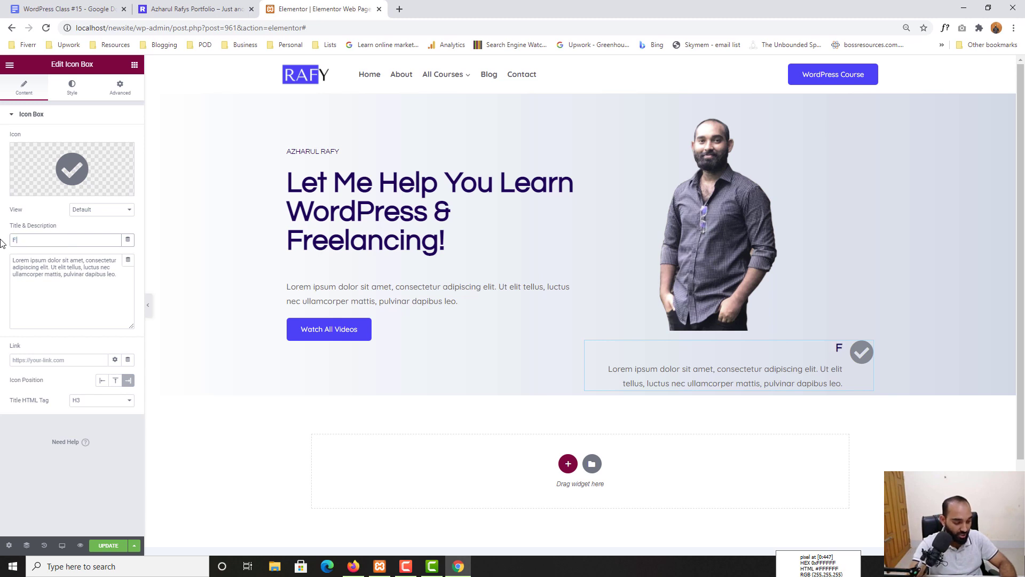
{"action": "type", "text": "OUNDER & CEO"}
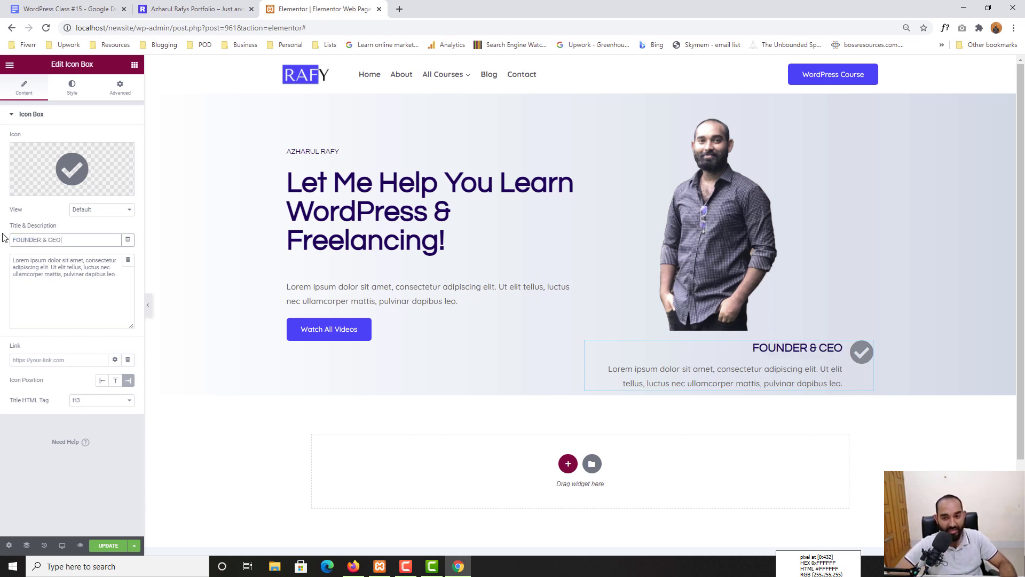
{"action": "left_click", "coordinate": [81, 281]}
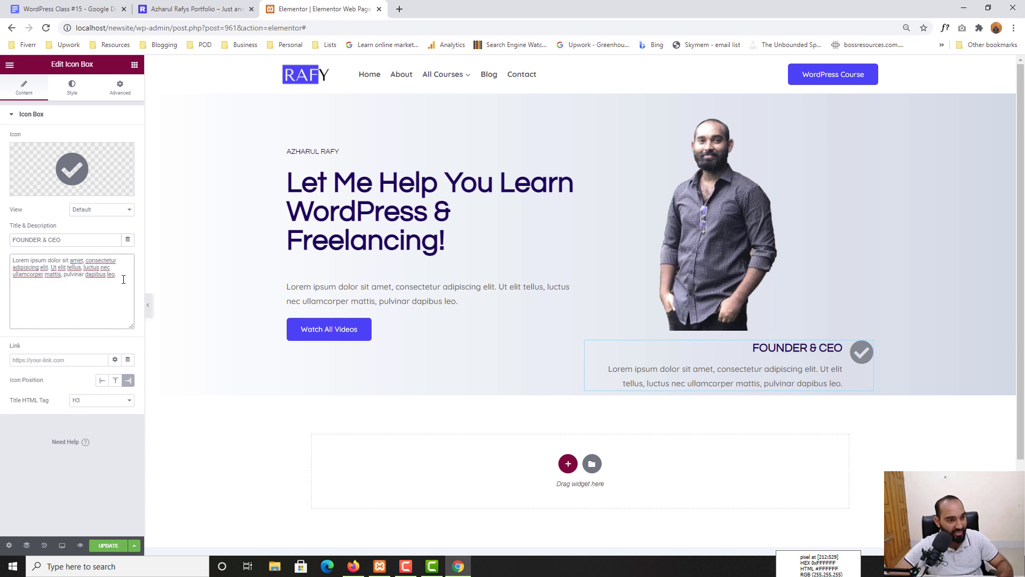
{"action": "left_click_drag", "start_coordinate": [123, 279], "coordinate": [7, 258]}
{"action": "key", "text": "BackSpace"}
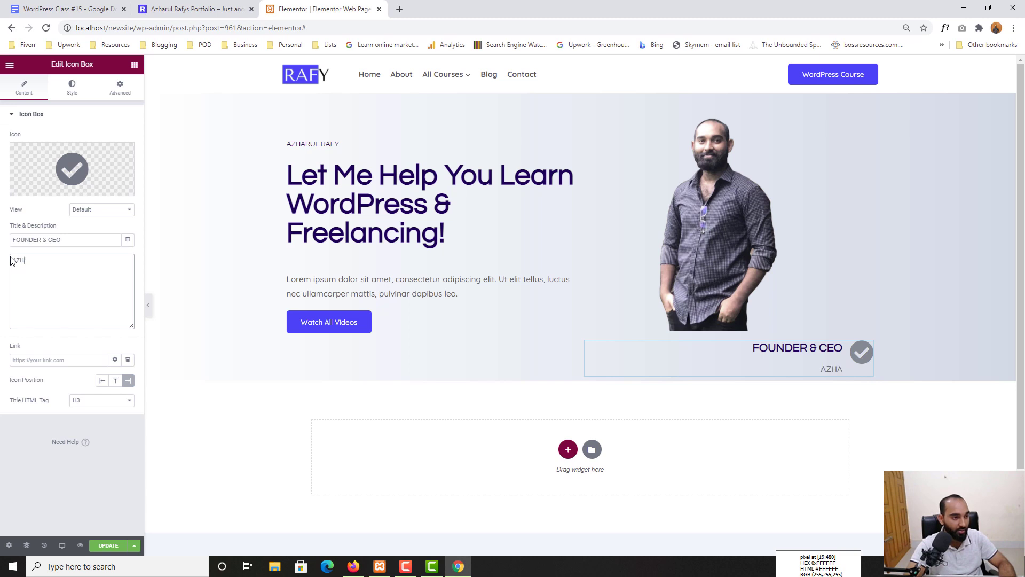
{"action": "type", "text": "Azharul RA"}
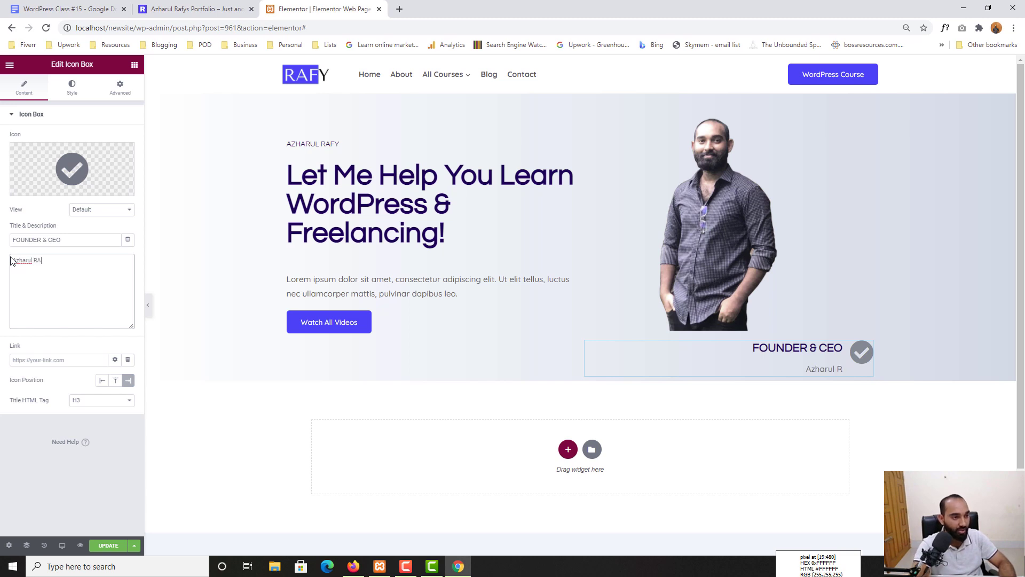
{"action": "type", "text": "FY"}
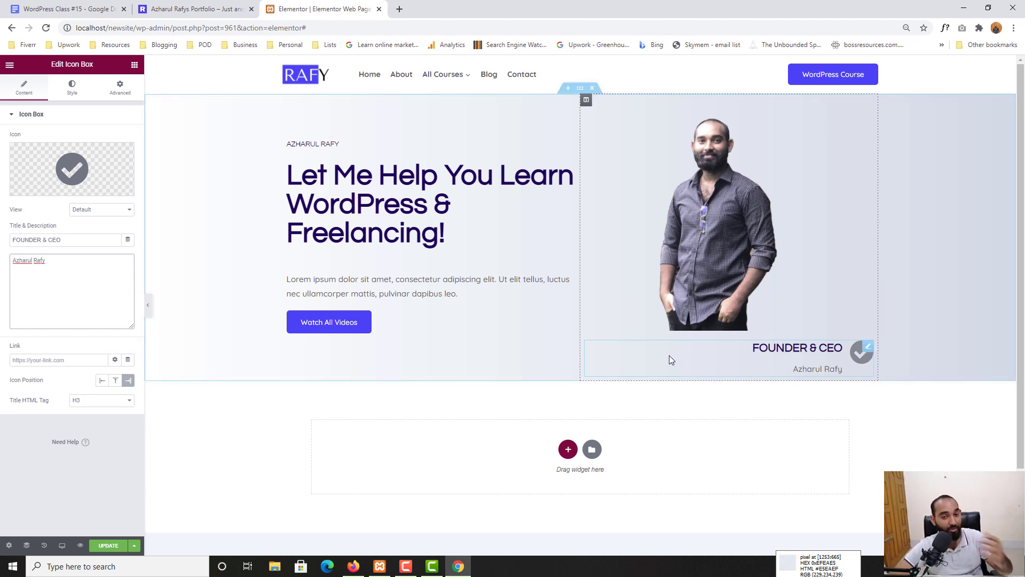
- Set the check icon's primary color to the blue #1200FF
{"action": "left_click", "coordinate": [74, 92]}
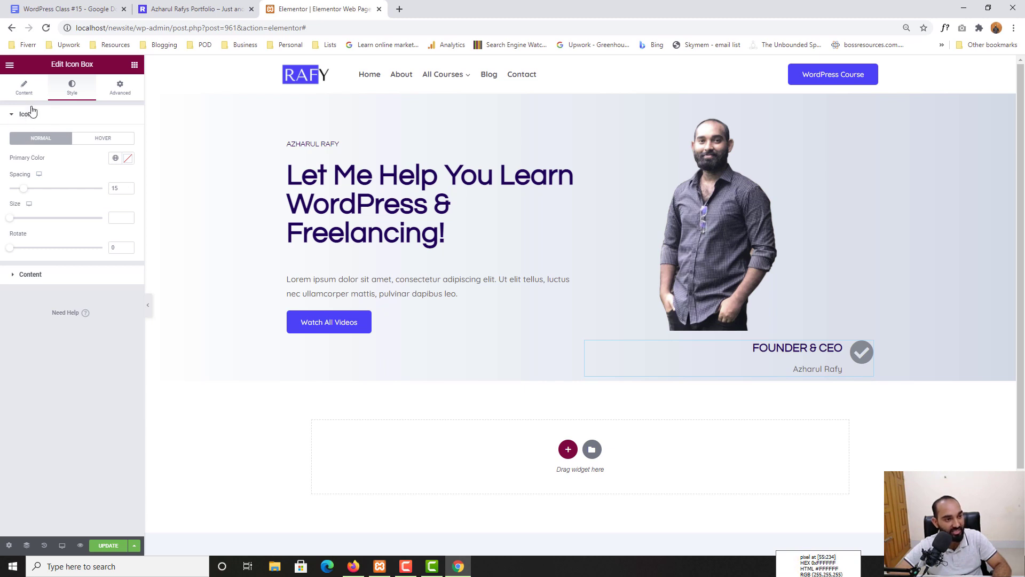
{"action": "left_click", "coordinate": [128, 158]}
{"action": "left_click", "coordinate": [61, 245]}
{"action": "left_click", "coordinate": [93, 281]}
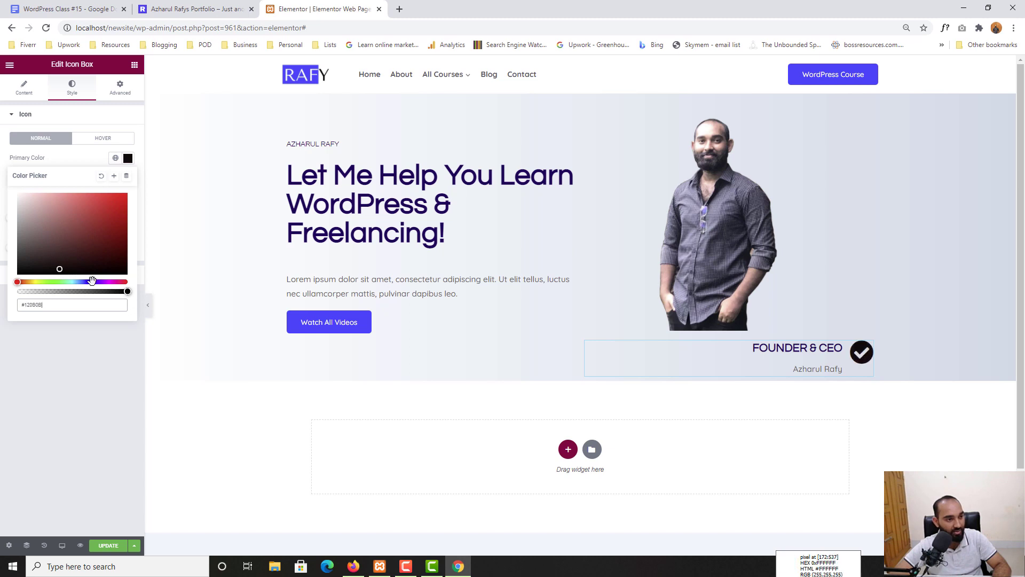
{"action": "left_click_drag", "start_coordinate": [96, 255], "coordinate": [137, 194]}
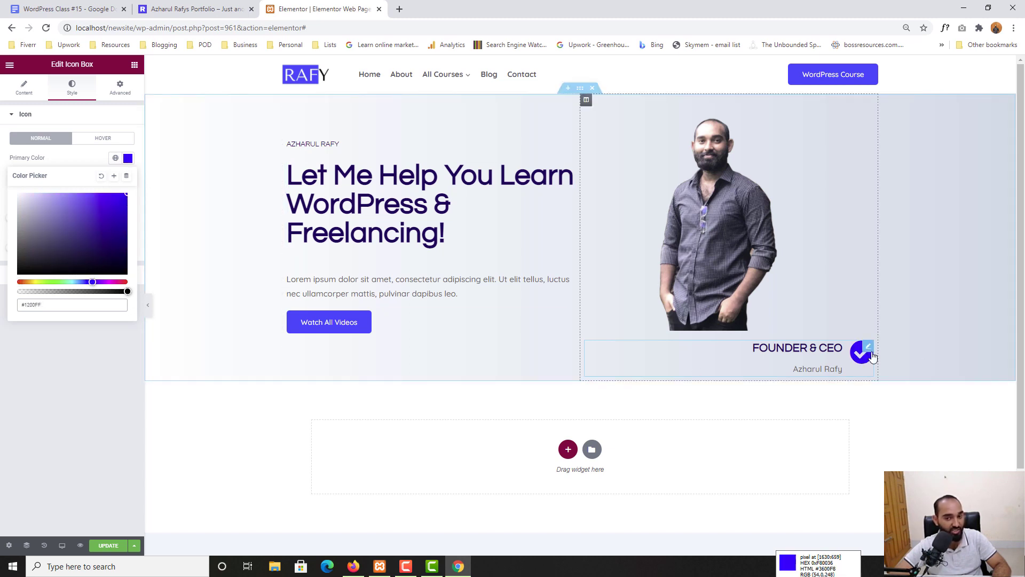
{"action": "left_click", "coordinate": [45, 420]}
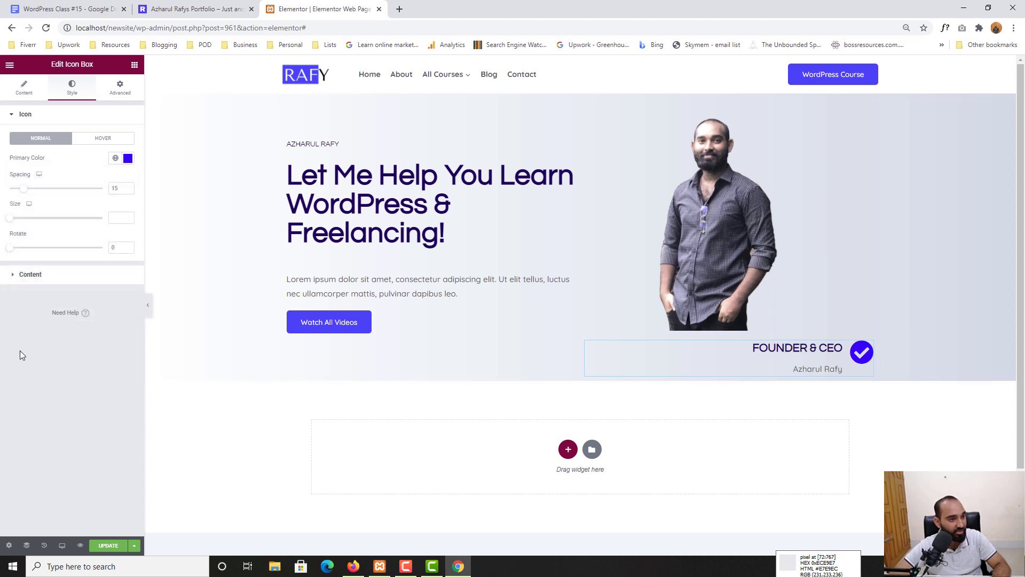
- Set the check icon's spacing to 34 and its size to 29, and left-align the icon box's text
{"action": "left_click_drag", "start_coordinate": [23, 189], "coordinate": [13, 250]}
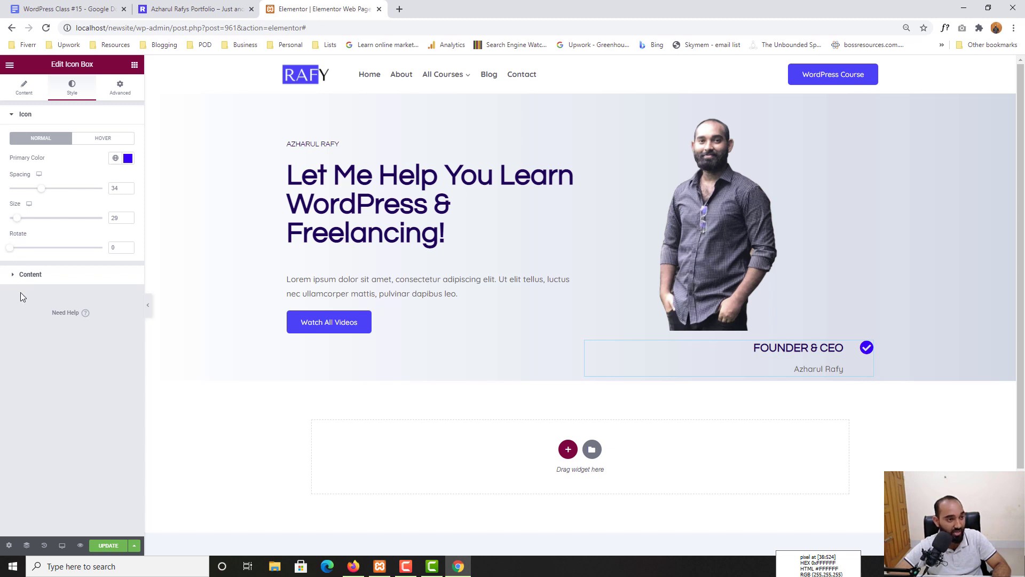
{"action": "left_click", "coordinate": [26, 274]}
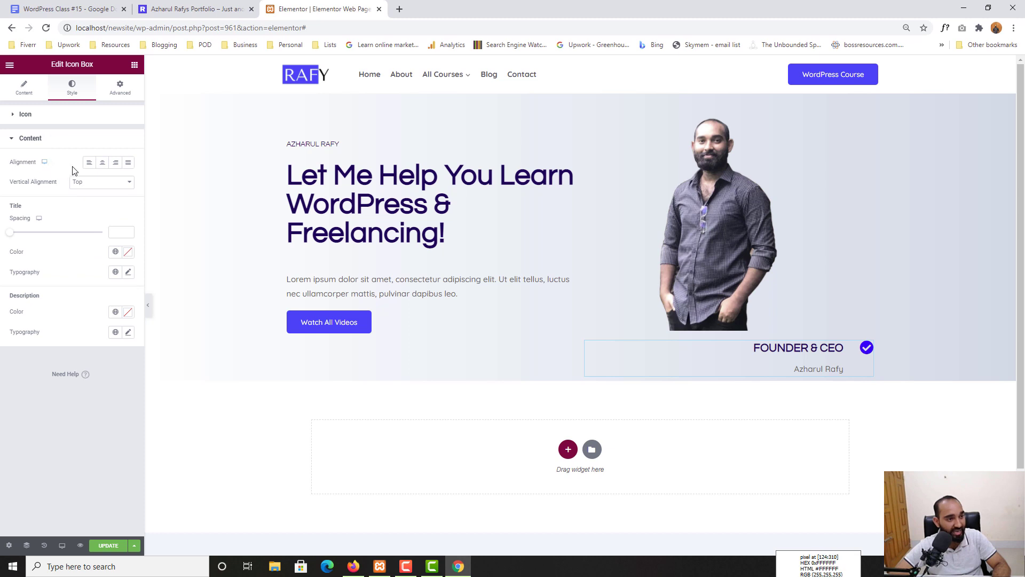
{"action": "left_click", "coordinate": [89, 165]}
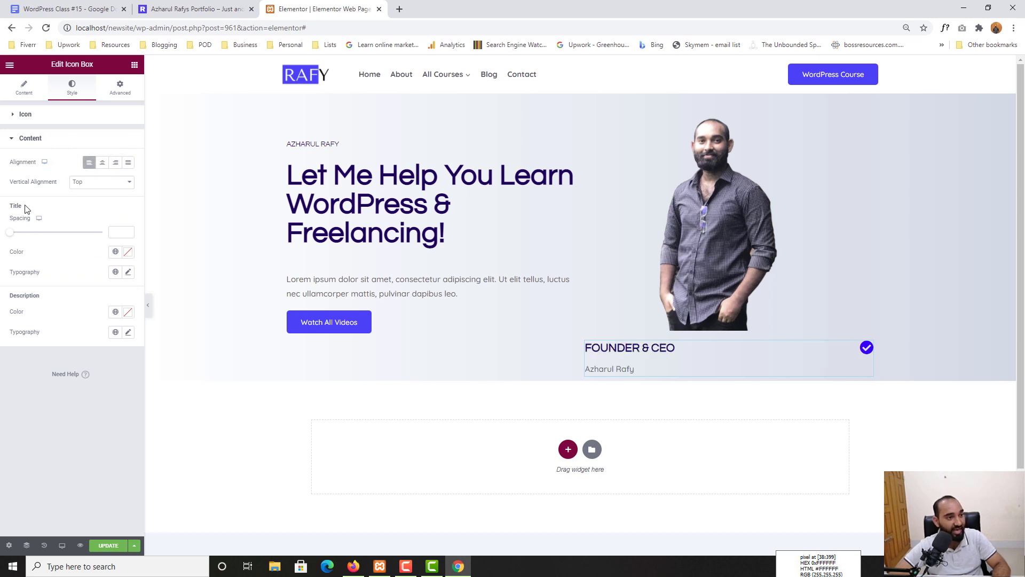
- Check the founder card's layout on the homepage and set the icon box's title spacing to 0
{"action": "left_click", "coordinate": [76, 5]}
{"action": "left_click", "coordinate": [192, 8]}
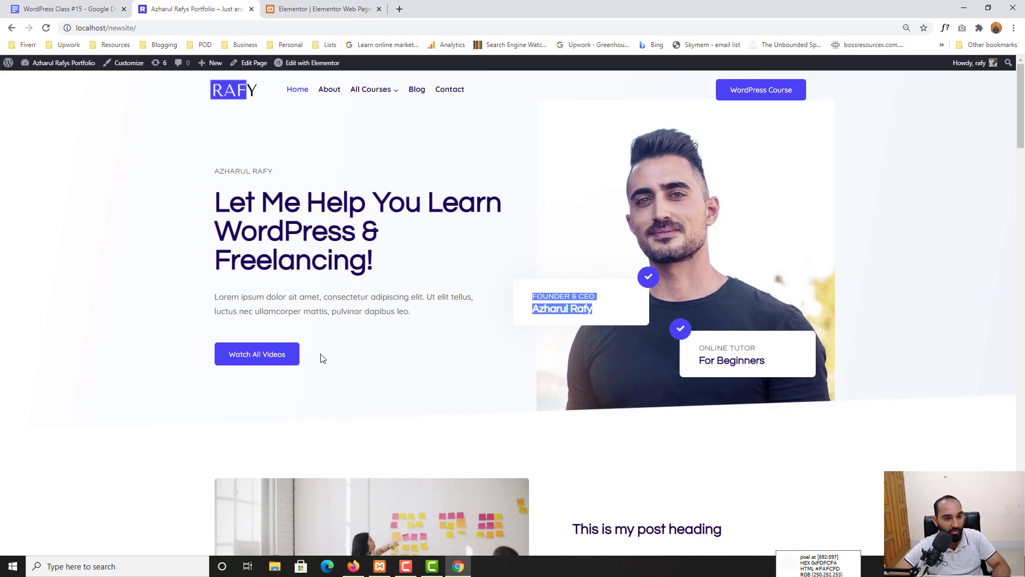
{"action": "left_click", "coordinate": [585, 316]}
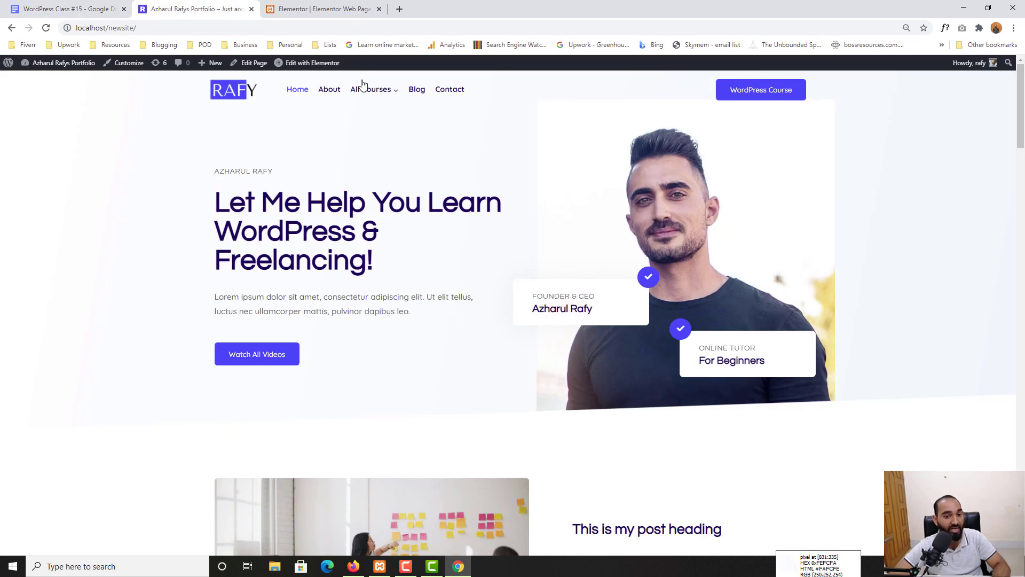
{"action": "left_click", "coordinate": [307, 6]}
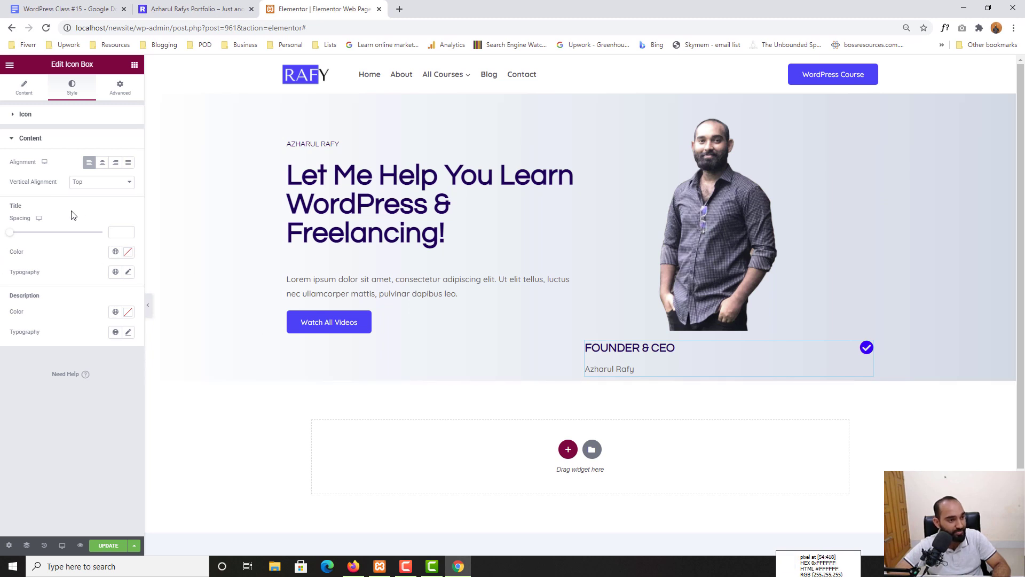
{"action": "left_click_drag", "start_coordinate": [11, 237], "coordinate": [8, 239]}
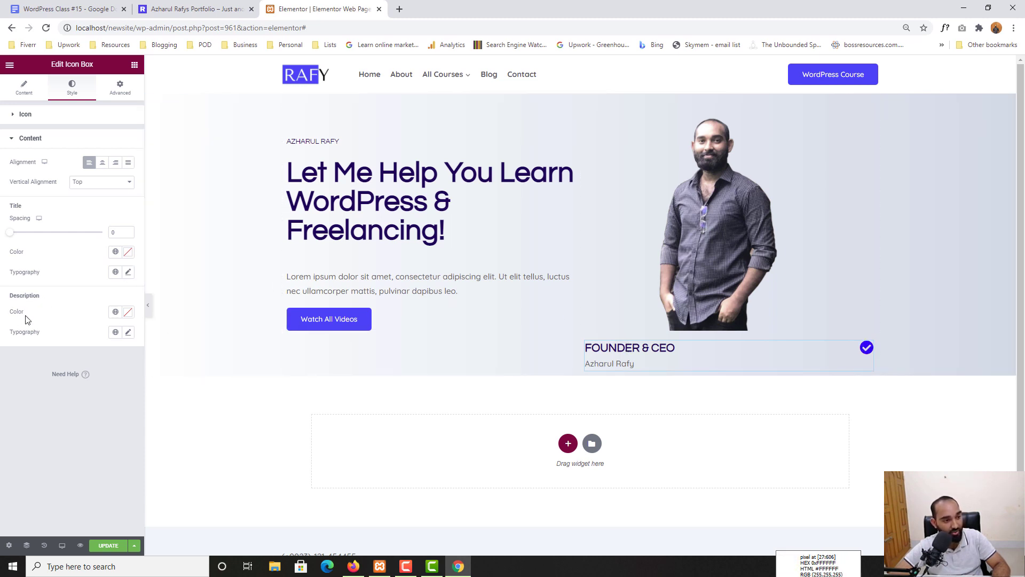
- Compare with the homepage's info cards and set the icon box description's typography to size 30 px and weight 900
{"action": "left_click_drag", "start_coordinate": [586, 364], "coordinate": [631, 366]}
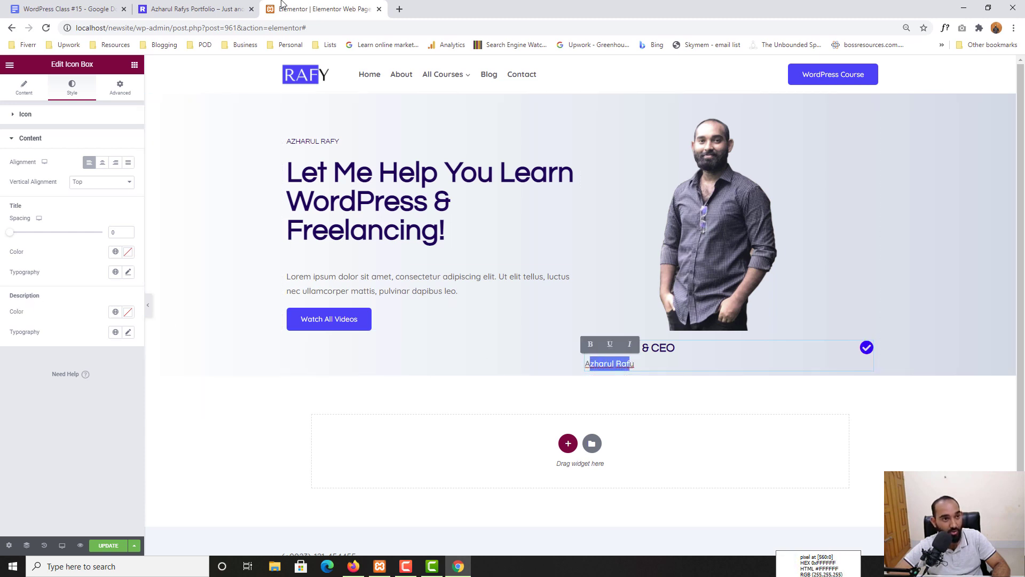
{"action": "left_click", "coordinate": [218, 8]}
{"action": "double_click", "coordinate": [713, 348]}
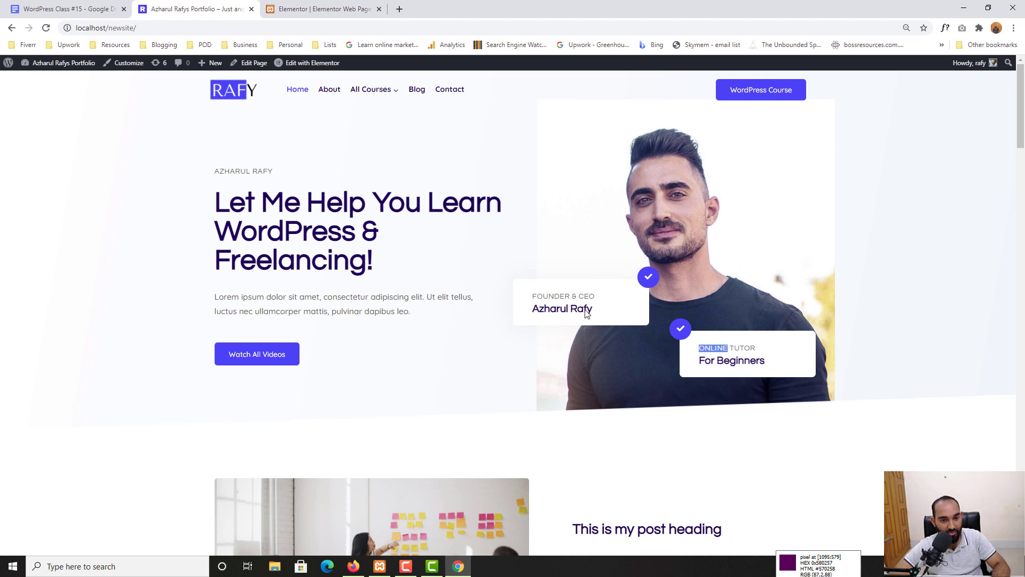
{"action": "left_click", "coordinate": [359, 6]}
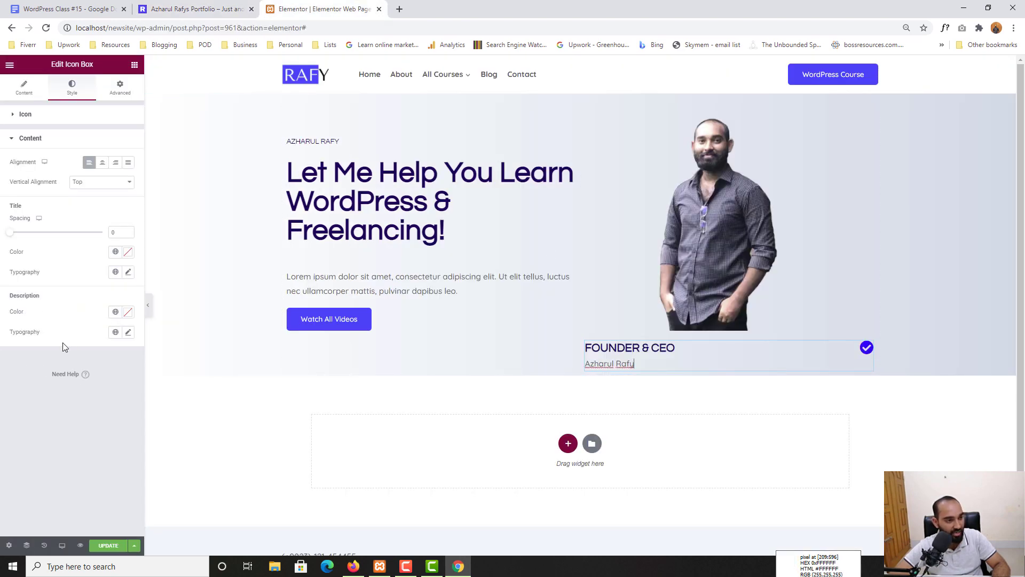
{"action": "left_click", "coordinate": [128, 332]}
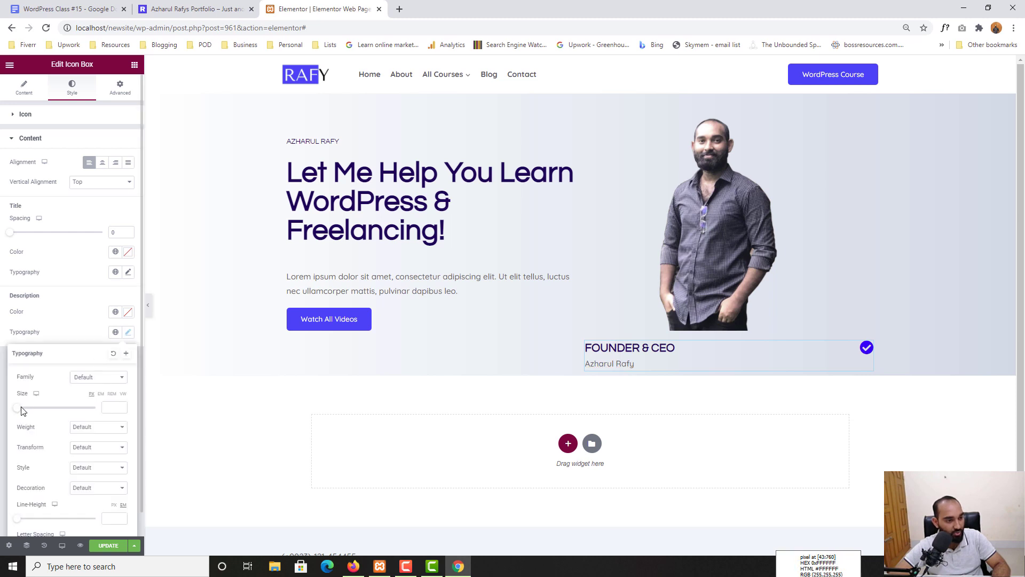
{"action": "left_click_drag", "start_coordinate": [19, 412], "coordinate": [30, 414]}
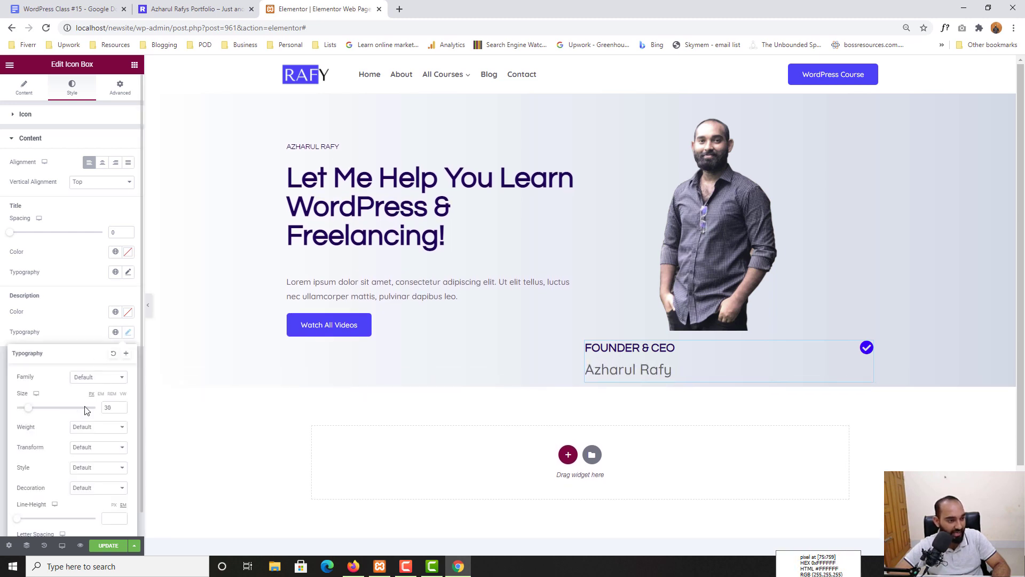
{"action": "left_click", "coordinate": [76, 428]}
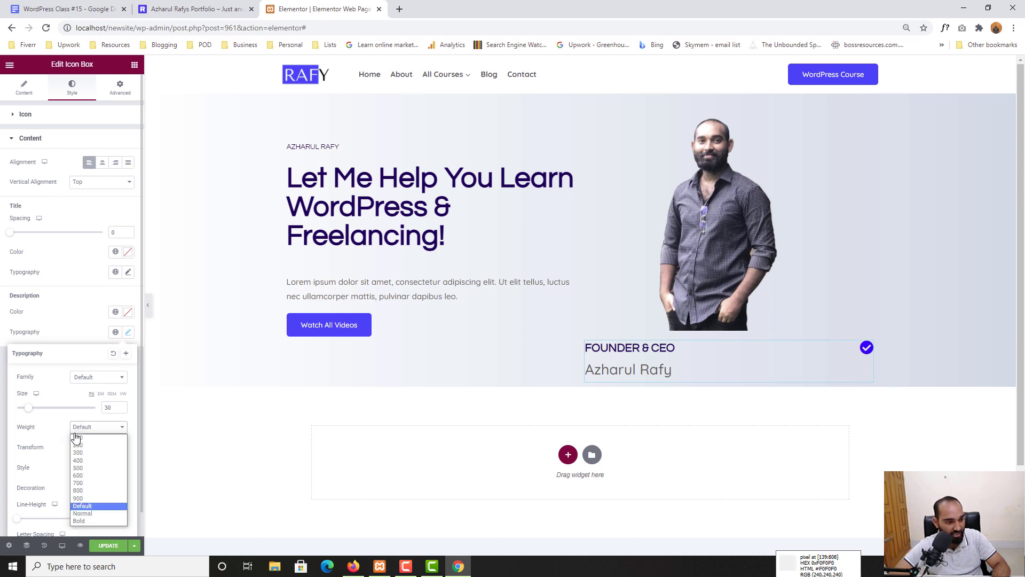
{"action": "left_click", "coordinate": [78, 499]}
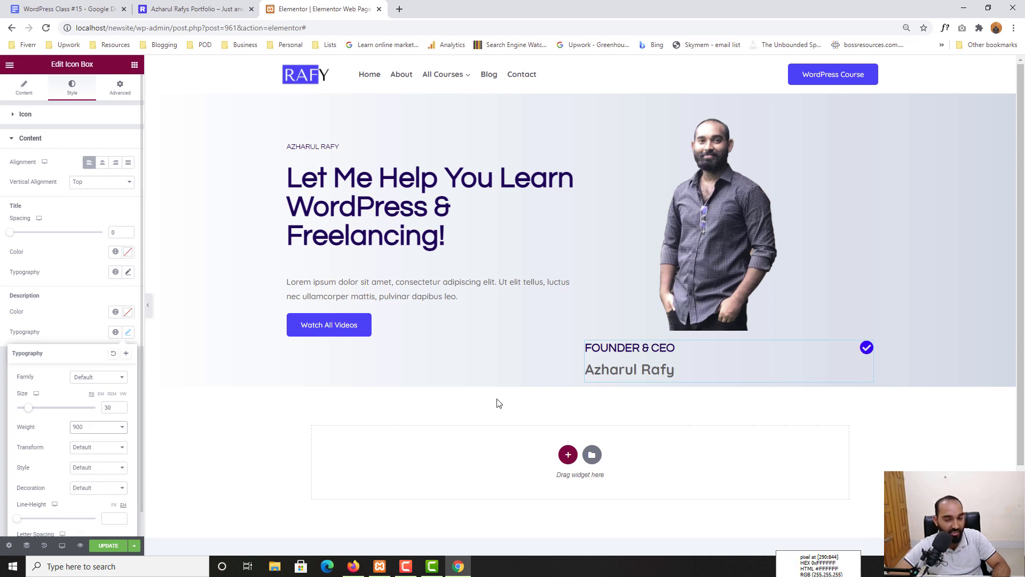
- Set the icon box description's color to the near-black #050505
{"action": "left_click", "coordinate": [128, 312]}
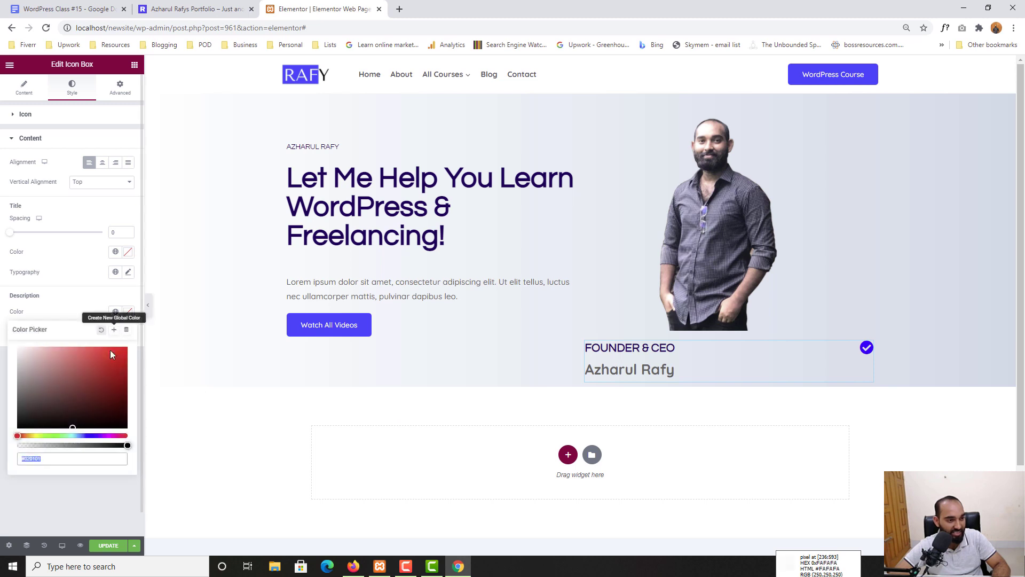
{"action": "left_click_drag", "start_coordinate": [73, 390], "coordinate": [23, 426]}
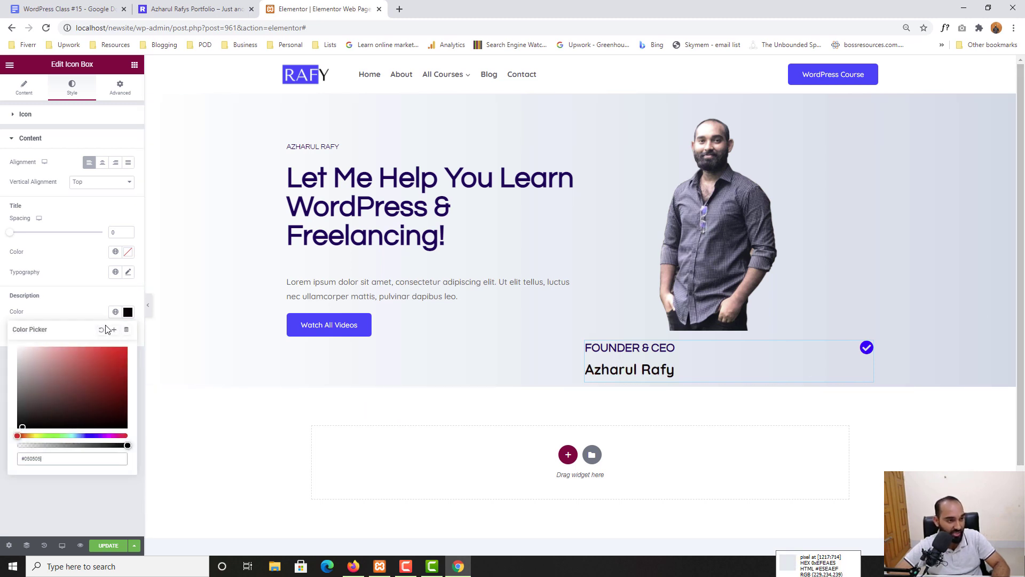
{"action": "left_click", "coordinate": [80, 303]}
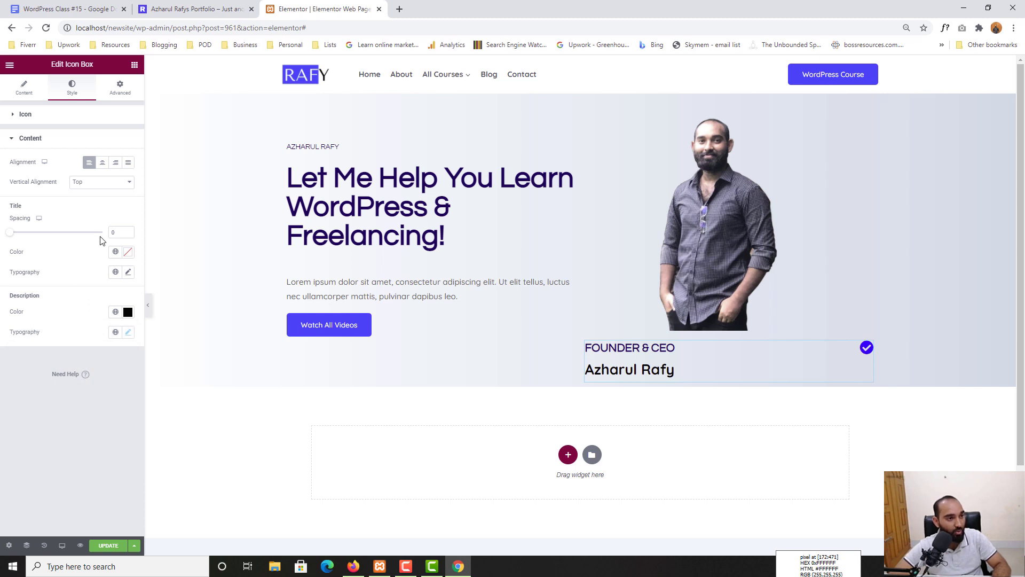
- Give the icon box a custom width of 300 px
{"action": "left_click", "coordinate": [118, 90]}
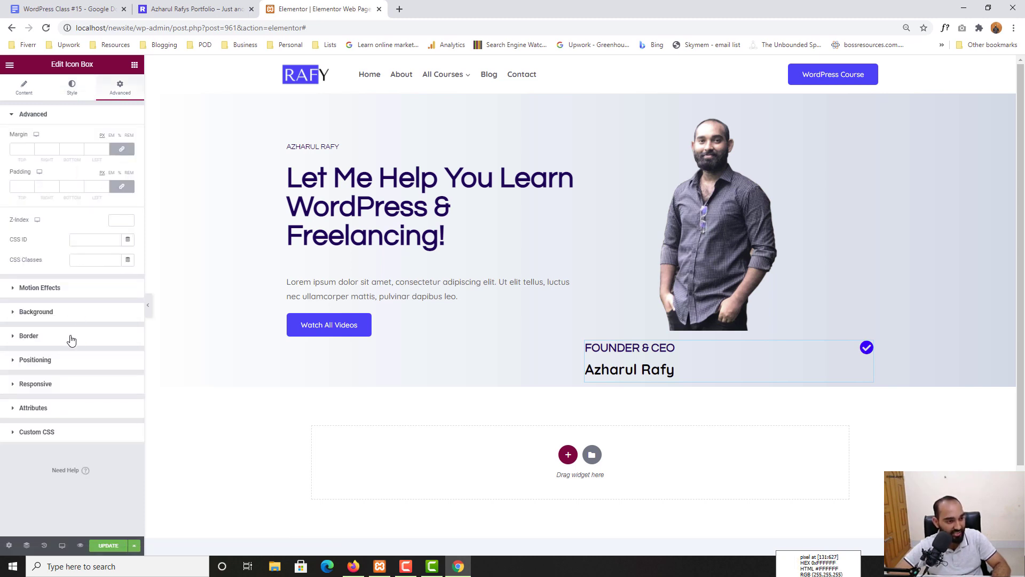
{"action": "left_click", "coordinate": [44, 361]}
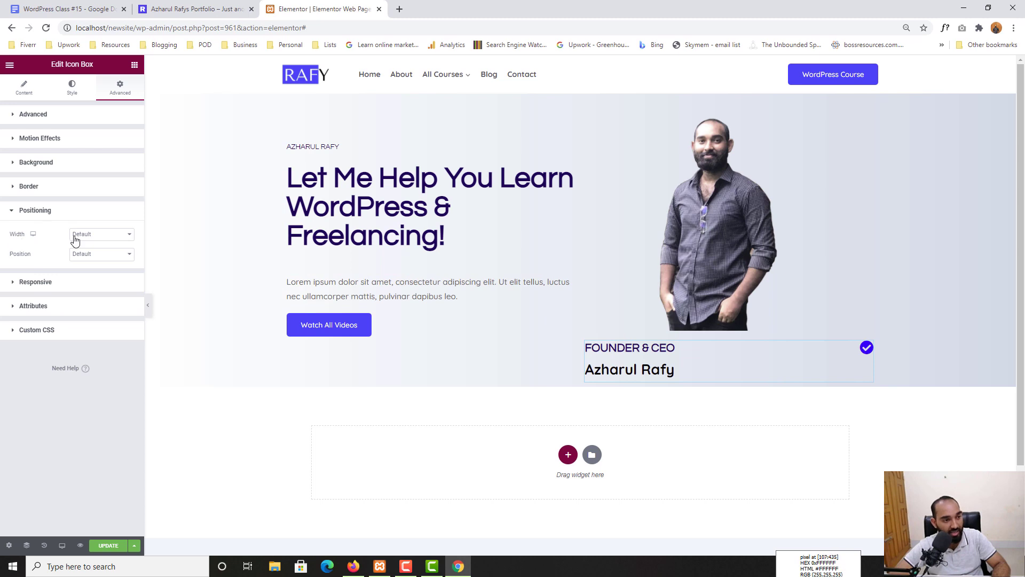
{"action": "left_click", "coordinate": [98, 239]}
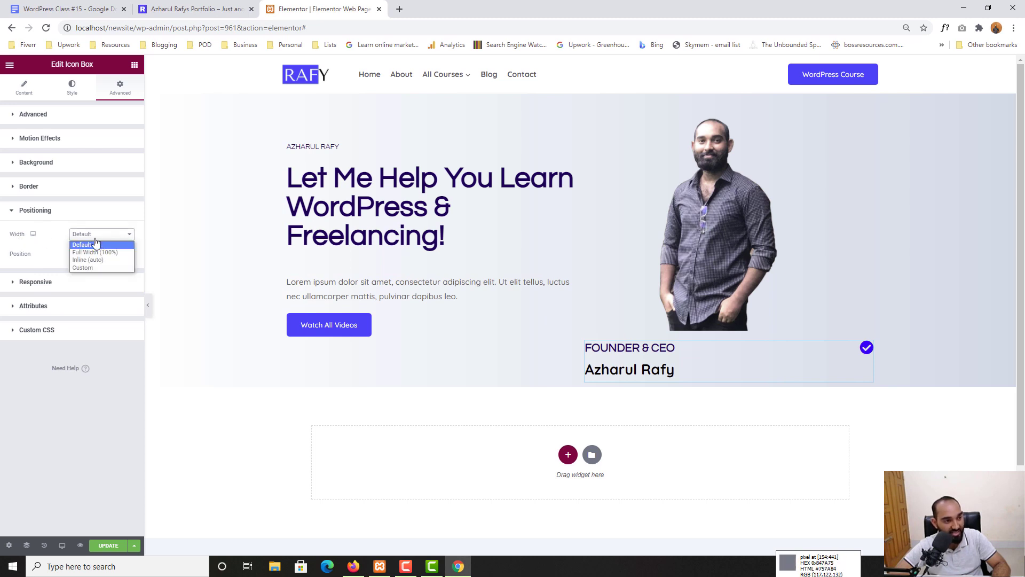
{"action": "left_click", "coordinate": [90, 267]}
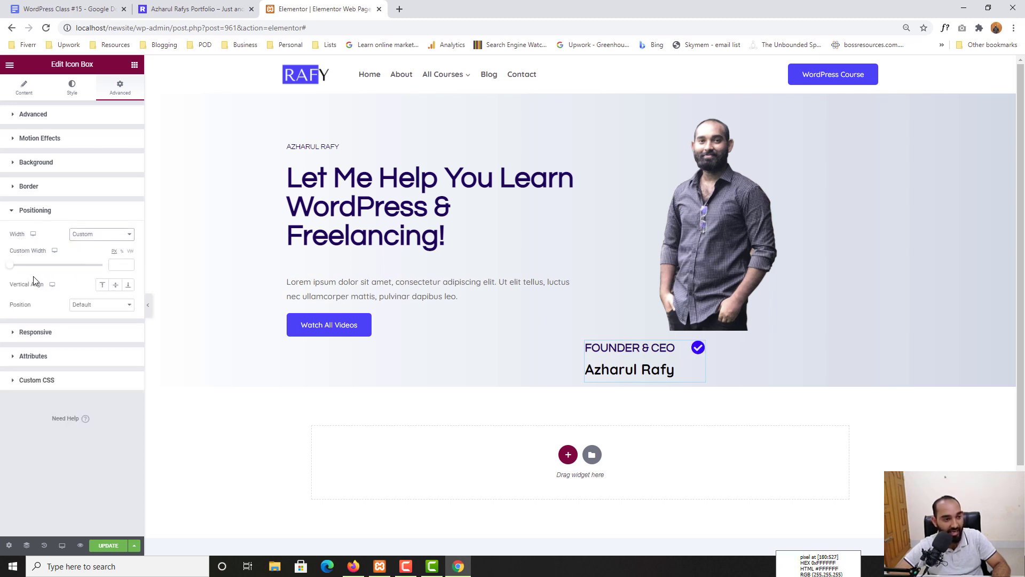
{"action": "left_click_drag", "start_coordinate": [9, 270], "coordinate": [37, 276]}
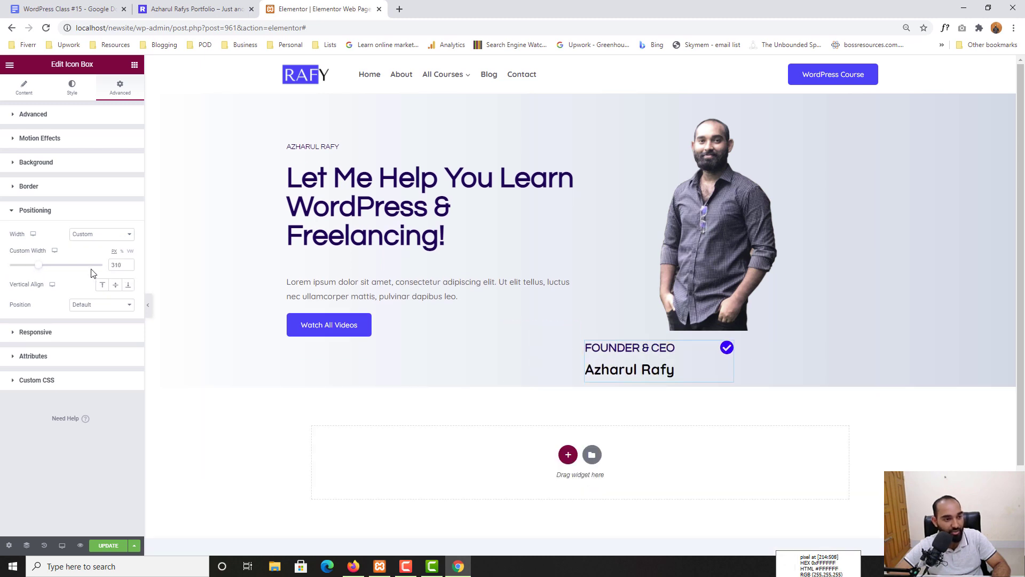
{"action": "double_click", "coordinate": [114, 266]}
{"action": "type", "text": "300"}
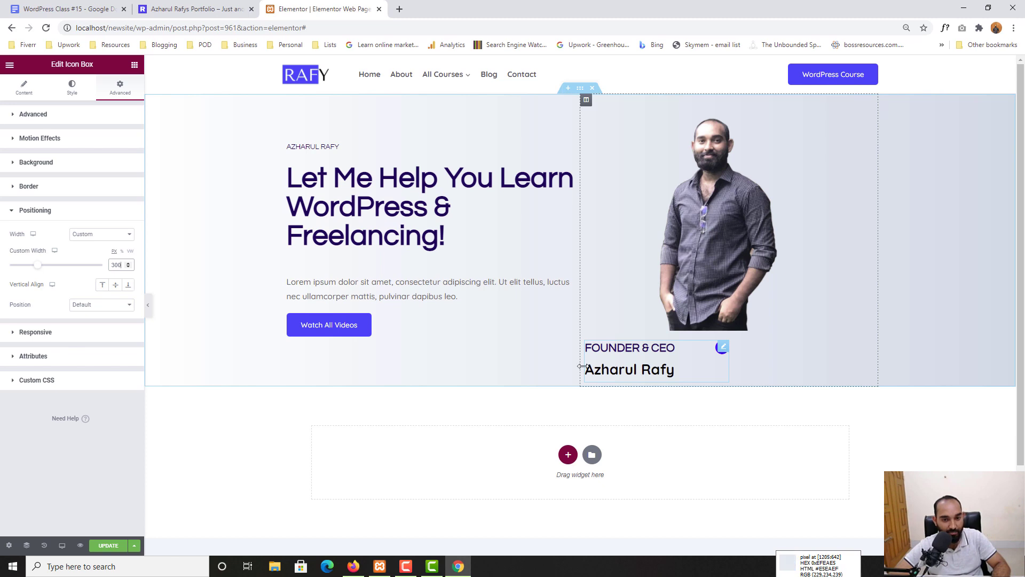
- Give the icon box a classic background in white, #FFFFFF
{"action": "left_click", "coordinate": [39, 166]}
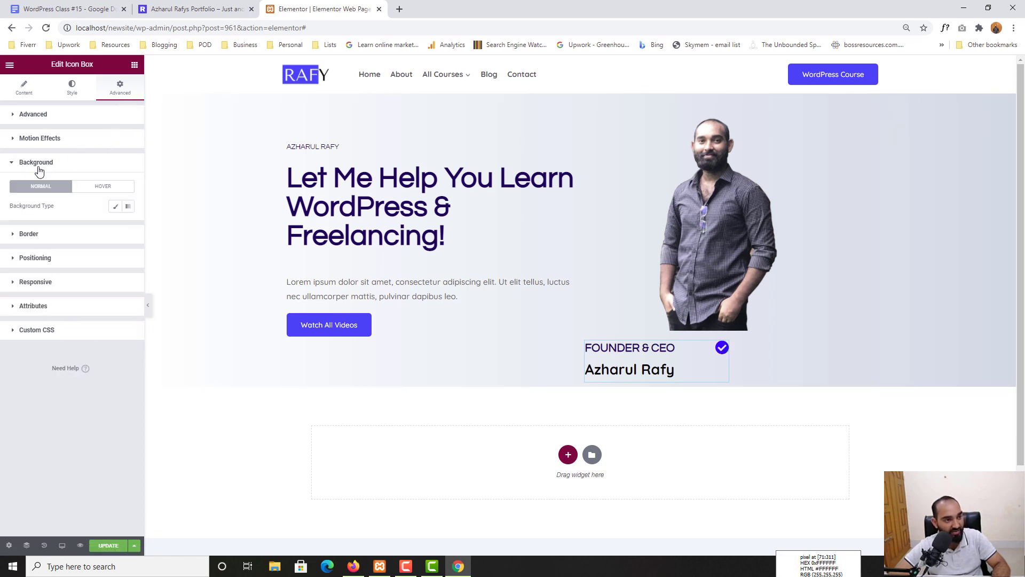
{"action": "left_click", "coordinate": [115, 210]}
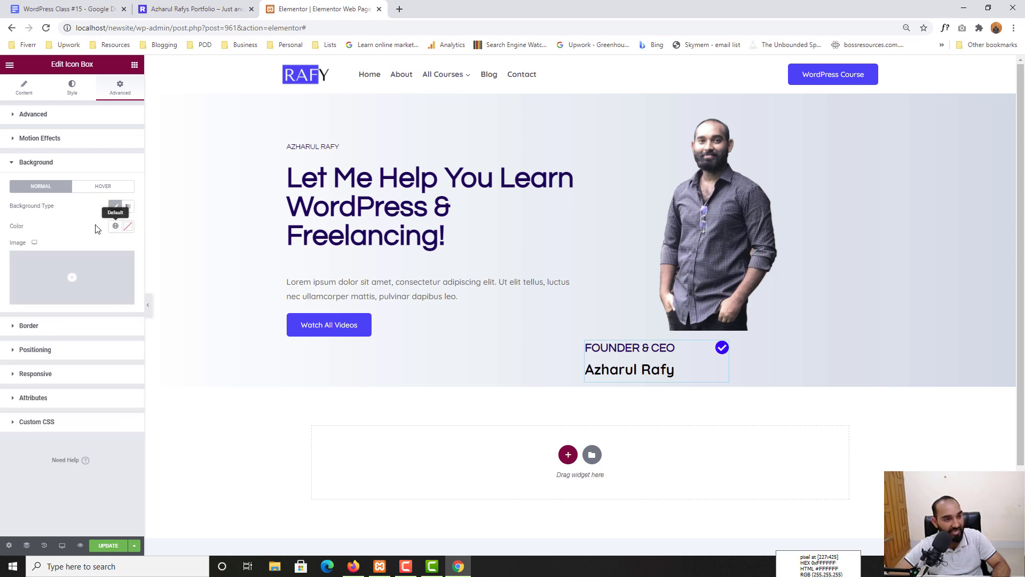
{"action": "left_click", "coordinate": [128, 226]}
{"action": "left_click_drag", "start_coordinate": [35, 276], "coordinate": [1, 262]}
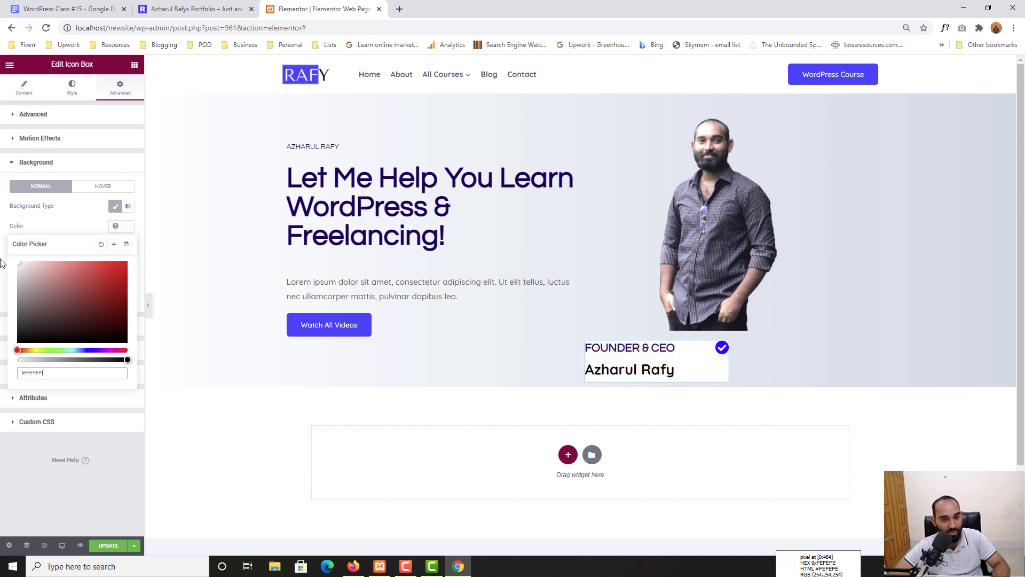
{"action": "left_click", "coordinate": [53, 211]}
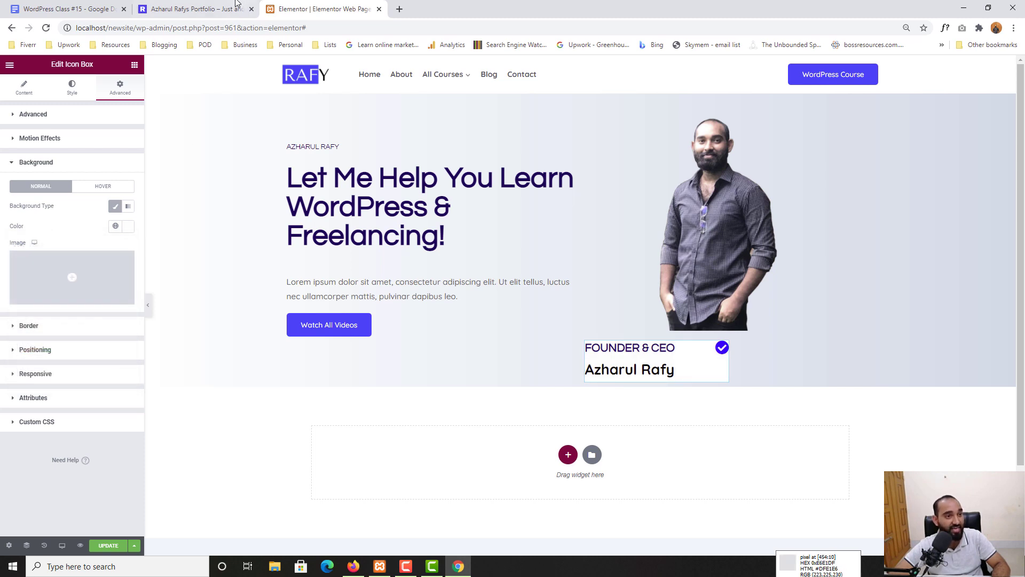
- Check the founder card's inner spacing on the homepage and set the icon box's padding to 15 px on all sides
{"action": "left_click", "coordinate": [237, 3]}
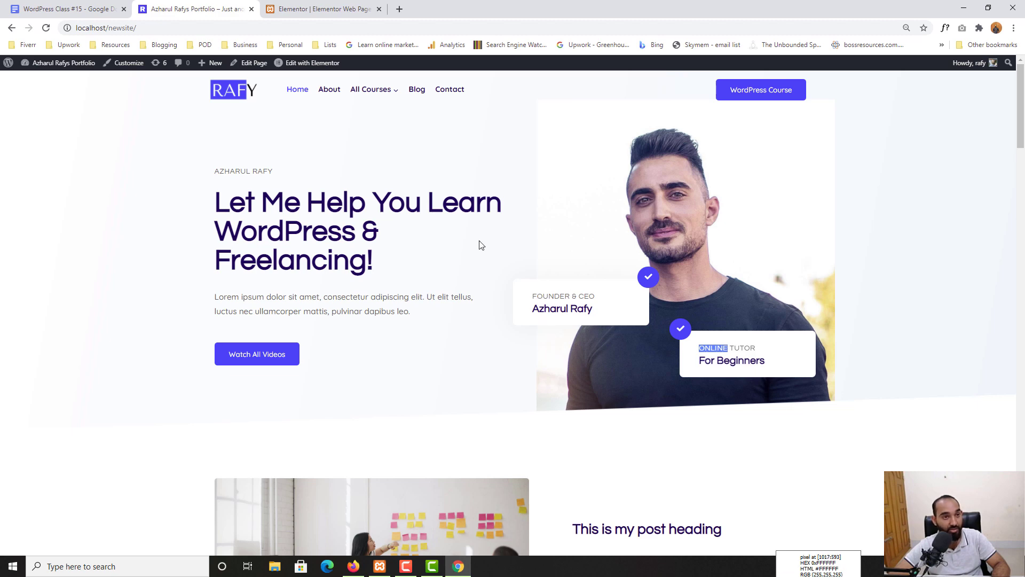
{"action": "left_click", "coordinate": [321, 6]}
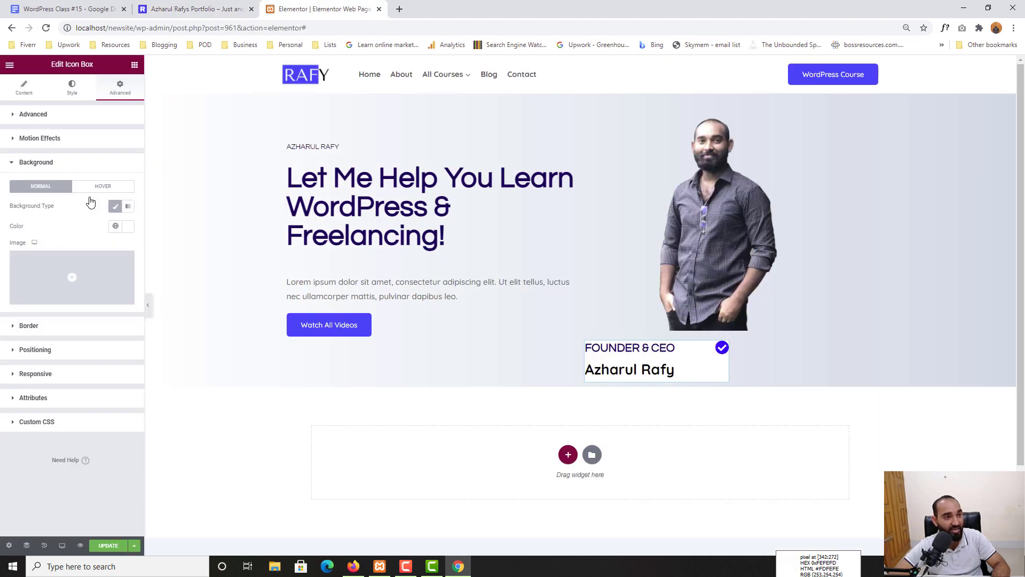
{"action": "left_click", "coordinate": [14, 116]}
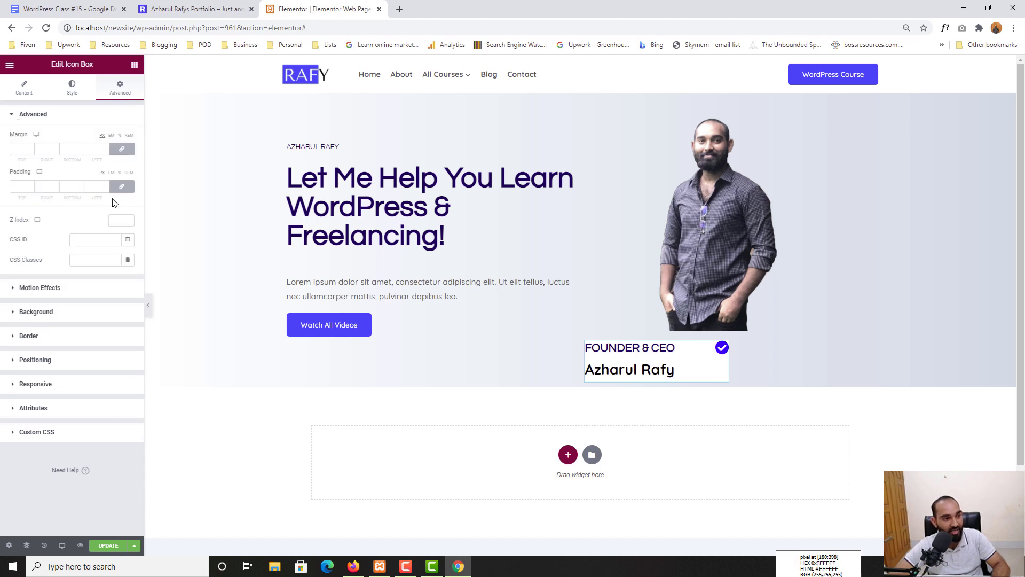
{"action": "left_click", "coordinate": [24, 187]}
{"action": "type", "text": "15"}
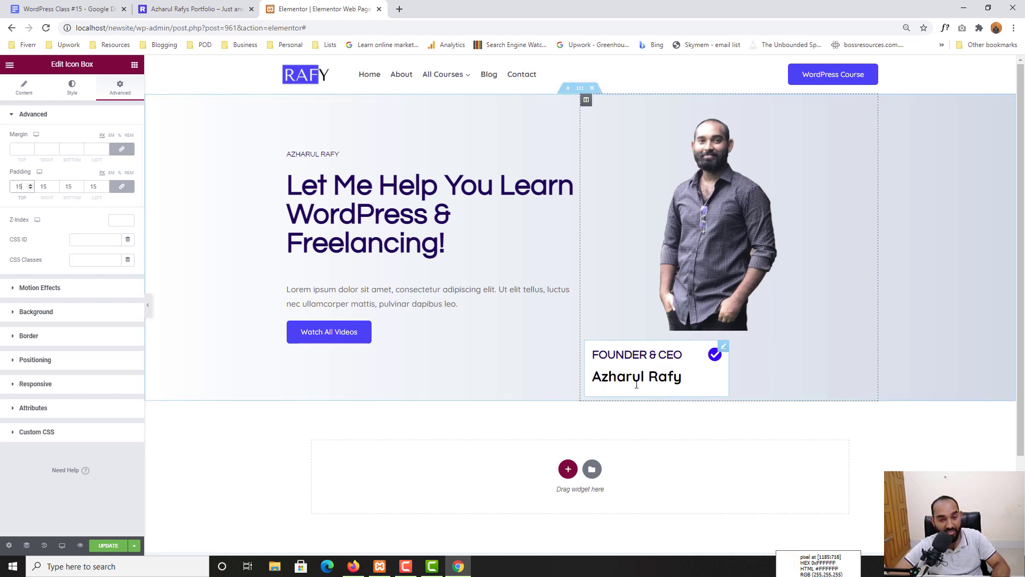
- Check the founder card's corners on the homepage and set the icon box's border radius to 10 px on all corners
{"action": "left_click", "coordinate": [193, 9]}
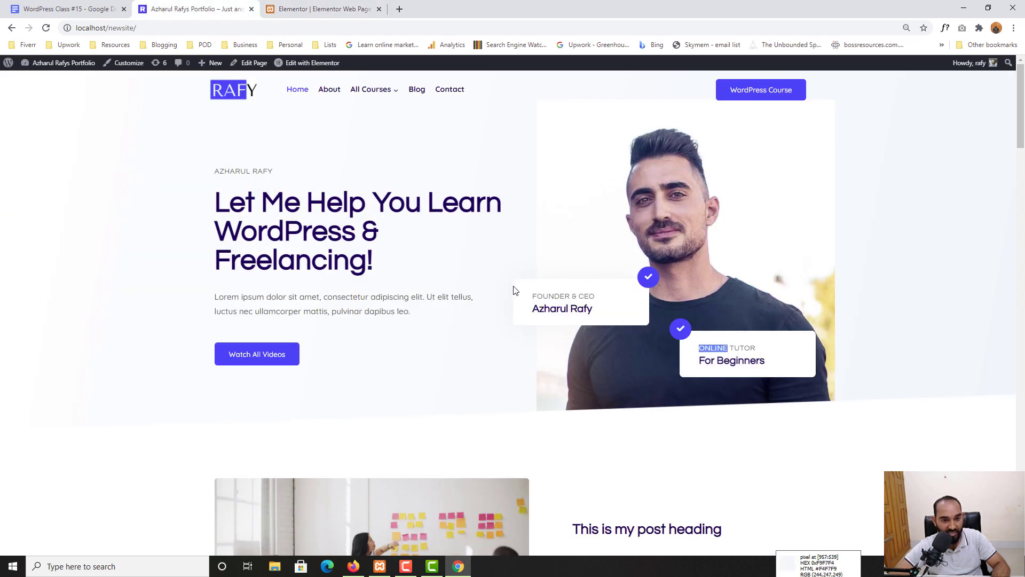
{"action": "left_click", "coordinate": [302, 3]}
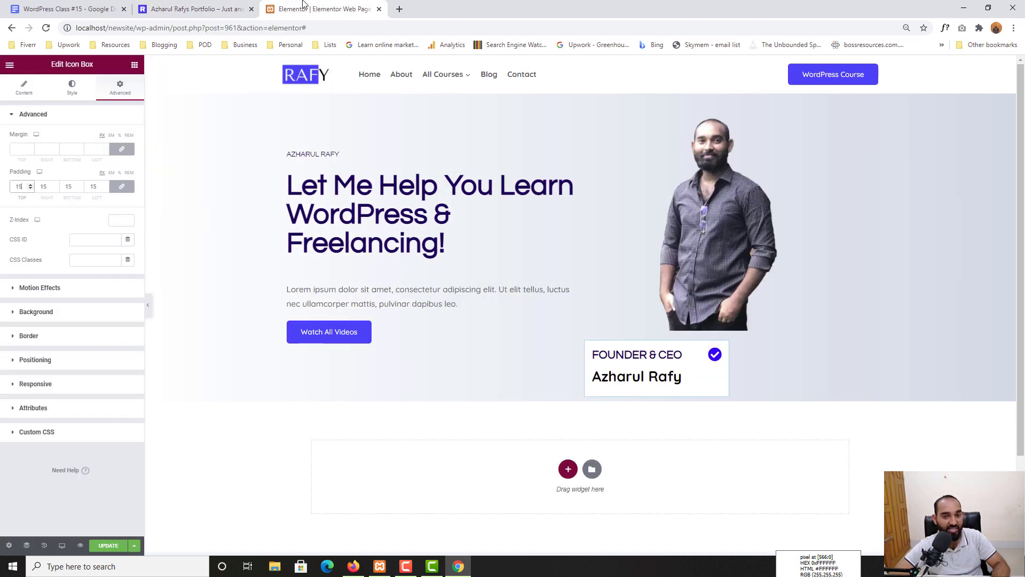
{"action": "left_click", "coordinate": [24, 339]}
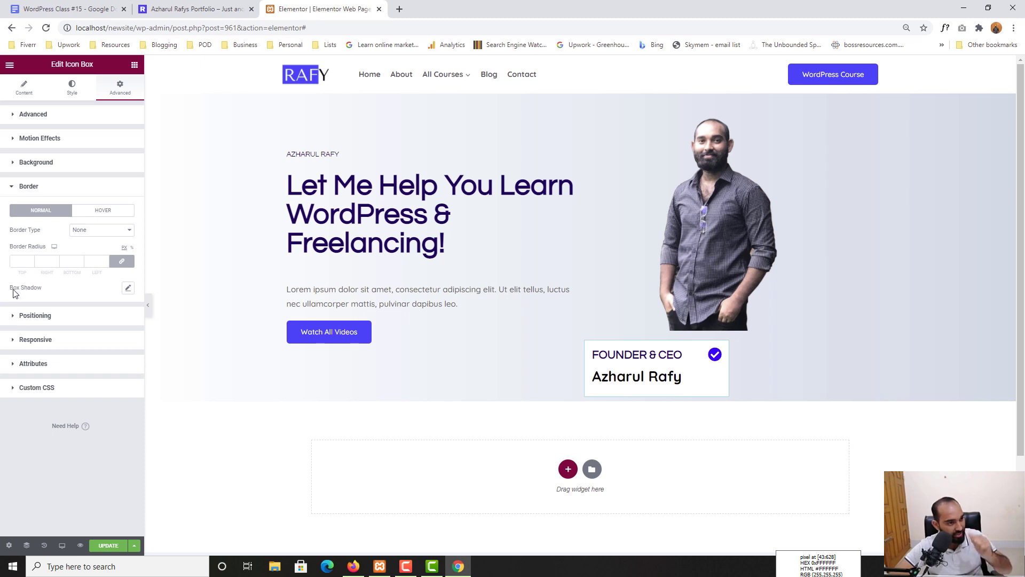
{"action": "left_click", "coordinate": [18, 261]}
{"action": "type", "text": "10"}
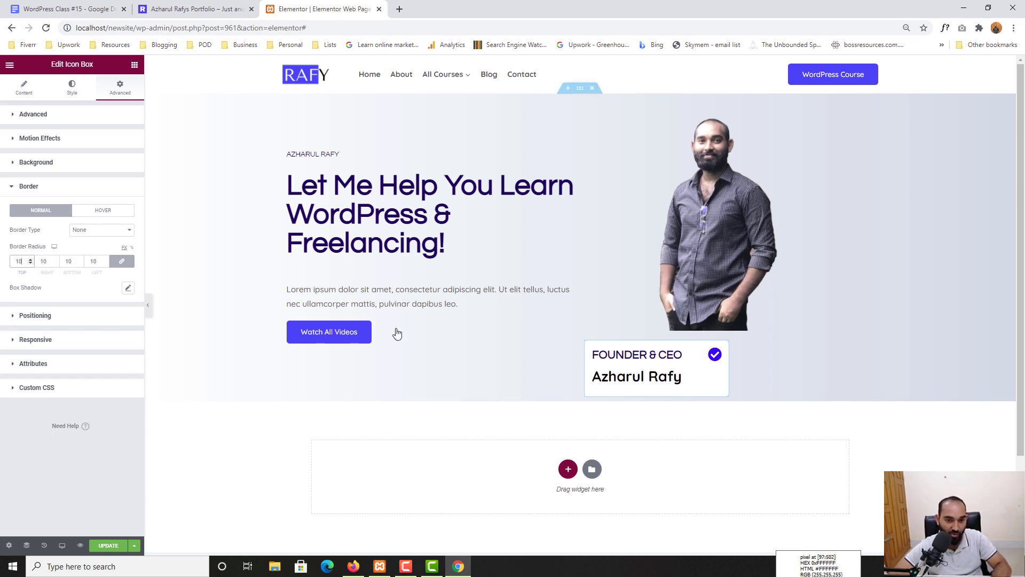
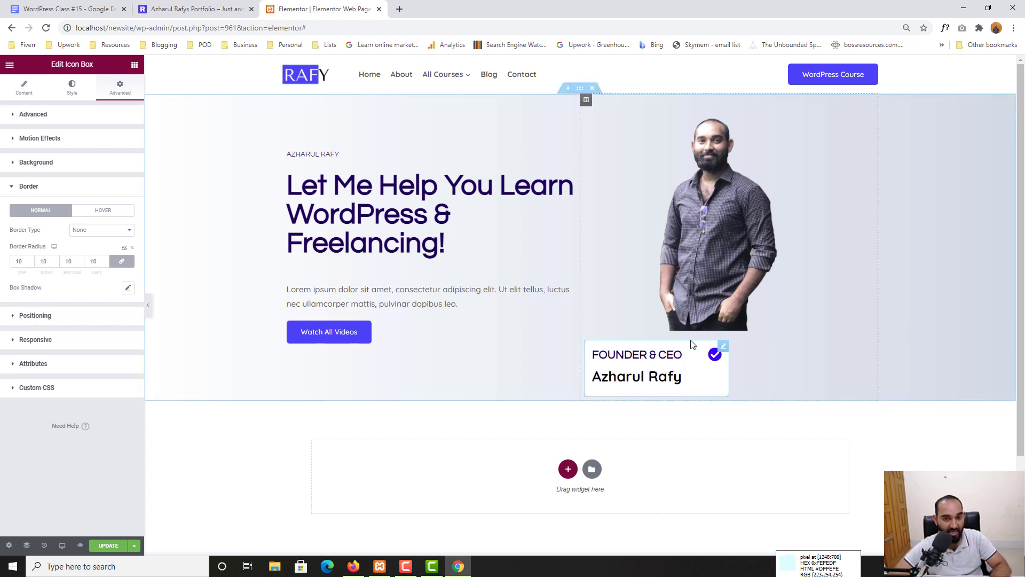
- Set the founder icon box's position to Absolute and move it over the portrait, at about 9 px horizontal and 225 px vertical offset
{"action": "left_click", "coordinate": [222, 9]}
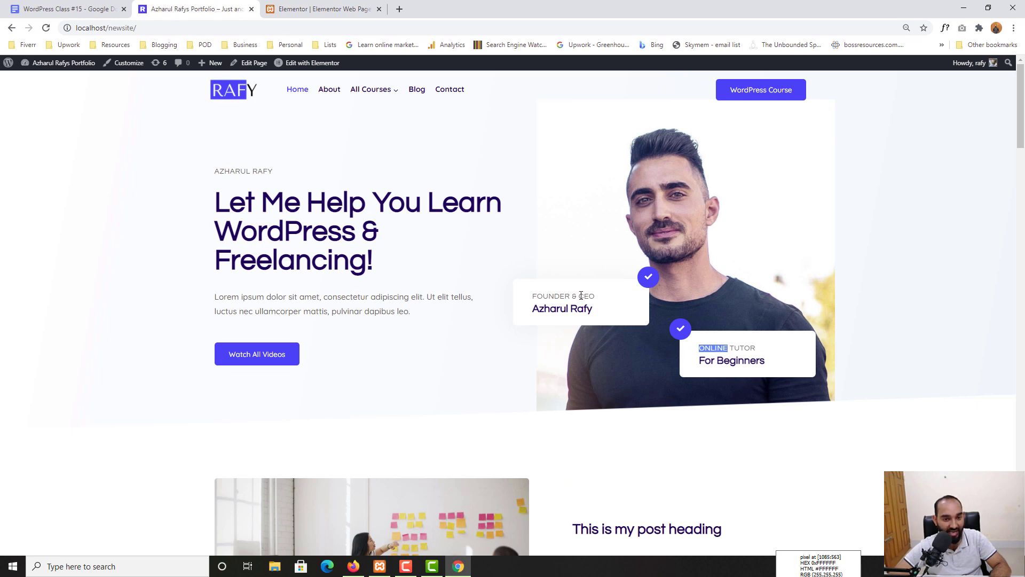
{"action": "left_click", "coordinate": [331, 4]}
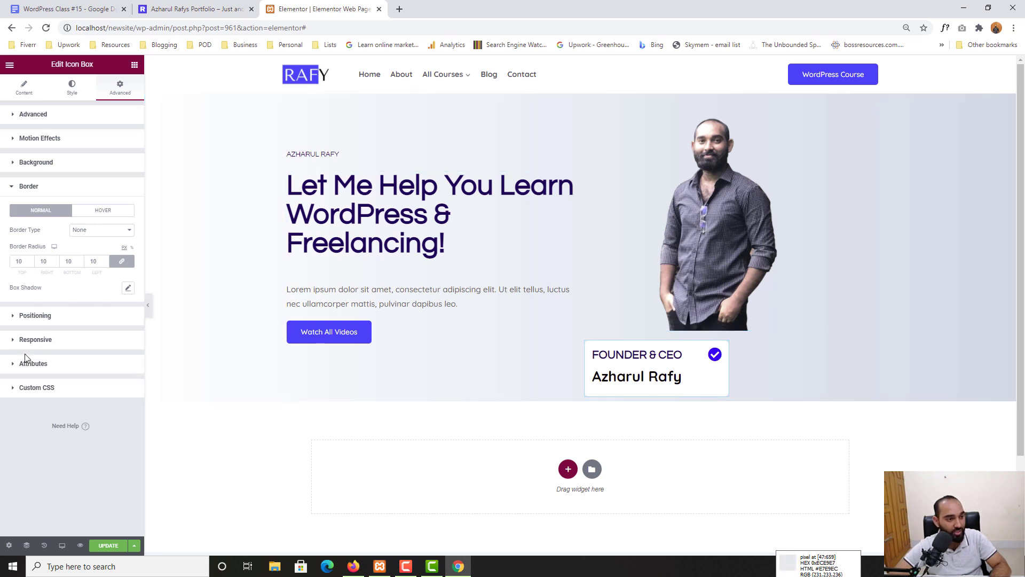
{"action": "left_click", "coordinate": [34, 315]}
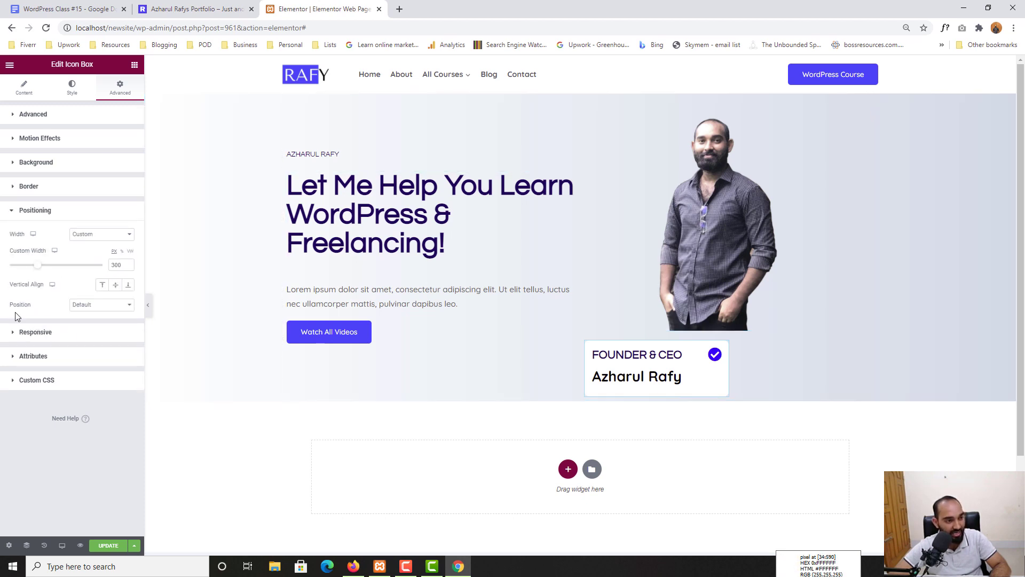
{"action": "left_click", "coordinate": [87, 309]}
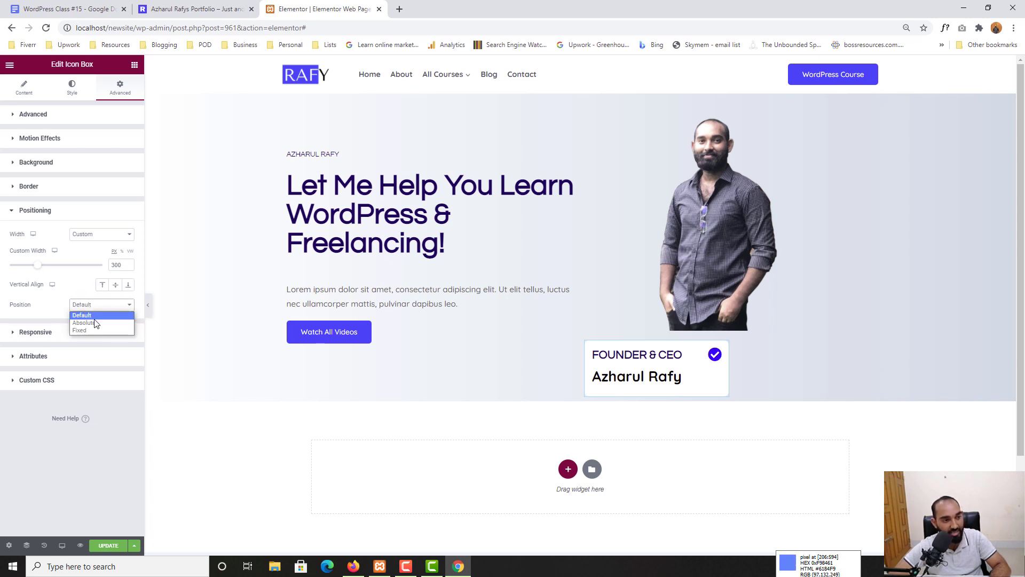
{"action": "left_click", "coordinate": [95, 322]}
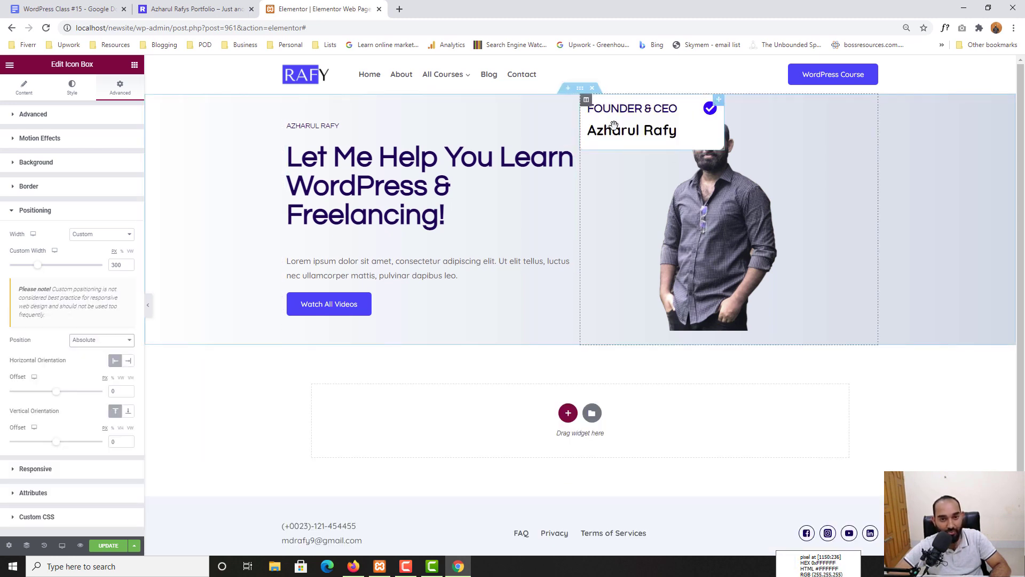
{"action": "left_click_drag", "start_coordinate": [614, 126], "coordinate": [611, 266]}
{"action": "left_click_drag", "start_coordinate": [610, 266], "coordinate": [620, 239]}
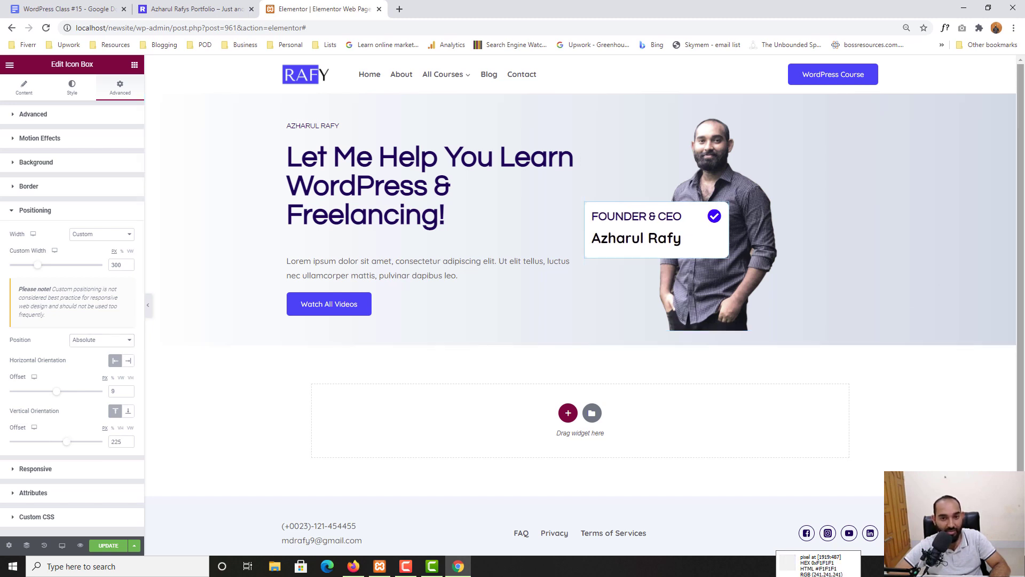
- Duplicate the founder icon box and place the copy at the lower right of the portrait
{"action": "left_click", "coordinate": [195, 9]}
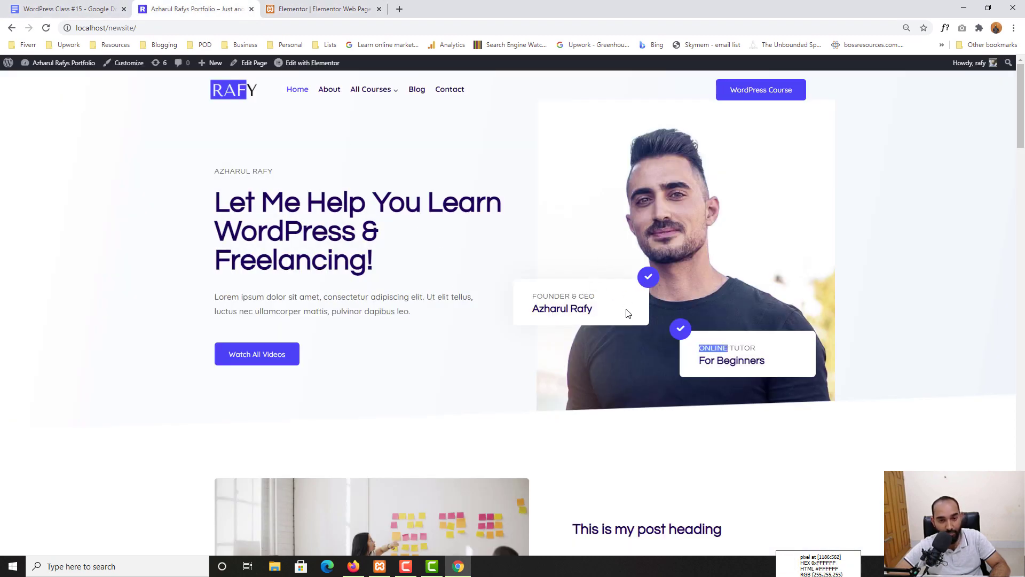
{"action": "key", "text": "ctrl+Tab"}
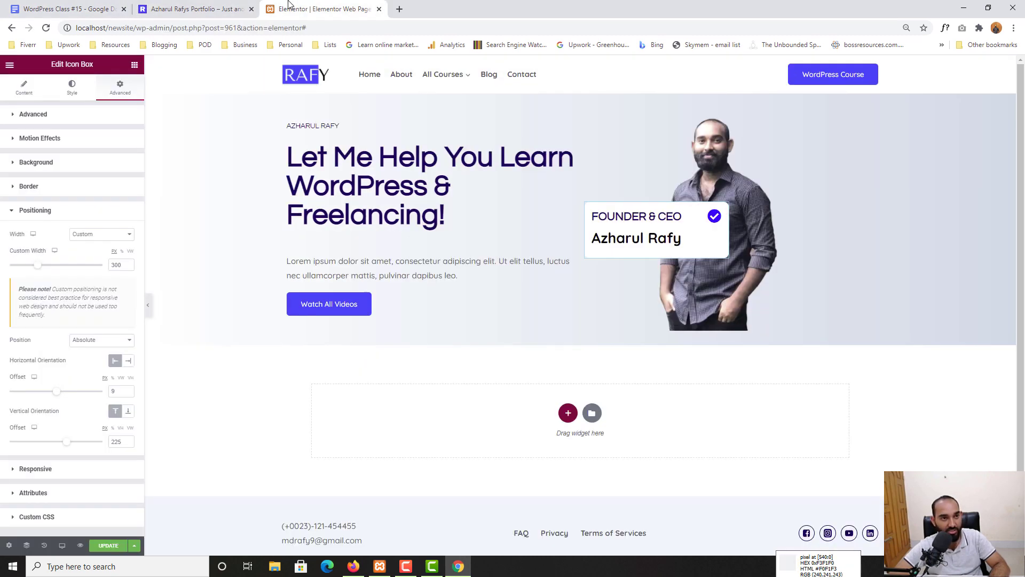
{"action": "right_click", "coordinate": [672, 227]}
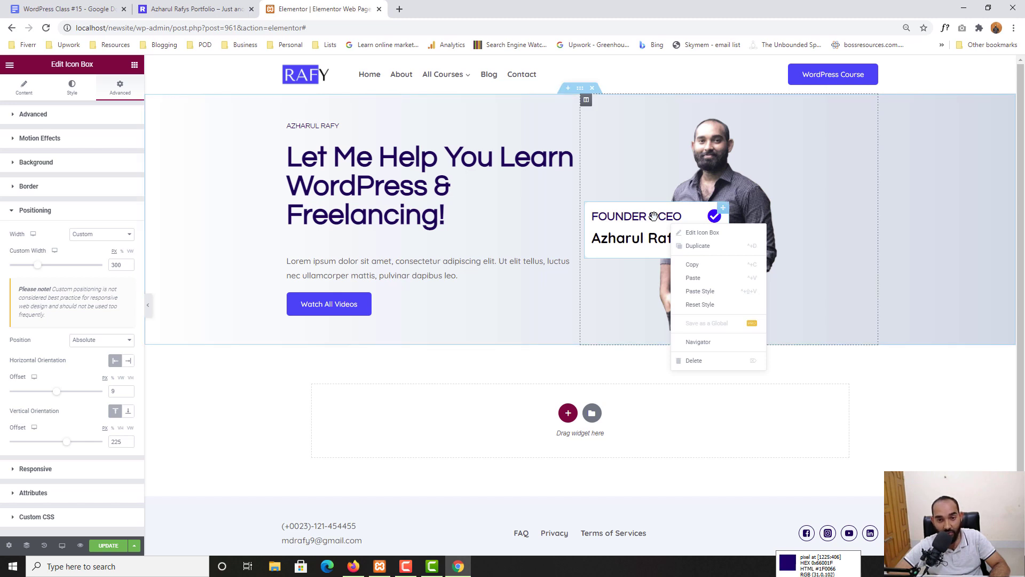
{"action": "right_click", "coordinate": [655, 217]}
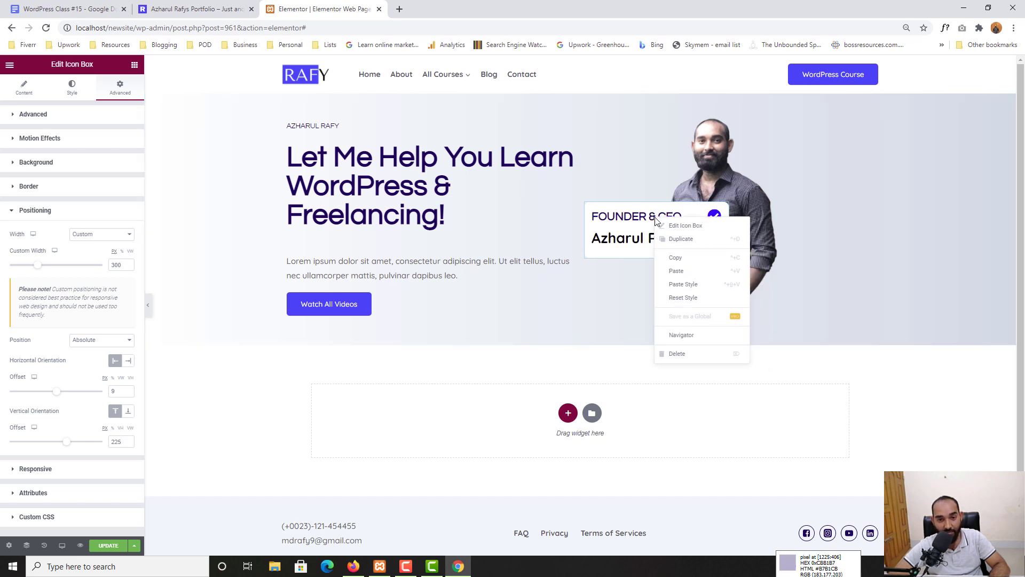
{"action": "left_click", "coordinate": [687, 244]}
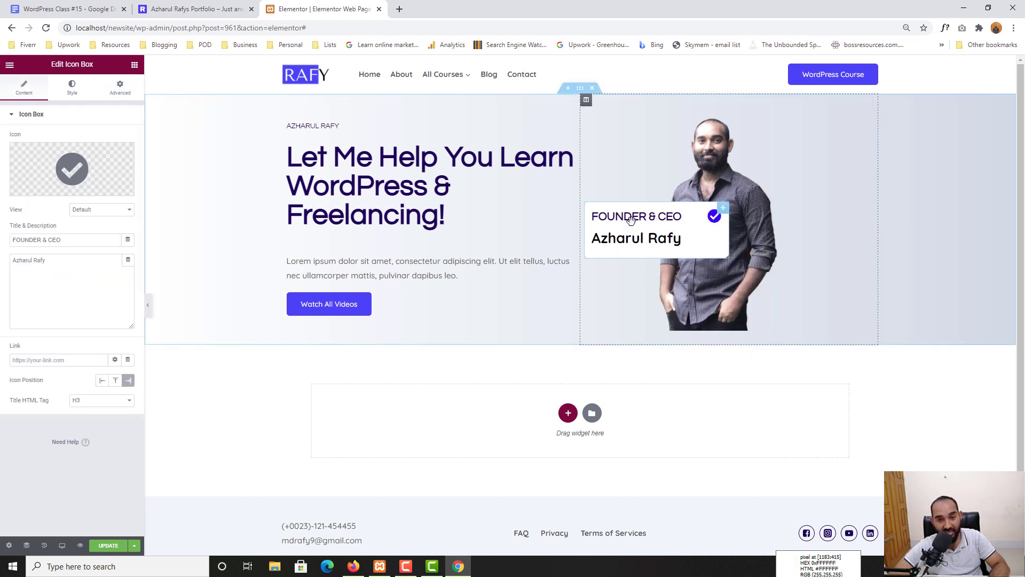
{"action": "left_click_drag", "start_coordinate": [631, 220], "coordinate": [795, 291]}
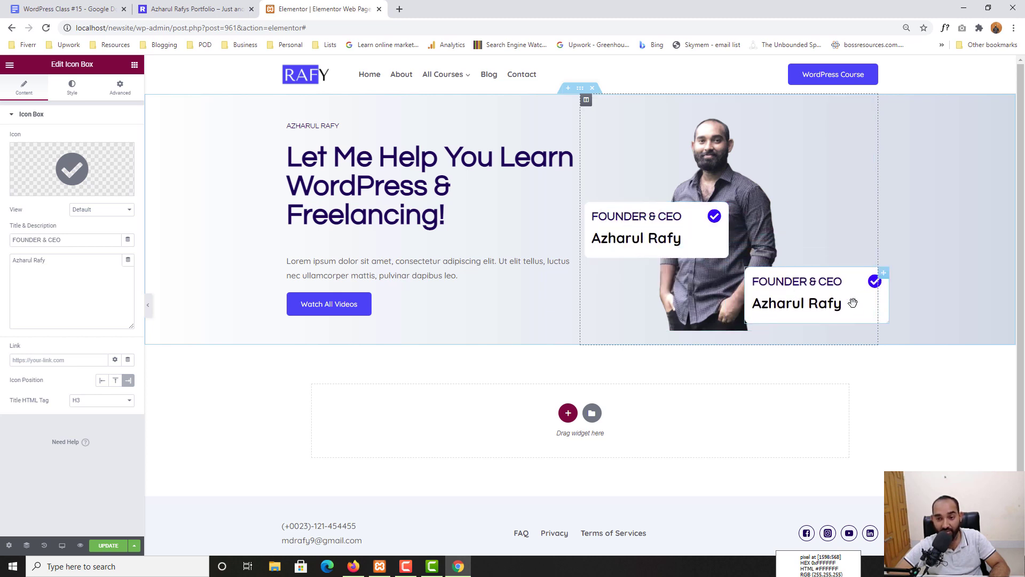
- Check the second card on the homepage, set the duplicated icon box's icon position to left and move the box slightly down
{"action": "left_click", "coordinate": [193, 9]}
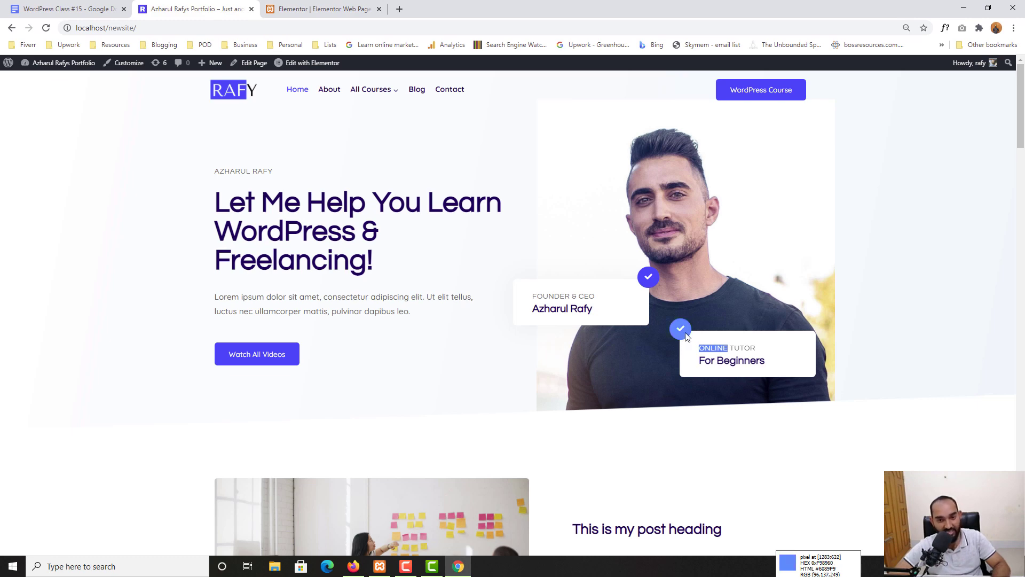
{"action": "key", "text": "ctrl+Tab"}
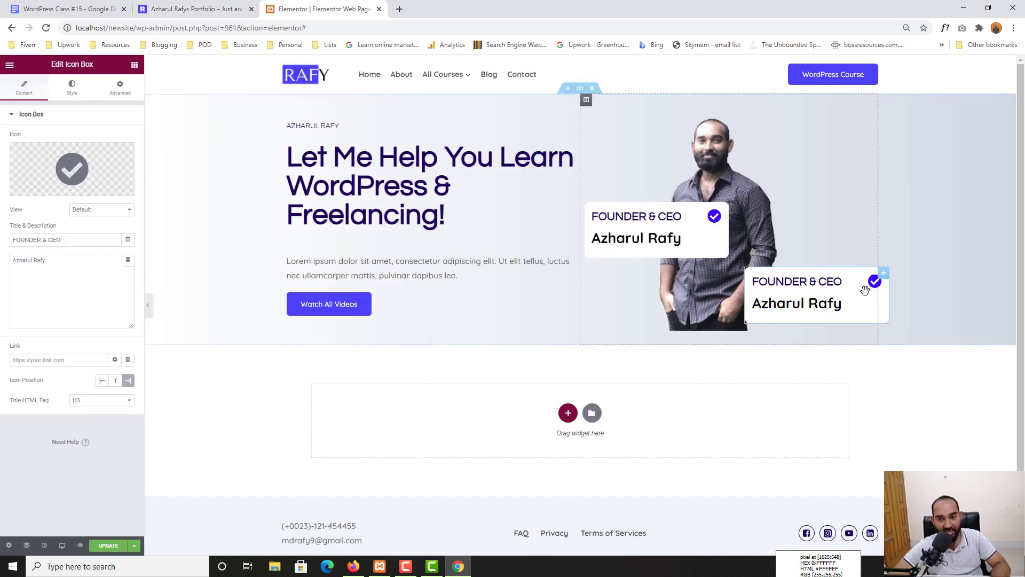
{"action": "left_click", "coordinate": [99, 381]}
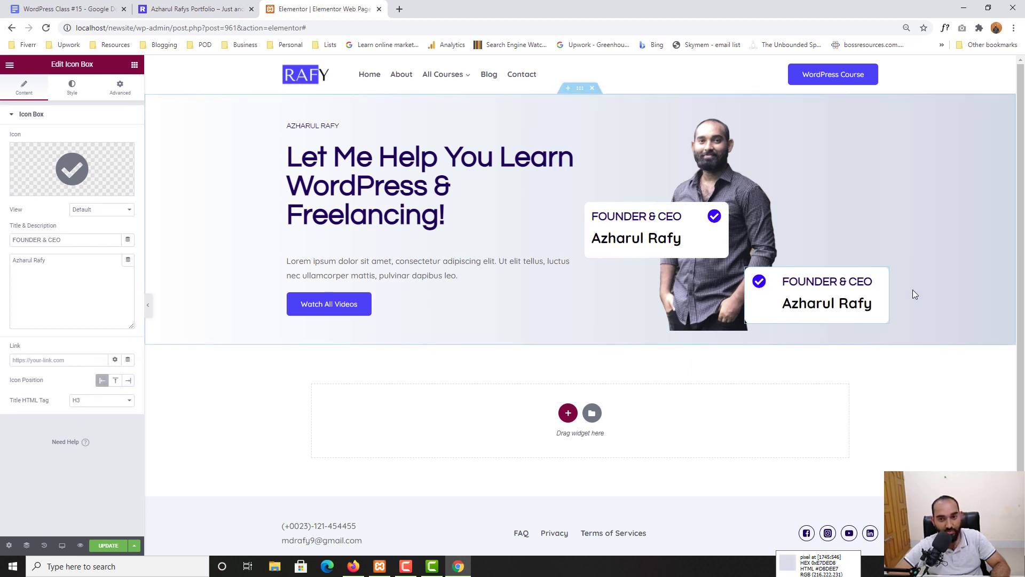
{"action": "left_click_drag", "start_coordinate": [818, 307], "coordinate": [818, 310]}
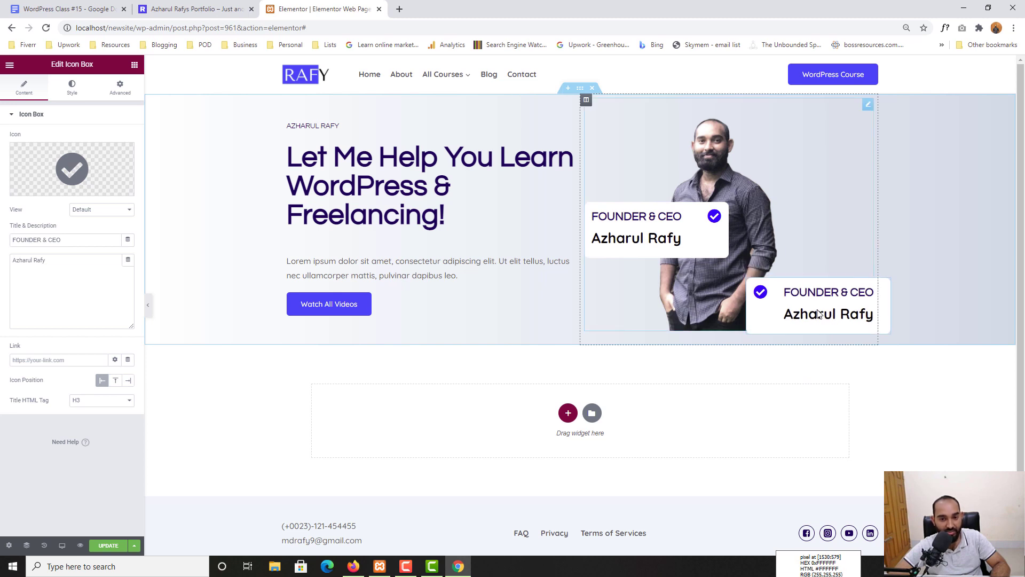
- Check the hero on the homepage and replace the portrait with the media library photo of the man in the dark T-shirt
{"action": "left_click", "coordinate": [193, 9]}
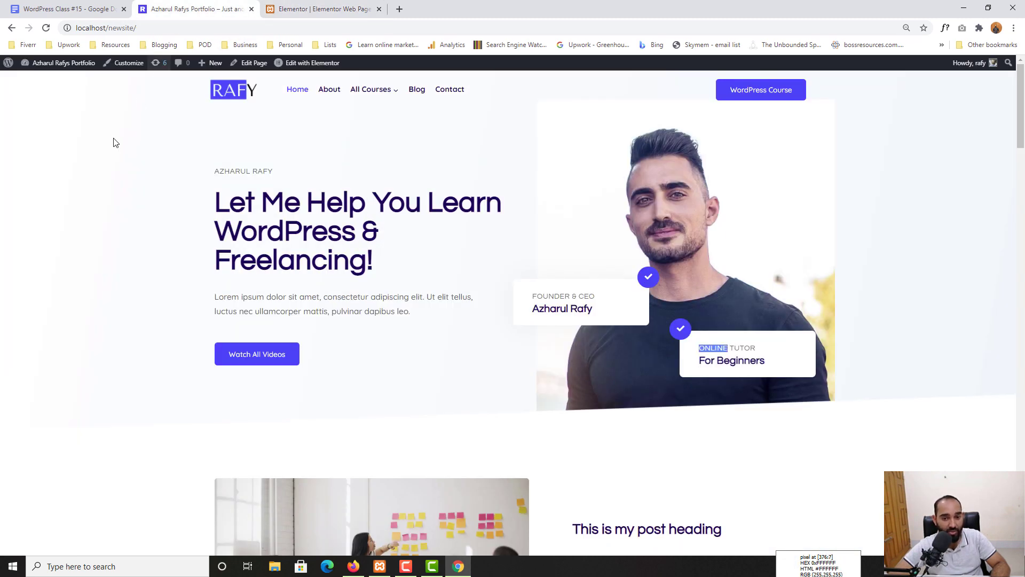
{"action": "left_click_drag", "start_coordinate": [704, 346], "coordinate": [687, 360]}
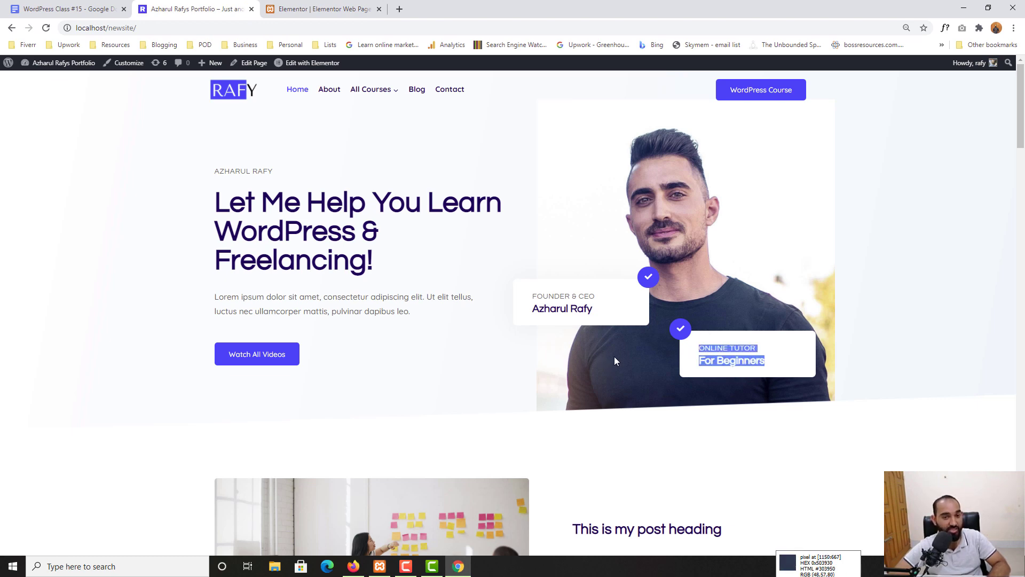
{"action": "left_click", "coordinate": [323, 9]}
{"action": "left_click", "coordinate": [678, 152]}
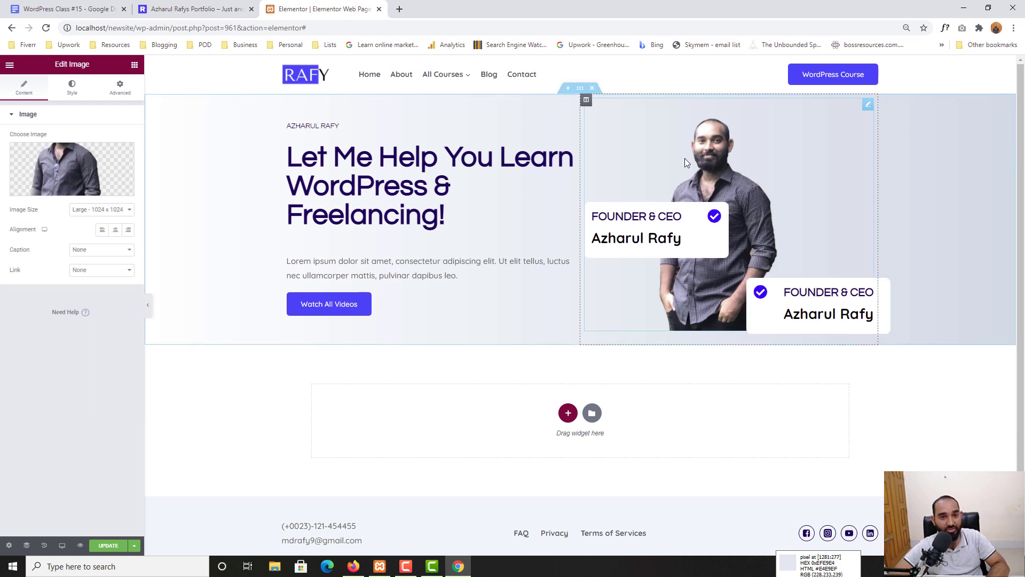
{"action": "left_click", "coordinate": [46, 196]}
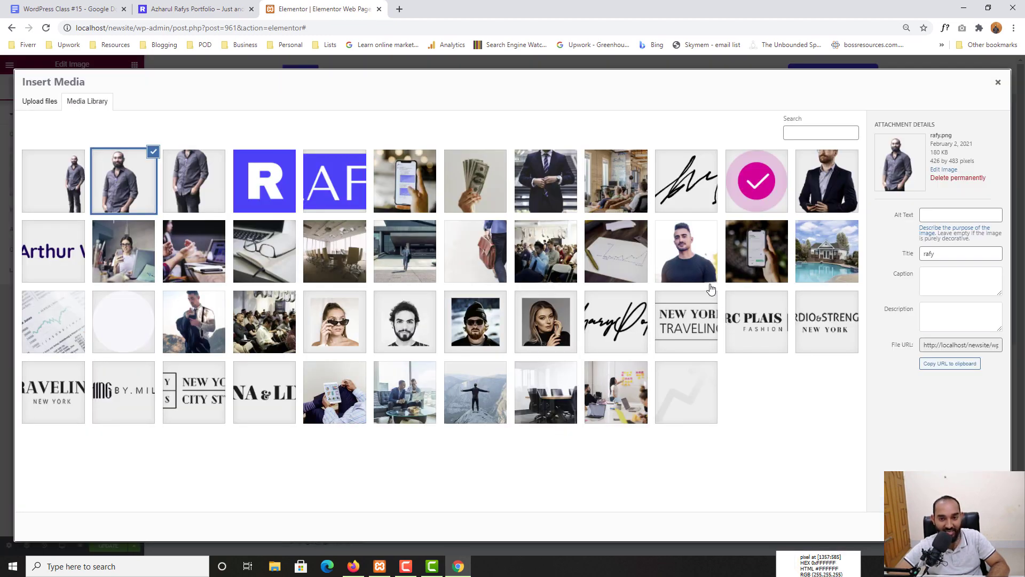
{"action": "left_click", "coordinate": [691, 254]}
{"action": "left_click", "coordinate": [980, 526]}
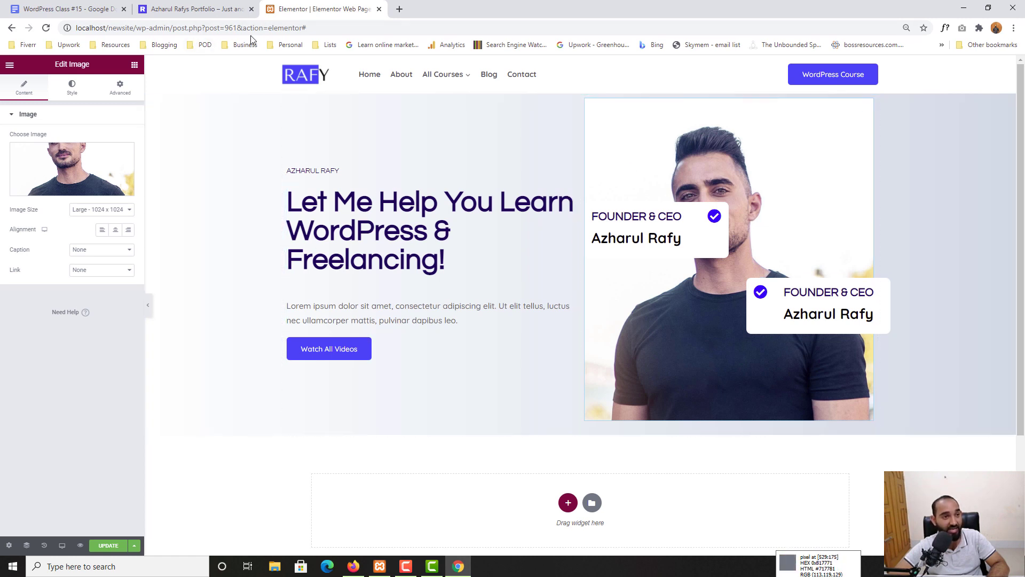
{"action": "left_click", "coordinate": [225, 5]}
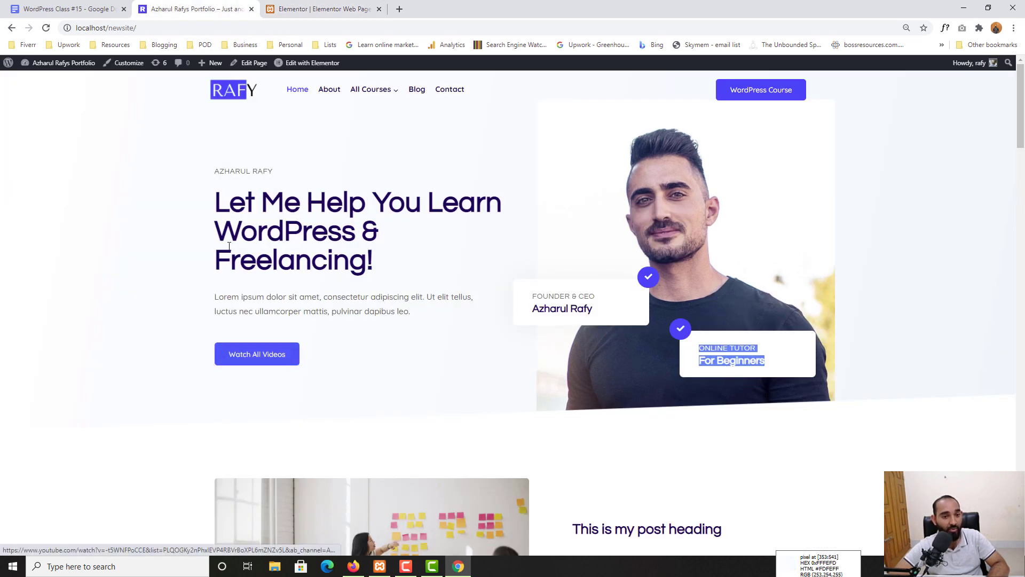
{"action": "left_click", "coordinate": [299, 8]}
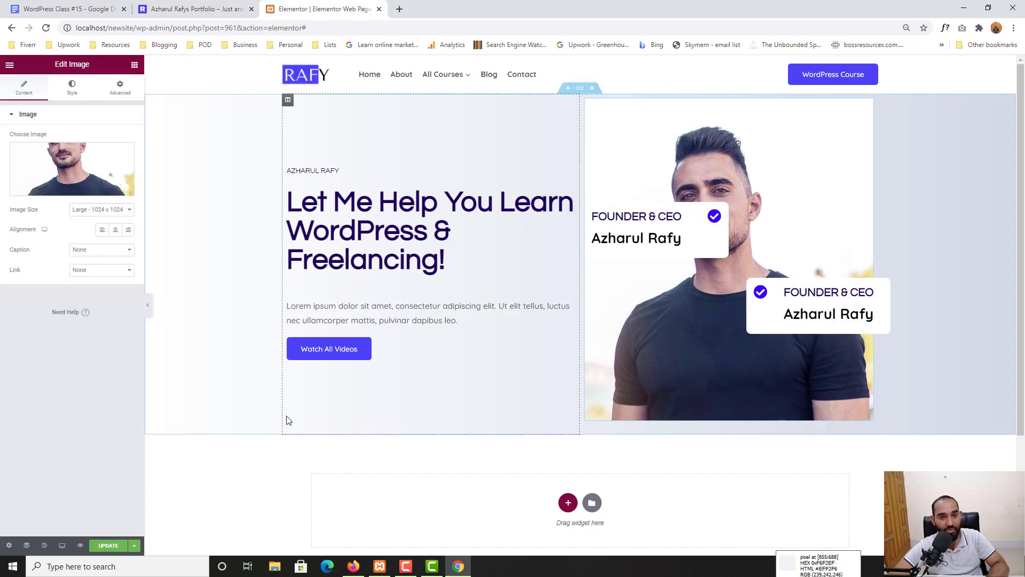
{"action": "left_click", "coordinate": [86, 6]}
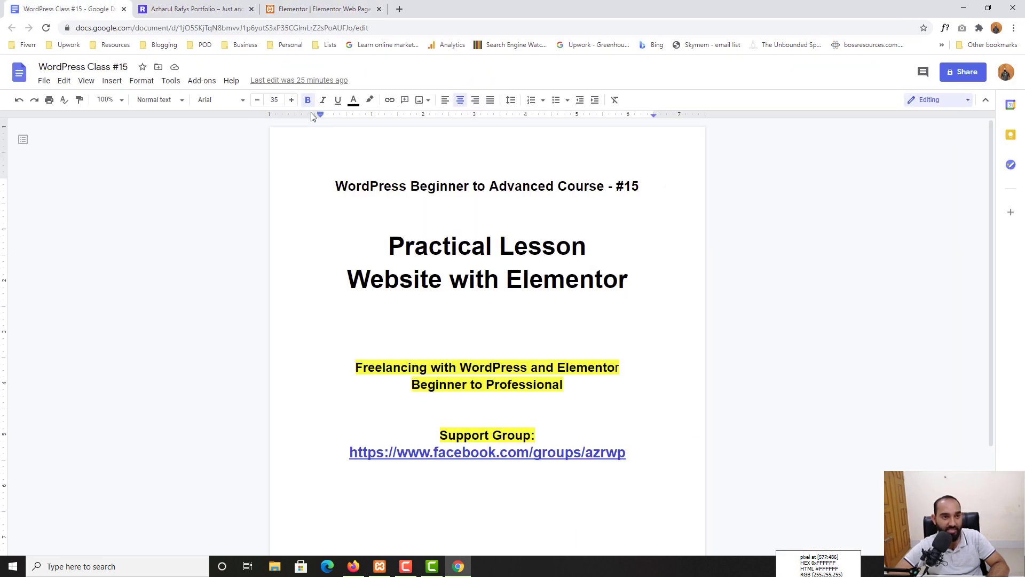
{"action": "left_click", "coordinate": [319, 9]}
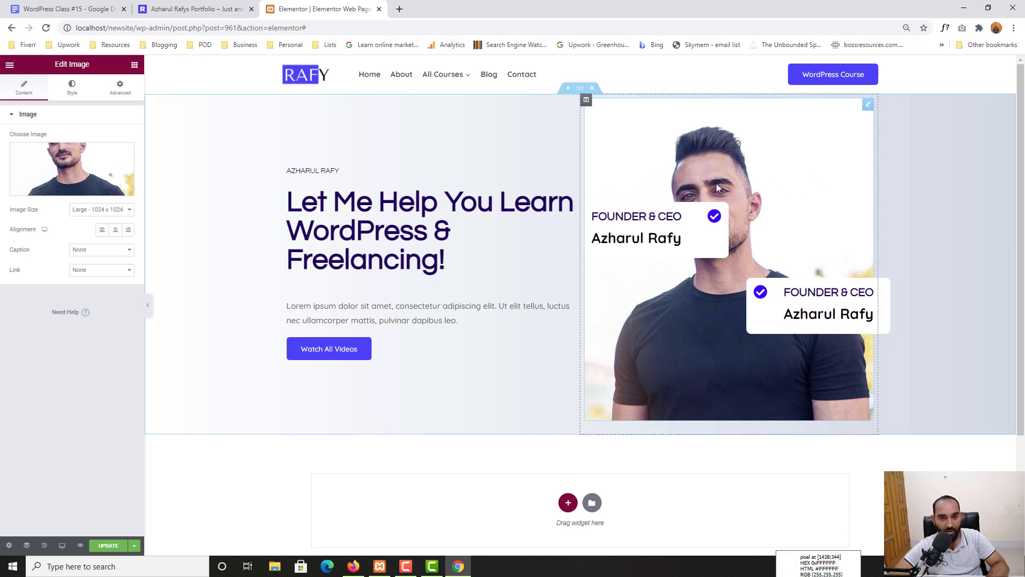
- Narrow the image column to about 44% width and move both icon boxes down over the man's chest
{"action": "left_click_drag", "start_coordinate": [579, 263], "coordinate": [615, 264]}
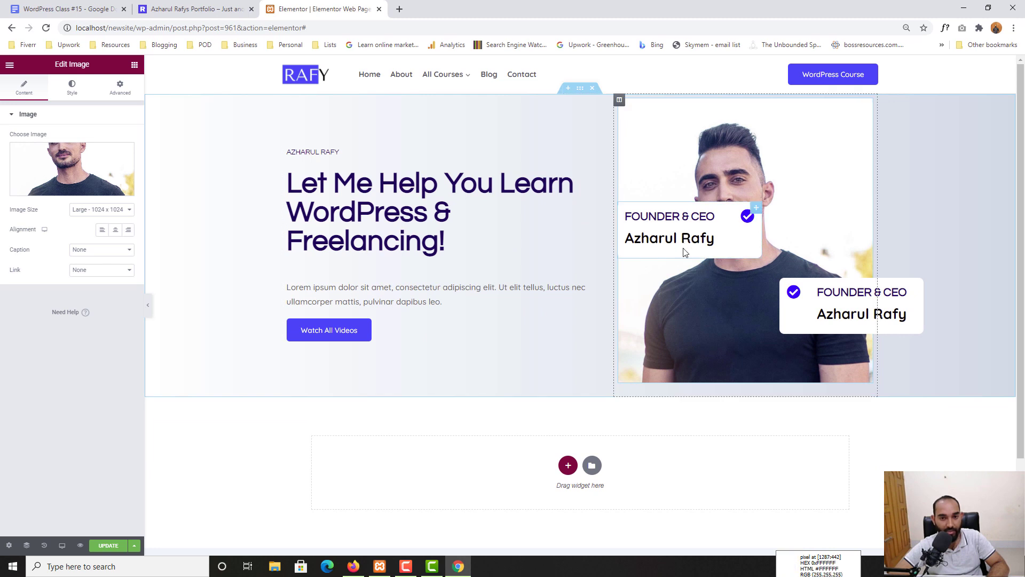
{"action": "left_click_drag", "start_coordinate": [686, 252], "coordinate": [671, 323]}
{"action": "left_click_drag", "start_coordinate": [863, 308], "coordinate": [865, 350]}
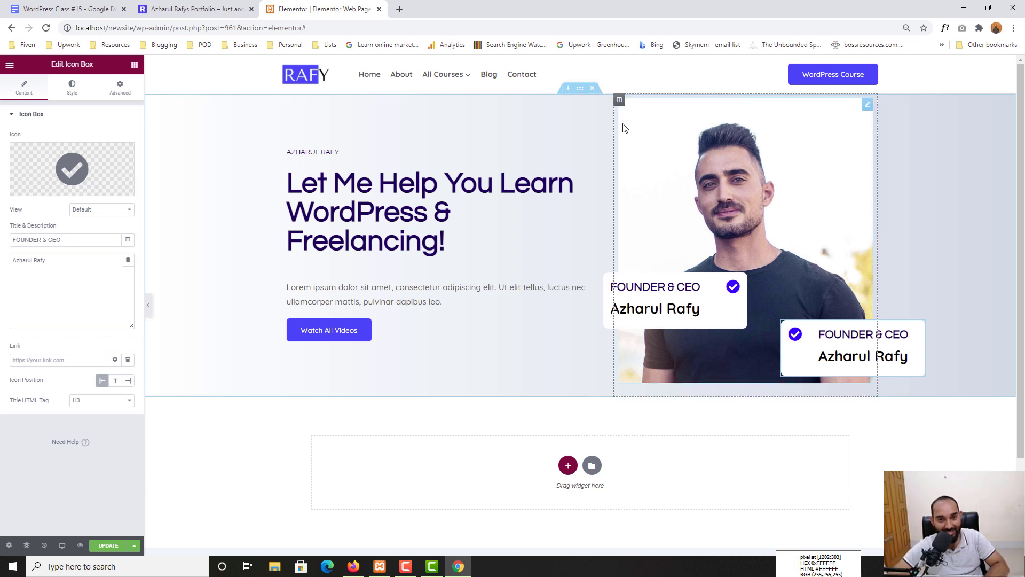
- Set the image column's margin and padding to 0 on all sides
{"action": "left_click", "coordinate": [620, 100]}
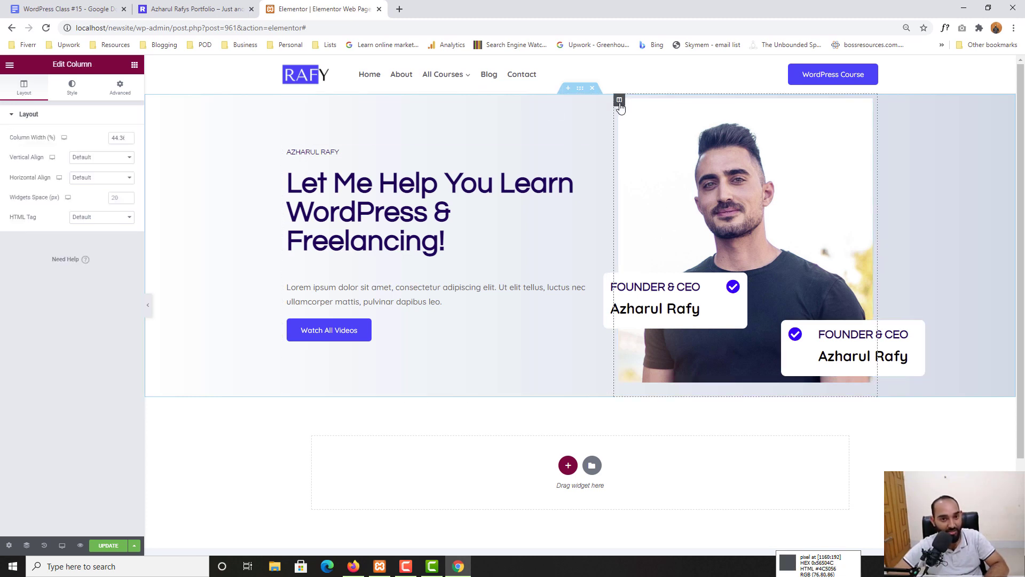
{"action": "left_click", "coordinate": [121, 90]}
{"action": "left_click", "coordinate": [122, 151]}
{"action": "left_click", "coordinate": [122, 187]}
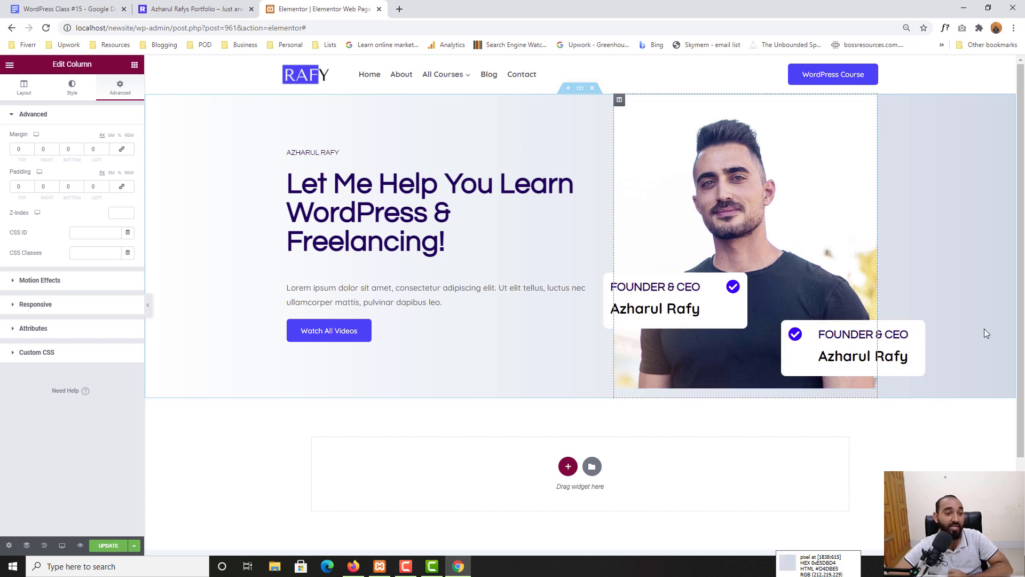
- Check the homepage's hero for comparison and open the hero section's background settings
{"action": "left_click", "coordinate": [207, 2]}
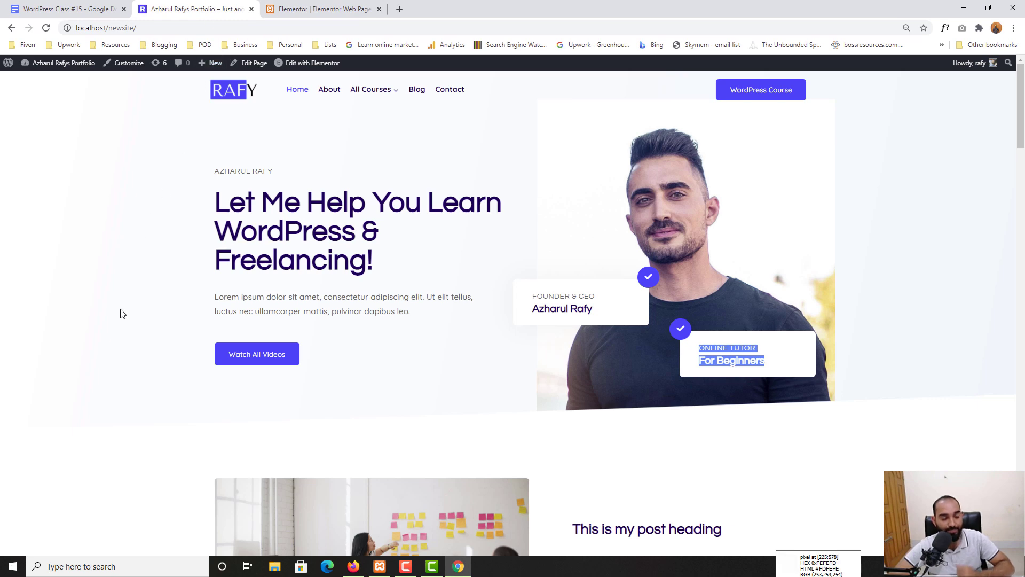
{"action": "left_click", "coordinate": [320, 9]}
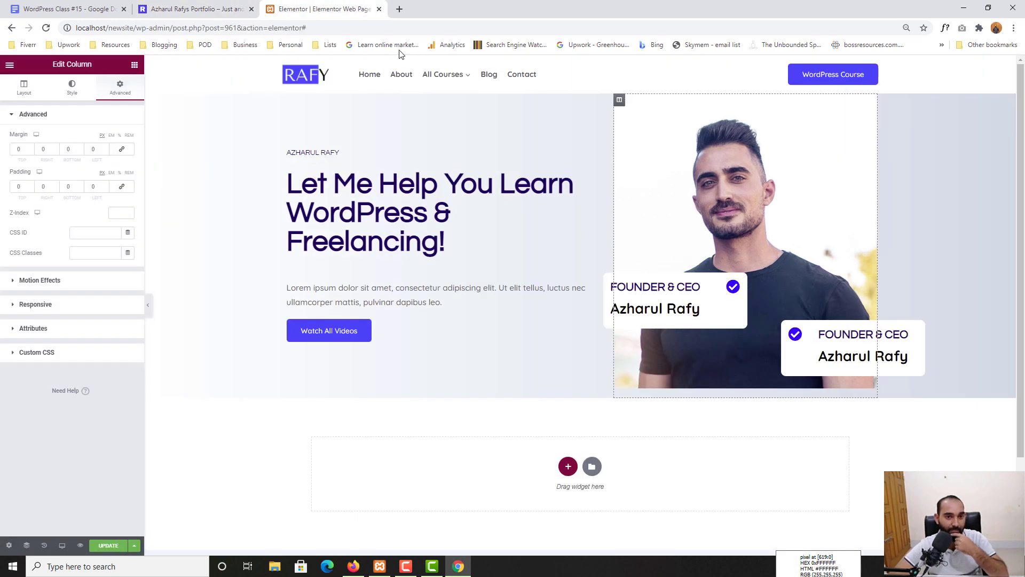
{"action": "left_click", "coordinate": [574, 91]}
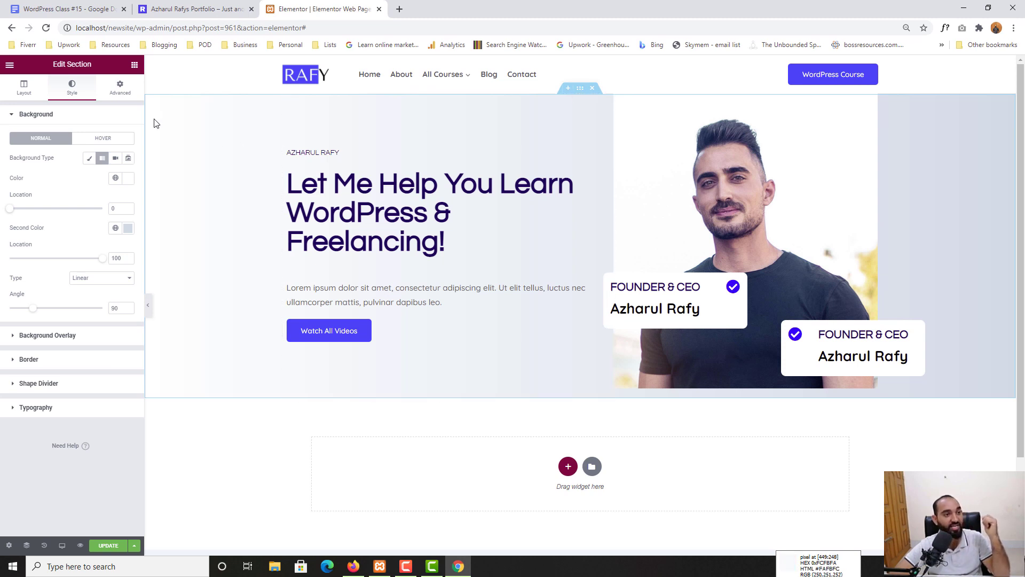
- Unlink the hero section's padding values and set both its top and bottom padding to 100 px
{"action": "left_click", "coordinate": [132, 90]}
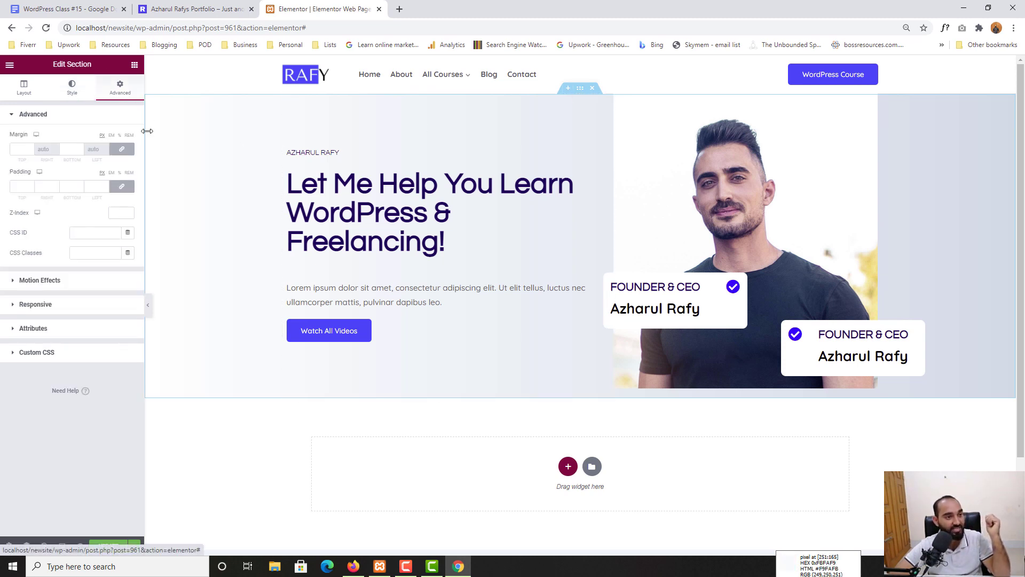
{"action": "left_click", "coordinate": [122, 186]}
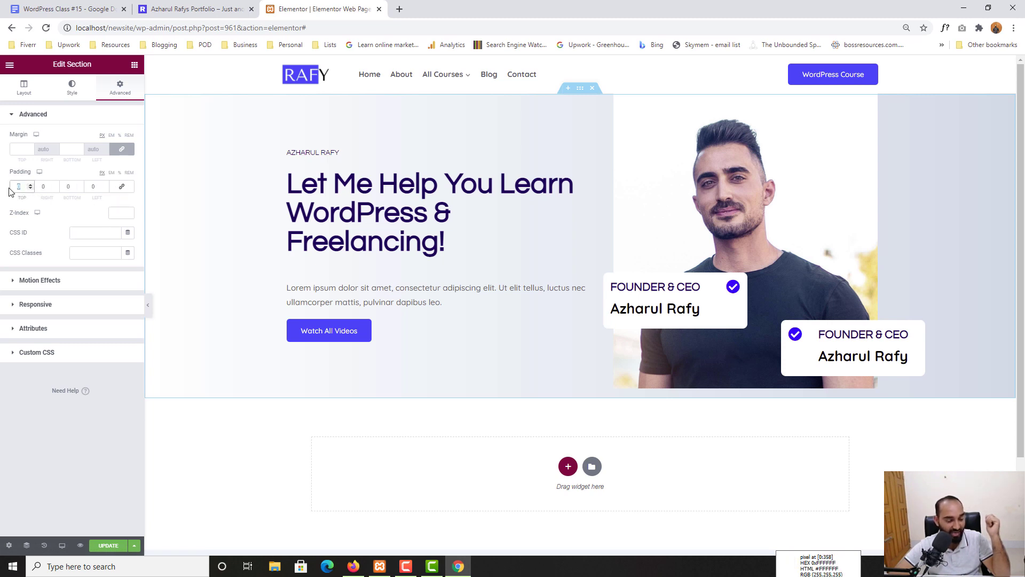
{"action": "type", "text": "100"}
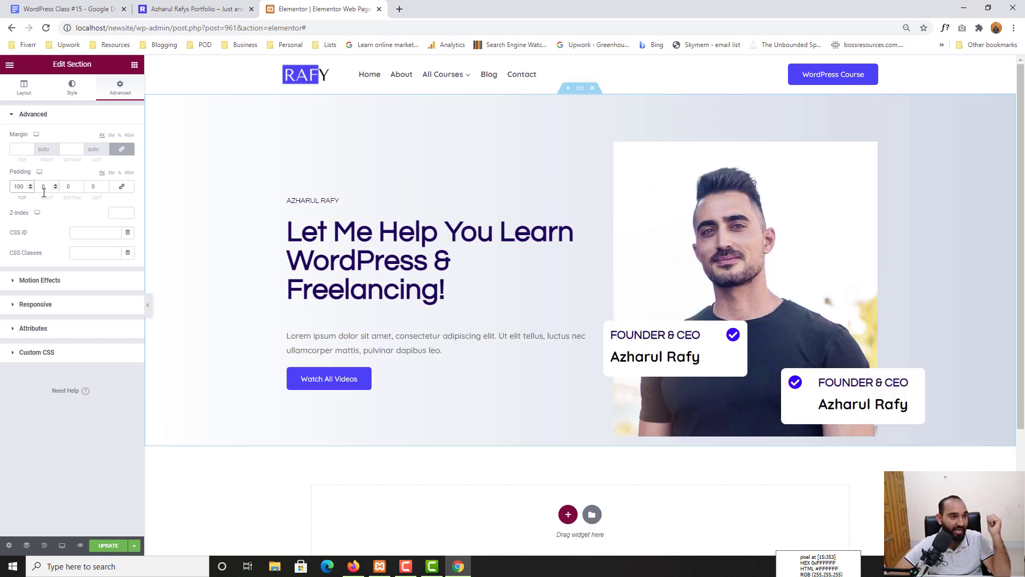
{"action": "left_click", "coordinate": [74, 190]}
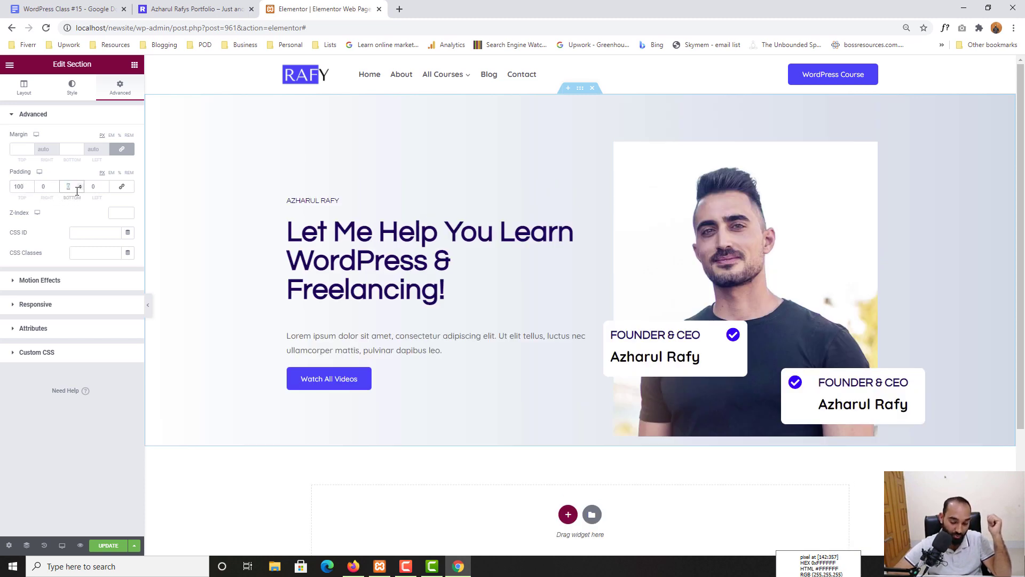
{"action": "type", "text": "100"}
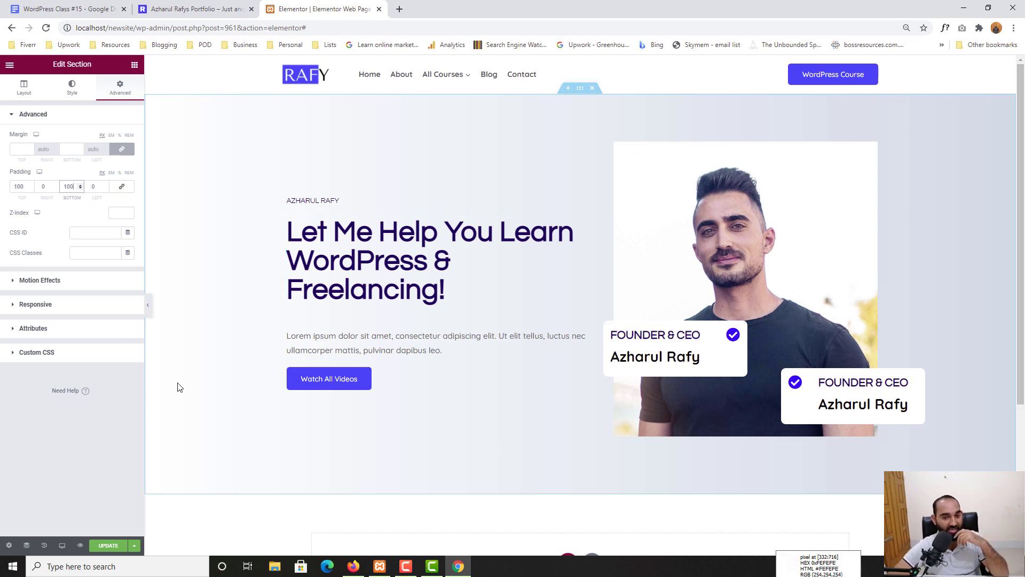
- Compare the hero section with the finished portfolio page and set its top padding to 0
{"action": "left_click", "coordinate": [180, 7]}
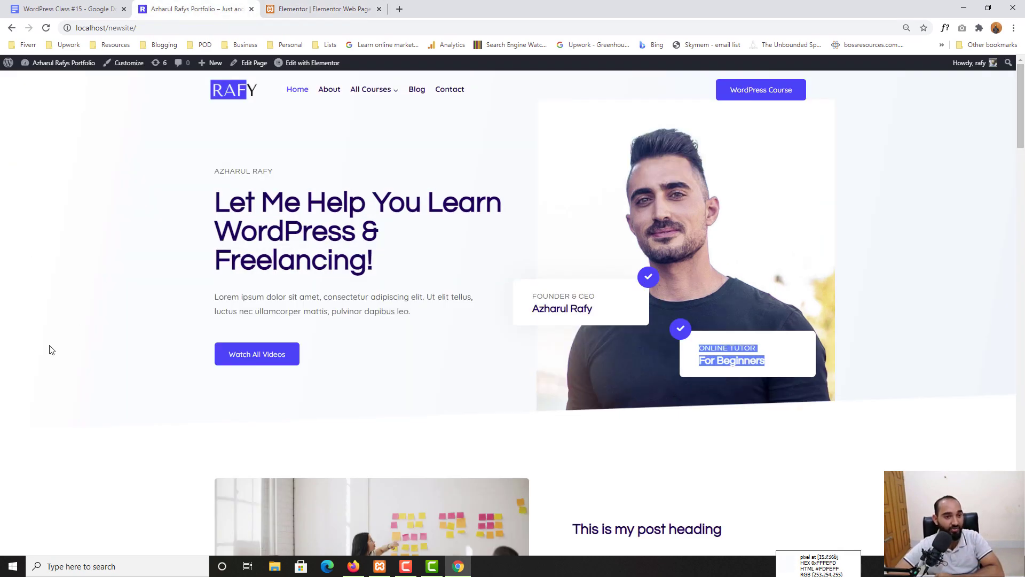
{"action": "left_click", "coordinate": [320, 9]}
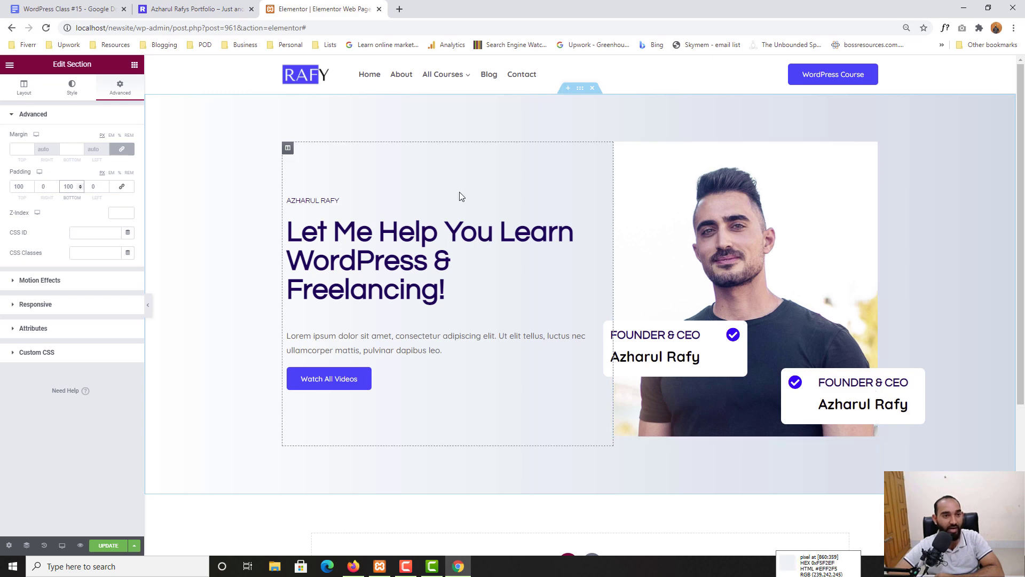
{"action": "left_click", "coordinate": [239, 5]}
{"action": "left_click", "coordinate": [320, 9]}
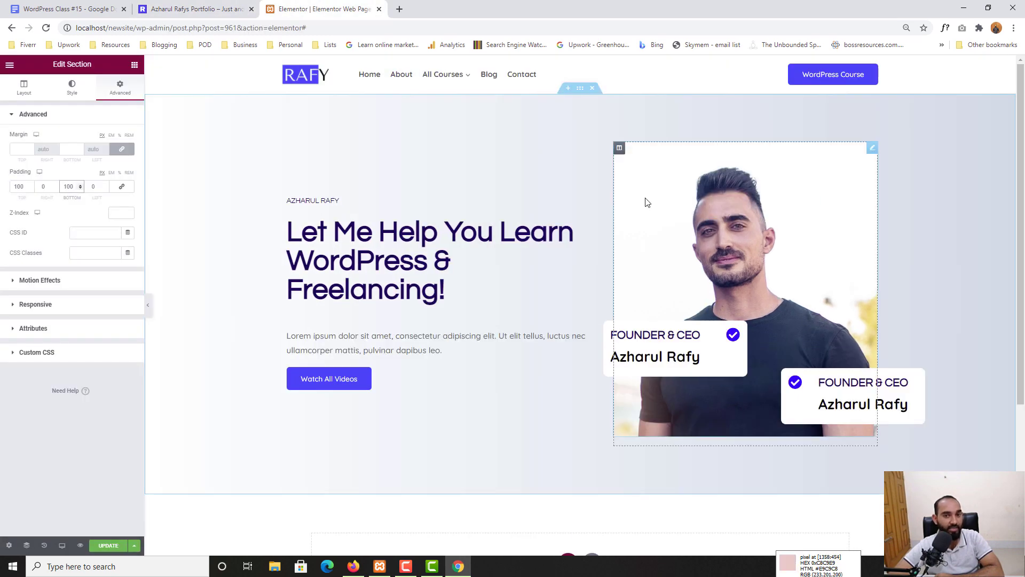
{"action": "left_click_drag", "start_coordinate": [24, 188], "coordinate": [1, 192]}
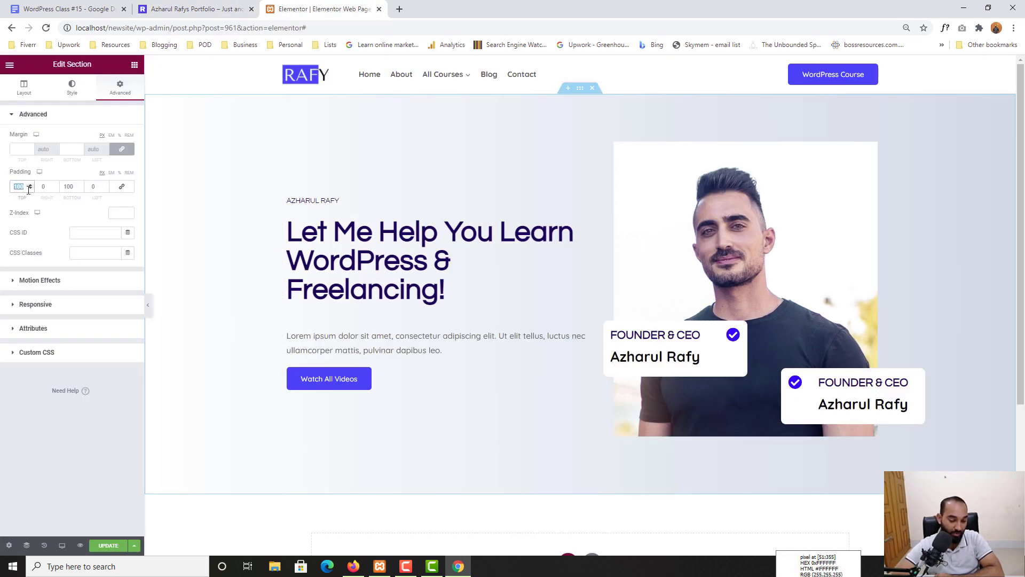
{"action": "type", "text": "0"}
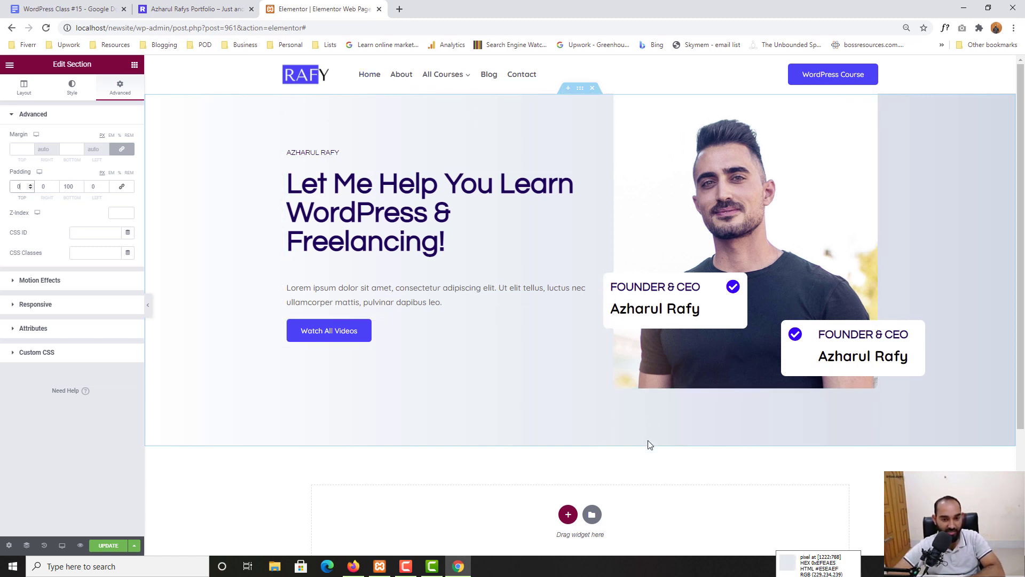
- Examine the slanted lower edge of the portfolio page's hero and open the hero section's bottom shape divider settings
{"action": "left_click", "coordinate": [176, 5]}
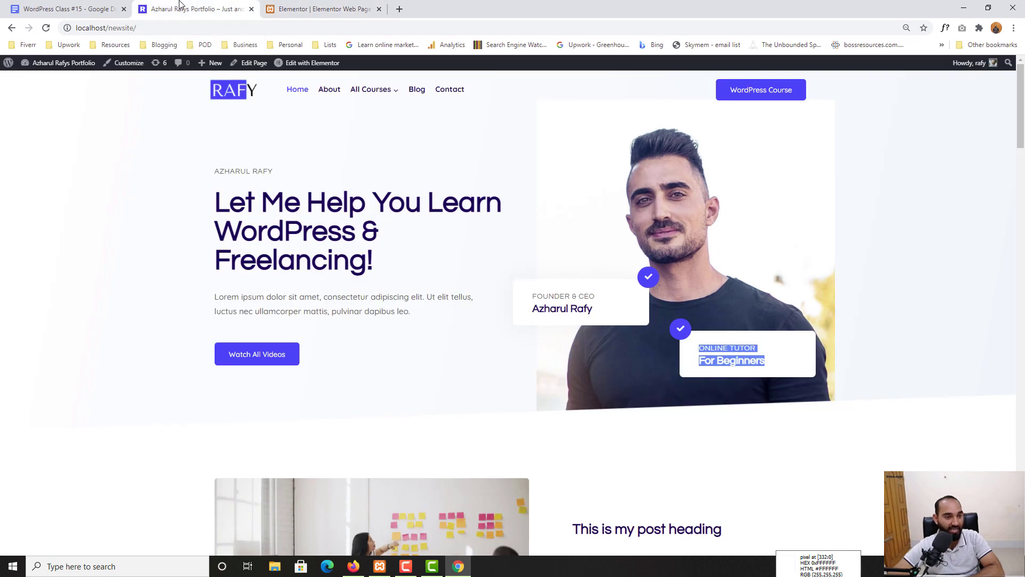
{"action": "scroll", "coordinate": [320, 307], "scroll_direction": "down", "scroll_amount": 2}
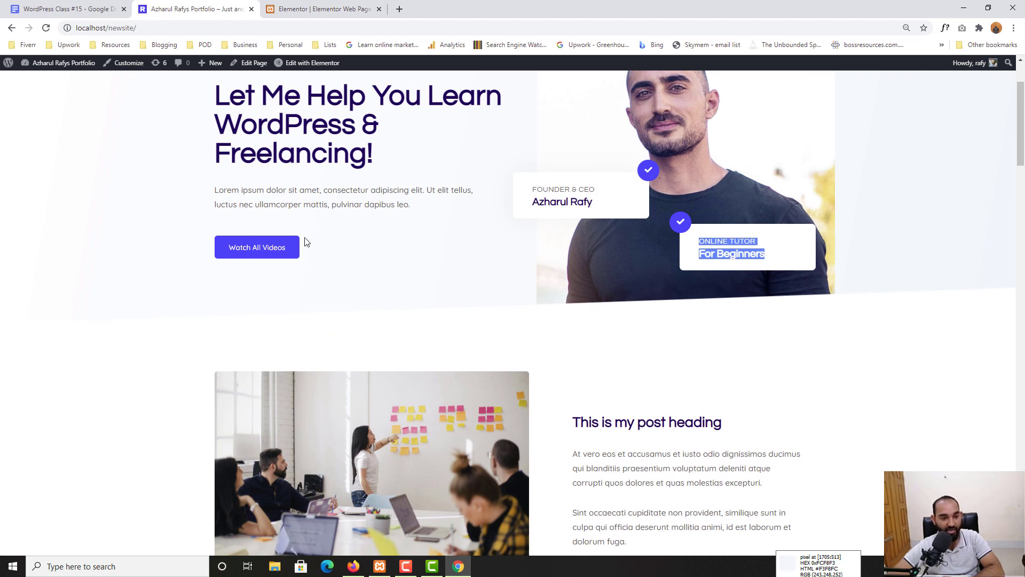
{"action": "left_click", "coordinate": [316, 9]}
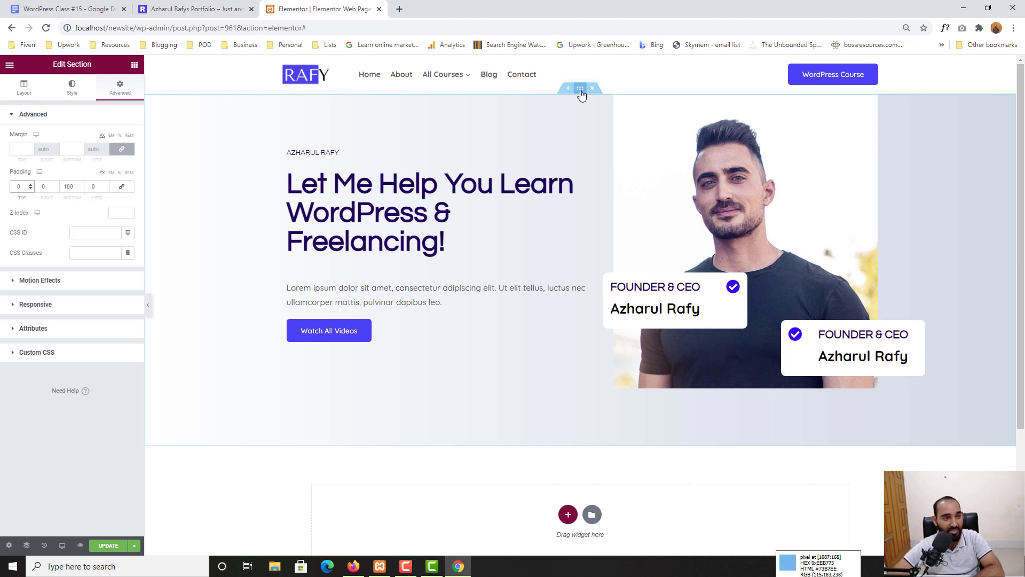
{"action": "left_click", "coordinate": [71, 90]}
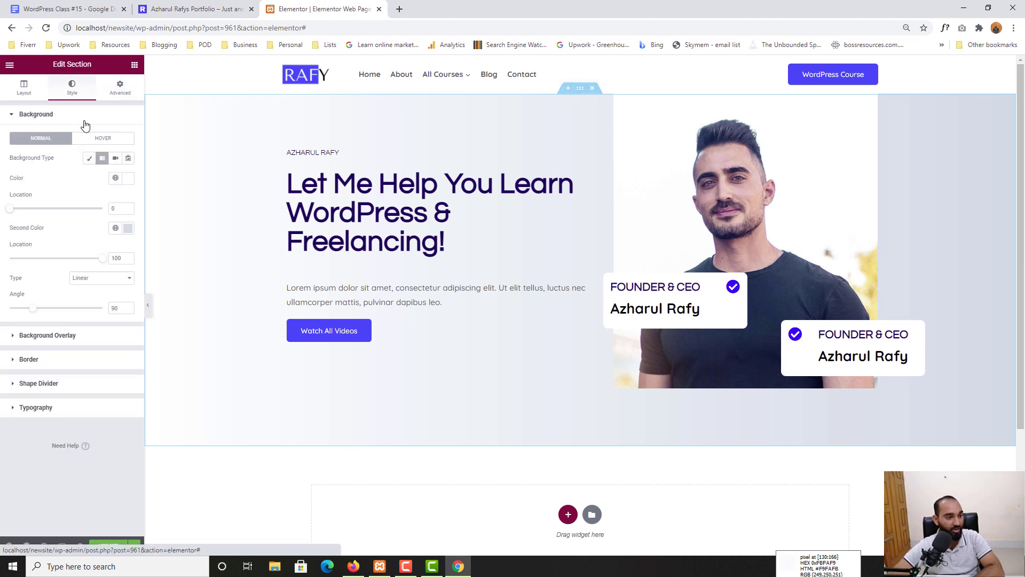
{"action": "left_click", "coordinate": [39, 383]}
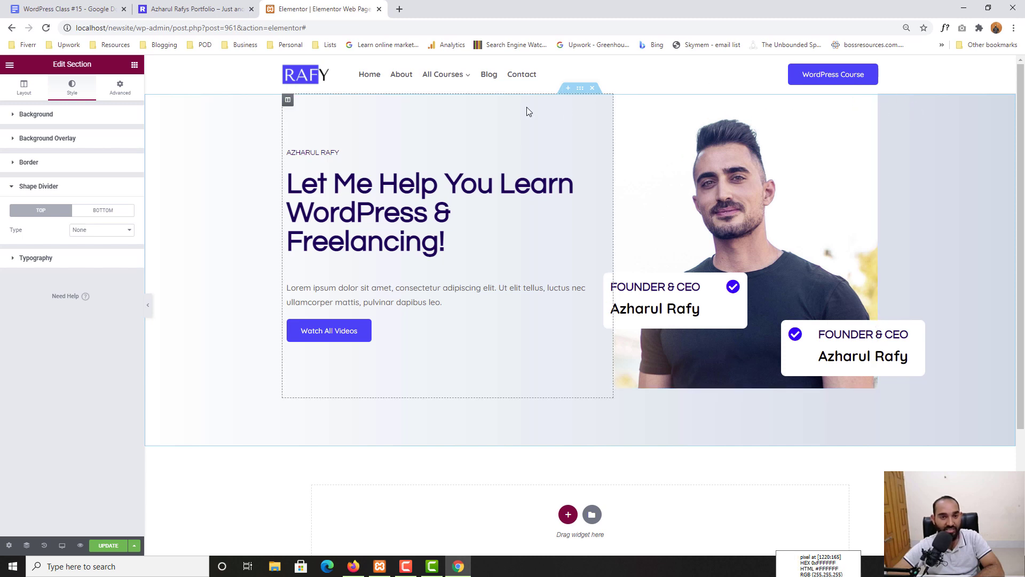
{"action": "left_click", "coordinate": [111, 213]}
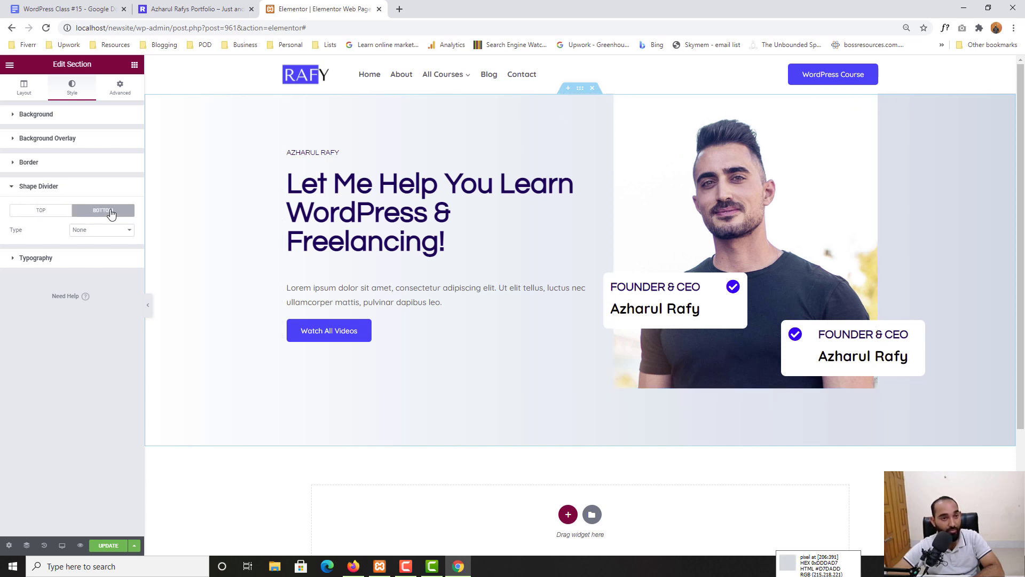
{"action": "key", "text": "ctrl+shift+Tab"}
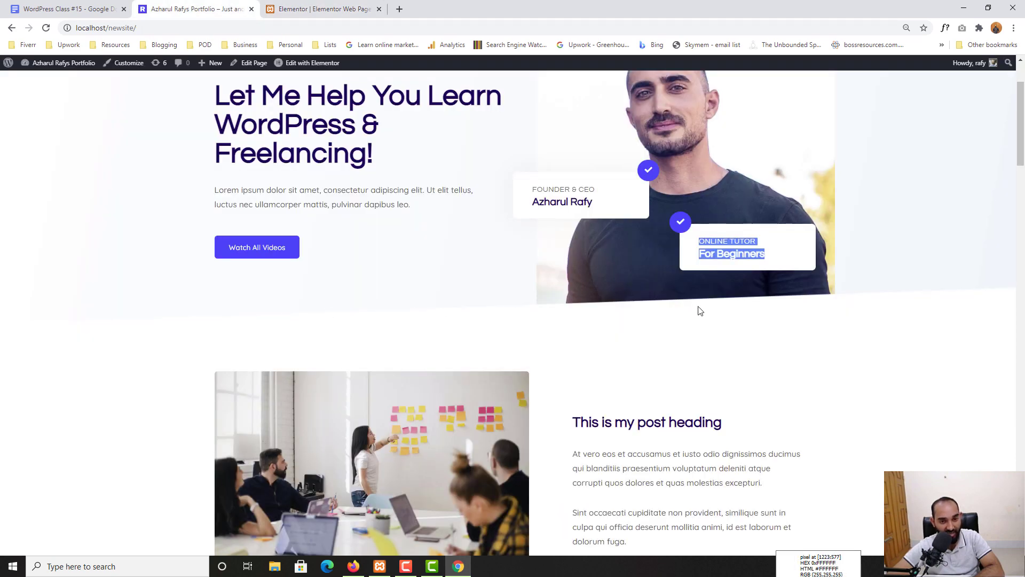
{"action": "key", "text": "ctrl+Tab"}
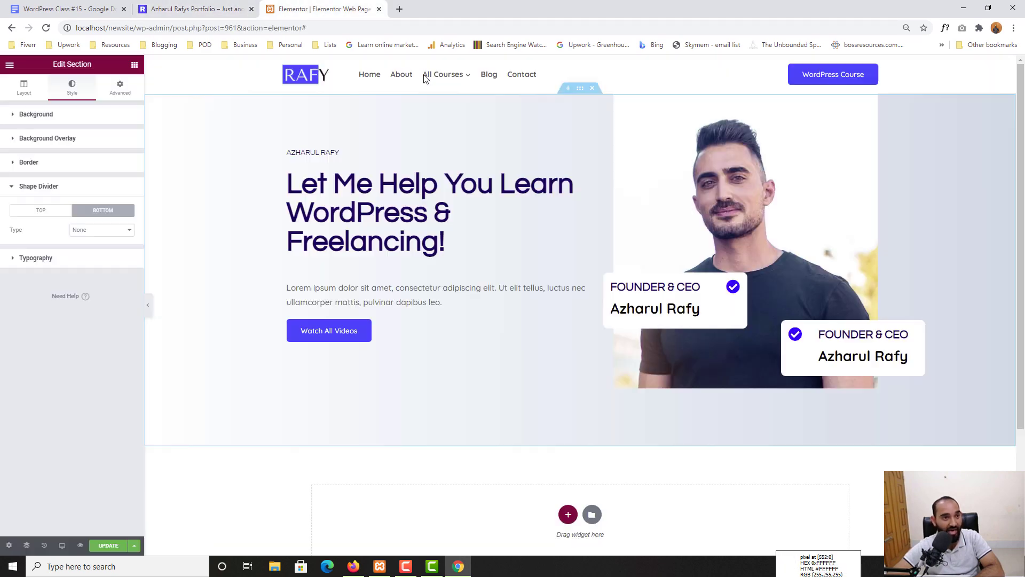
- Try the Drops, Zigzag, Split, Waves Pattern and Pyramids shapes on the hero section's bottom divider
{"action": "left_click", "coordinate": [107, 235]}
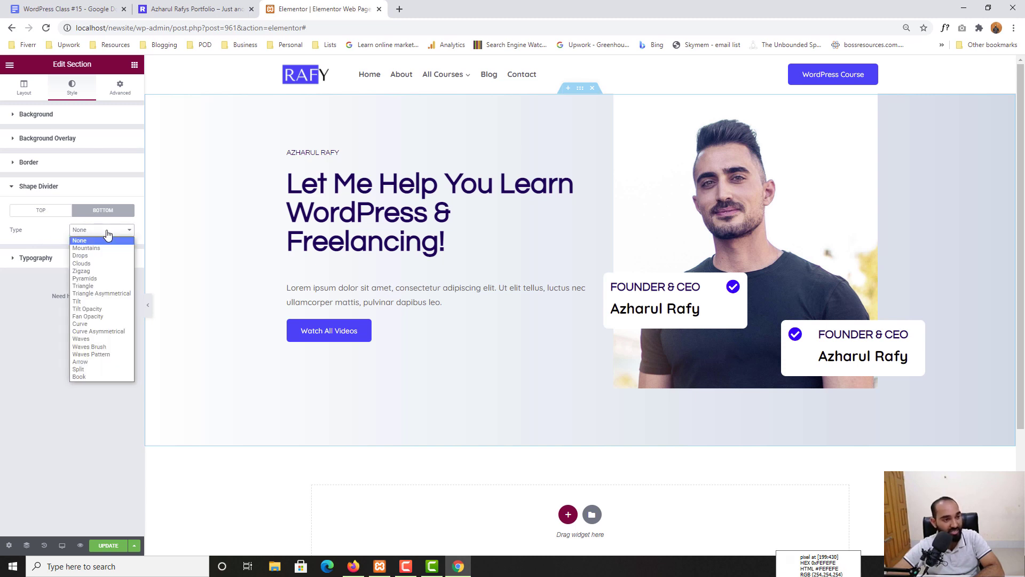
{"action": "left_click", "coordinate": [96, 255]}
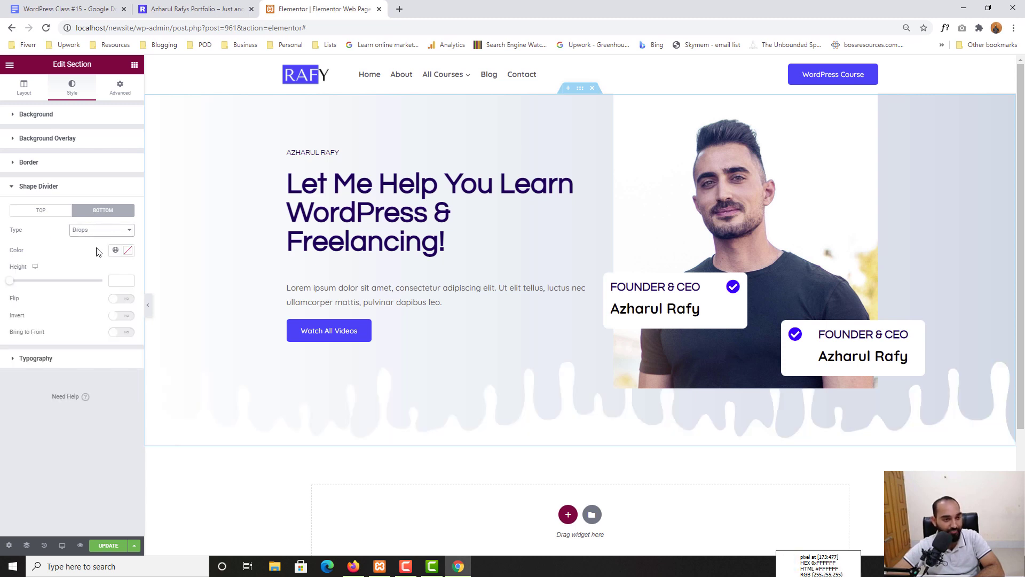
{"action": "left_click", "coordinate": [101, 235]}
{"action": "left_click", "coordinate": [99, 271]}
{"action": "left_click", "coordinate": [97, 235]}
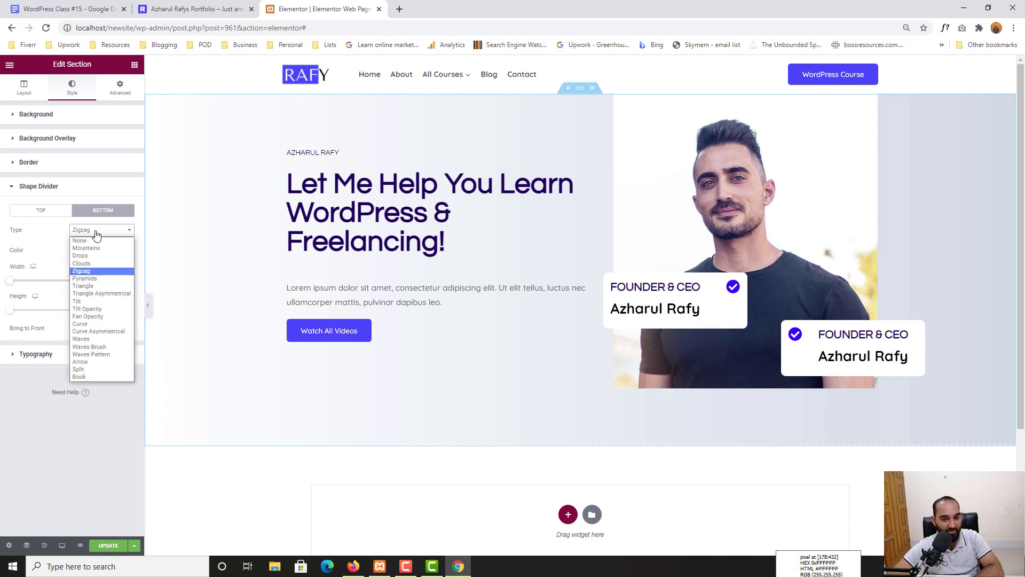
{"action": "left_click", "coordinate": [94, 369]}
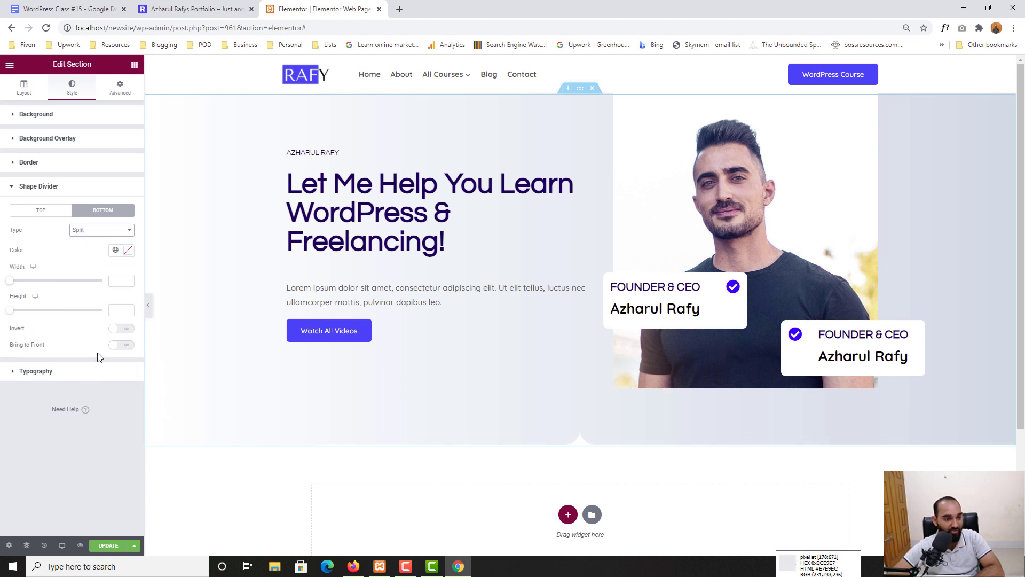
{"action": "left_click", "coordinate": [101, 230]}
{"action": "left_click", "coordinate": [104, 354]}
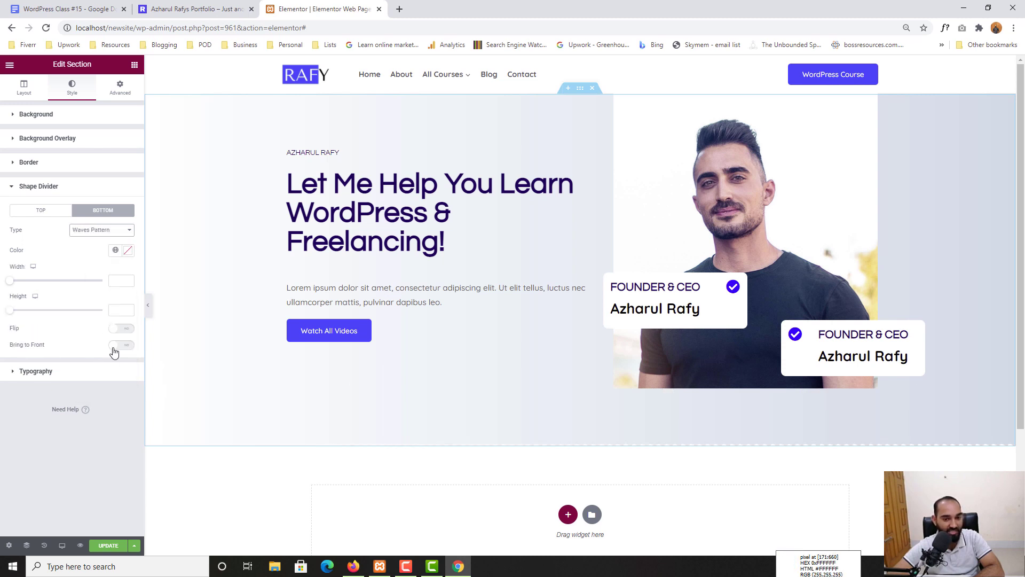
{"action": "left_click", "coordinate": [107, 230]}
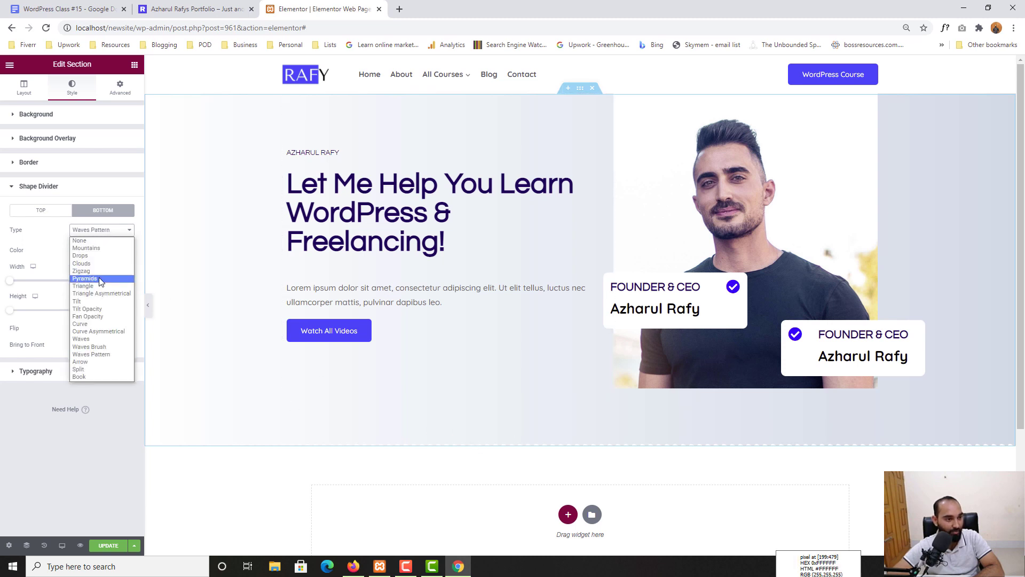
{"action": "left_click", "coordinate": [97, 279]}
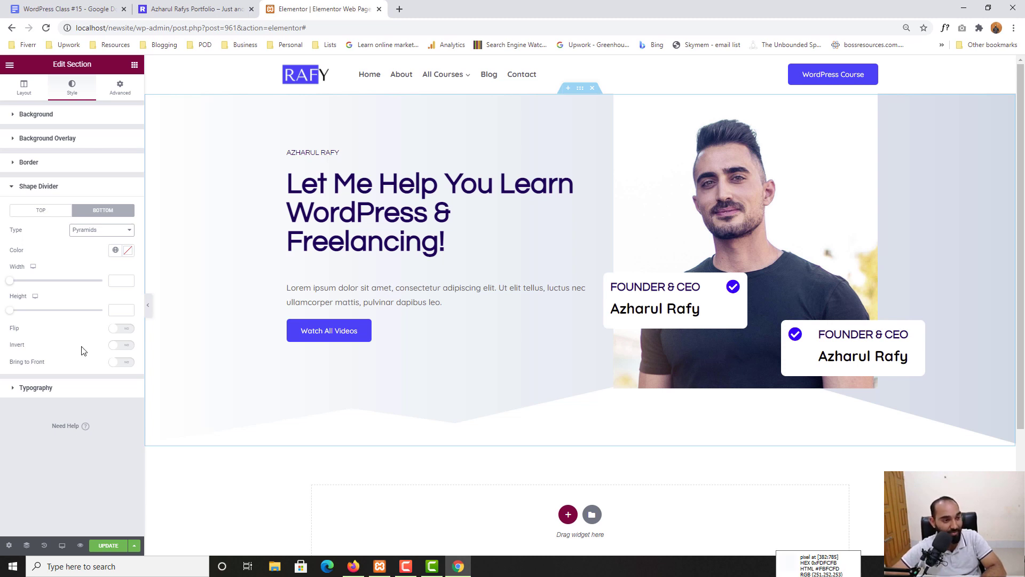
- Apply a Tilt shape divider to the hero section's bottom edge, flip it and bring it to front
{"action": "left_click", "coordinate": [85, 233]}
{"action": "left_click", "coordinate": [79, 297]}
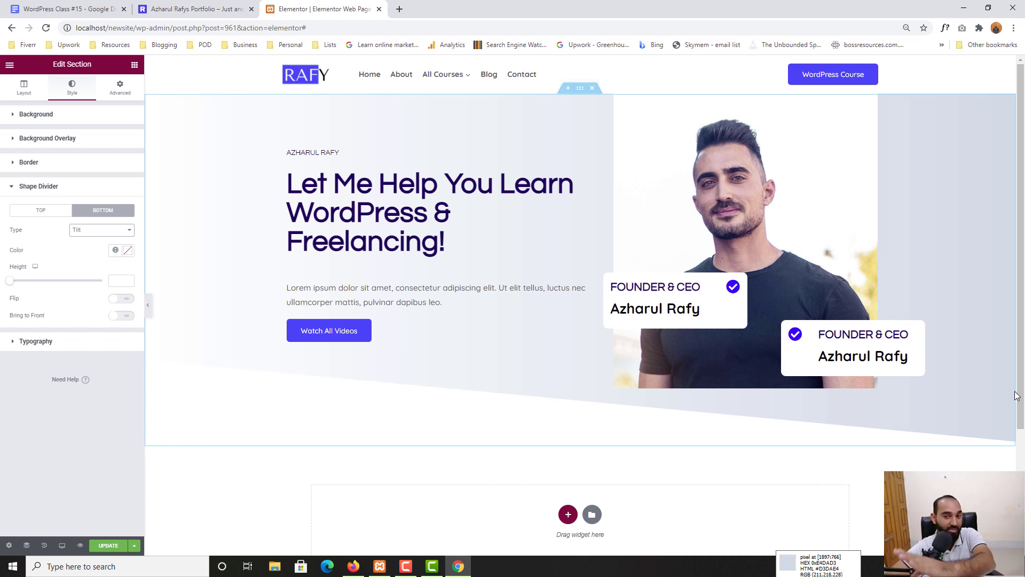
{"action": "left_click", "coordinate": [223, 2]}
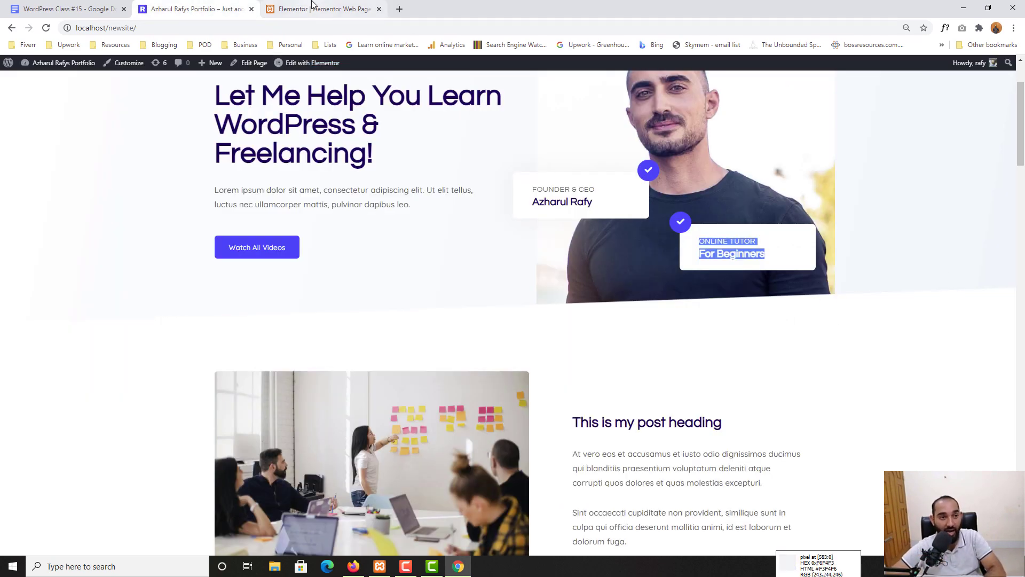
{"action": "left_click", "coordinate": [297, 11]}
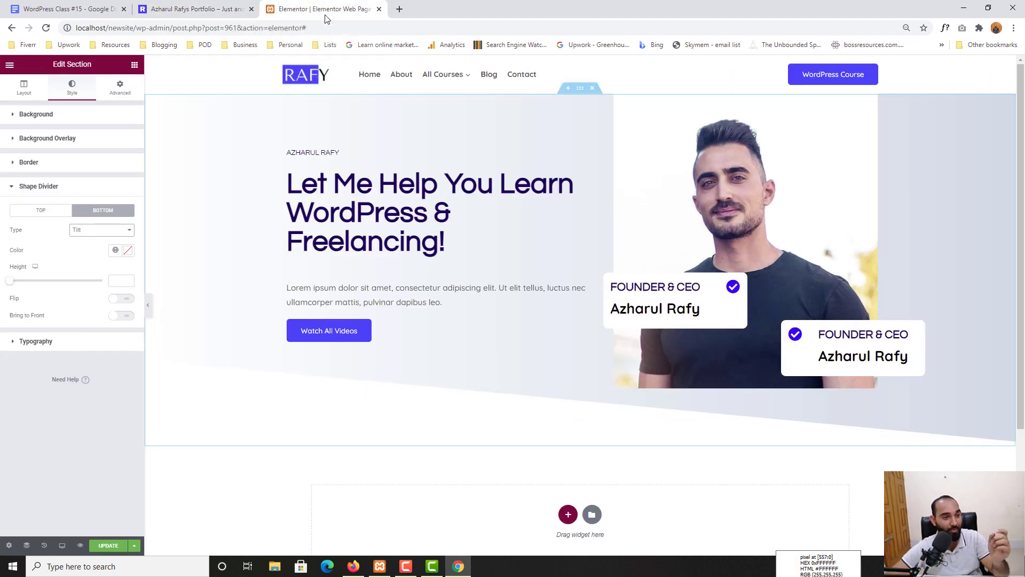
{"action": "left_click", "coordinate": [117, 300]}
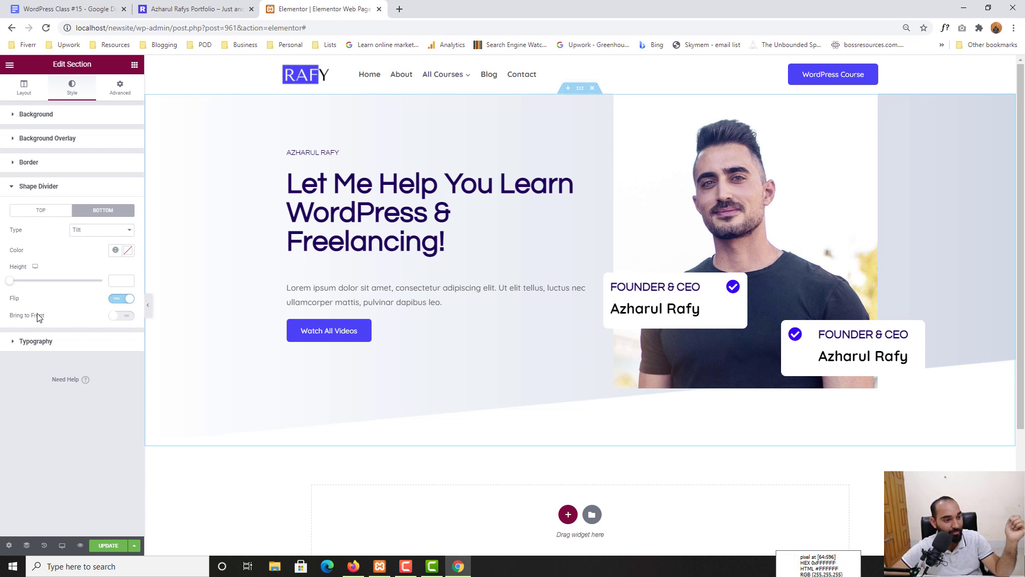
{"action": "left_click", "coordinate": [122, 316]}
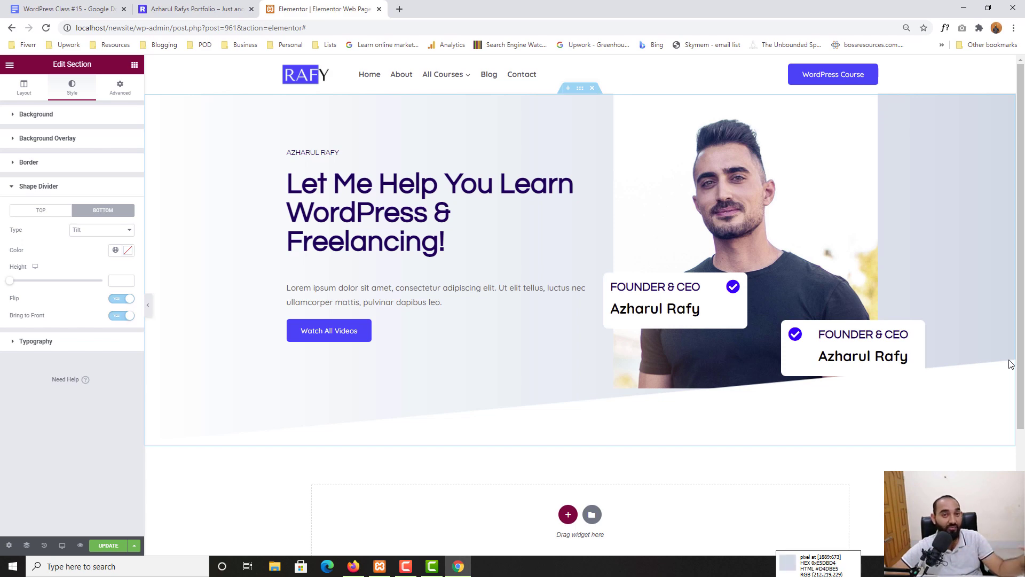
- Move both Founder & CEO icon boxes higher over the photo, clear of the slanted divider, and compare them with the portfolio page
{"action": "left_click", "coordinate": [187, 5]}
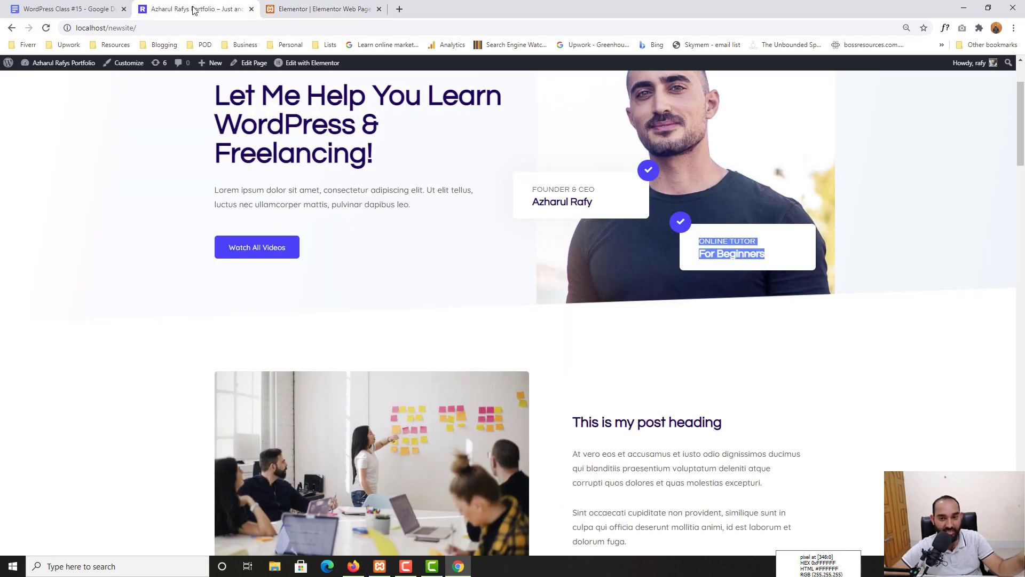
{"action": "left_click", "coordinate": [320, 9]}
{"action": "left_click", "coordinate": [825, 326]}
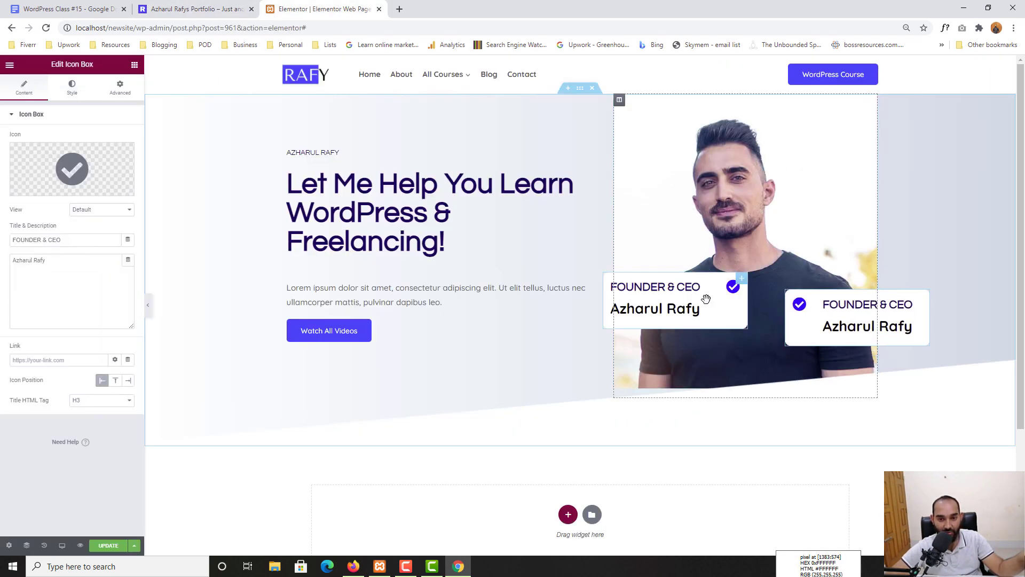
{"action": "left_click_drag", "start_coordinate": [705, 298], "coordinate": [691, 269]}
{"action": "left_click_drag", "start_coordinate": [847, 329], "coordinate": [827, 339]}
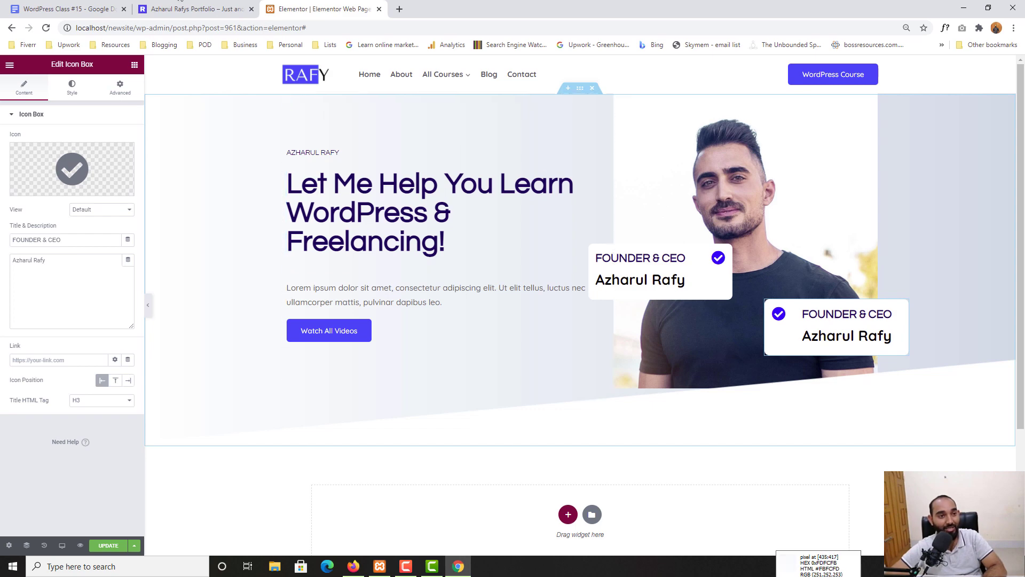
{"action": "left_click", "coordinate": [189, 7]}
{"action": "scroll", "coordinate": [366, 309], "scroll_direction": "up", "scroll_amount": 2}
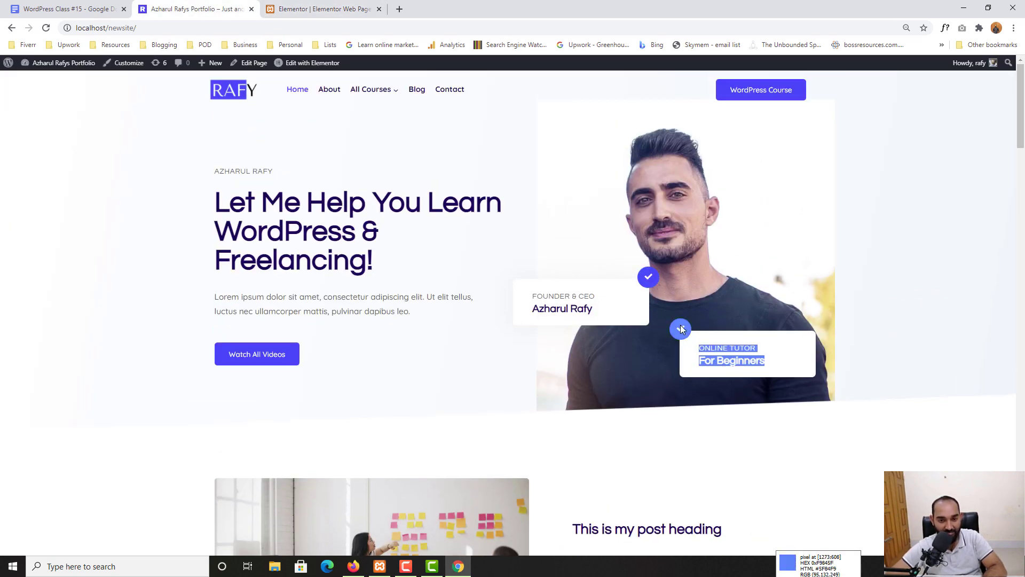
{"action": "key", "text": "ctrl+Tab"}
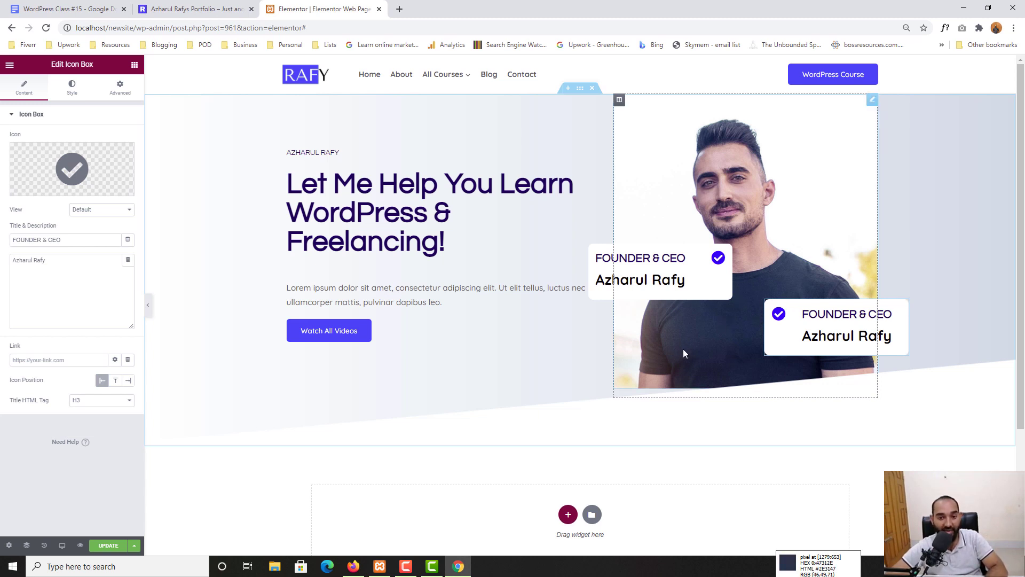
- Move the left Founder & CEO icon box slightly right and lower over the photo, and compare it with the portfolio page
{"action": "left_click", "coordinate": [635, 278]}
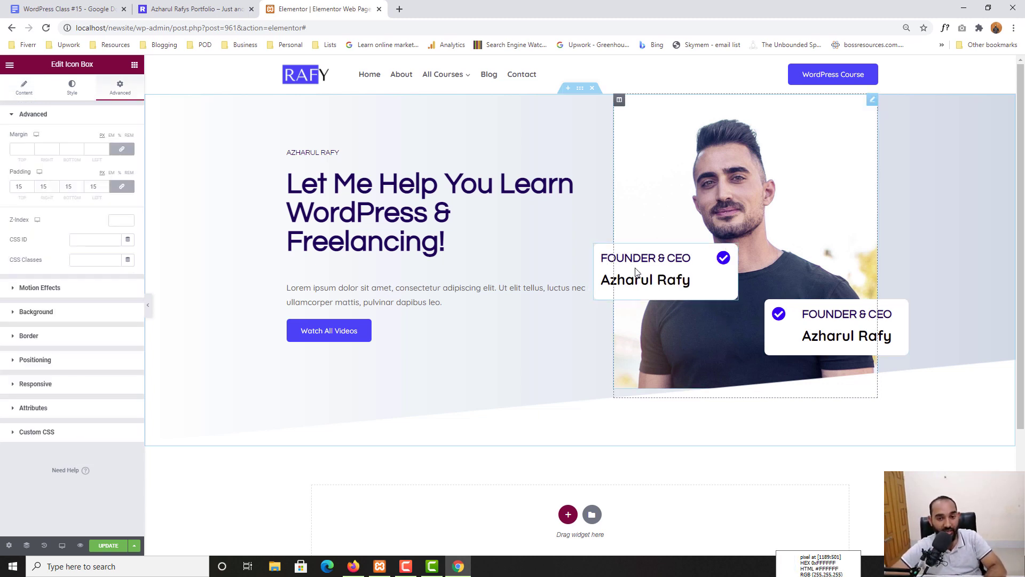
{"action": "left_click_drag", "start_coordinate": [636, 277], "coordinate": [644, 282]}
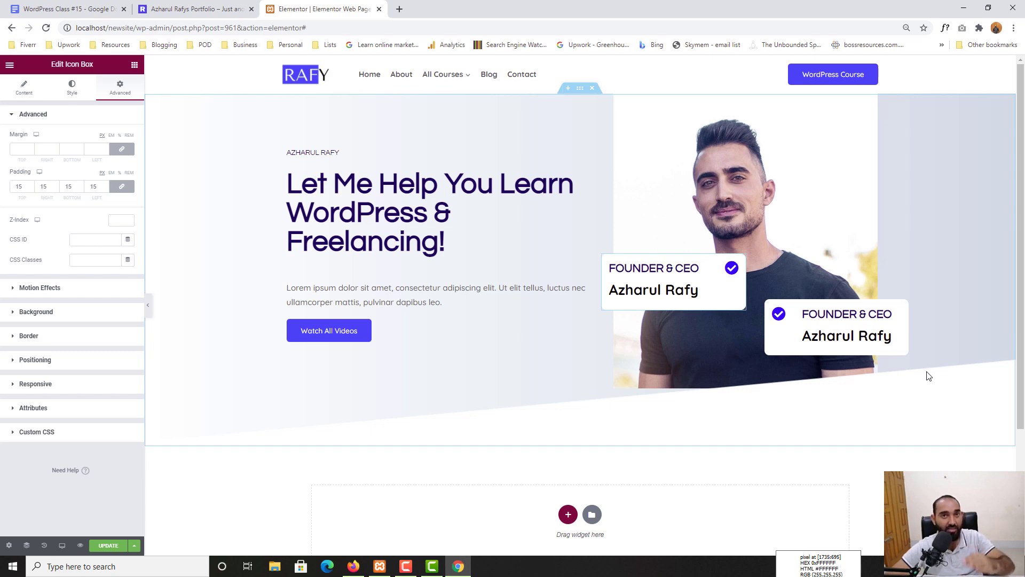
{"action": "left_click", "coordinate": [163, 5]}
{"action": "left_click", "coordinate": [346, 7]}
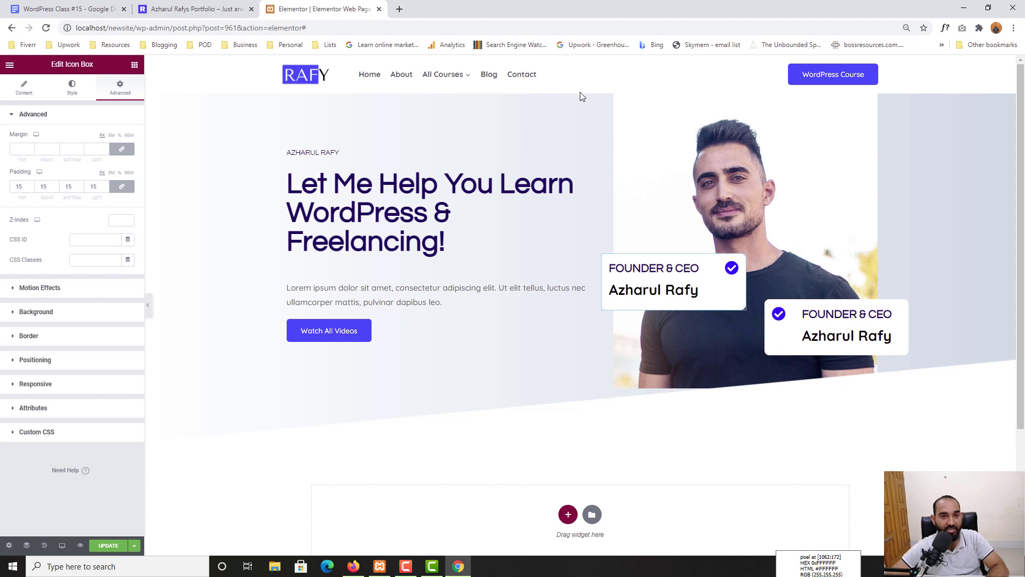
- Set the height of the hero section's bottom Tilt divider to 207, checking the slope against the portfolio page
{"action": "left_click", "coordinate": [233, 232]}
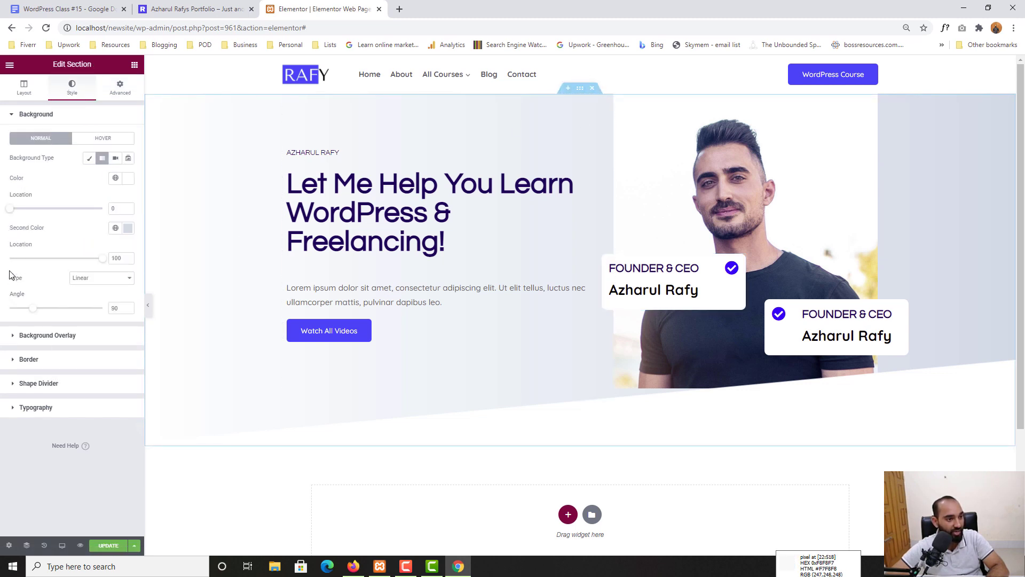
{"action": "left_click", "coordinate": [37, 382]}
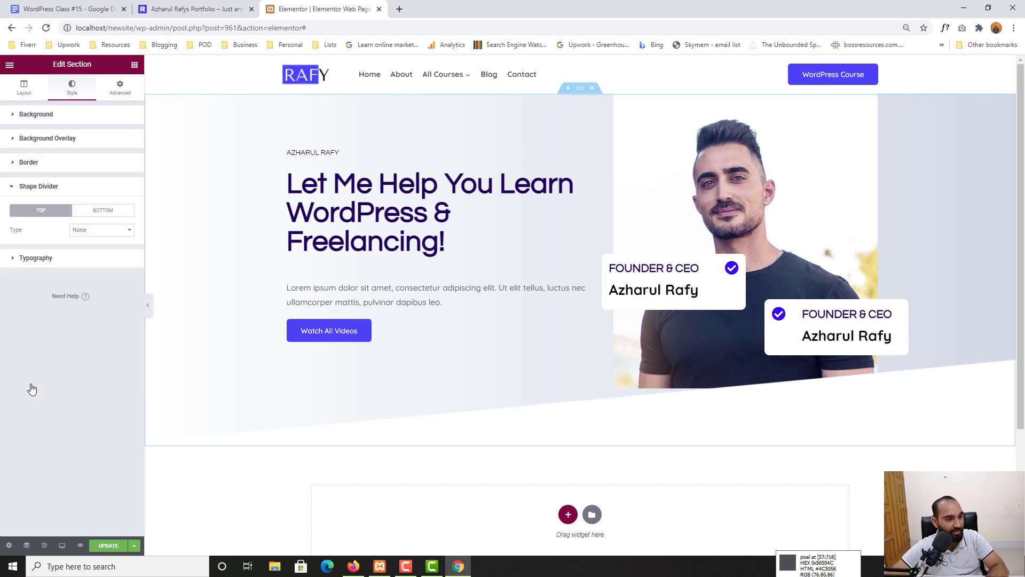
{"action": "left_click", "coordinate": [109, 211]}
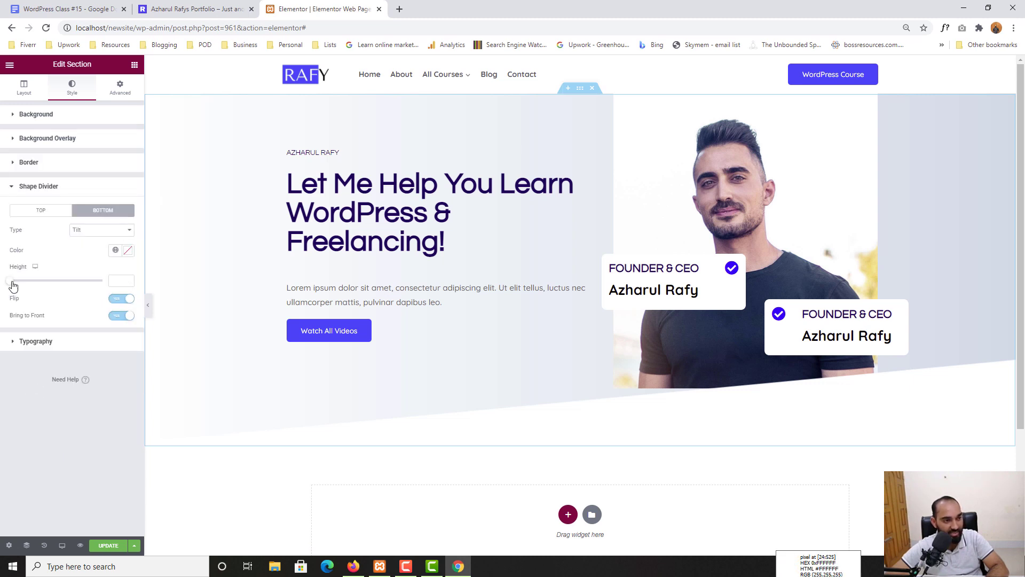
{"action": "left_click_drag", "start_coordinate": [13, 287], "coordinate": [44, 292]}
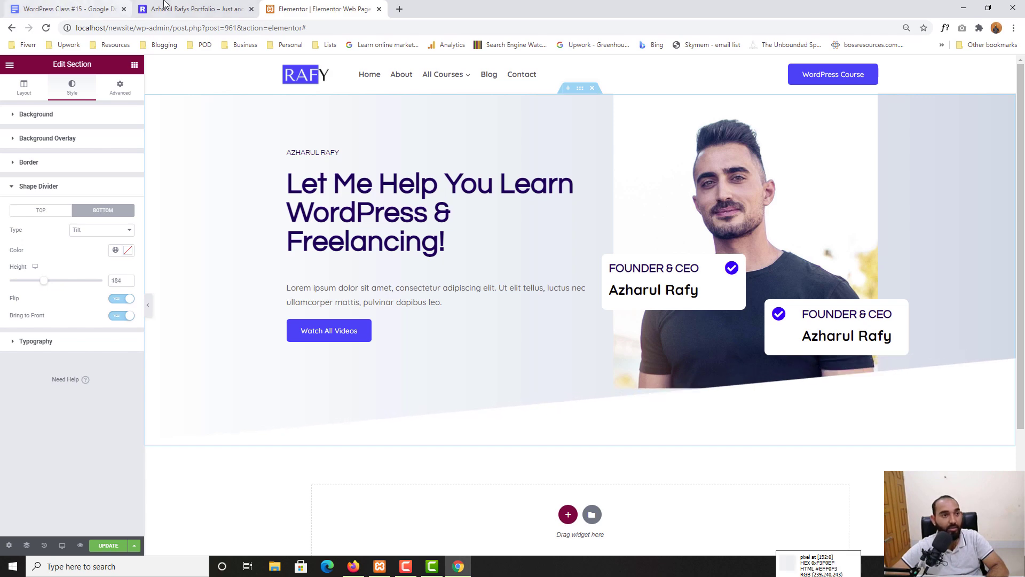
{"action": "left_click", "coordinate": [192, 9]}
{"action": "left_click", "coordinate": [321, 9]}
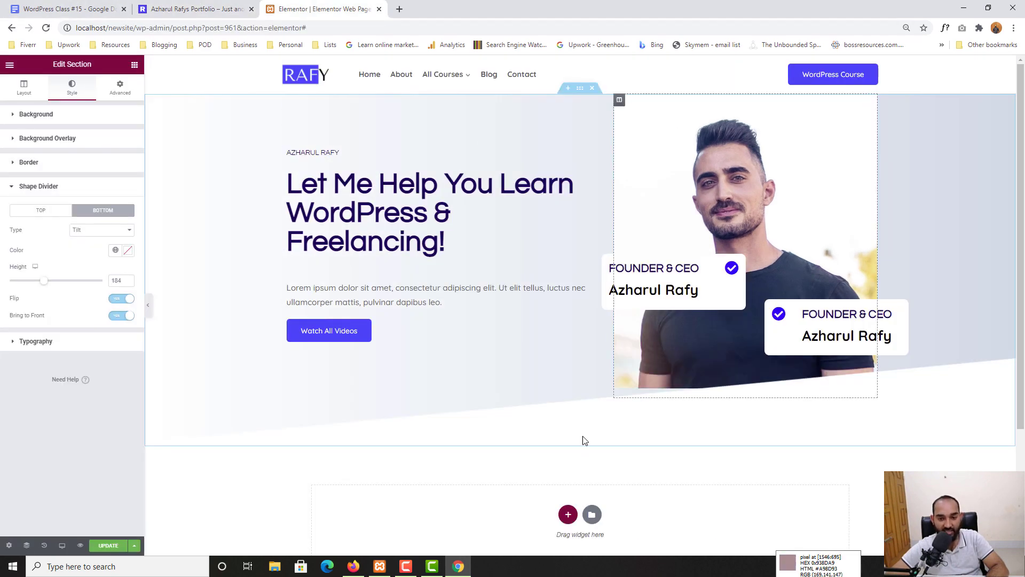
{"action": "left_click_drag", "start_coordinate": [47, 287], "coordinate": [51, 286]}
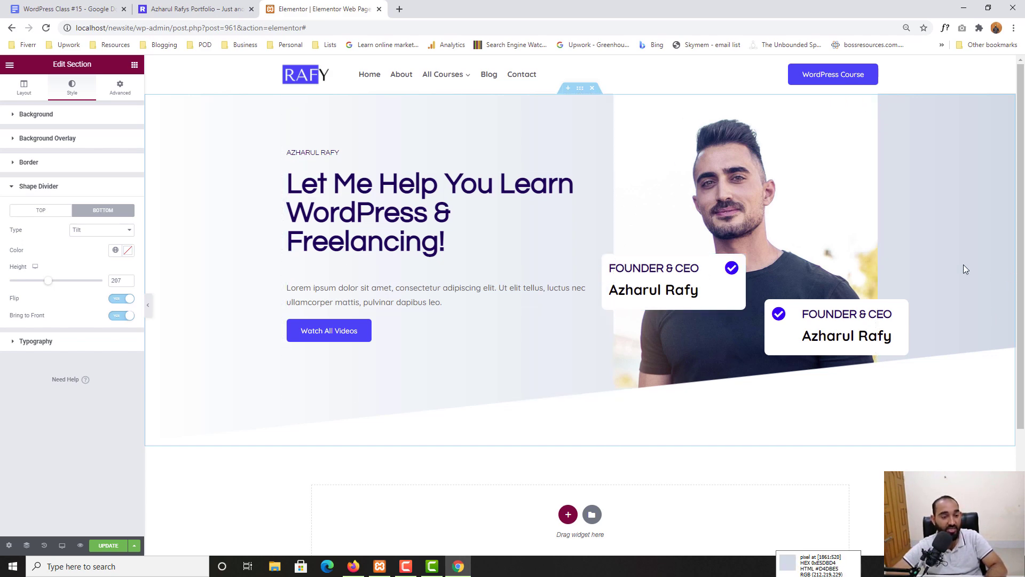
- Review the portfolio page's image-and-text section below its hero and add an empty two-column section under the rebuilt hero
{"action": "left_click", "coordinate": [150, 4]}
{"action": "scroll", "coordinate": [256, 327], "scroll_direction": "down", "scroll_amount": 5}
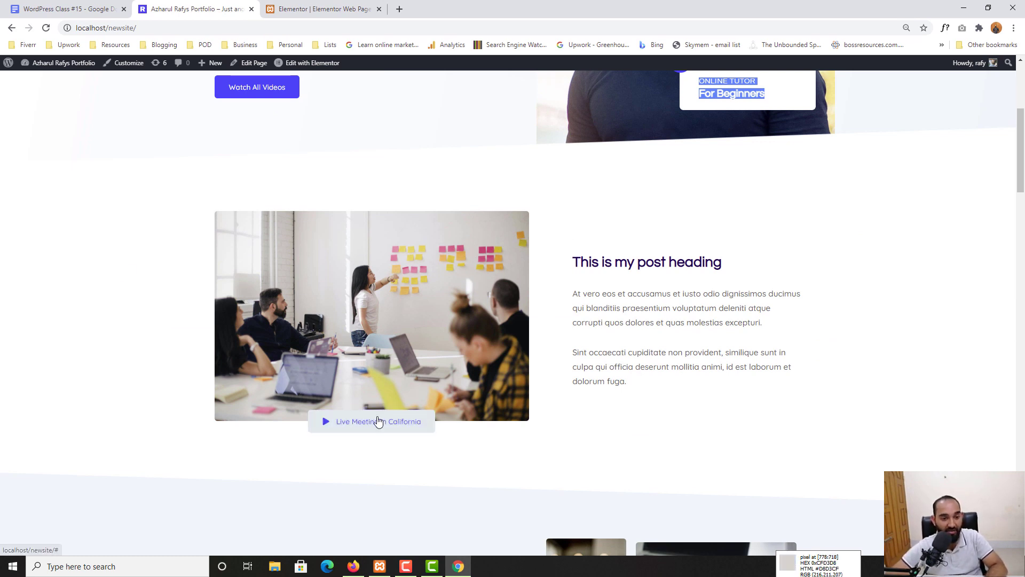
{"action": "left_click_drag", "start_coordinate": [581, 263], "coordinate": [634, 326]}
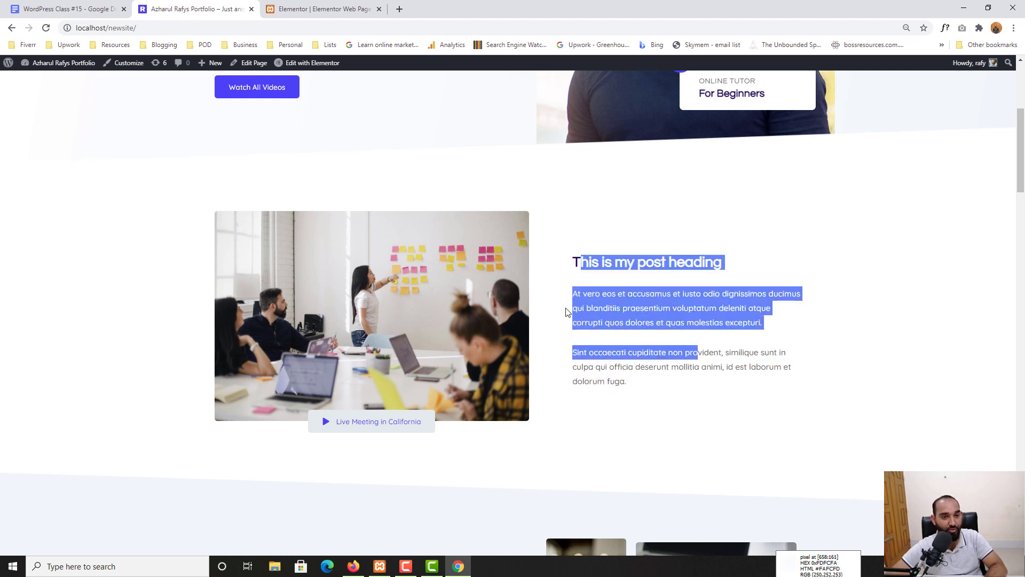
{"action": "left_click", "coordinate": [319, 9]}
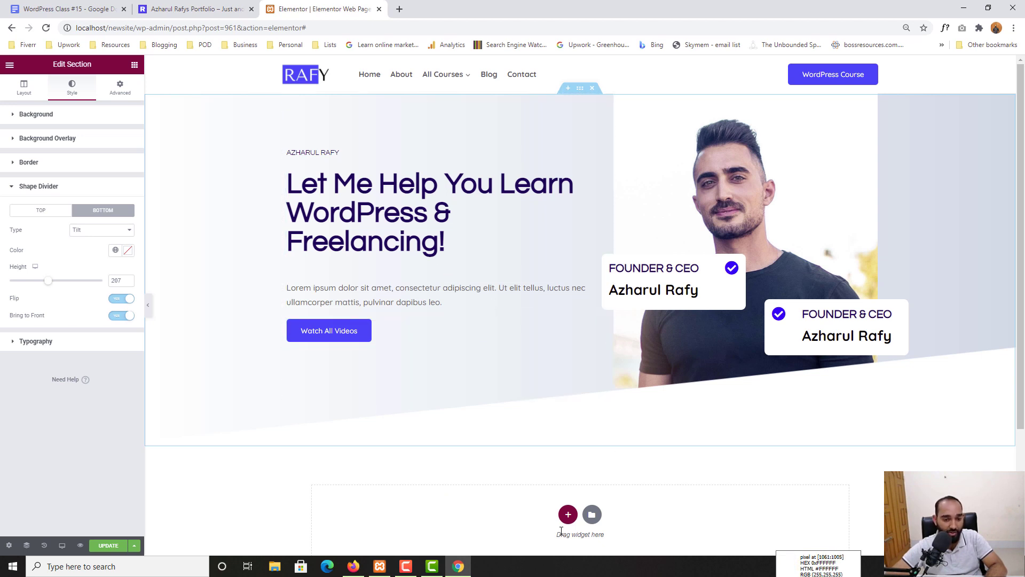
{"action": "left_click", "coordinate": [568, 514]}
{"action": "scroll", "coordinate": [441, 415], "scroll_direction": "down", "scroll_amount": 2}
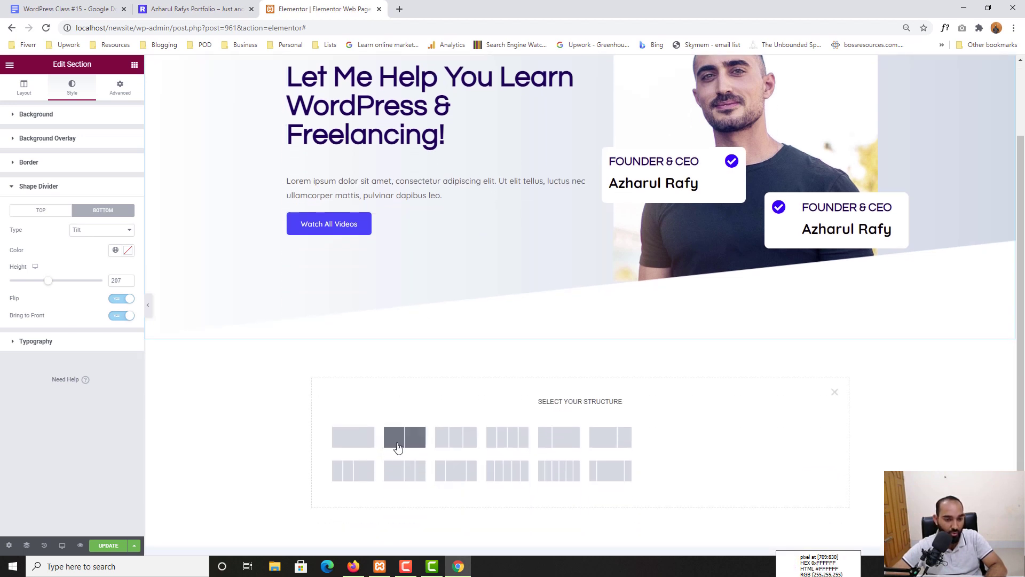
{"action": "left_click", "coordinate": [410, 443]}
{"action": "scroll", "coordinate": [614, 342], "scroll_direction": "down", "scroll_amount": 1}
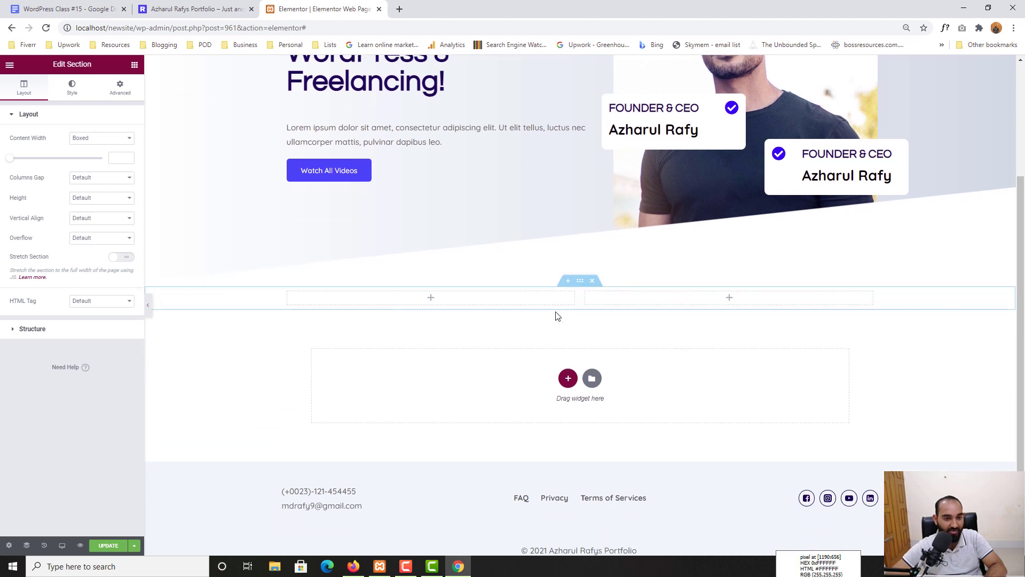
- Add an Image widget to the new section's left column and a center-aligned Button widget beneath it
{"action": "left_click", "coordinate": [447, 303]}
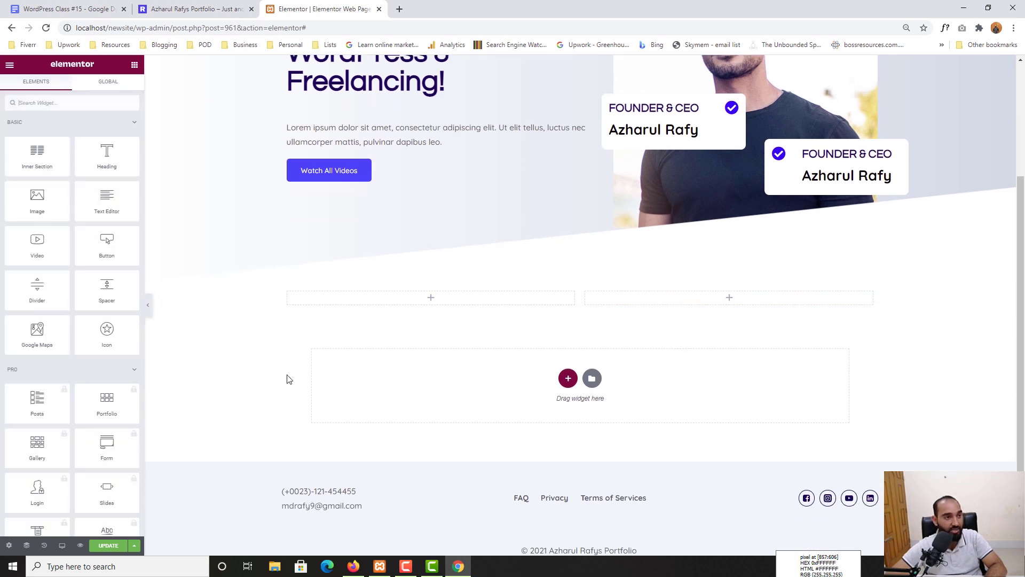
{"action": "left_click_drag", "start_coordinate": [38, 202], "coordinate": [380, 301]}
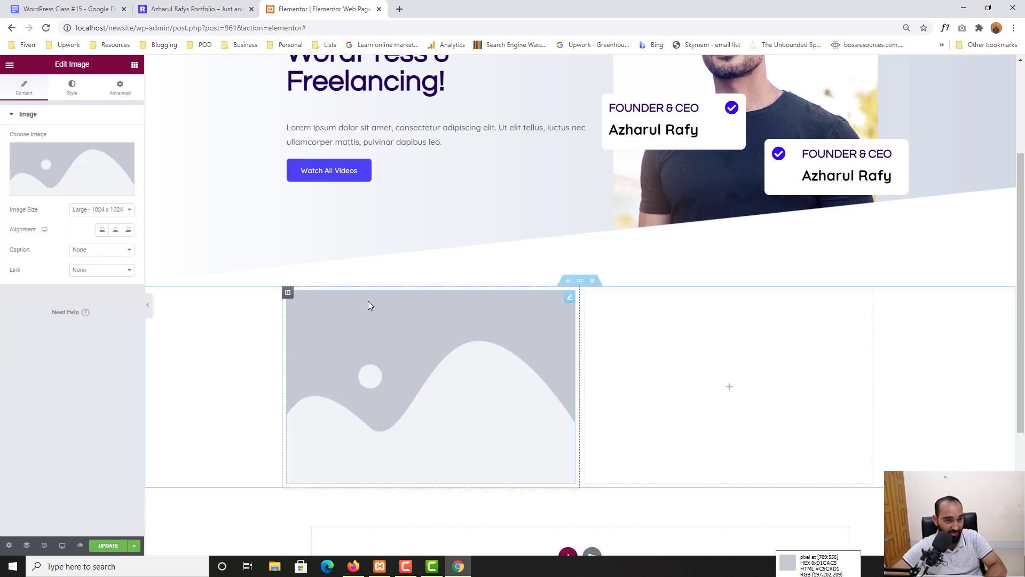
{"action": "left_click", "coordinate": [192, 9]}
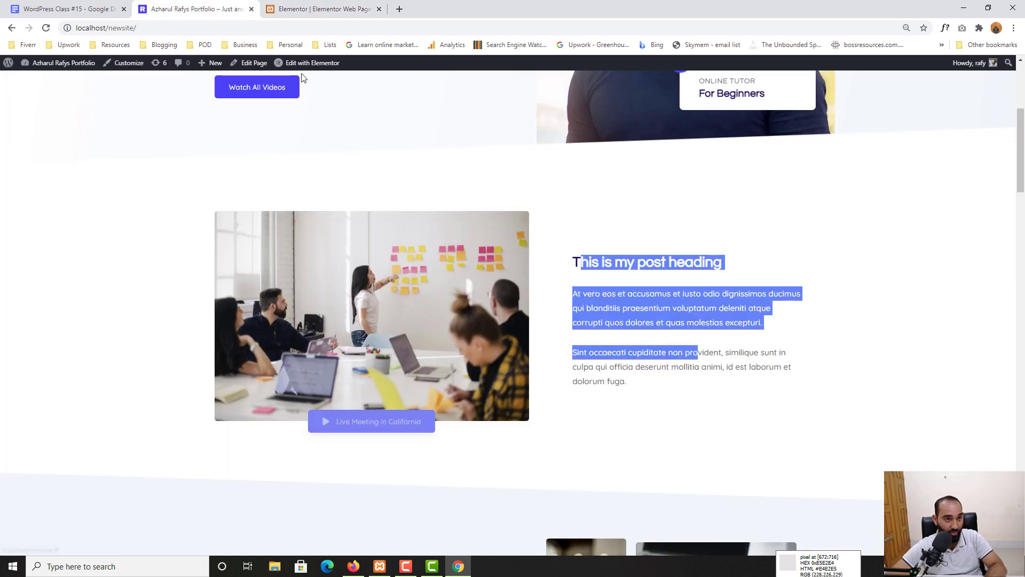
{"action": "left_click", "coordinate": [320, 9]}
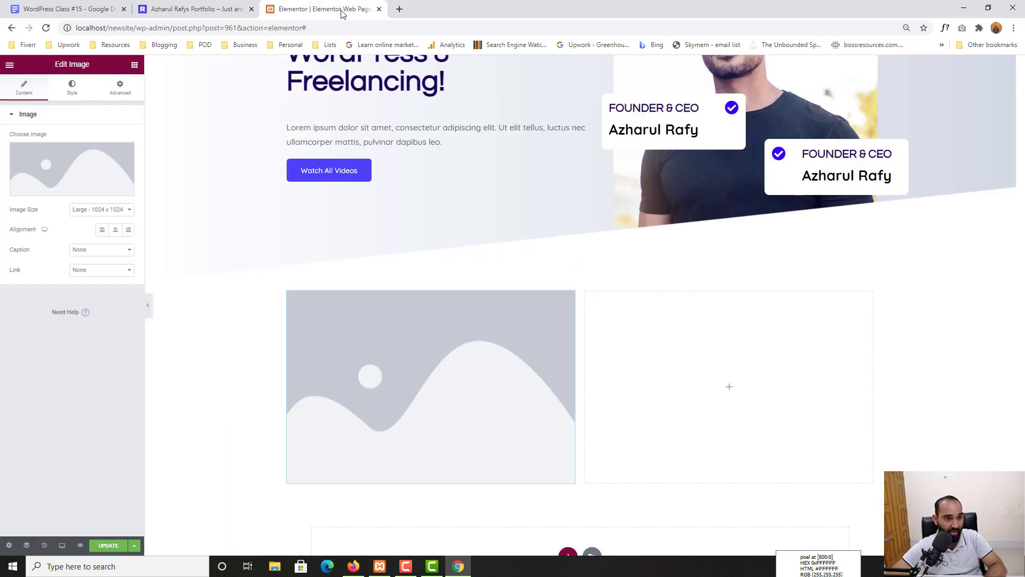
{"action": "left_click", "coordinate": [134, 65]}
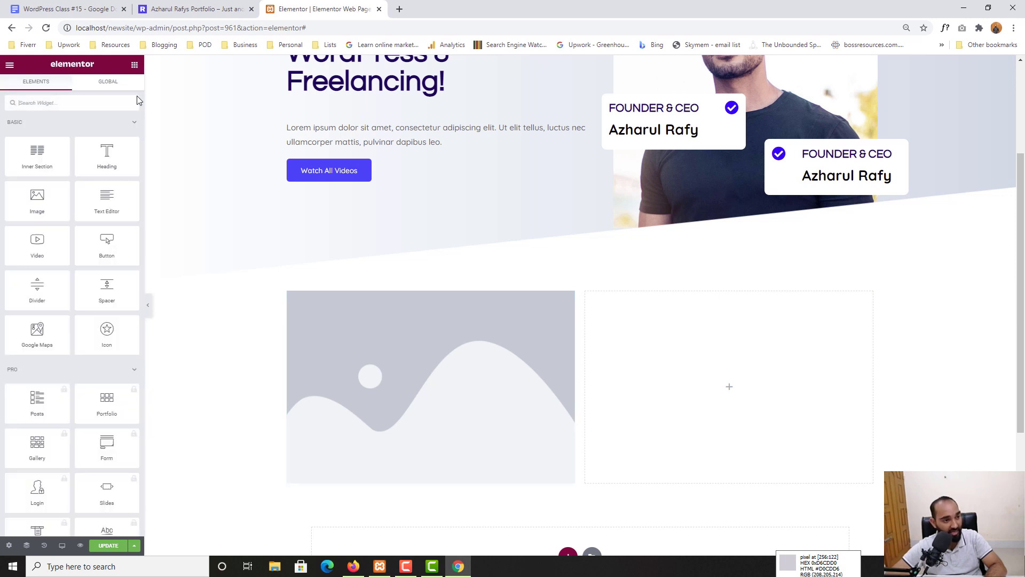
{"action": "left_click_drag", "start_coordinate": [107, 245], "coordinate": [405, 484]}
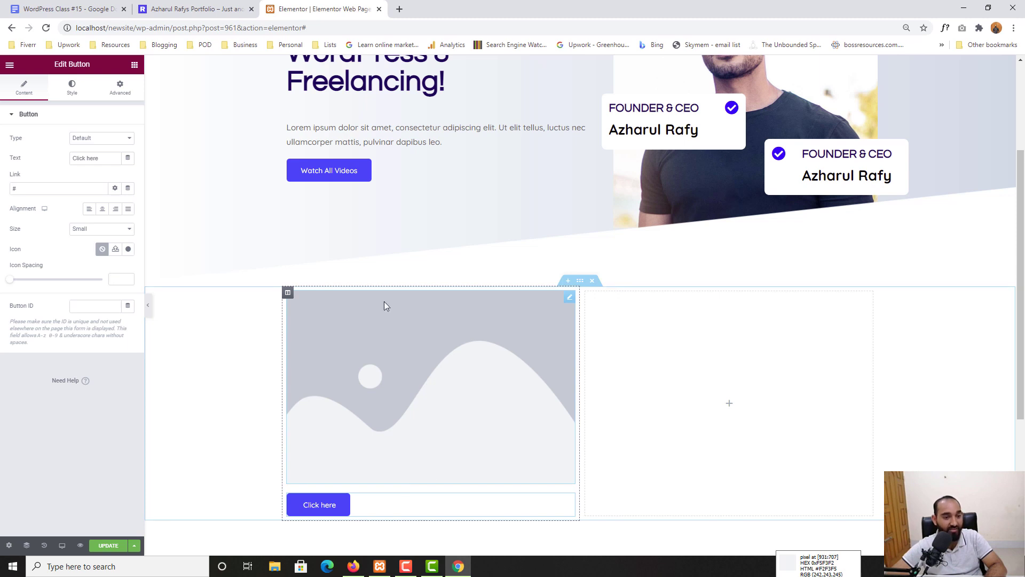
{"action": "left_click", "coordinate": [103, 210]}
- Check the portfolio page's text column and add a Heading widget to the new section's right column
{"action": "left_click", "coordinate": [195, 9]}
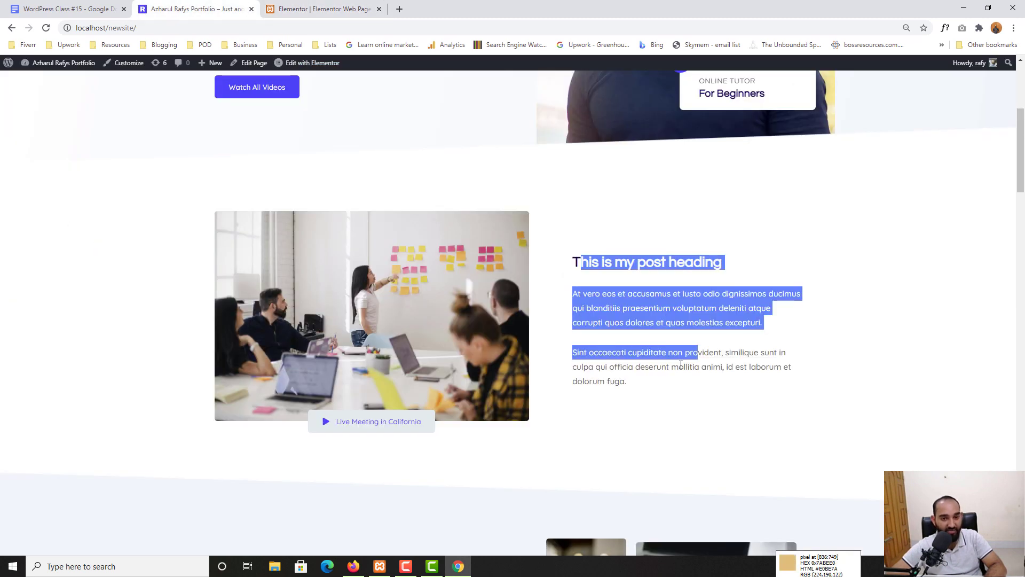
{"action": "left_click", "coordinate": [660, 250]}
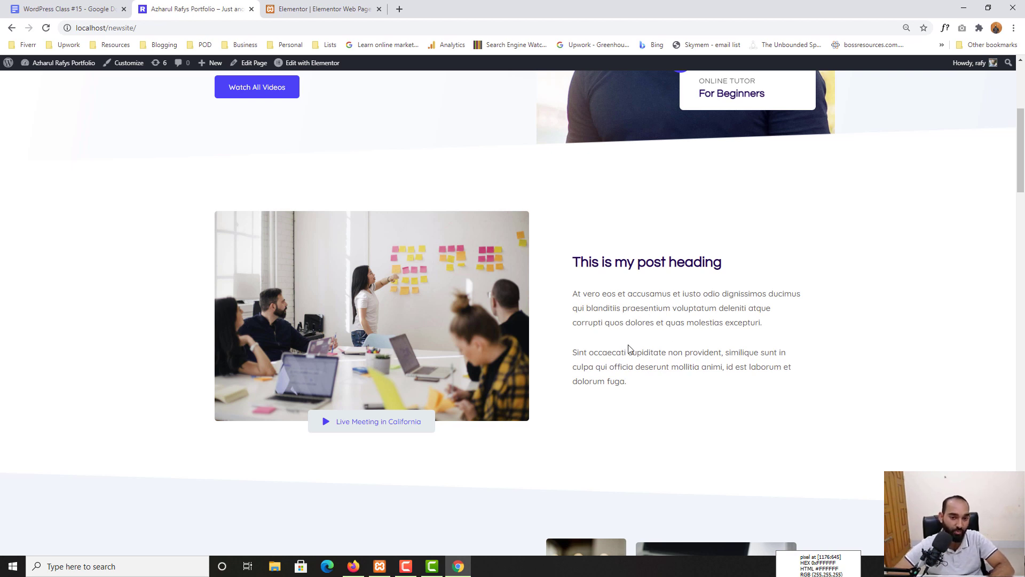
{"action": "left_click", "coordinate": [320, 9]}
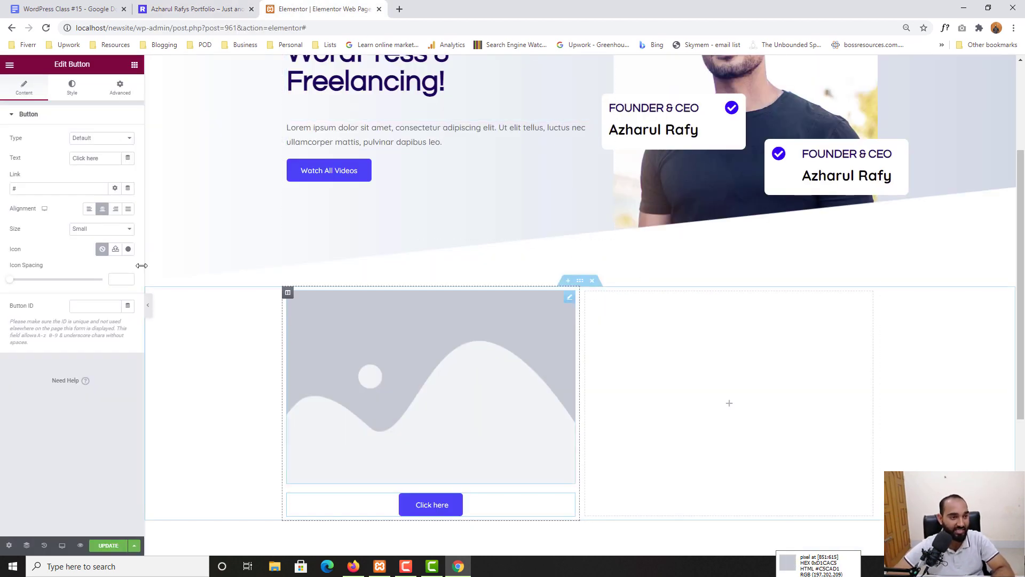
{"action": "left_click", "coordinate": [137, 66]}
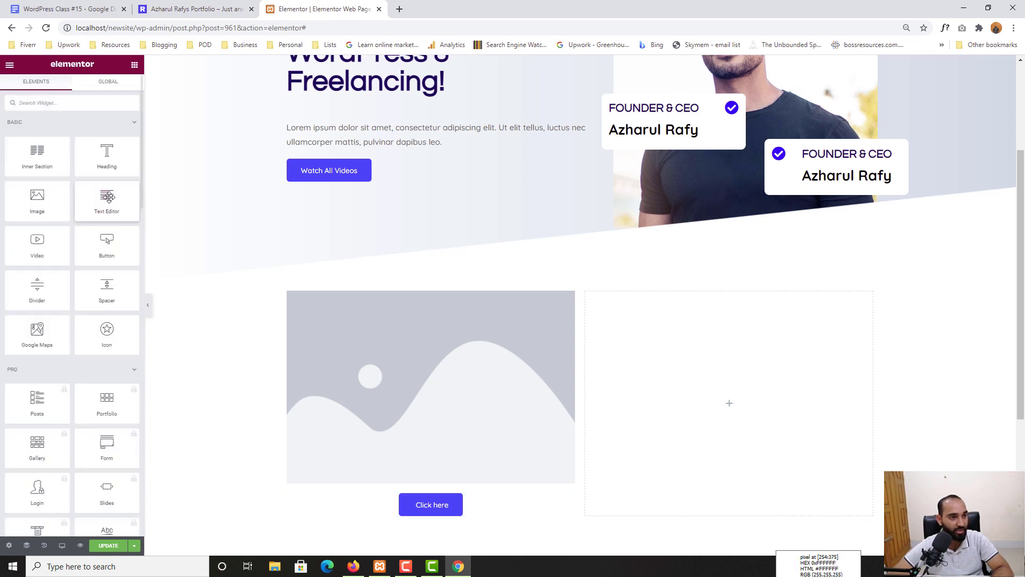
{"action": "left_click_drag", "start_coordinate": [106, 155], "coordinate": [689, 376]}
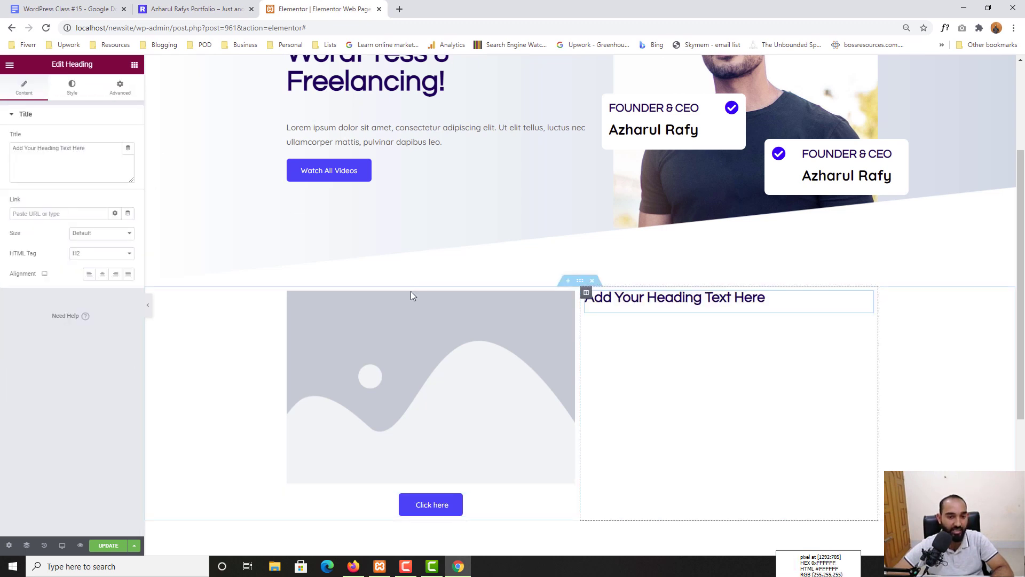
- Add two Text Editor widgets below the heading in the right column and compare them with the portfolio page's paragraphs
{"action": "left_click", "coordinate": [134, 65]}
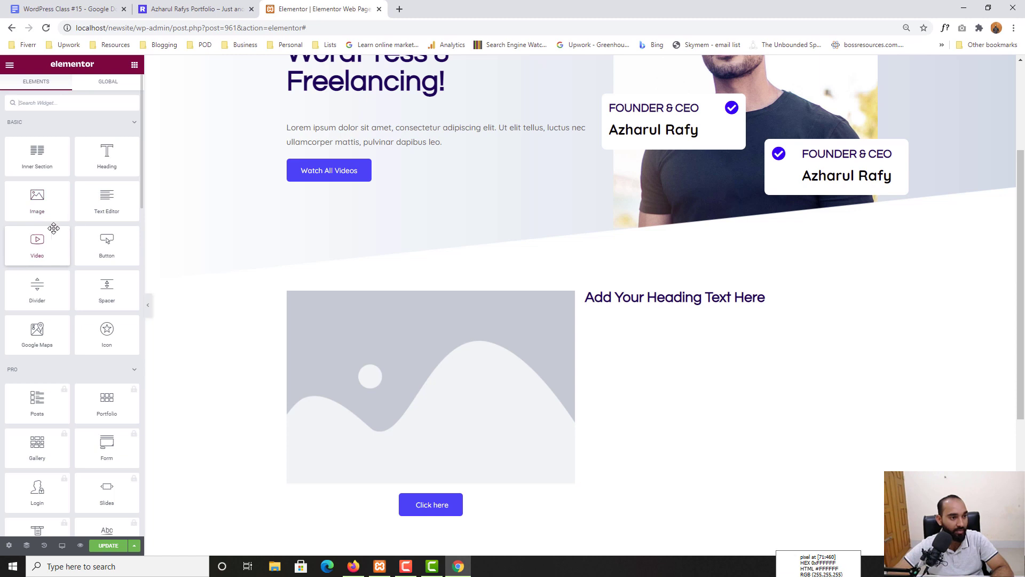
{"action": "left_click_drag", "start_coordinate": [107, 203], "coordinate": [658, 315]}
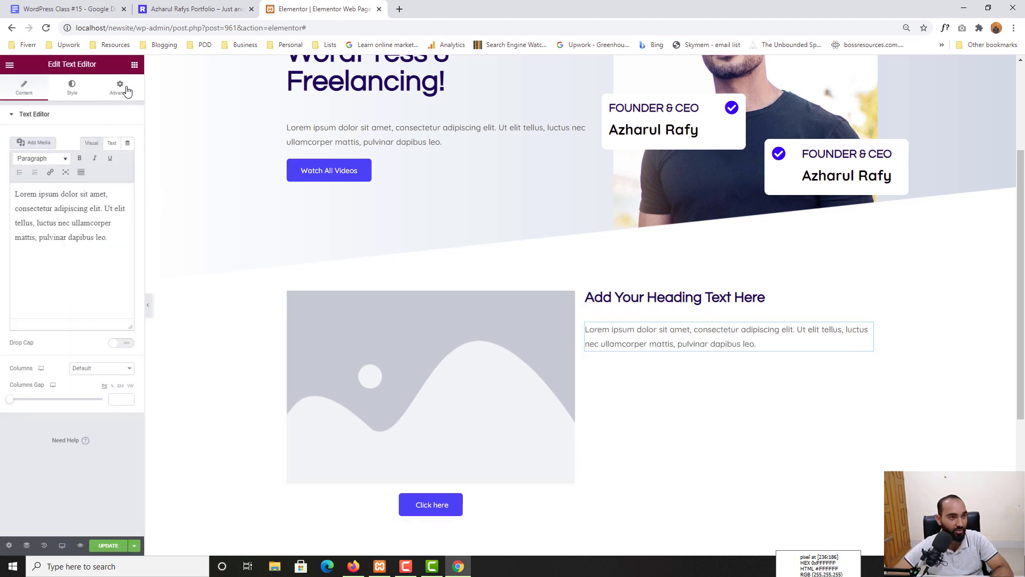
{"action": "left_click", "coordinate": [134, 64]}
{"action": "left_click_drag", "start_coordinate": [107, 202], "coordinate": [659, 347]}
{"action": "key", "text": "ctrl+shift+Tab"}
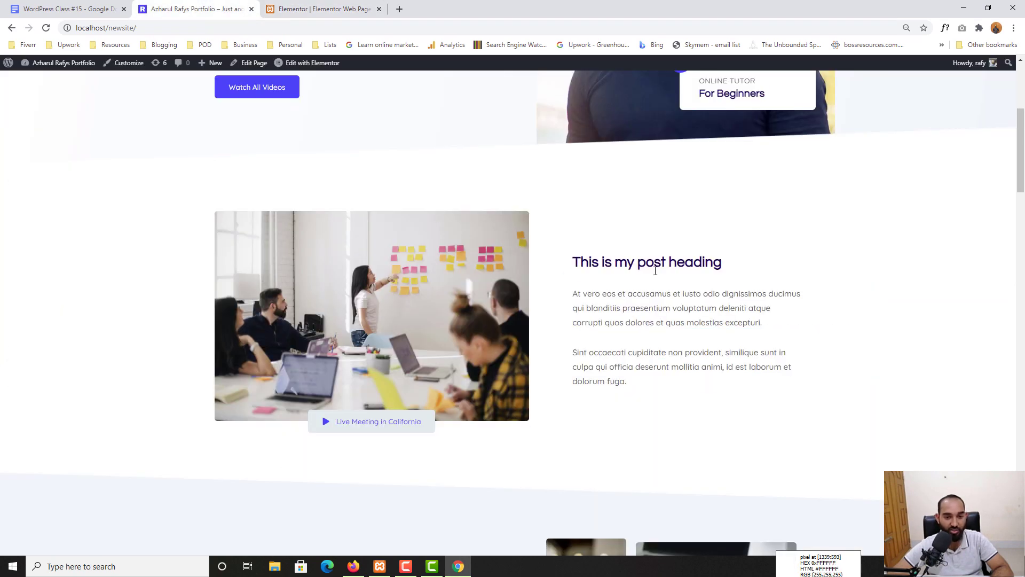
{"action": "left_click", "coordinate": [277, 3]}
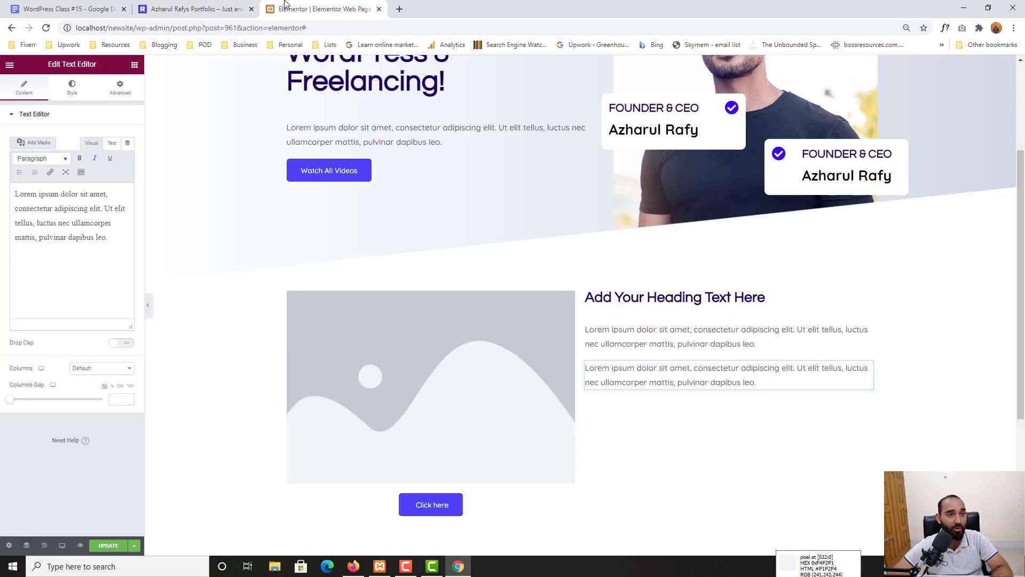
- Compare the new section with the portfolio page and set its top and bottom padding to 100 px, unlinked from the sides
{"action": "scroll", "coordinate": [527, 299], "scroll_direction": "down", "scroll_amount": 1}
{"action": "scroll", "coordinate": [527, 299], "scroll_direction": "up", "scroll_amount": 1}
{"action": "left_click", "coordinate": [236, 3]}
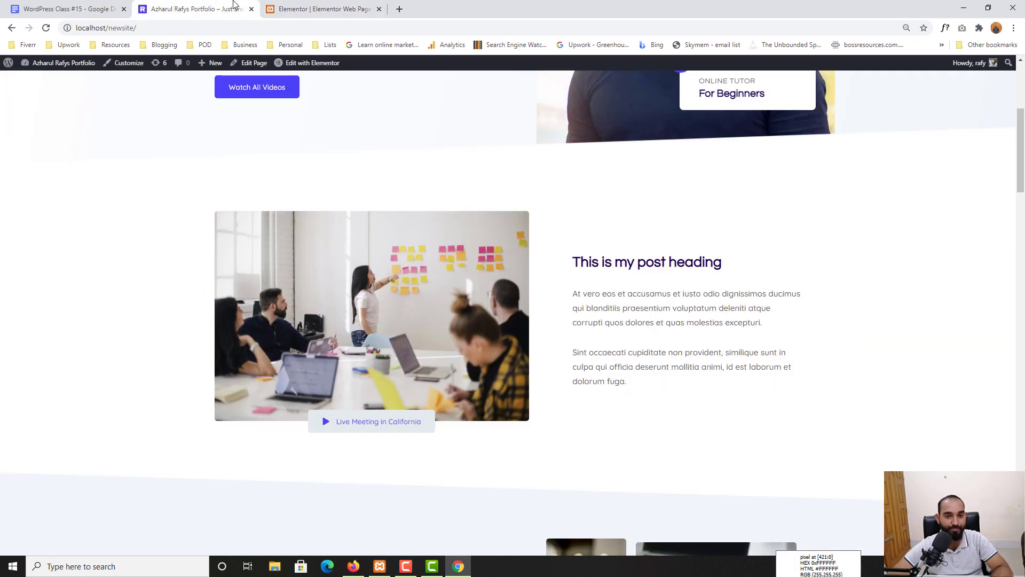
{"action": "left_click", "coordinate": [286, 5]}
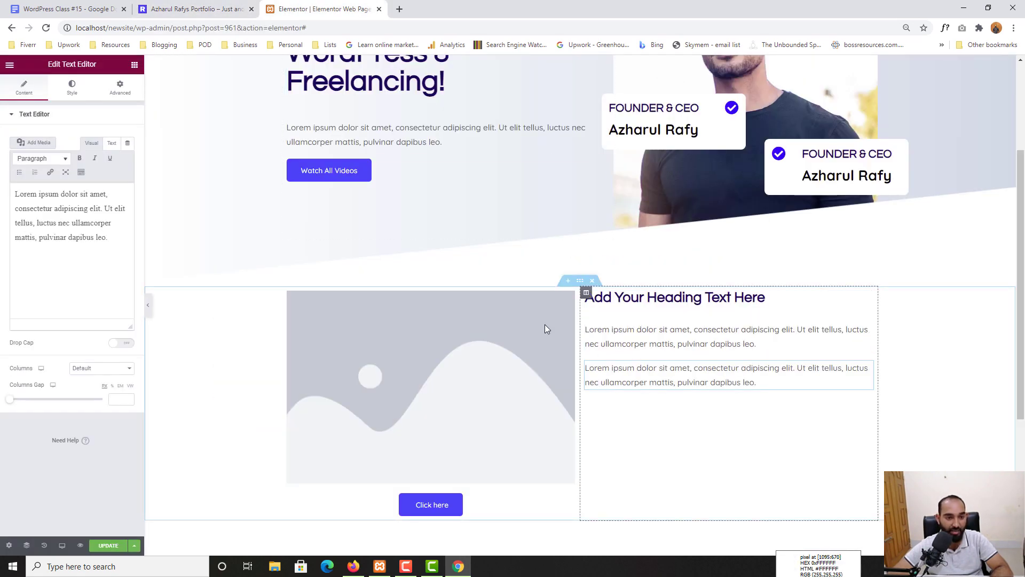
{"action": "left_click", "coordinate": [580, 281]}
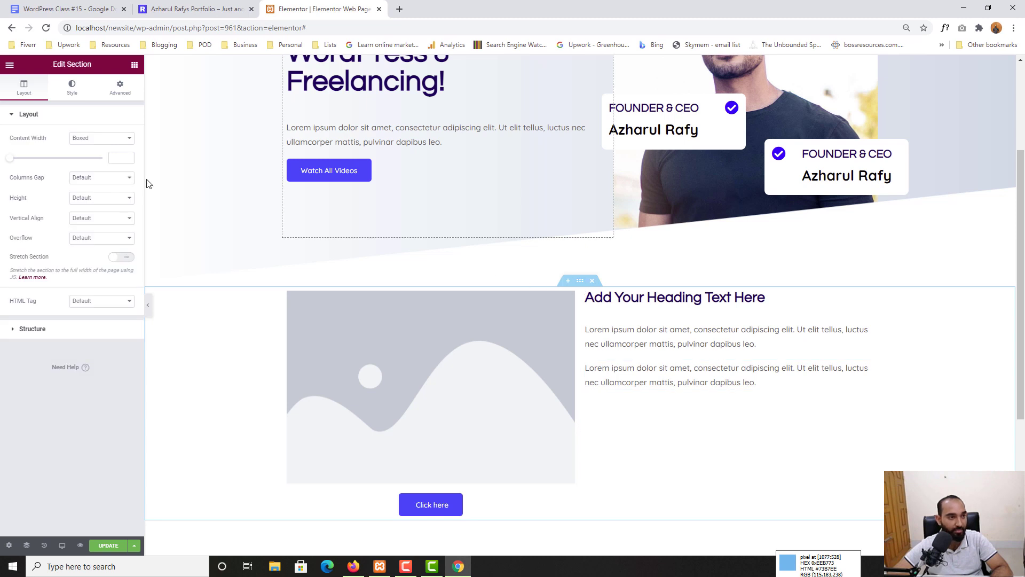
{"action": "left_click", "coordinate": [130, 93]}
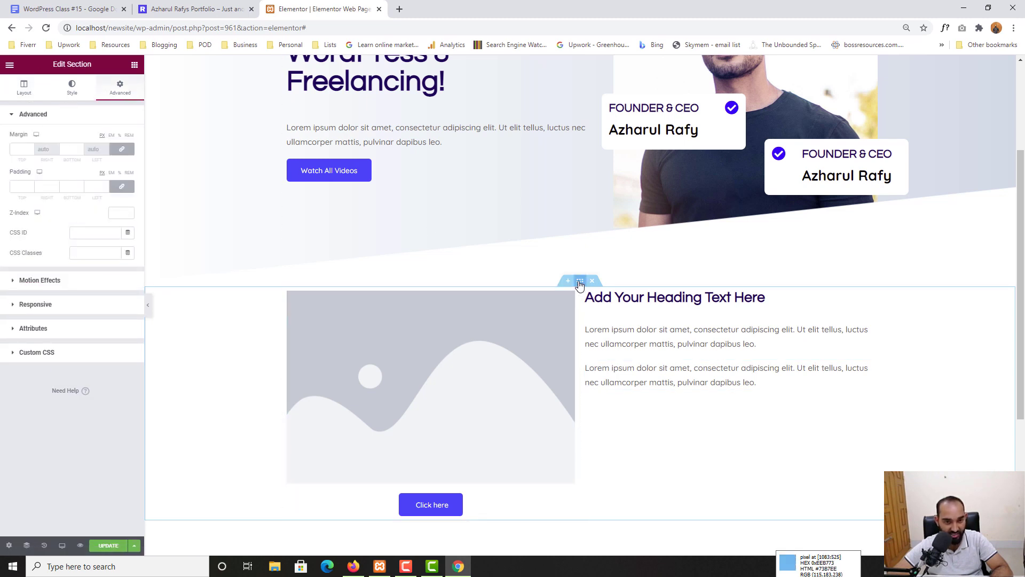
{"action": "left_click", "coordinate": [122, 188]}
{"action": "type", "text": "1"}
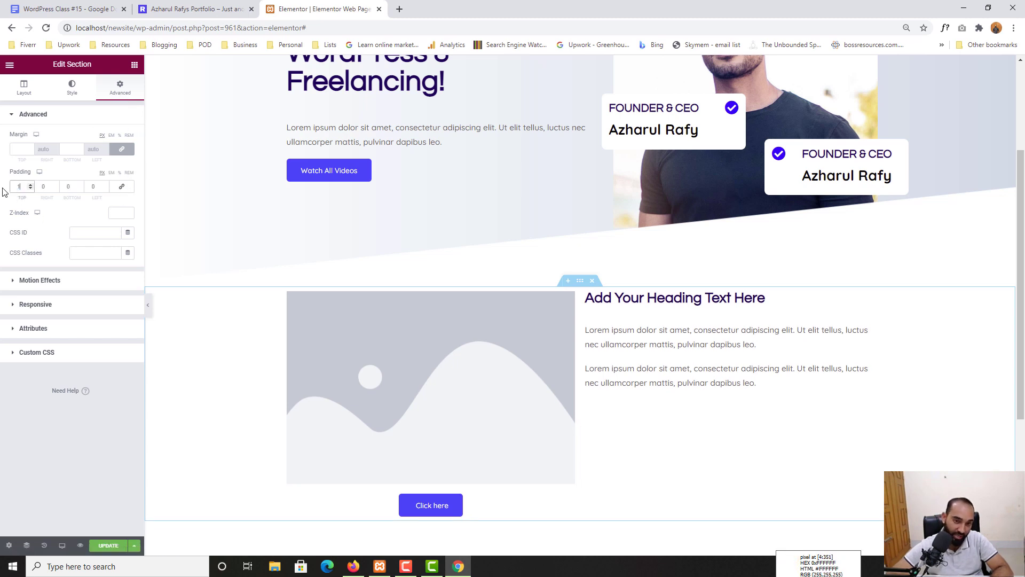
{"action": "type", "text": "00"}
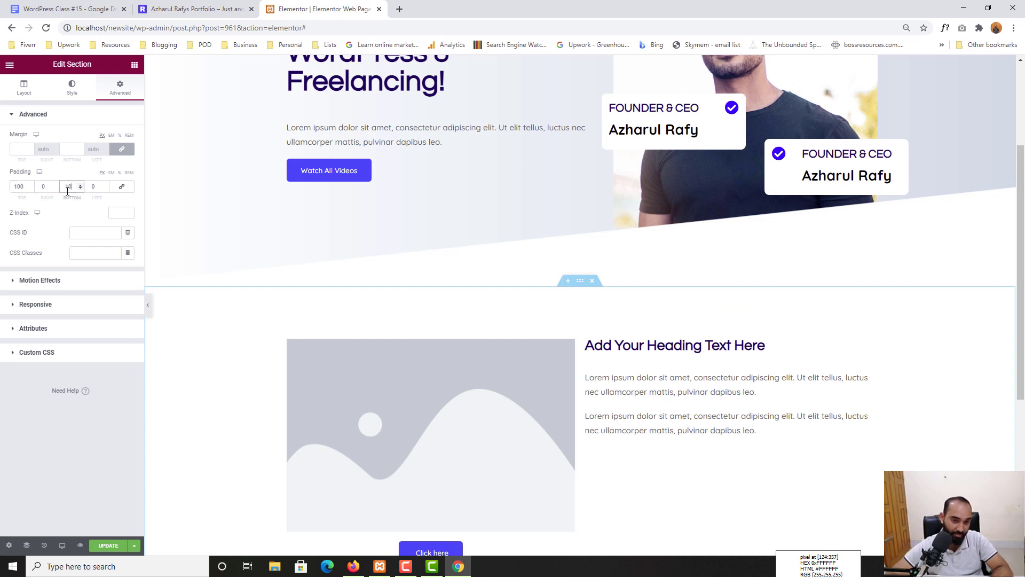
{"action": "scroll", "coordinate": [732, 367], "scroll_direction": "down", "scroll_amount": 3}
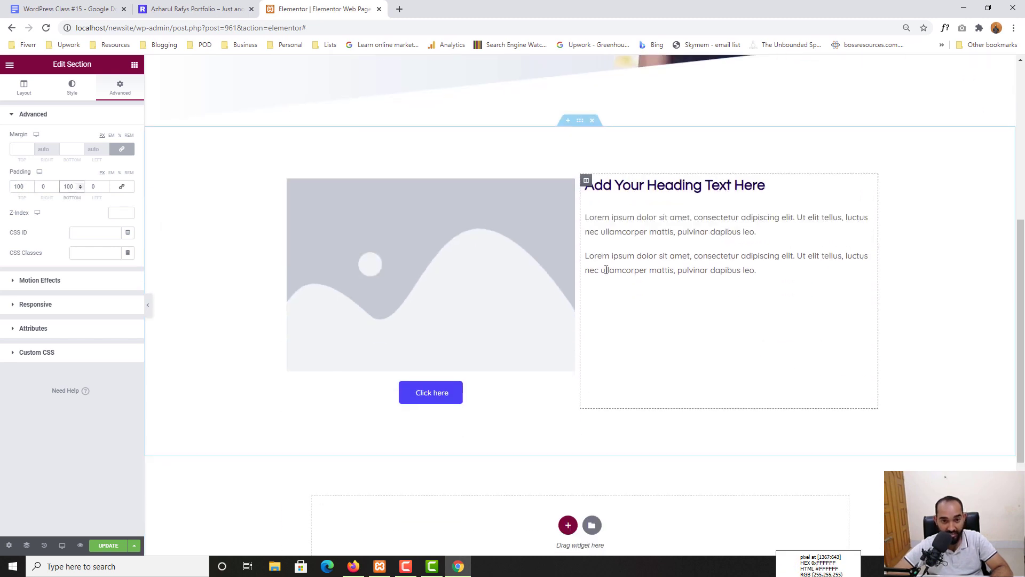
{"action": "scroll", "coordinate": [578, 354], "scroll_direction": "up", "scroll_amount": 3}
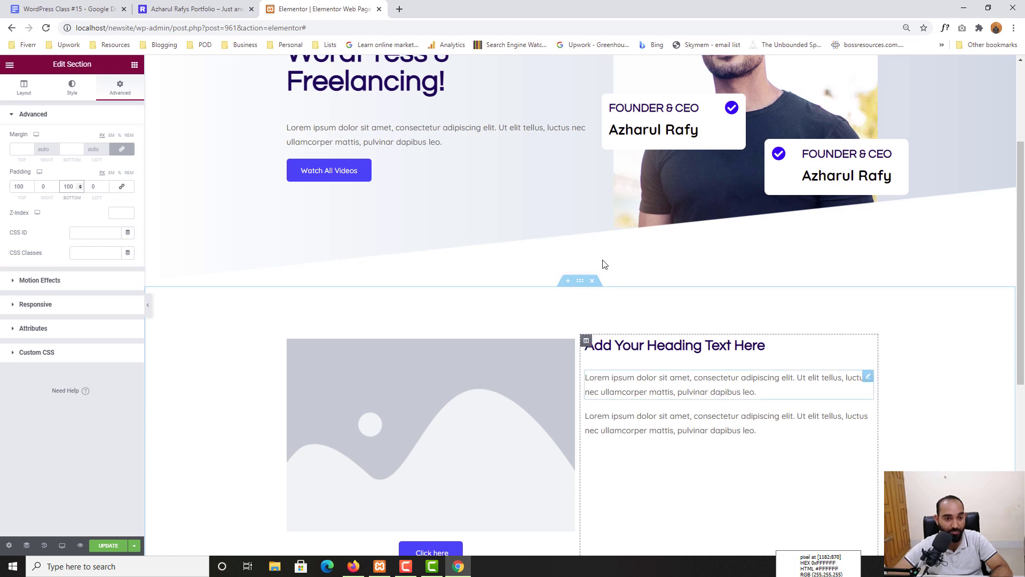
{"action": "scroll", "coordinate": [432, 425], "scroll_direction": "down", "scroll_amount": 2}
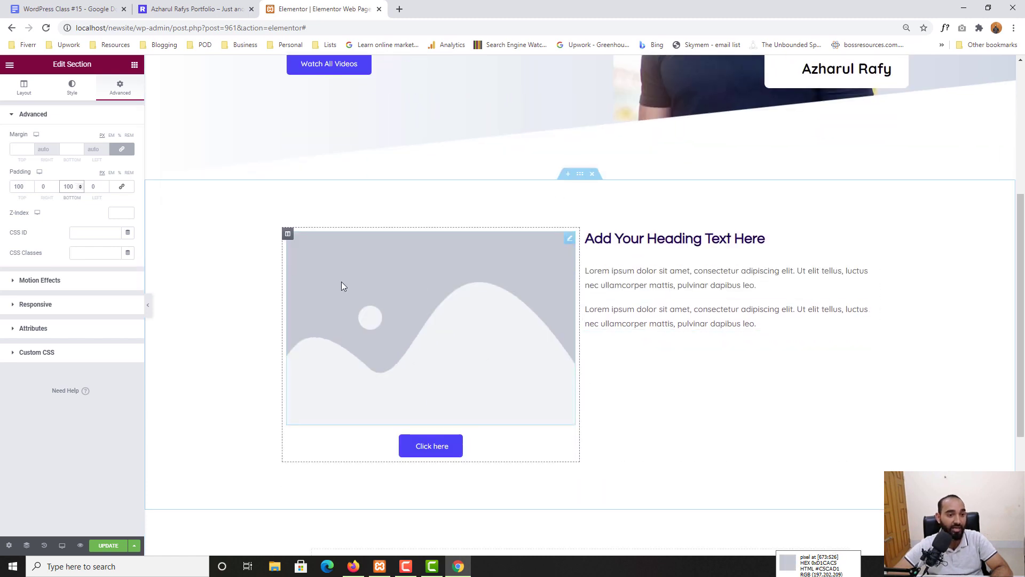
- Replace the new section's placeholder image with the media library's team-meeting photo with sticky notes, as on the portfolio page
{"action": "left_click", "coordinate": [195, 9]}
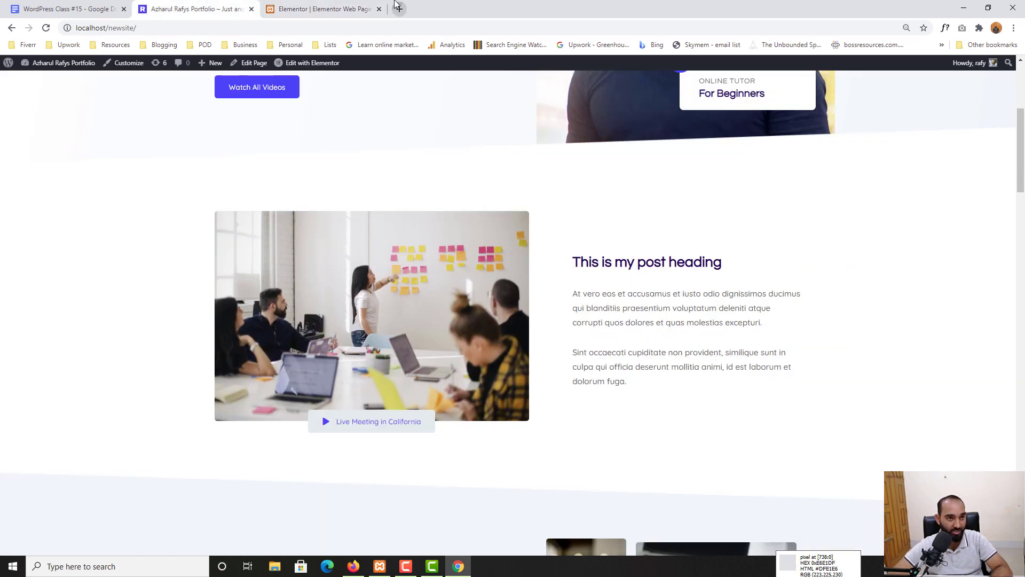
{"action": "left_click", "coordinate": [355, 7]}
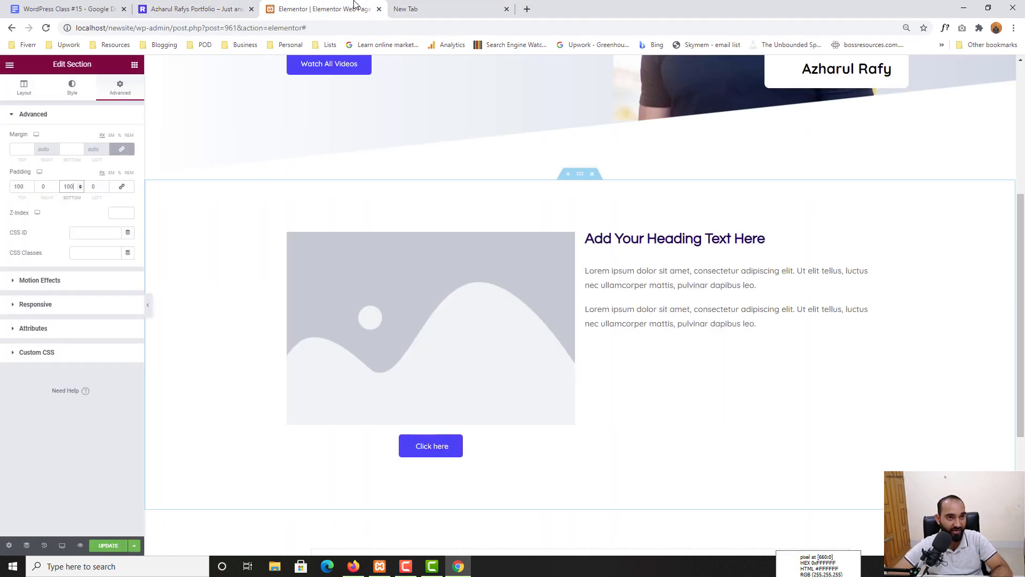
{"action": "left_click", "coordinate": [414, 315]}
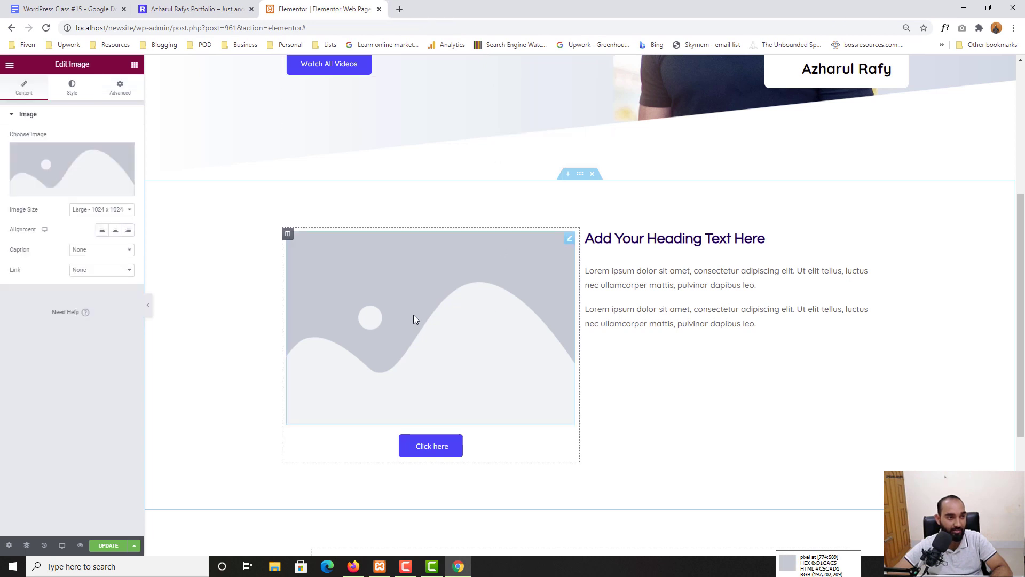
{"action": "left_click", "coordinate": [48, 190]}
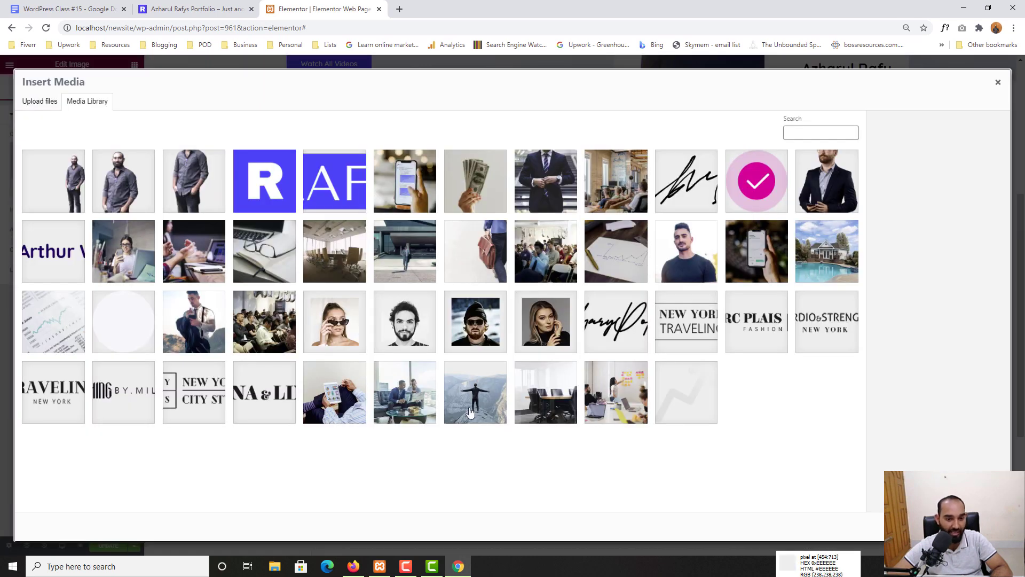
{"action": "left_click", "coordinate": [615, 408]}
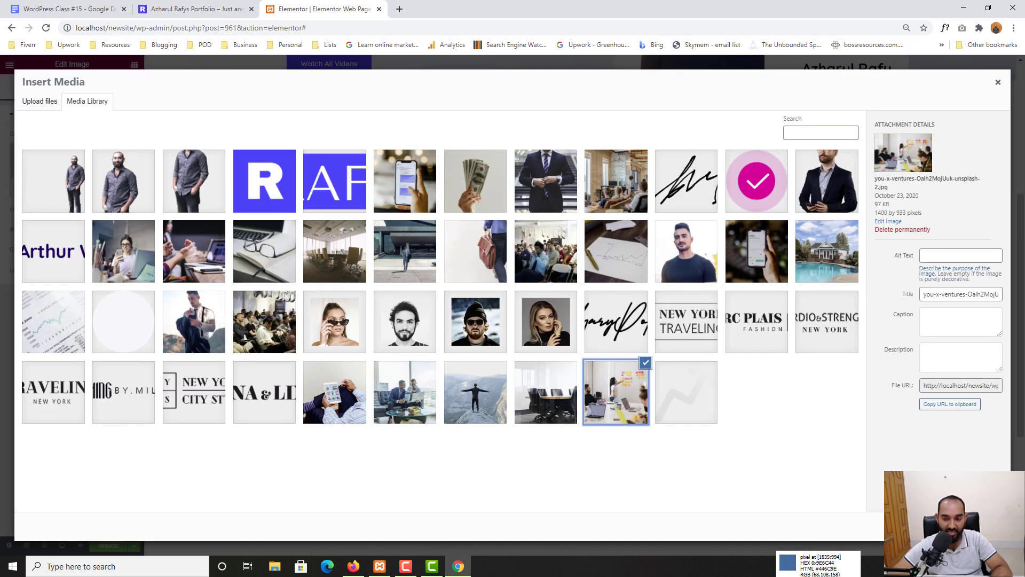
{"action": "left_click", "coordinate": [980, 531]}
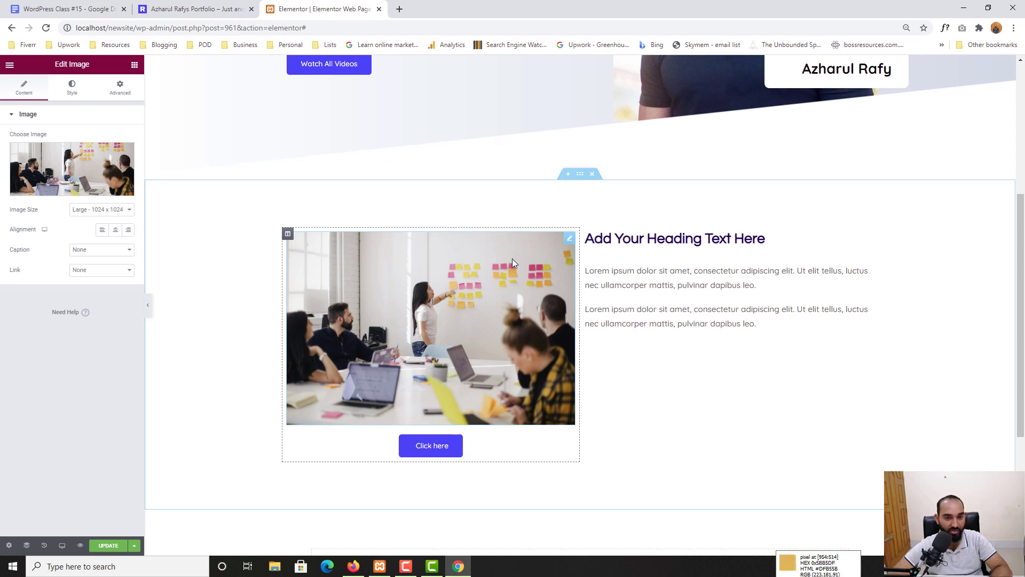
- Check the portfolio page's button below the photo and set the new section's button text to "Live Meeting in California"
{"action": "scroll", "coordinate": [378, 315], "scroll_direction": "up", "scroll_amount": 5}
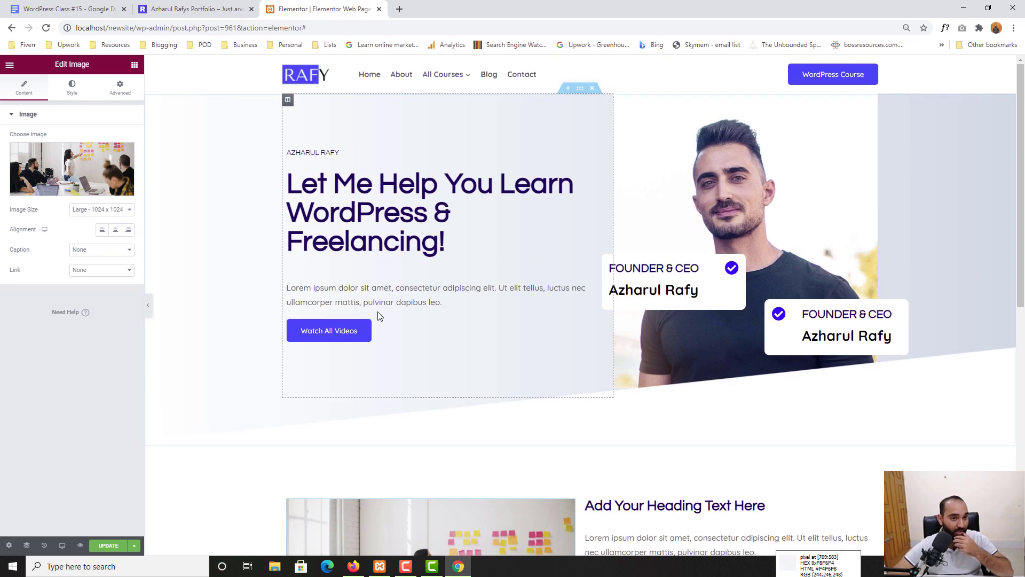
{"action": "scroll", "coordinate": [384, 317], "scroll_direction": "down", "scroll_amount": 4}
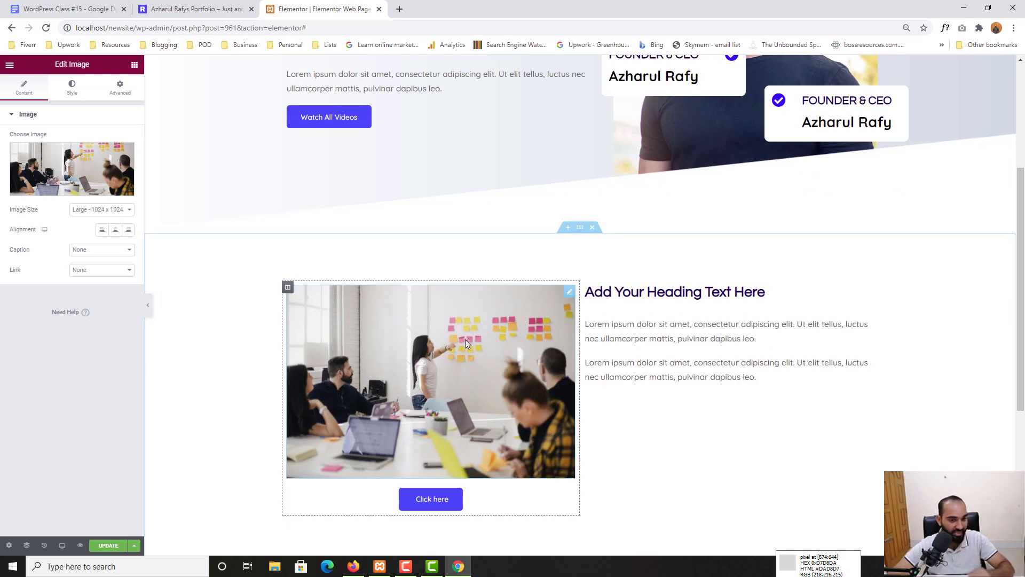
{"action": "scroll", "coordinate": [465, 335], "scroll_direction": "down", "scroll_amount": 2}
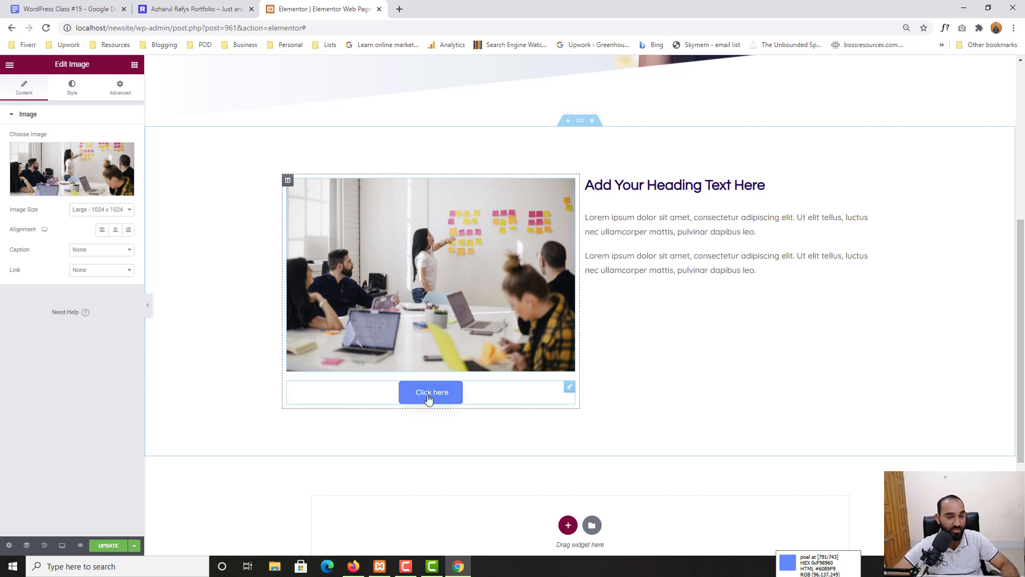
{"action": "left_click", "coordinate": [184, 9]}
{"action": "scroll", "coordinate": [344, 423], "scroll_direction": "down", "scroll_amount": 1}
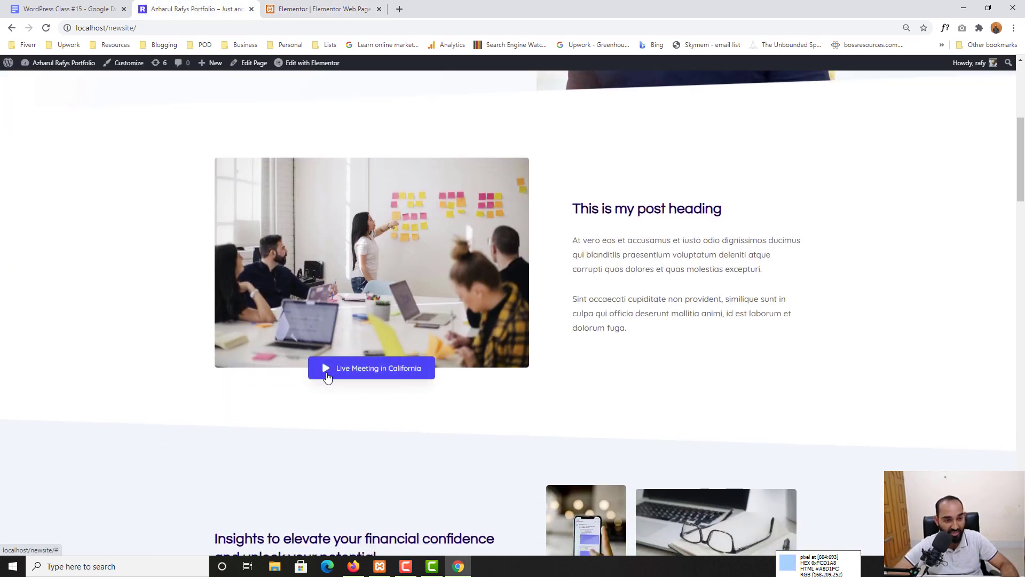
{"action": "left_click", "coordinate": [312, 7]}
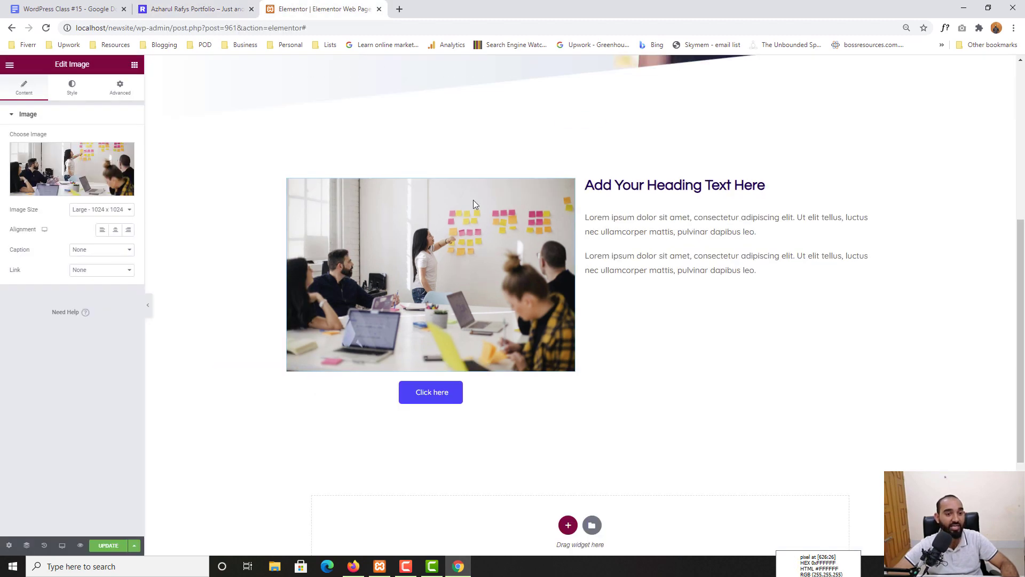
{"action": "left_click", "coordinate": [427, 399]}
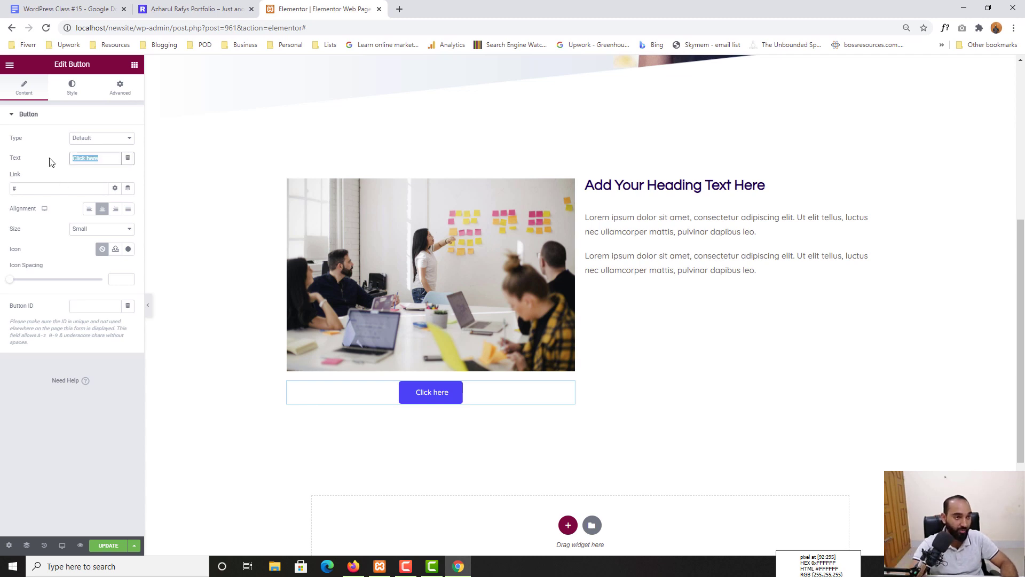
{"action": "type", "text": "Live Meet"}
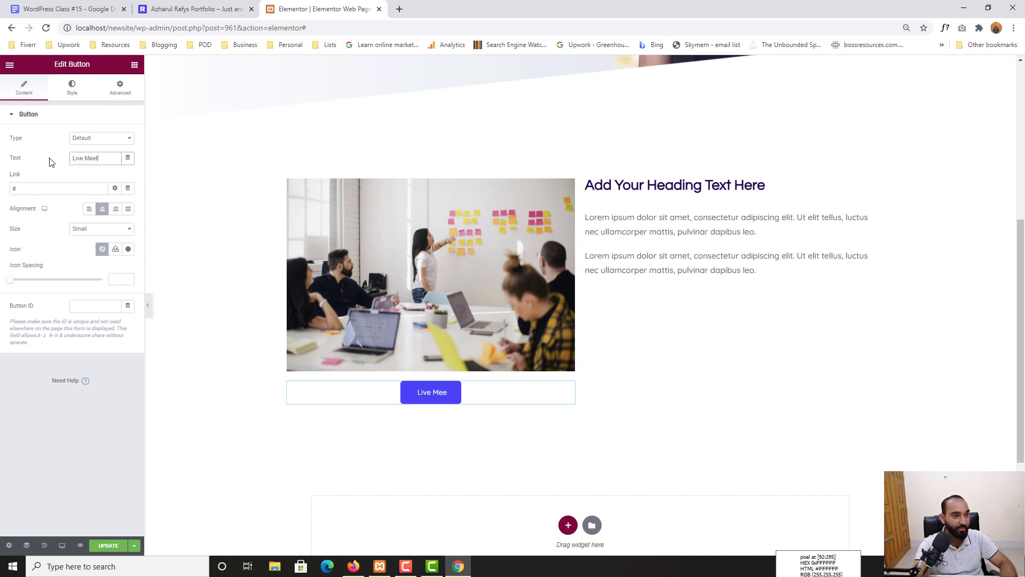
{"action": "type", "text": "ing in Cali"}
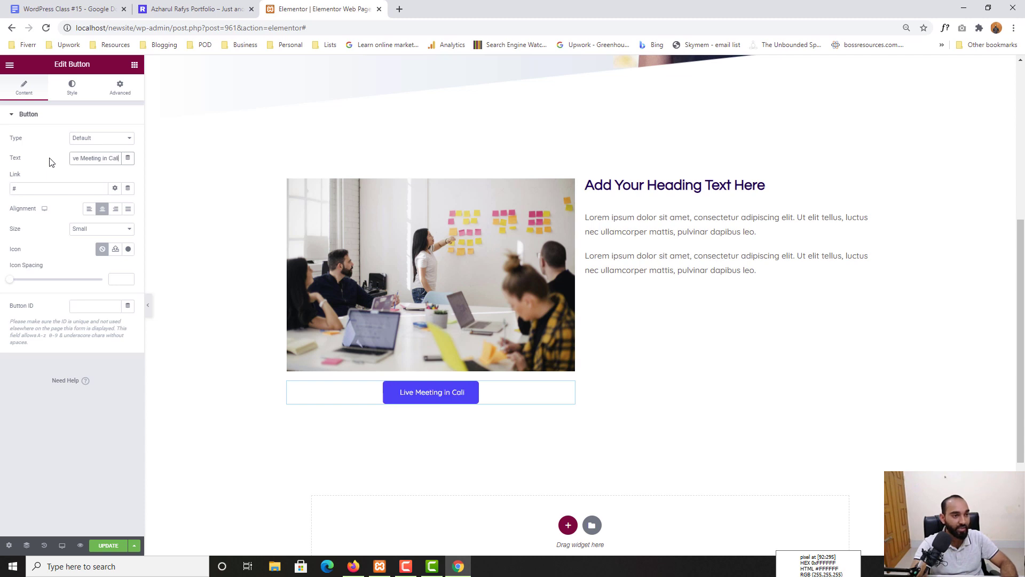
{"action": "type", "text": "fornia"}
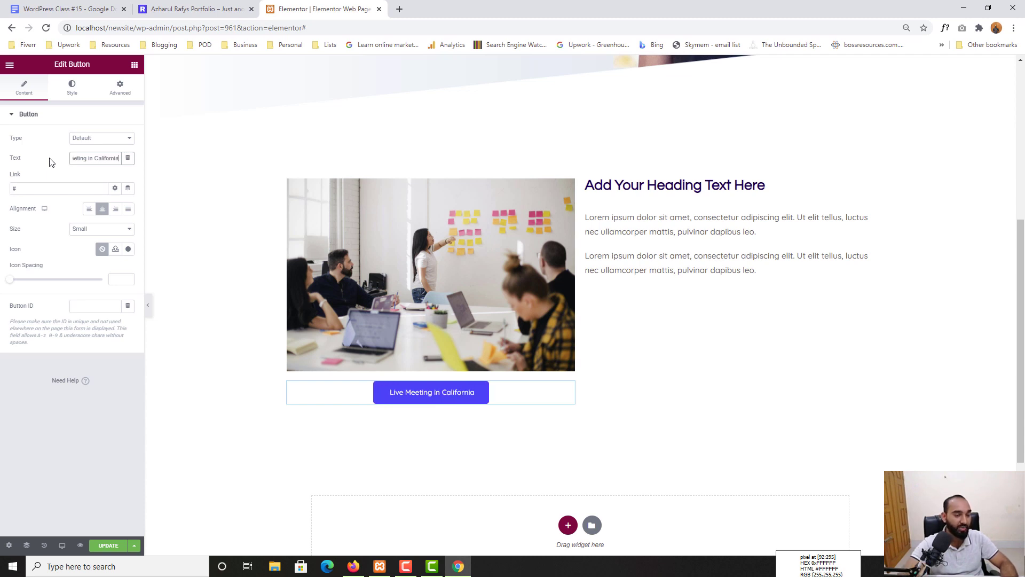
- Add the solid Play icon from the icon library to the Live Meeting button, matching the portfolio page's button
{"action": "left_click_drag", "start_coordinate": [39, 190], "coordinate": [10, 198]}
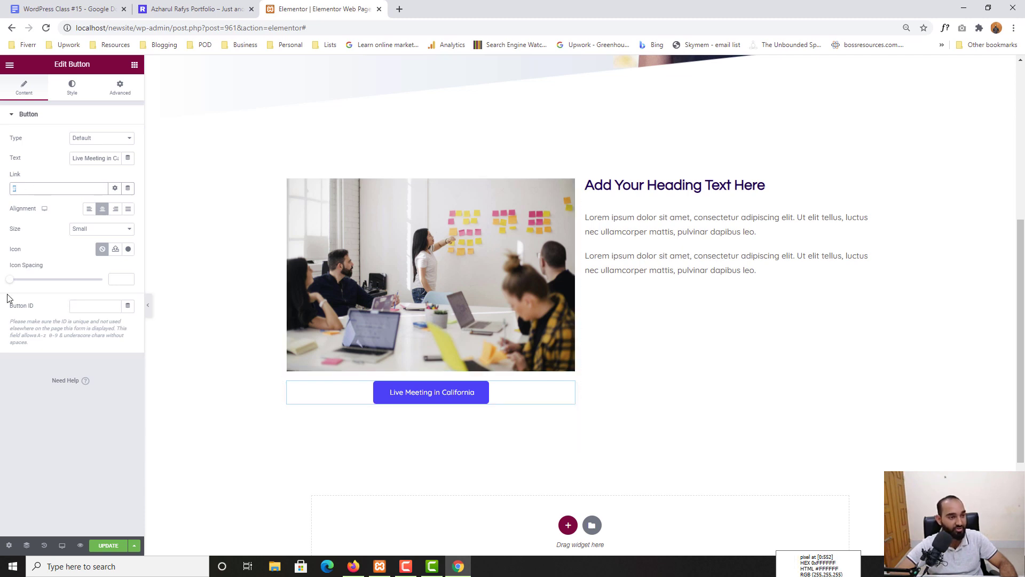
{"action": "left_click", "coordinate": [195, 2]}
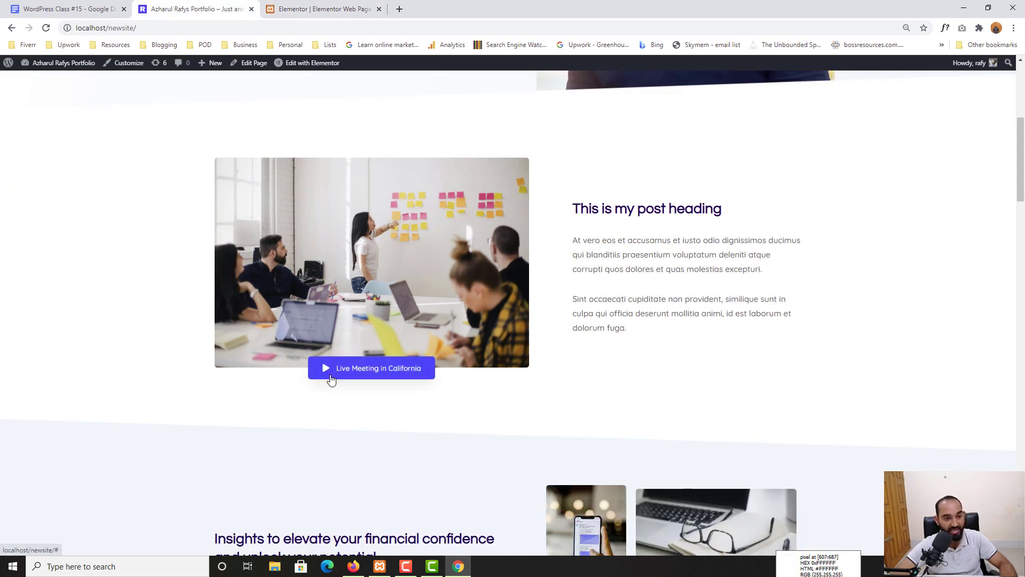
{"action": "left_click", "coordinate": [302, 10]}
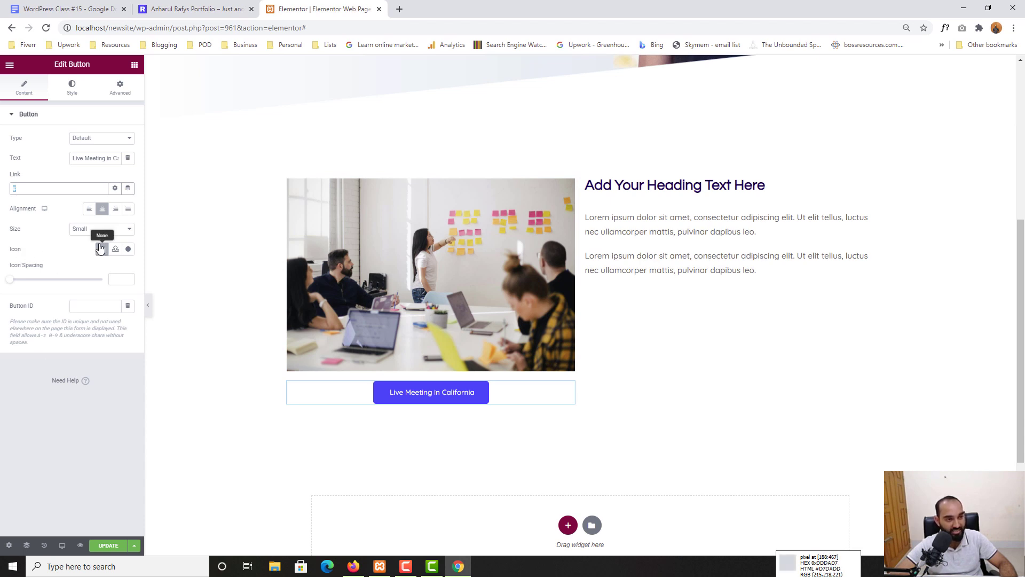
{"action": "left_click", "coordinate": [129, 250]}
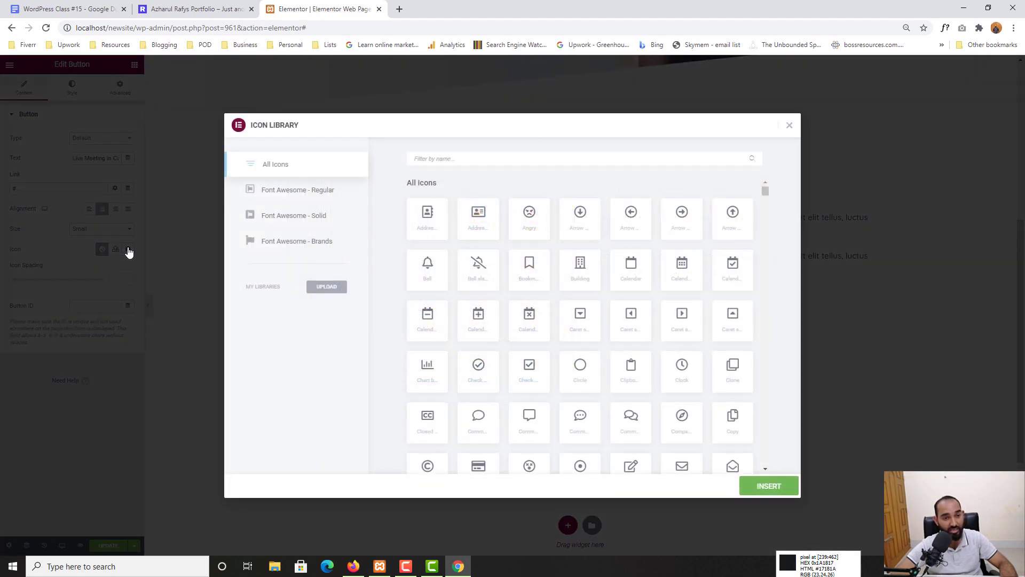
{"action": "key", "text": "ctrl+Tab"}
{"action": "key", "text": "ctrl+Tab"}
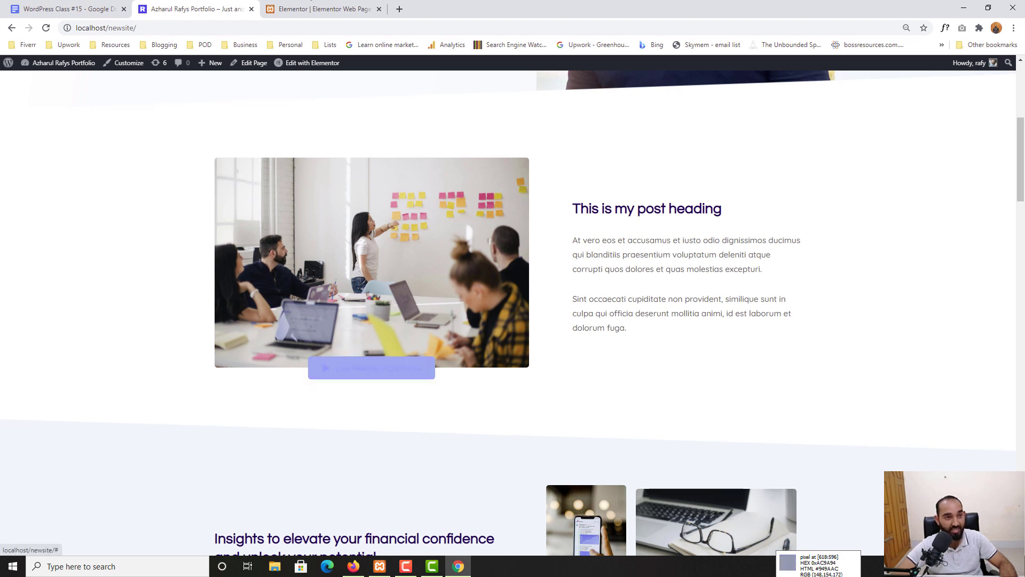
{"action": "key", "text": "ctrl+Tab"}
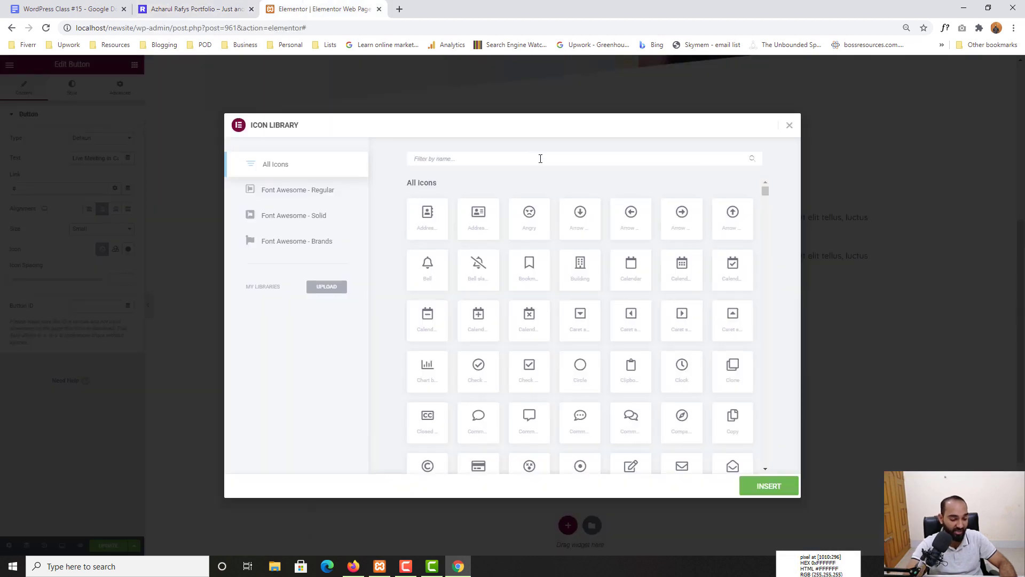
{"action": "type", "text": "play"}
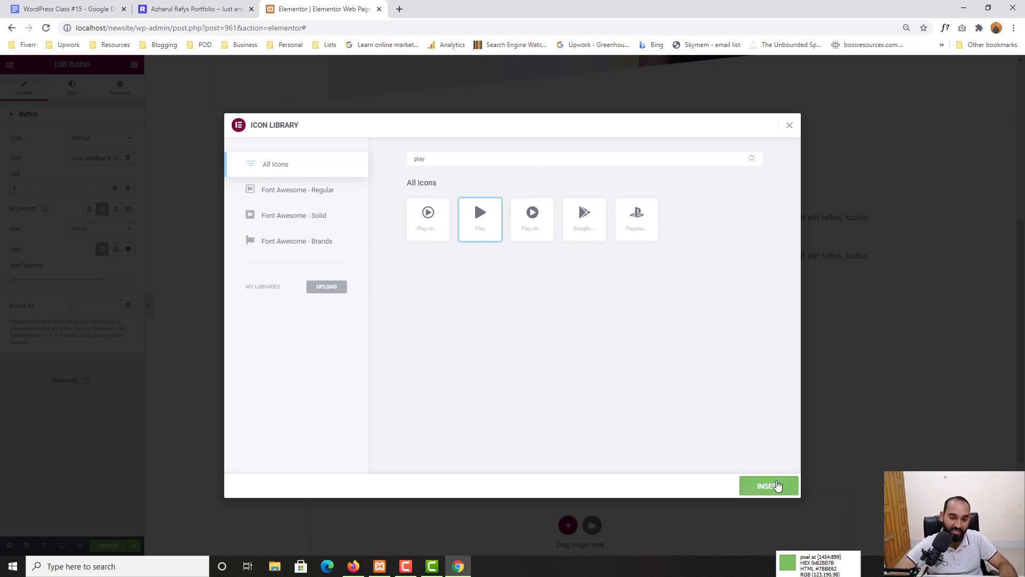
{"action": "left_click", "coordinate": [774, 486]}
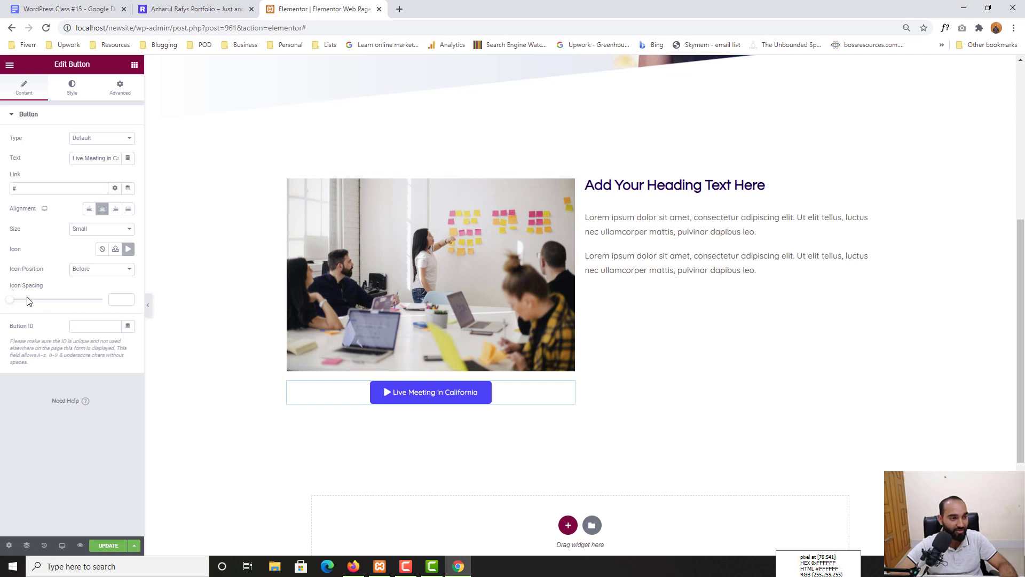
- Set the Live Meeting button's icon spacing to 15 and compare it with the portfolio page's button
{"action": "left_click_drag", "start_coordinate": [12, 304], "coordinate": [52, 308]}
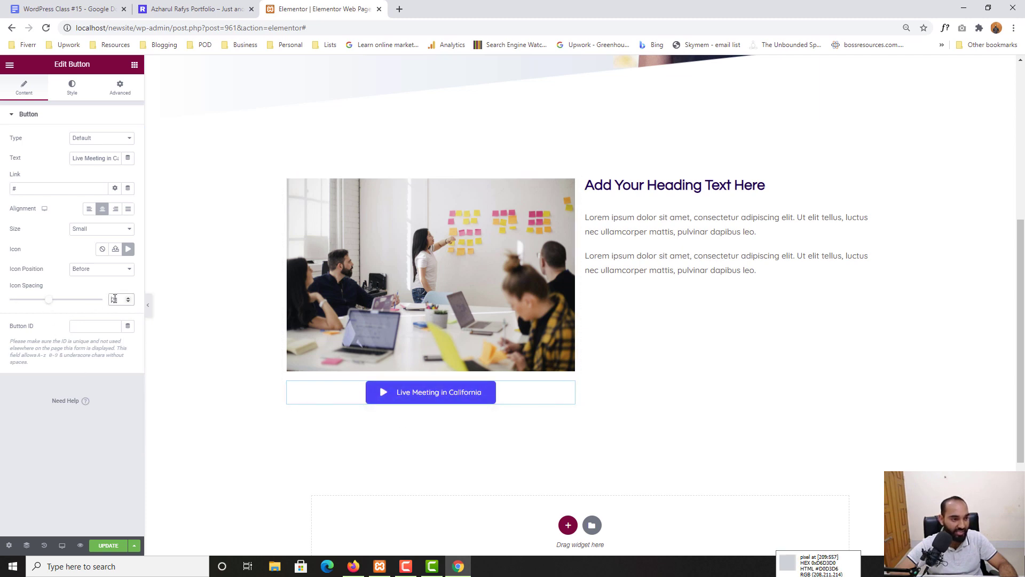
{"action": "type", "text": "15"}
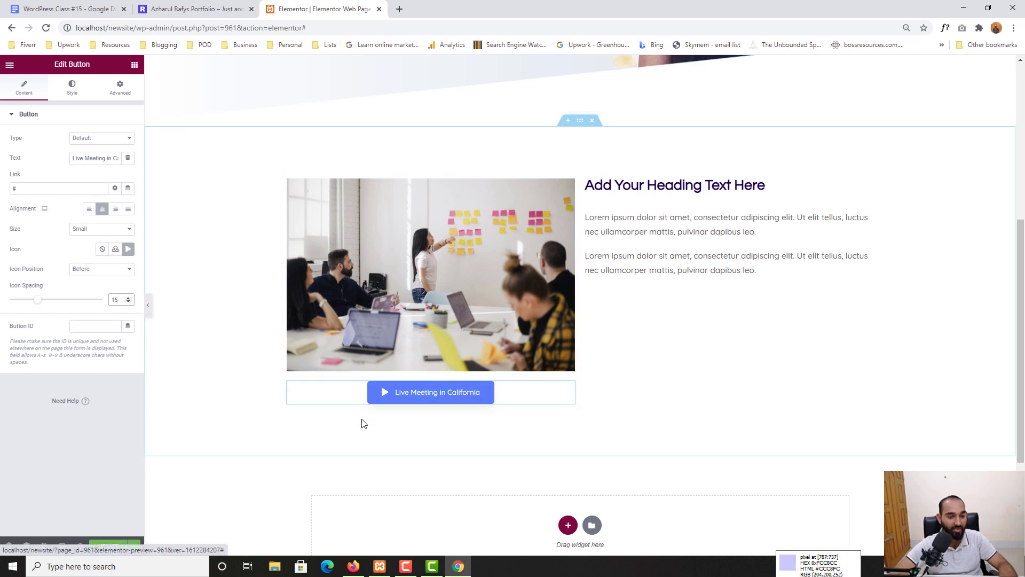
{"action": "left_click", "coordinate": [172, 4]}
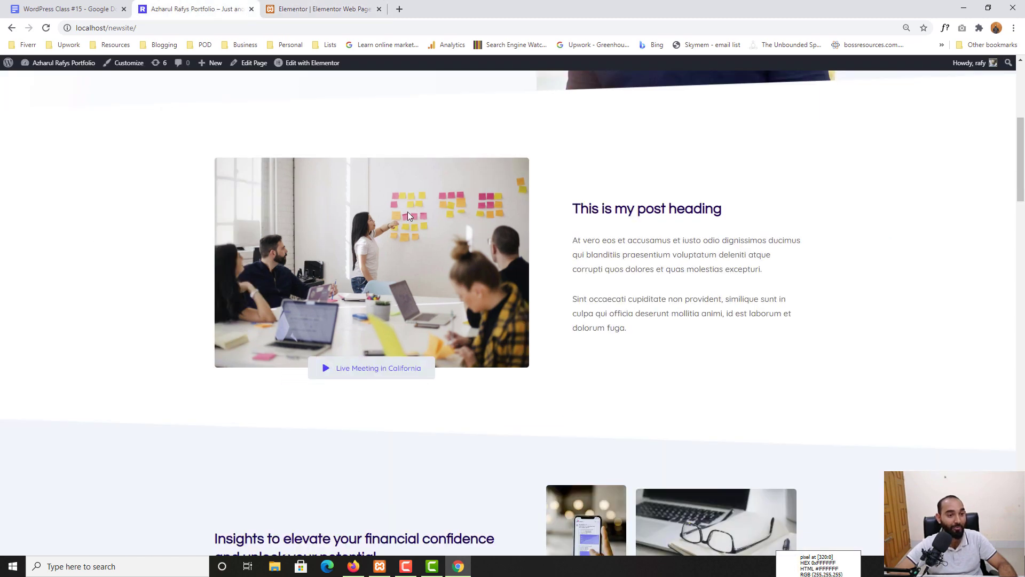
- Check the portfolio page's Live Meeting button, including its hover look, and set the new button's normal background colour to light grey
{"action": "left_click", "coordinate": [352, 5]}
{"action": "left_click", "coordinate": [184, 4]}
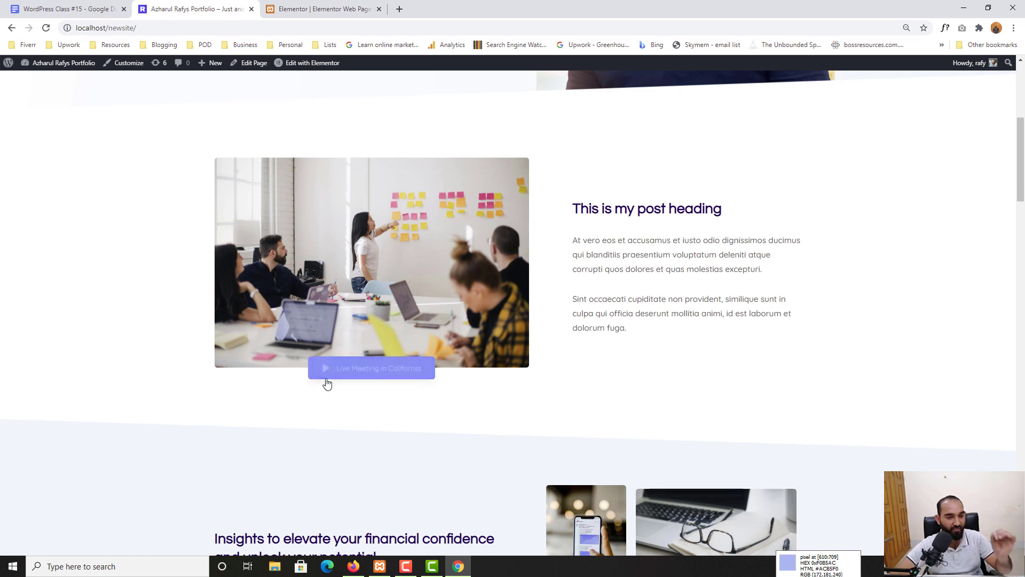
{"action": "left_click", "coordinate": [350, 5]}
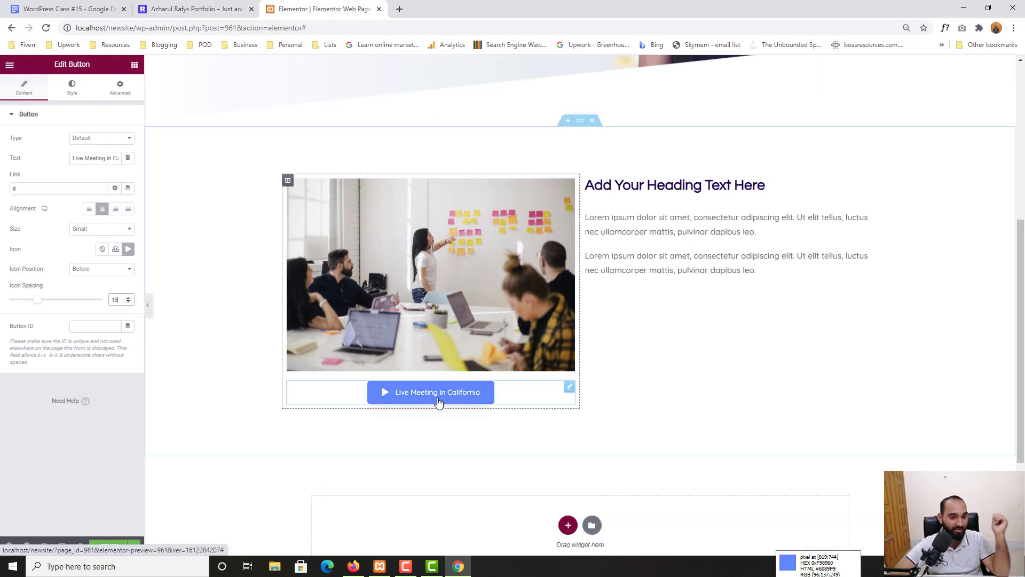
{"action": "left_click", "coordinate": [84, 94]}
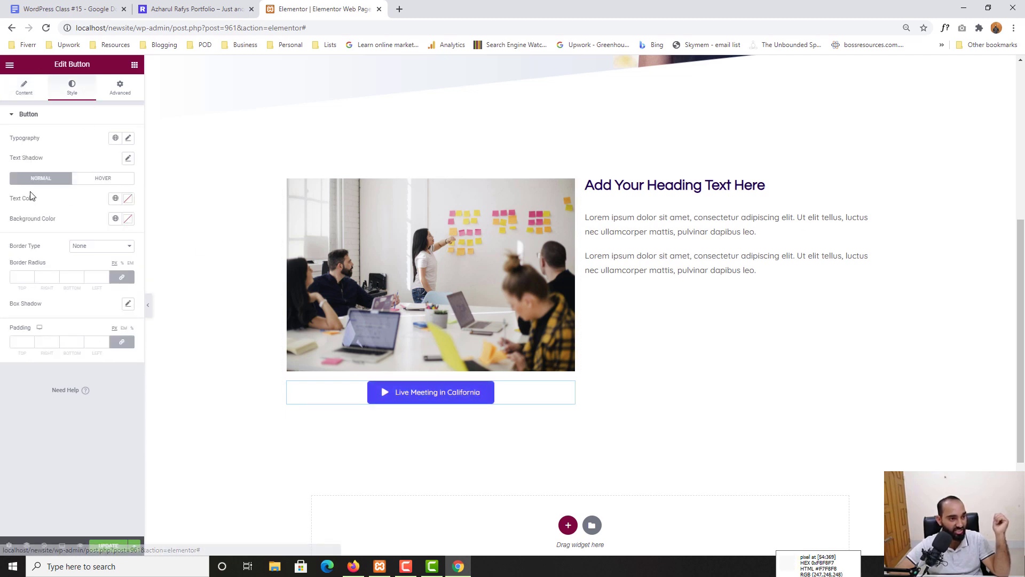
{"action": "left_click", "coordinate": [128, 219]}
{"action": "left_click_drag", "start_coordinate": [45, 280], "coordinate": [10, 278]}
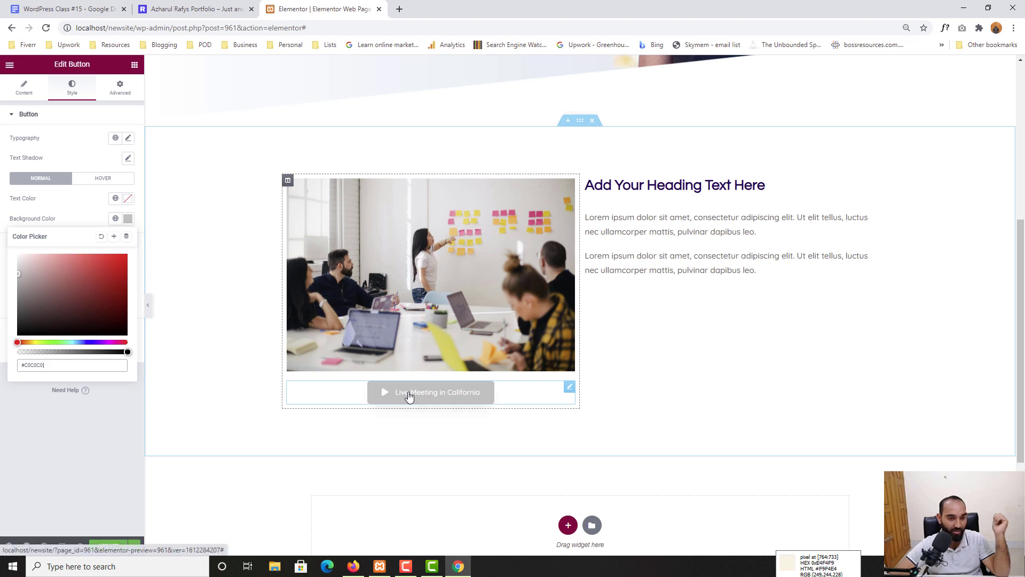
{"action": "left_click", "coordinate": [61, 212]}
- Set the Live Meeting button's hover background colour to a vivid blue
{"action": "left_click", "coordinate": [97, 182]}
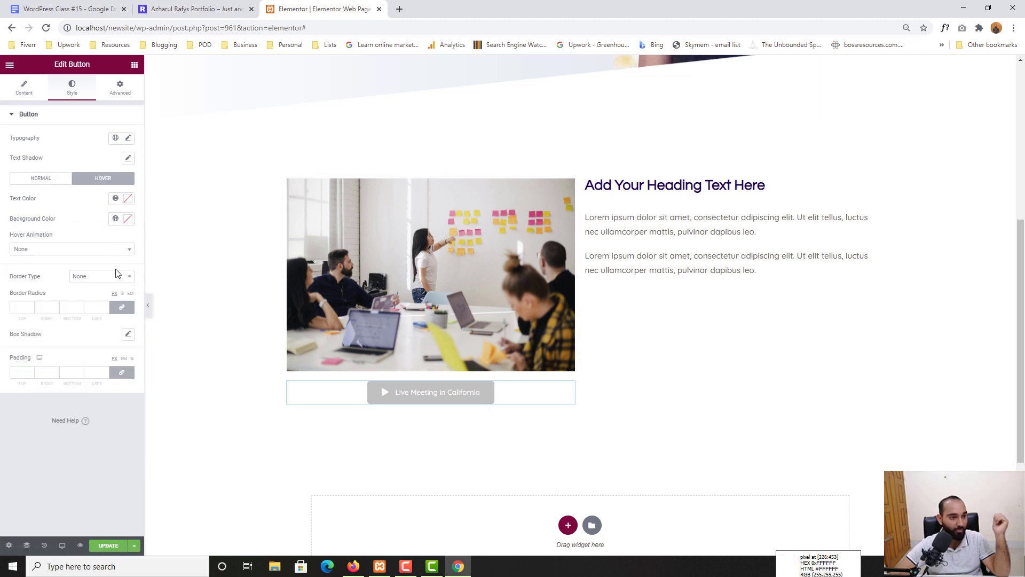
{"action": "left_click", "coordinate": [128, 219]}
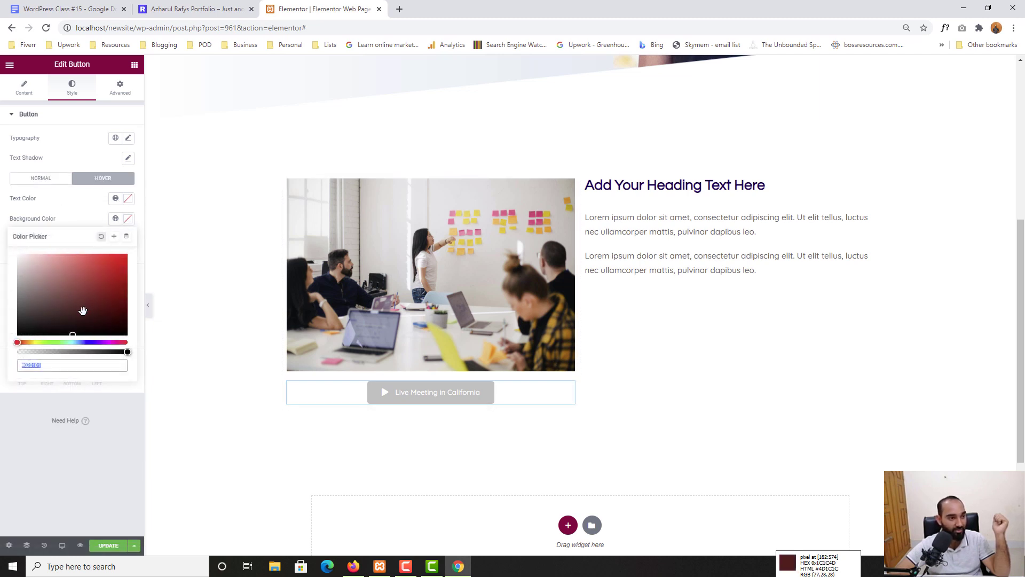
{"action": "left_click", "coordinate": [90, 342]}
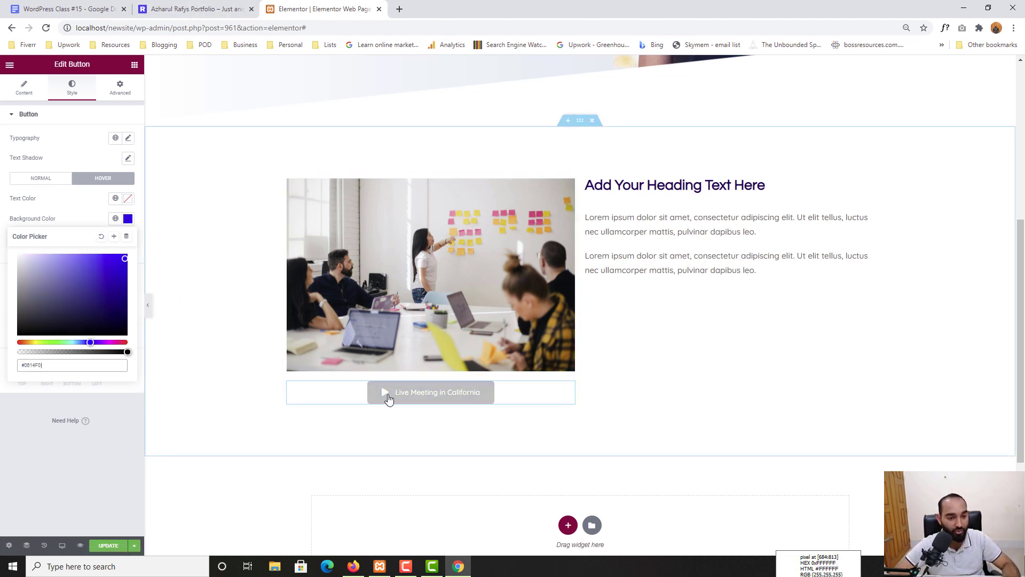
{"action": "left_click", "coordinate": [111, 114]}
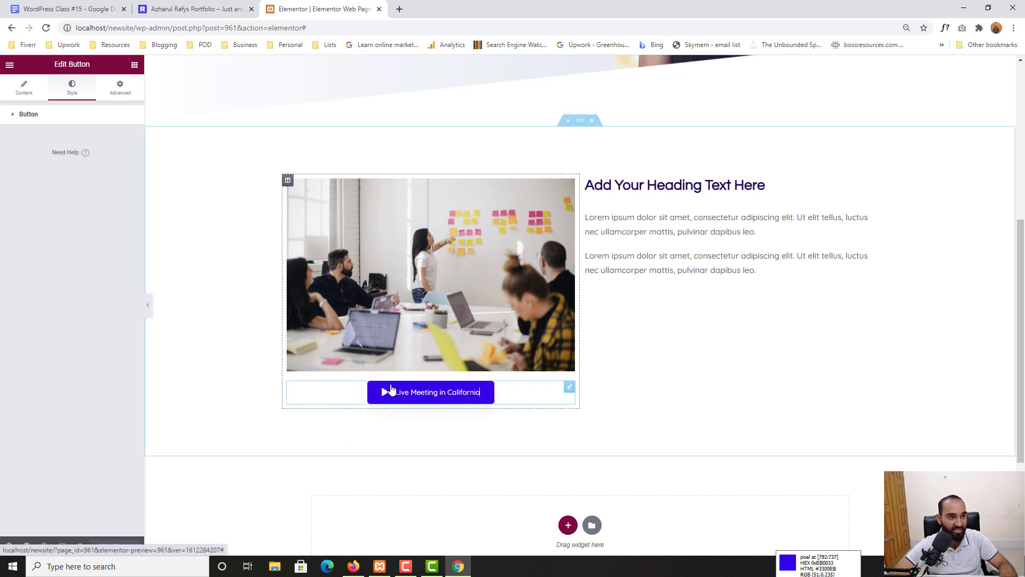
- Give the Live Meeting button absolute positioning and move it over the photo's bottom edge, at offsets of about -5 horizontal and 387 vertical
{"action": "left_click", "coordinate": [119, 92]}
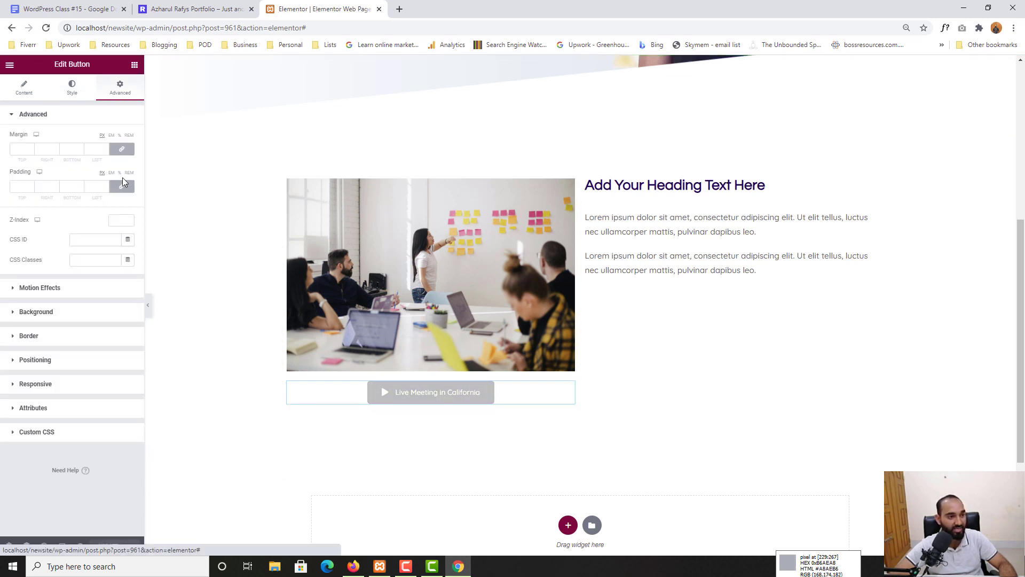
{"action": "left_click", "coordinate": [29, 361]}
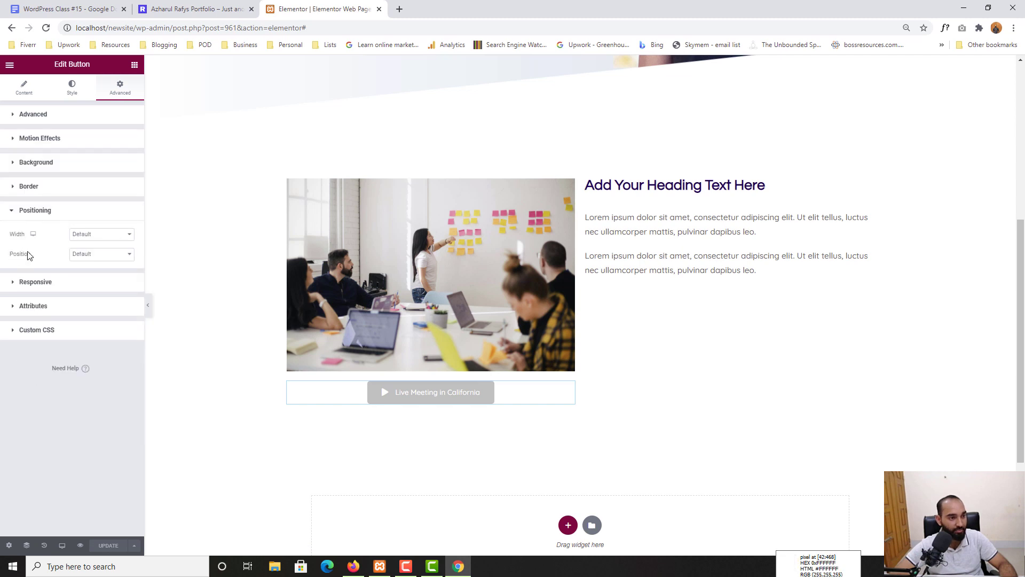
{"action": "left_click", "coordinate": [100, 260]}
{"action": "left_click", "coordinate": [98, 270]}
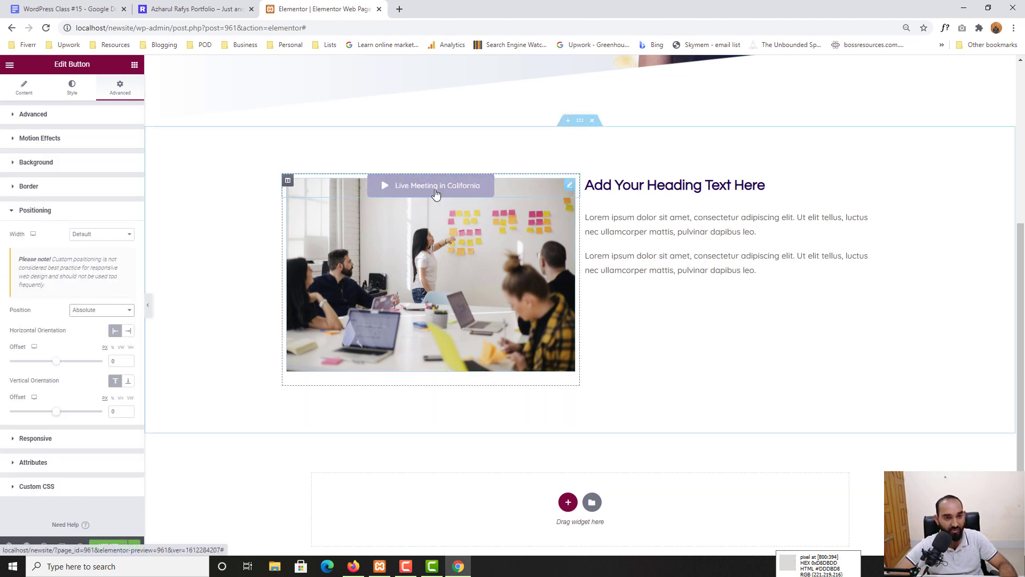
{"action": "left_click_drag", "start_coordinate": [430, 190], "coordinate": [427, 370]}
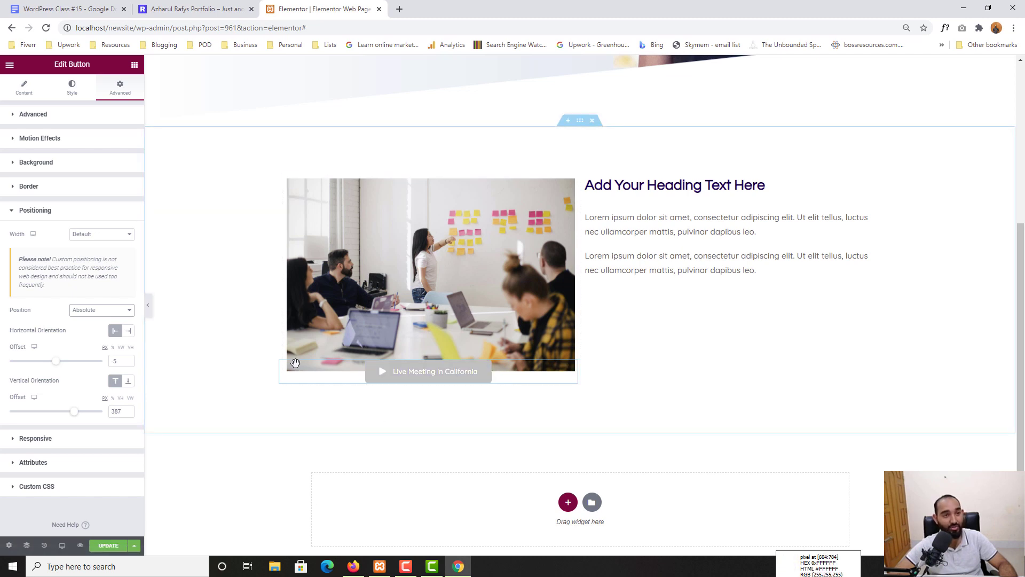
{"action": "left_click", "coordinate": [162, 6]}
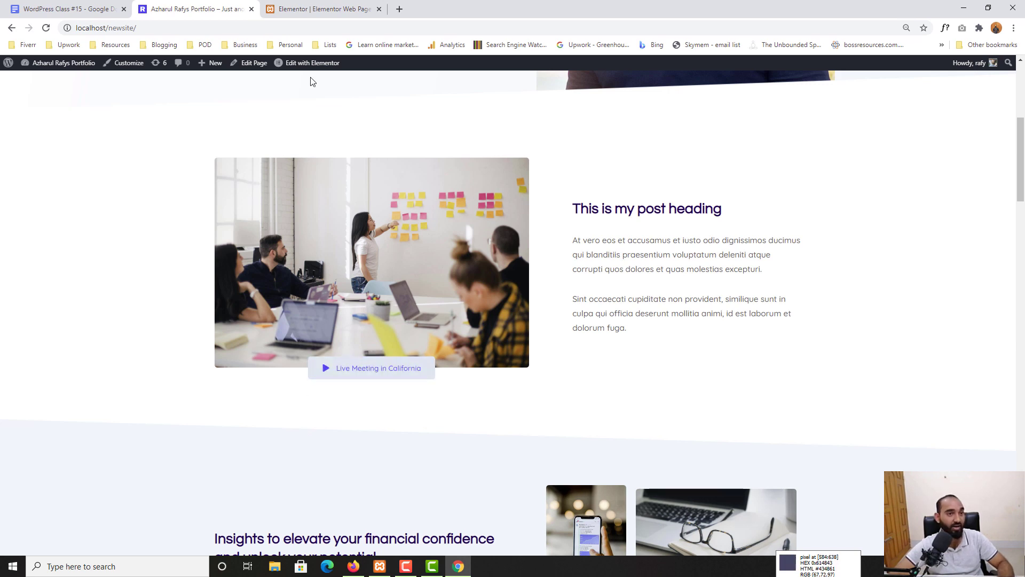
{"action": "left_click", "coordinate": [323, 8]}
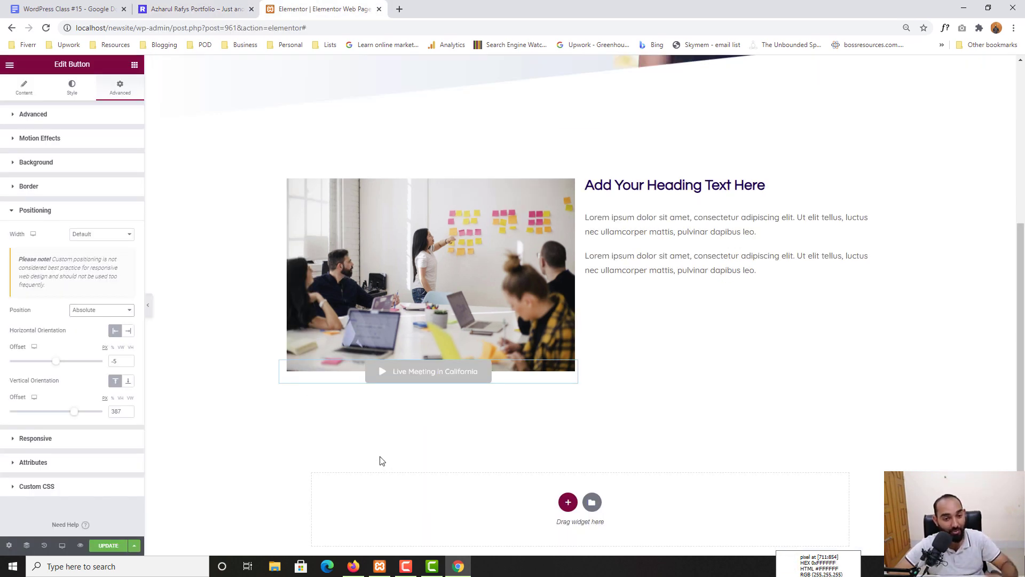
- Copy the heading "This is my post heading" from the portfolio page and use it as the new section's heading text
{"action": "left_click", "coordinate": [230, 7]}
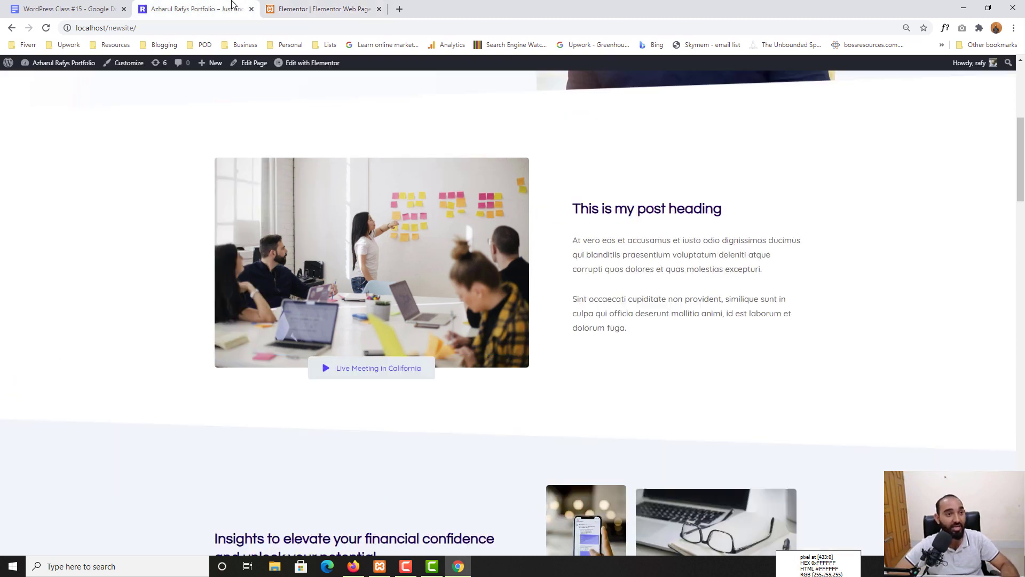
{"action": "left_click_drag", "start_coordinate": [587, 207], "coordinate": [670, 206]}
{"action": "key", "text": "ctrl+c"}
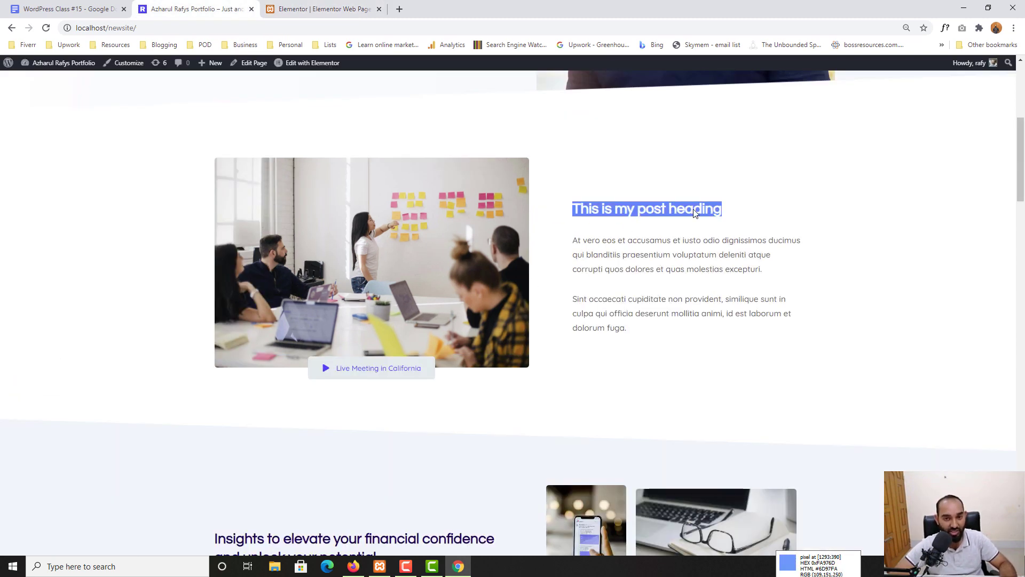
{"action": "left_click", "coordinate": [332, 8]}
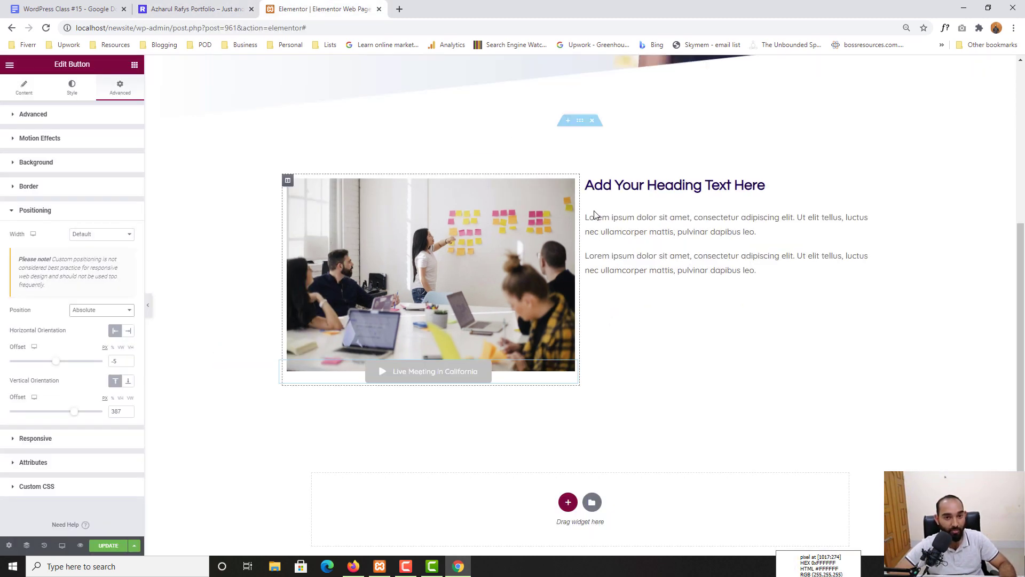
{"action": "left_click", "coordinate": [615, 187]}
{"action": "left_click", "coordinate": [57, 159]}
{"action": "key", "text": "ctrl+a"}
{"action": "key", "text": "ctrl+v"}
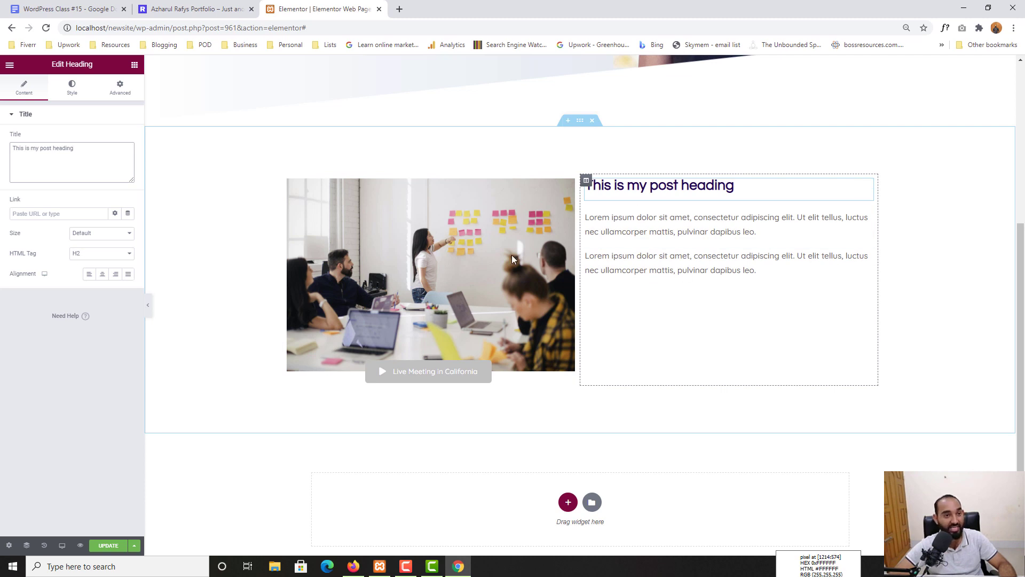
- Compare the text placement with the portfolio page and set the text column's vertical alignment to Middle
{"action": "scroll", "coordinate": [275, 302], "scroll_direction": "up", "scroll_amount": 4}
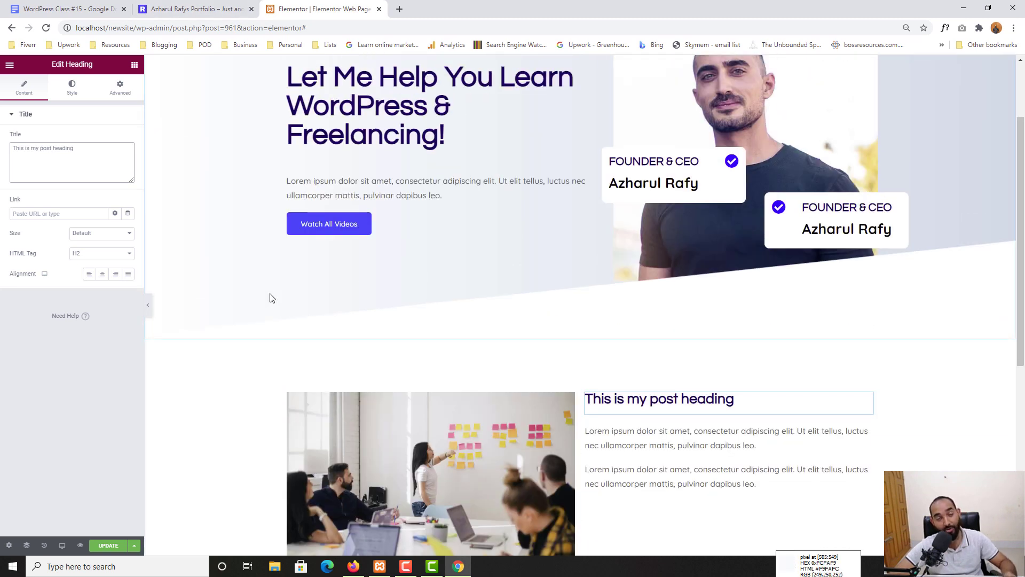
{"action": "scroll", "coordinate": [271, 297], "scroll_direction": "down", "scroll_amount": 3}
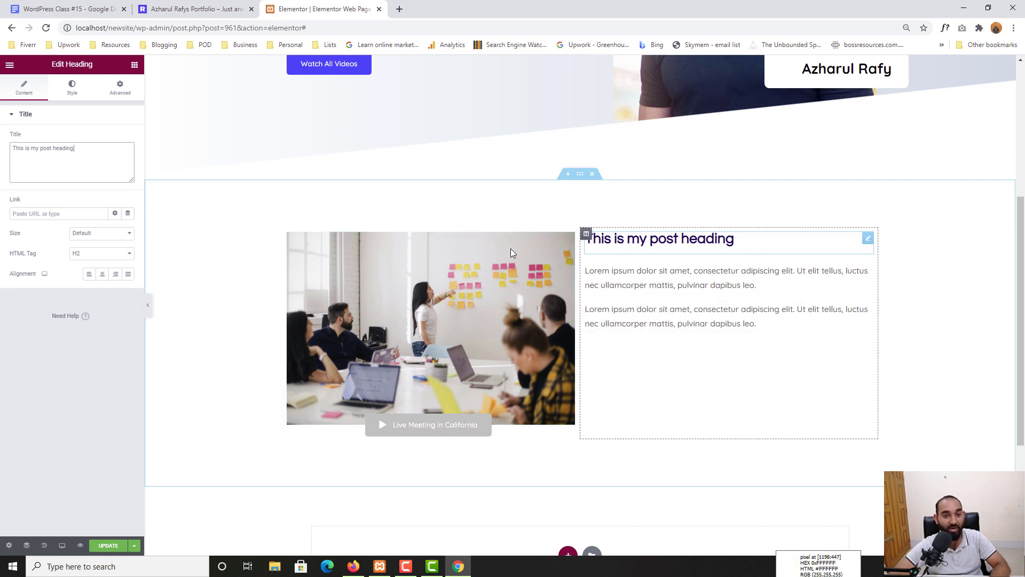
{"action": "left_click", "coordinate": [230, 10]}
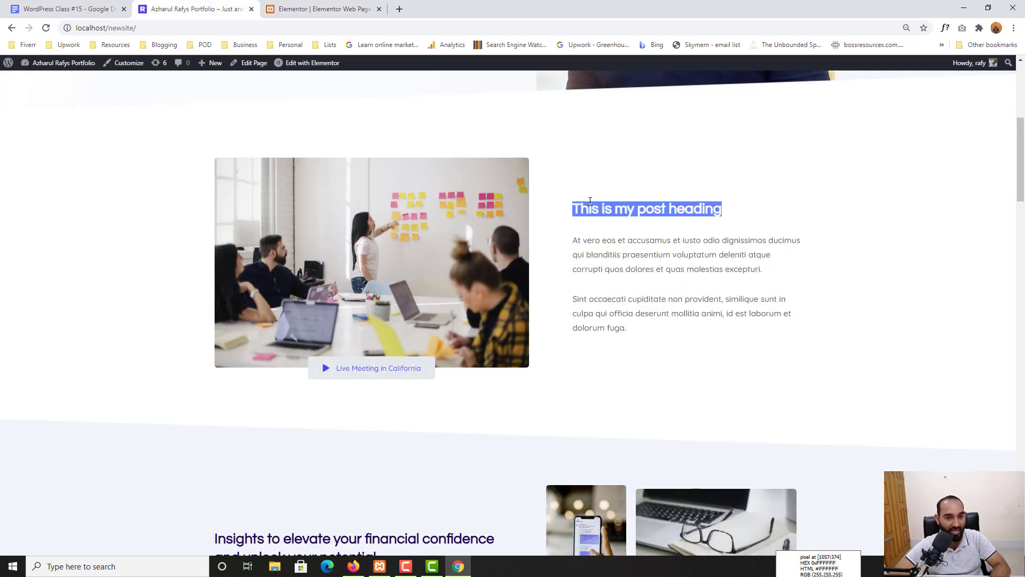
{"action": "left_click_drag", "start_coordinate": [572, 203], "coordinate": [676, 344]}
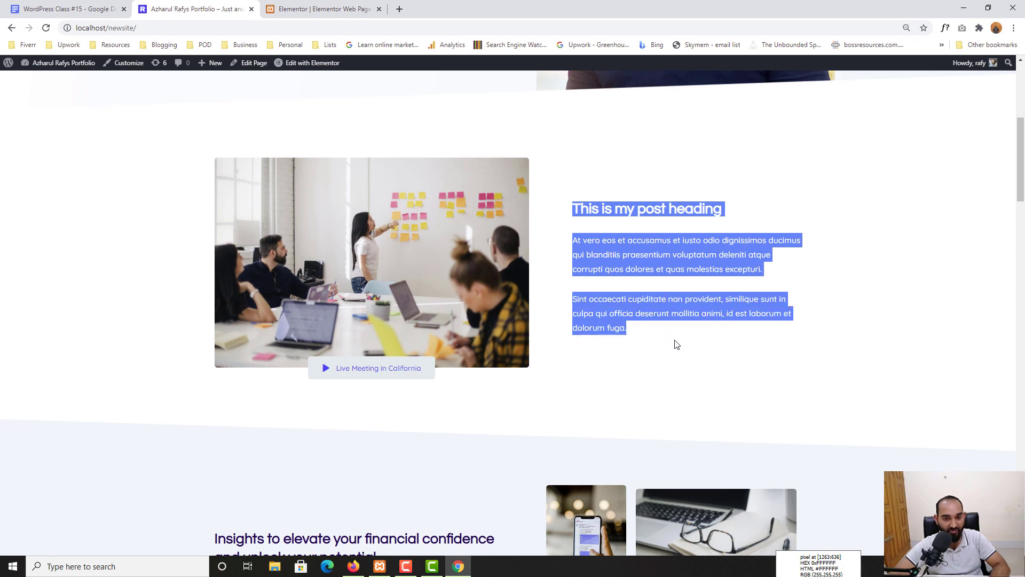
{"action": "left_click", "coordinate": [337, 3]}
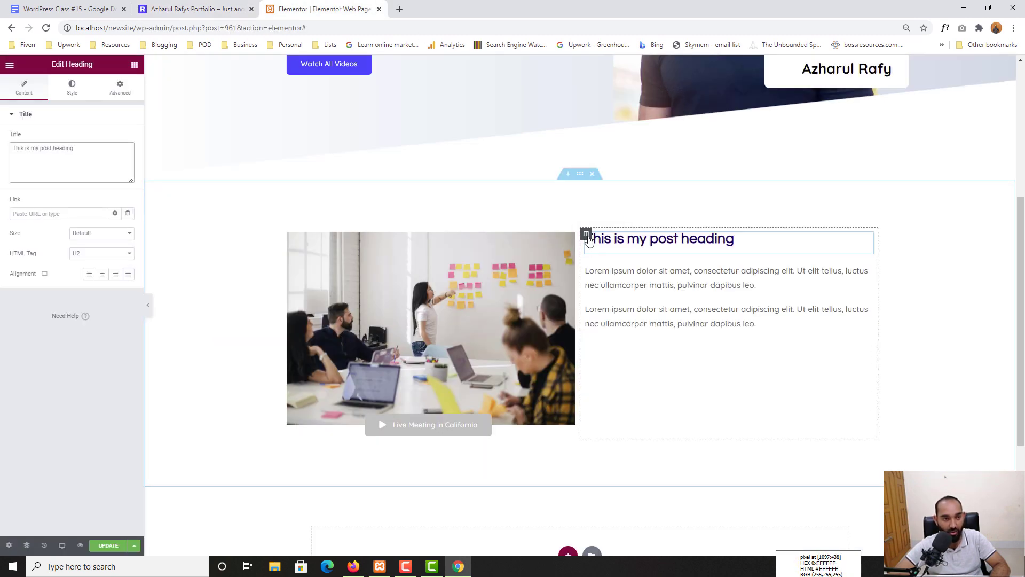
{"action": "left_click", "coordinate": [22, 90]}
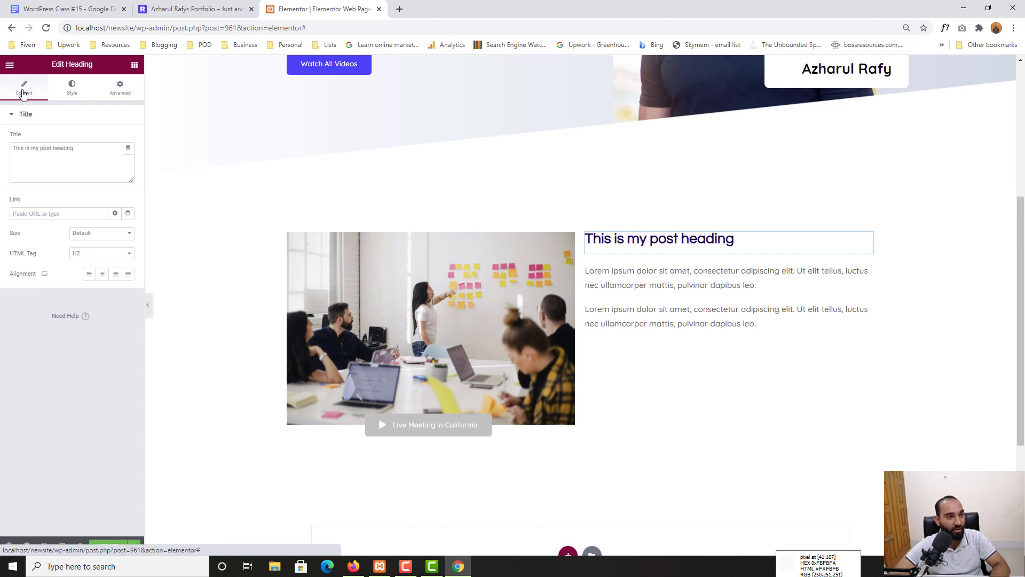
{"action": "left_click", "coordinate": [586, 233]}
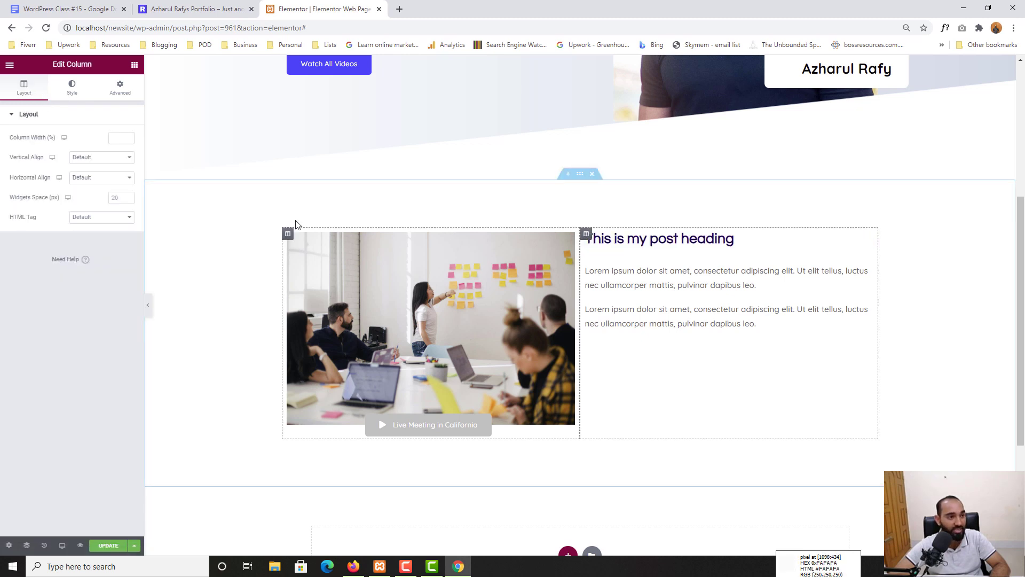
{"action": "left_click", "coordinate": [96, 158]}
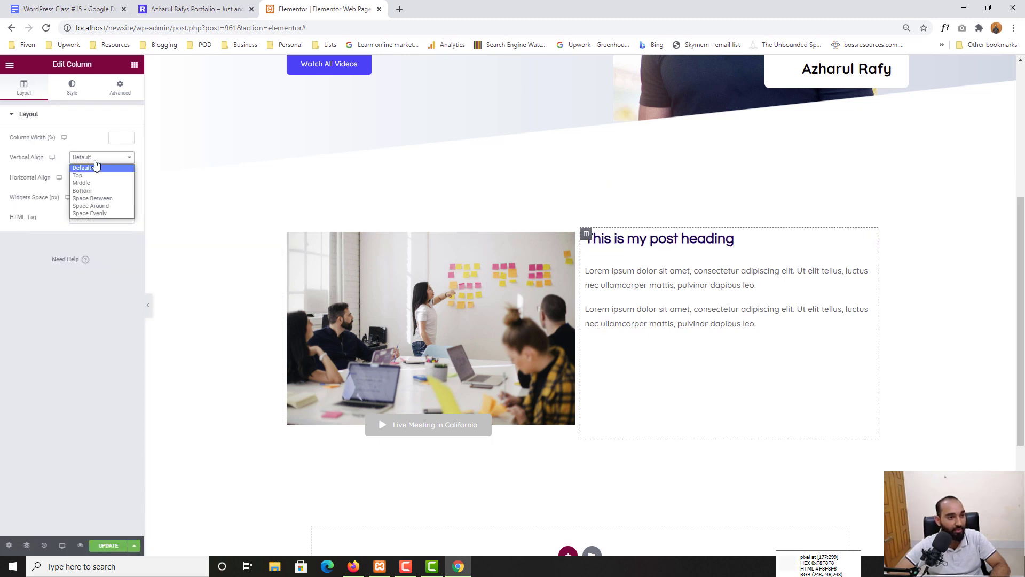
{"action": "left_click", "coordinate": [101, 183]}
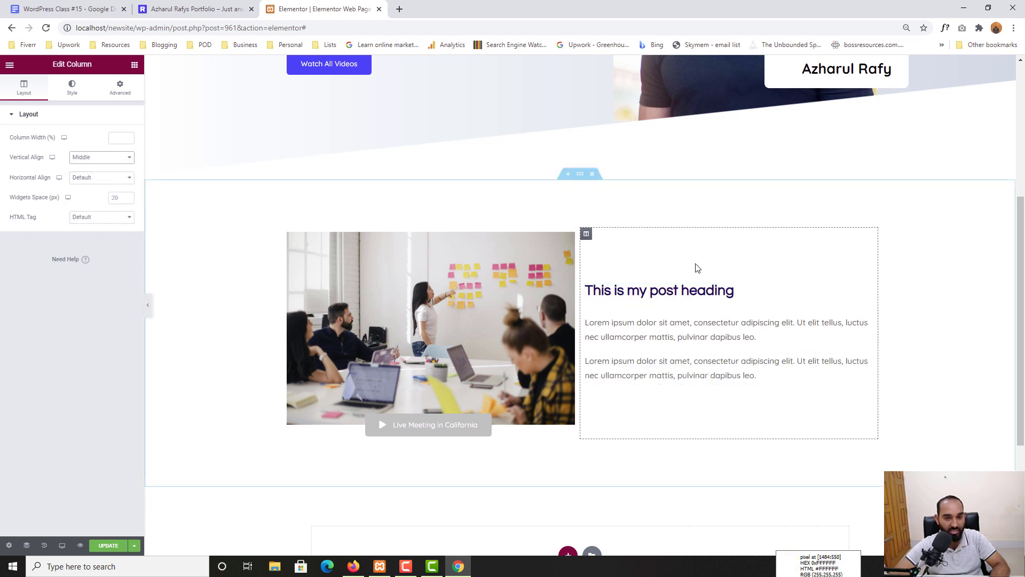
- Check the spacing between photo and text on the portfolio page and set the new section's columns gap to Extended
{"action": "scroll", "coordinate": [446, 396], "scroll_direction": "up", "scroll_amount": 2}
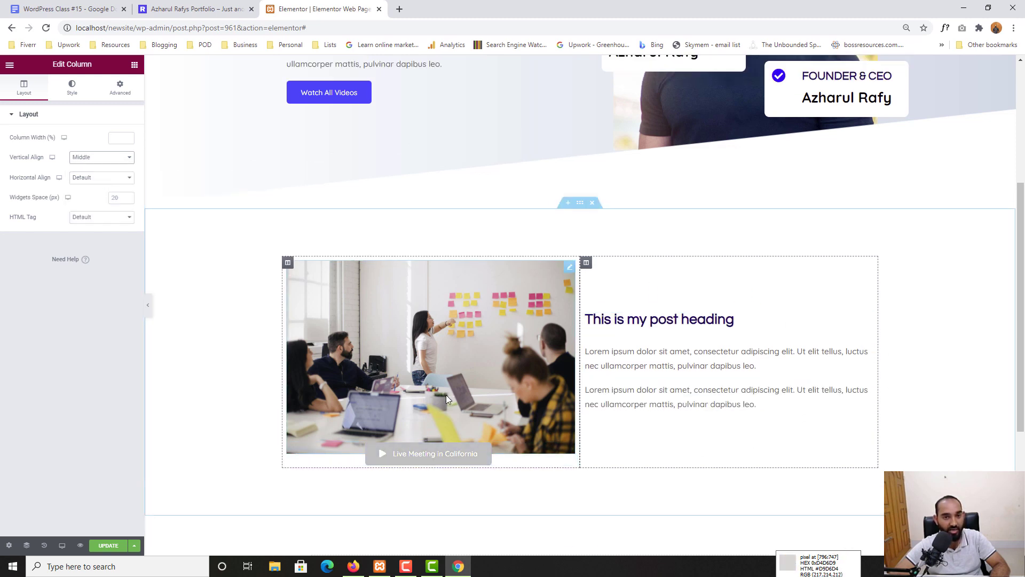
{"action": "left_click", "coordinate": [201, 5]}
{"action": "scroll", "coordinate": [485, 282], "scroll_direction": "up", "scroll_amount": 1}
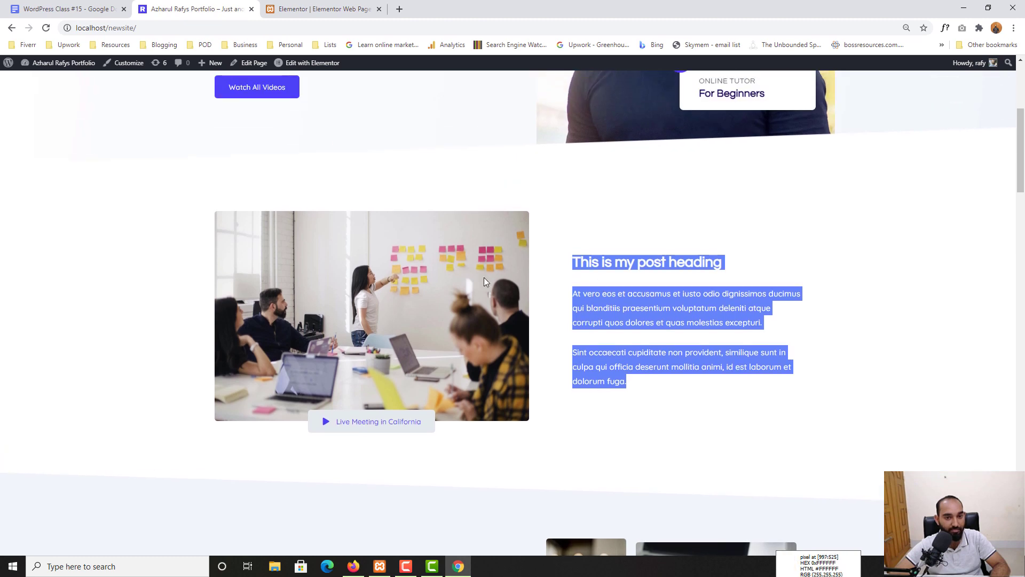
{"action": "left_click", "coordinate": [571, 240]}
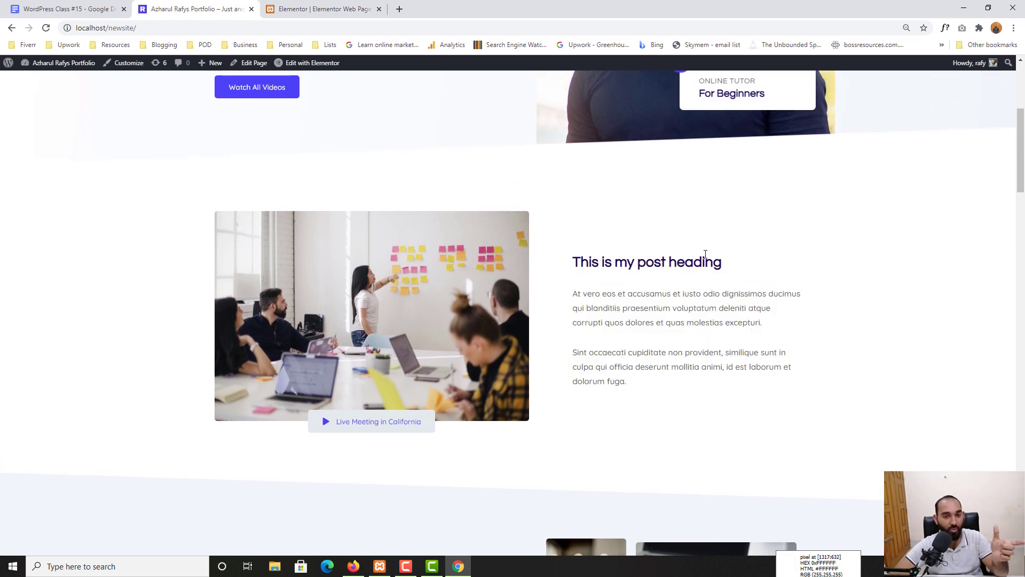
{"action": "left_click", "coordinate": [288, 6]}
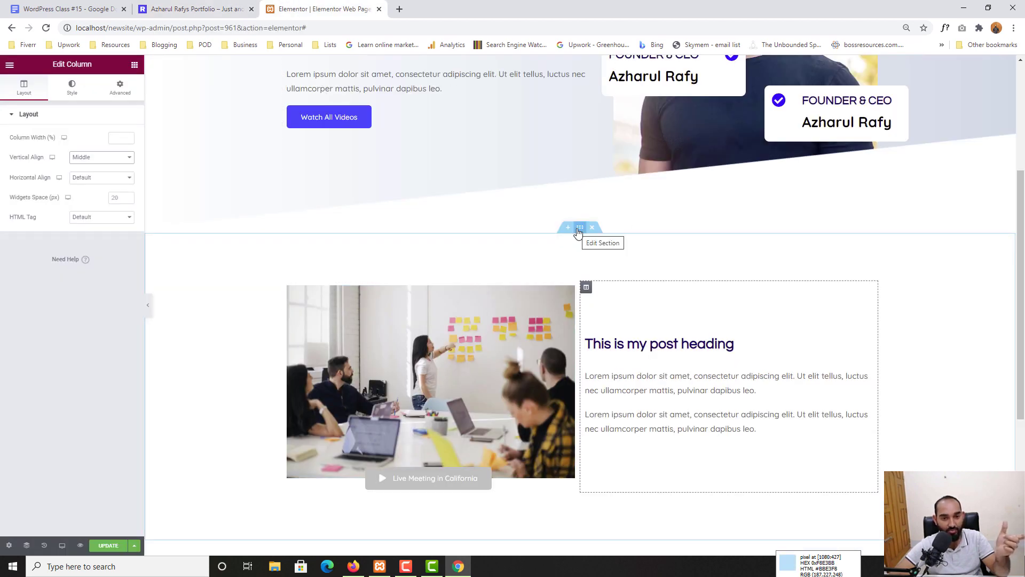
{"action": "left_click", "coordinate": [578, 231]}
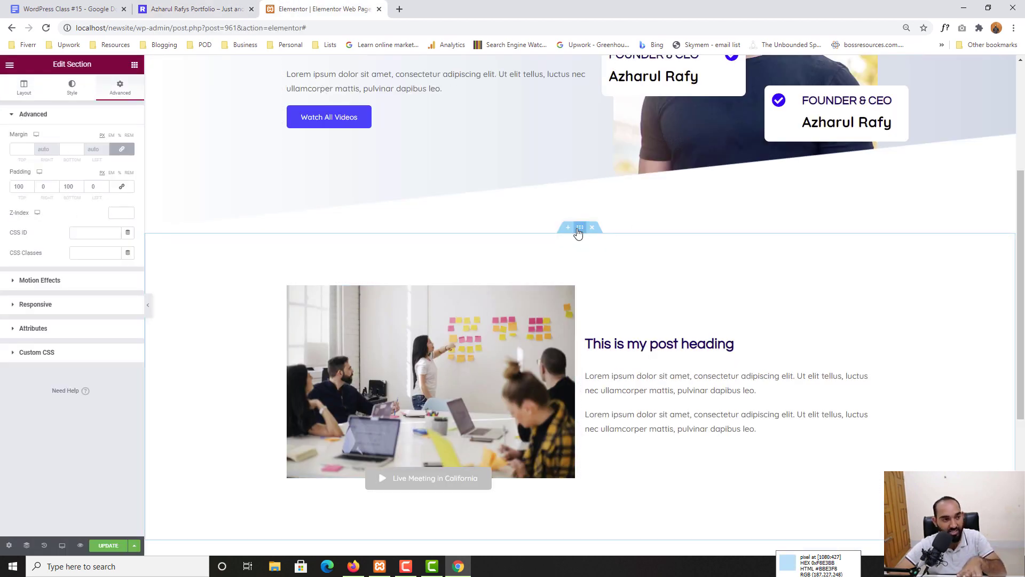
{"action": "left_click", "coordinate": [22, 91]}
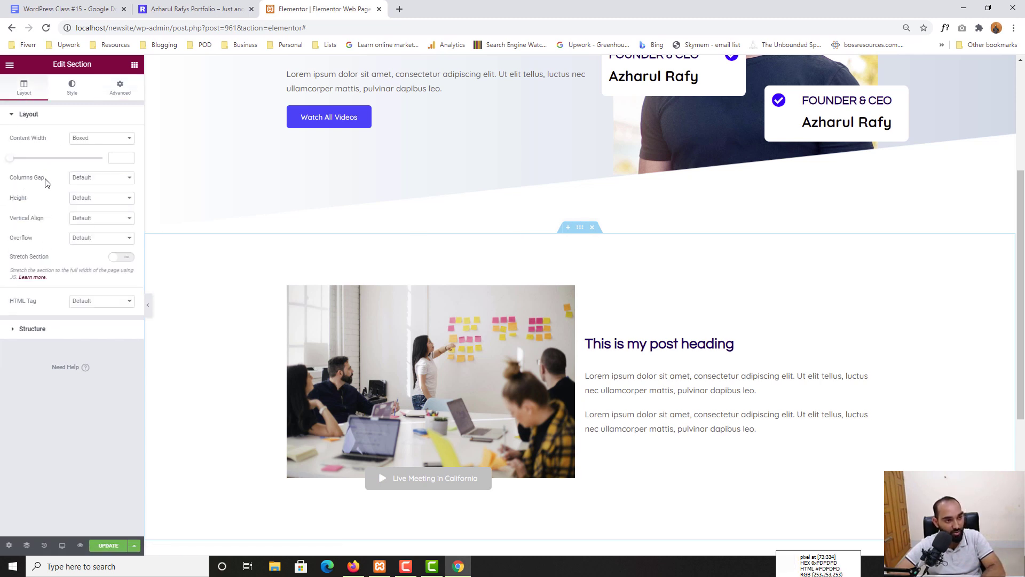
{"action": "left_click", "coordinate": [98, 179]}
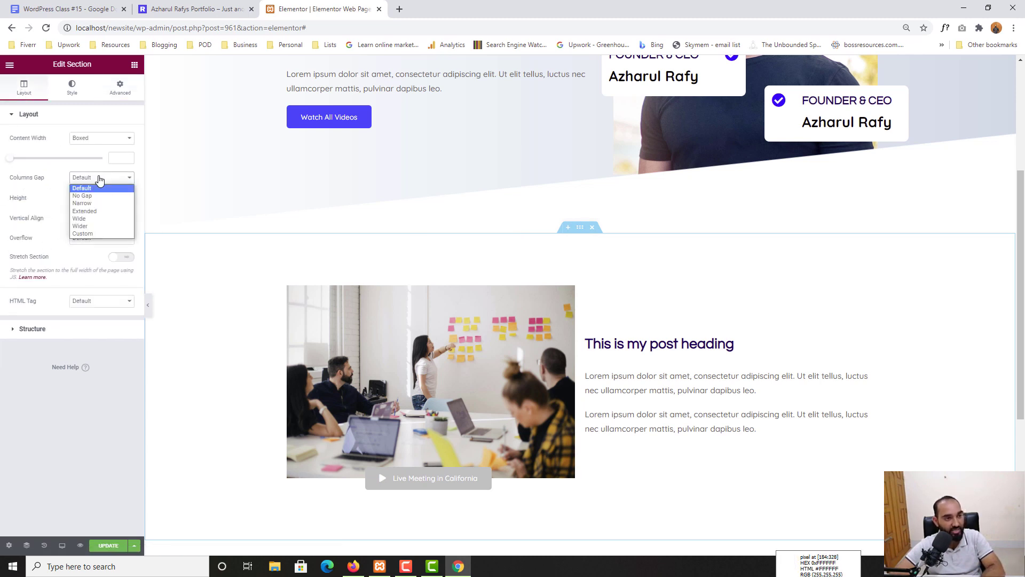
{"action": "left_click", "coordinate": [87, 213]}
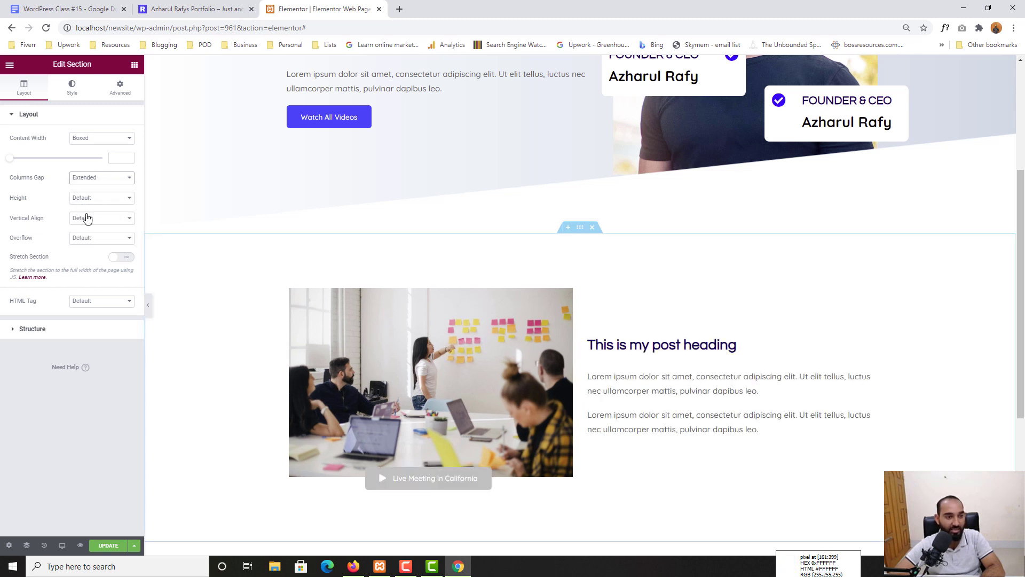
- Set the image-and-text section's columns gap to Wider and check the layout against the portfolio page
{"action": "left_click", "coordinate": [92, 186]}
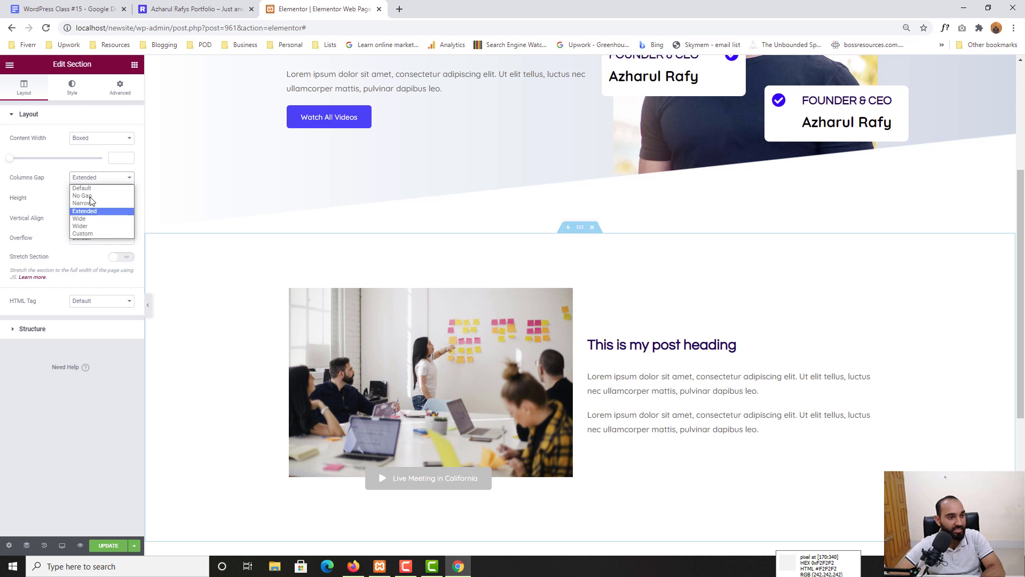
{"action": "left_click", "coordinate": [83, 227]}
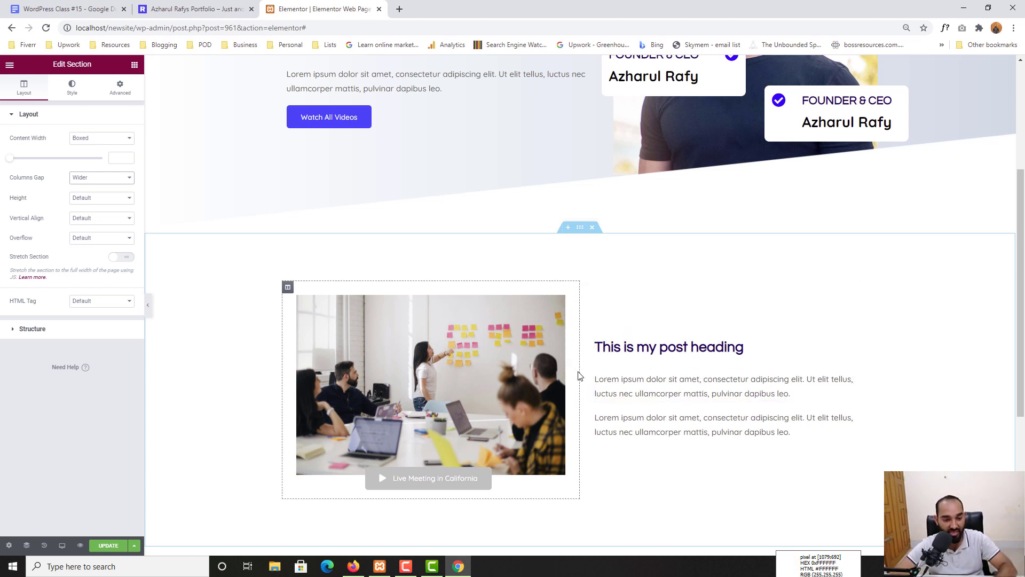
{"action": "scroll", "coordinate": [577, 374], "scroll_direction": "down", "scroll_amount": 1}
{"action": "scroll", "coordinate": [508, 373], "scroll_direction": "down", "scroll_amount": 2}
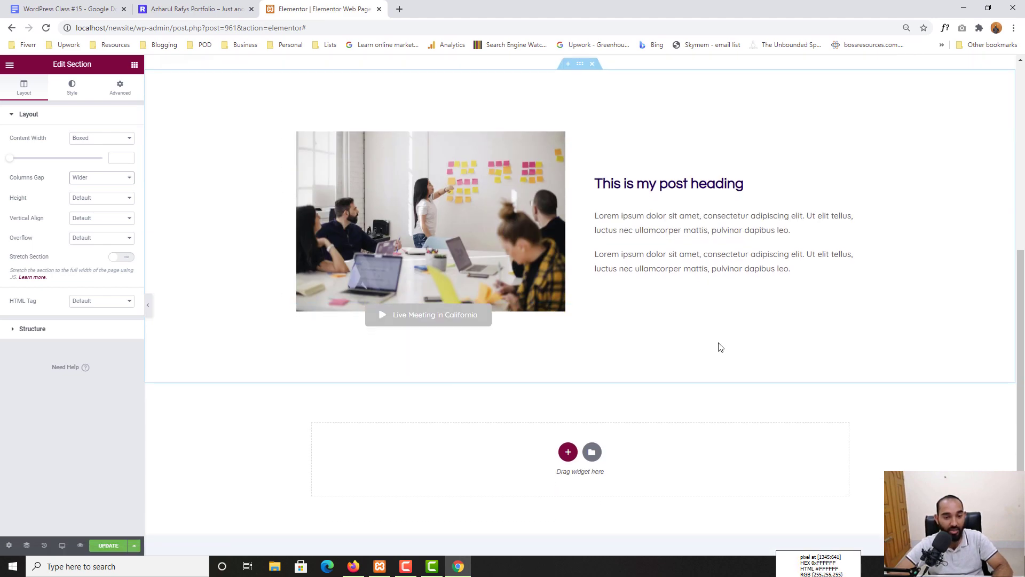
{"action": "scroll", "coordinate": [718, 349], "scroll_direction": "up", "scroll_amount": 3}
{"action": "scroll", "coordinate": [396, 228], "scroll_direction": "up", "scroll_amount": 1}
{"action": "scroll", "coordinate": [393, 228], "scroll_direction": "down", "scroll_amount": 2}
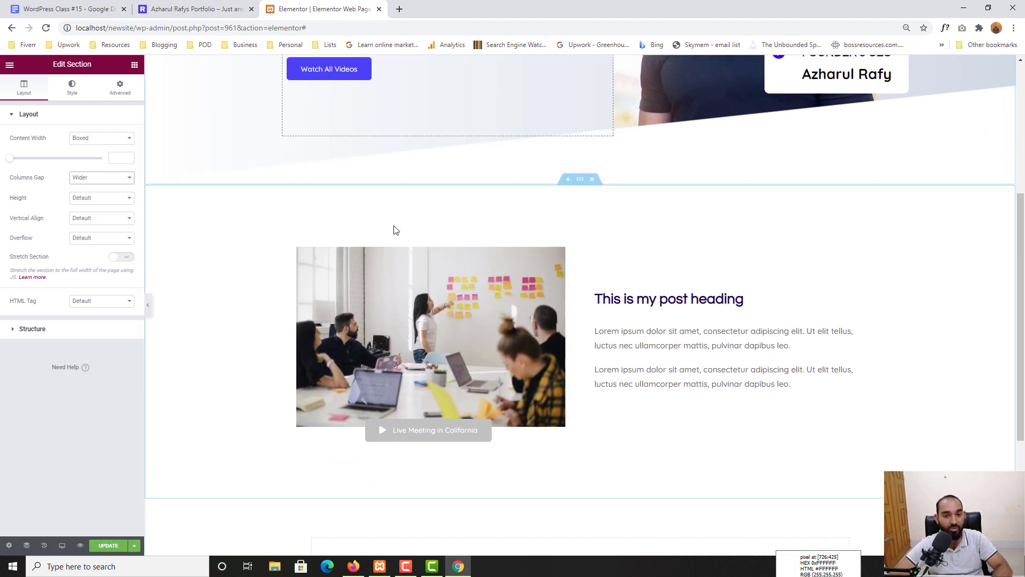
{"action": "left_click", "coordinate": [195, 9]}
{"action": "left_click", "coordinate": [321, 9]}
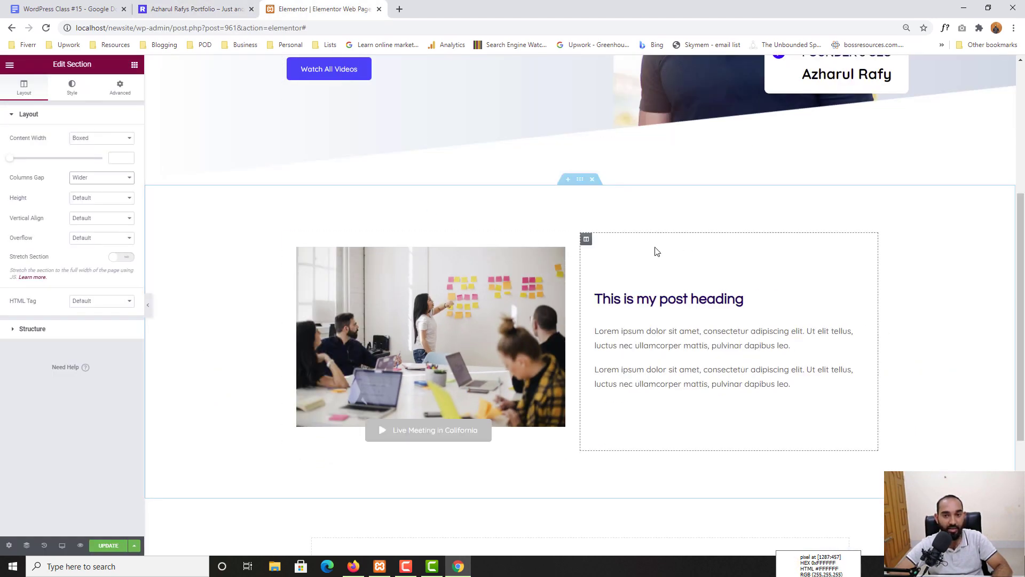
- Compare the space above the photo with the portfolio page and set the image-and-text section's top padding to 50 px
{"action": "scroll", "coordinate": [776, 192], "scroll_direction": "up", "scroll_amount": 3}
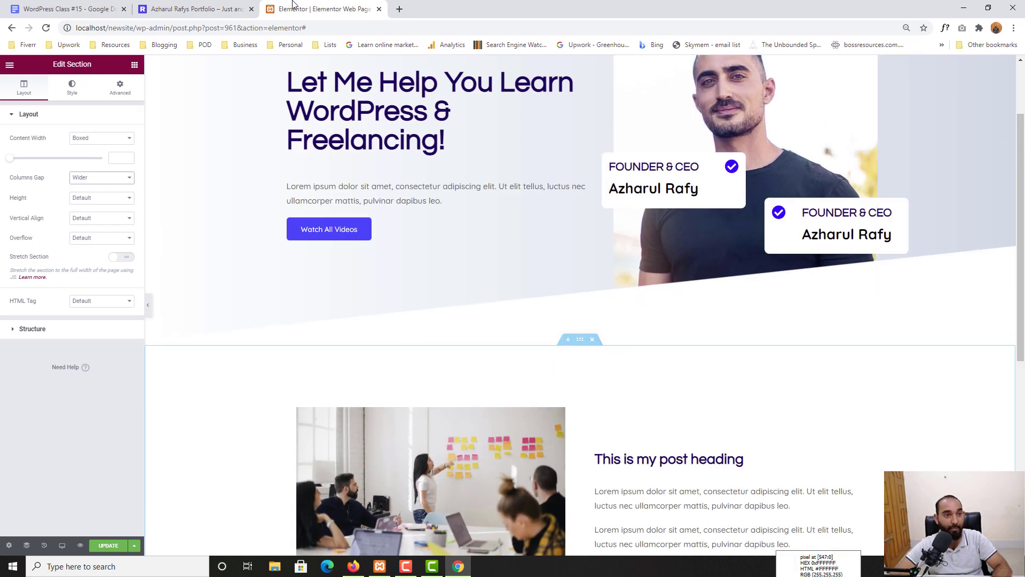
{"action": "left_click", "coordinate": [218, 4]}
{"action": "scroll", "coordinate": [299, 294], "scroll_direction": "up", "scroll_amount": 2}
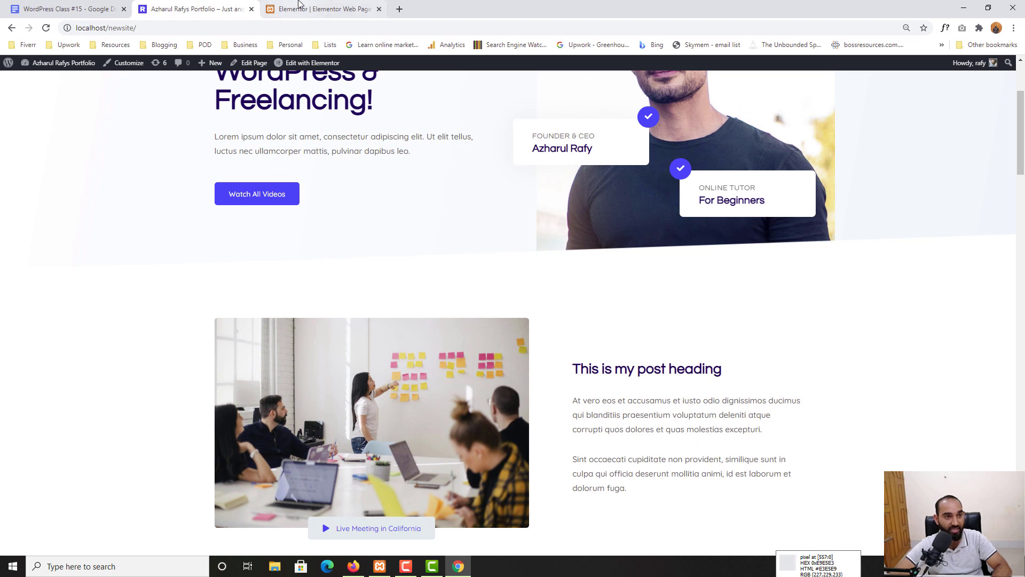
{"action": "left_click", "coordinate": [320, 9]}
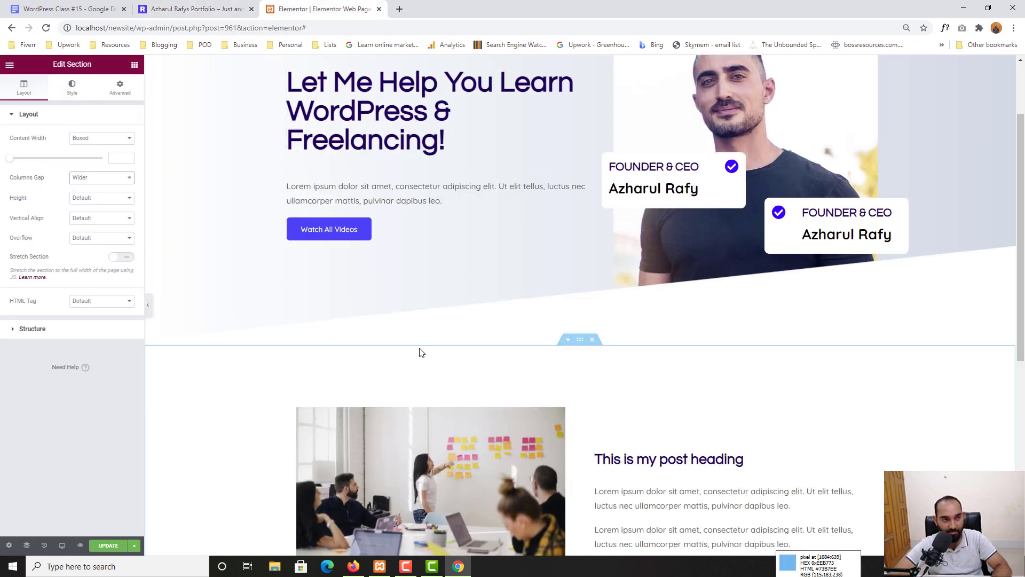
{"action": "left_click", "coordinate": [117, 100]}
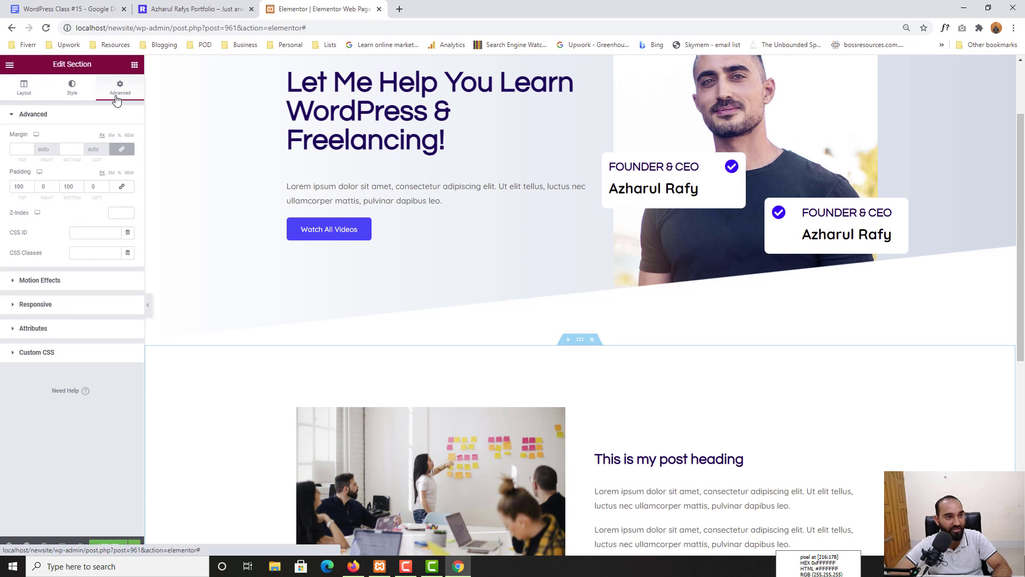
{"action": "double_click", "coordinate": [21, 188]}
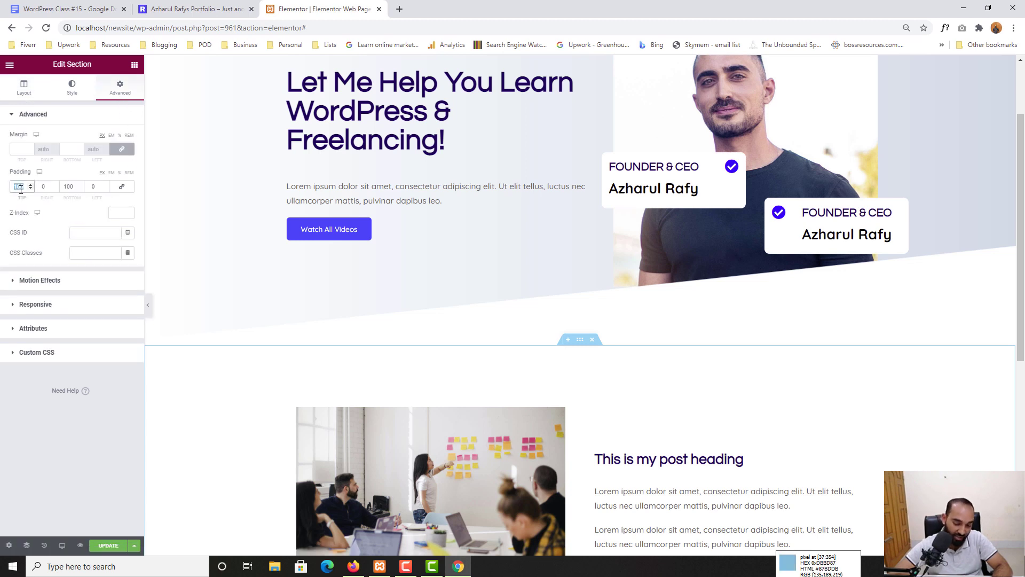
{"action": "type", "text": "50"}
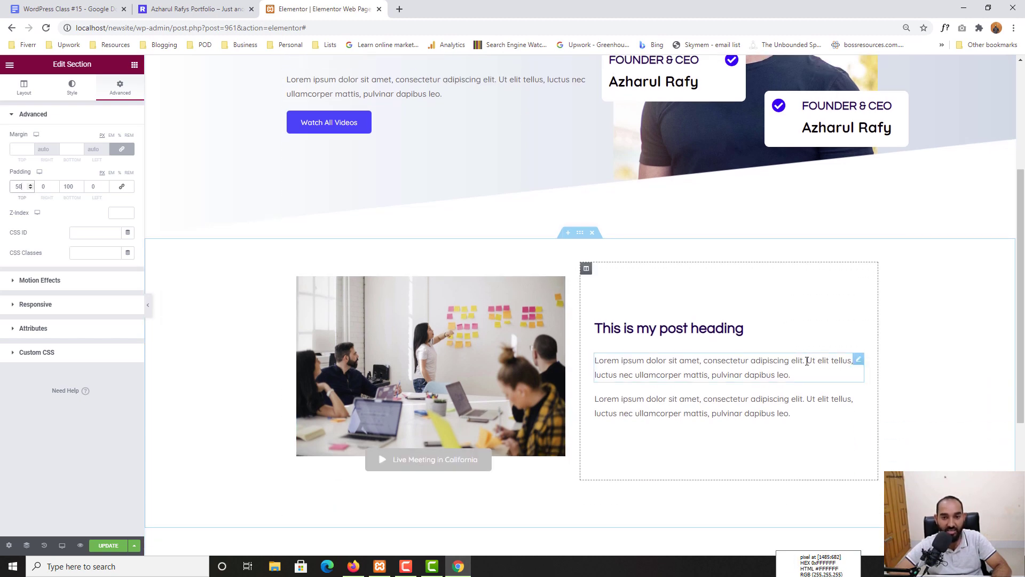
{"action": "scroll", "coordinate": [778, 322], "scroll_direction": "up", "scroll_amount": 2}
{"action": "scroll", "coordinate": [779, 320], "scroll_direction": "down", "scroll_amount": 4}
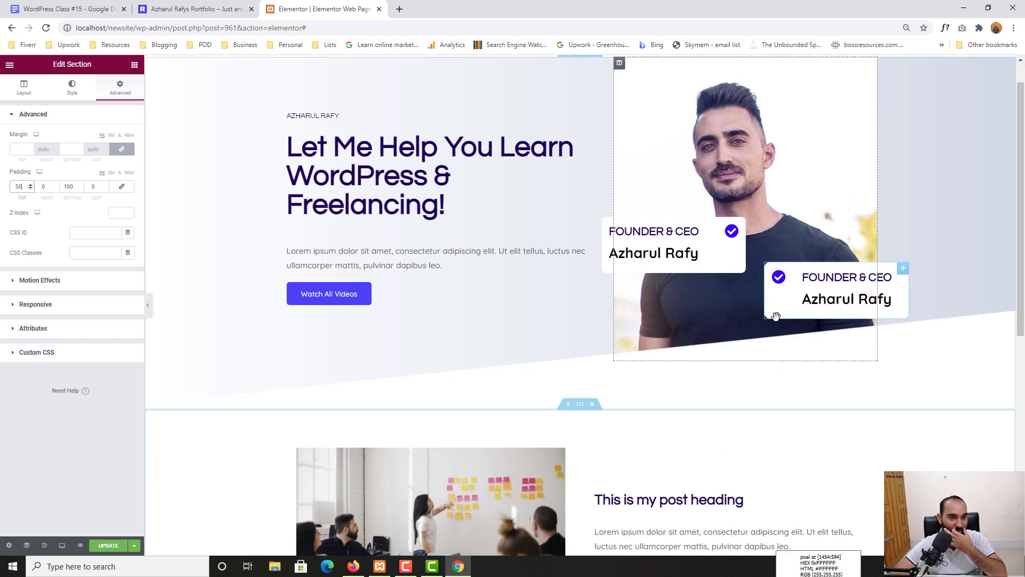
{"action": "scroll", "coordinate": [780, 319], "scroll_direction": "up", "scroll_amount": 4}
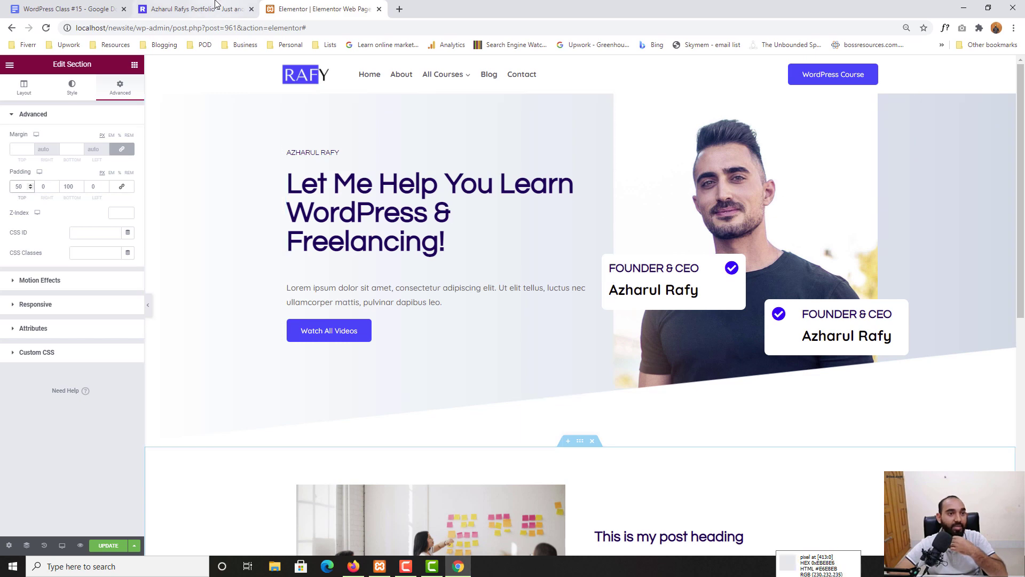
- Examine the layout of the portfolio page's Insights section, with its heading, accordion, button and image collage
{"action": "left_click", "coordinate": [193, 9]}
{"action": "scroll", "coordinate": [231, 304], "scroll_direction": "down", "scroll_amount": 7}
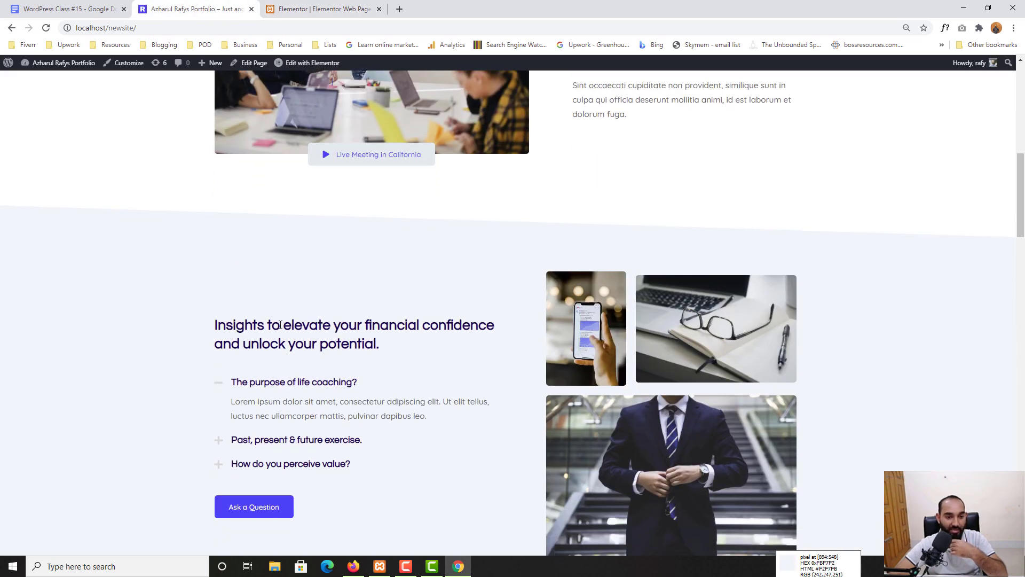
{"action": "scroll", "coordinate": [598, 223], "scroll_direction": "down", "scroll_amount": 4}
{"action": "scroll", "coordinate": [434, 320], "scroll_direction": "up", "scroll_amount": 1}
{"action": "scroll", "coordinate": [438, 288], "scroll_direction": "up", "scroll_amount": 3}
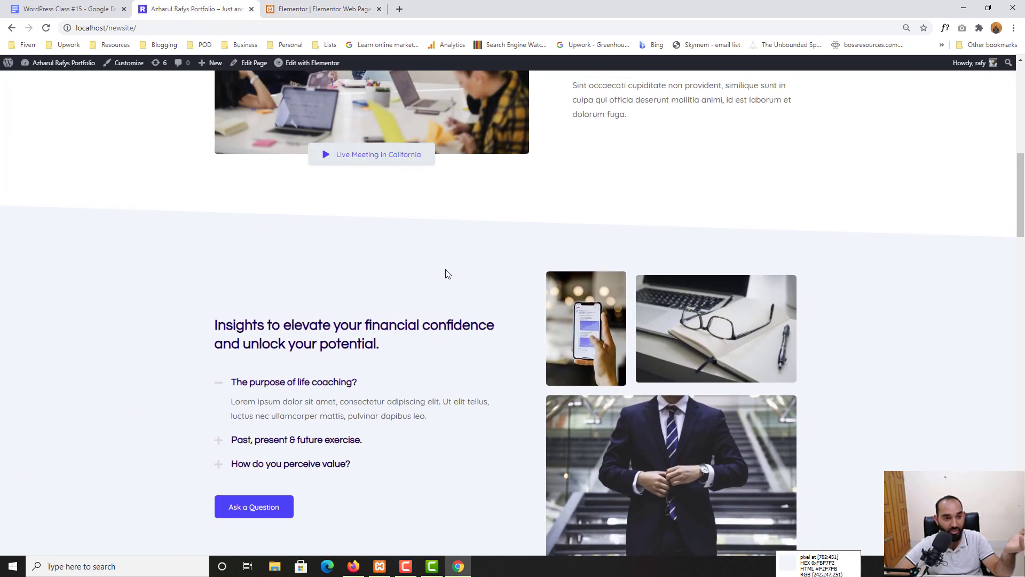
{"action": "scroll", "coordinate": [374, 283], "scroll_direction": "down", "scroll_amount": 2}
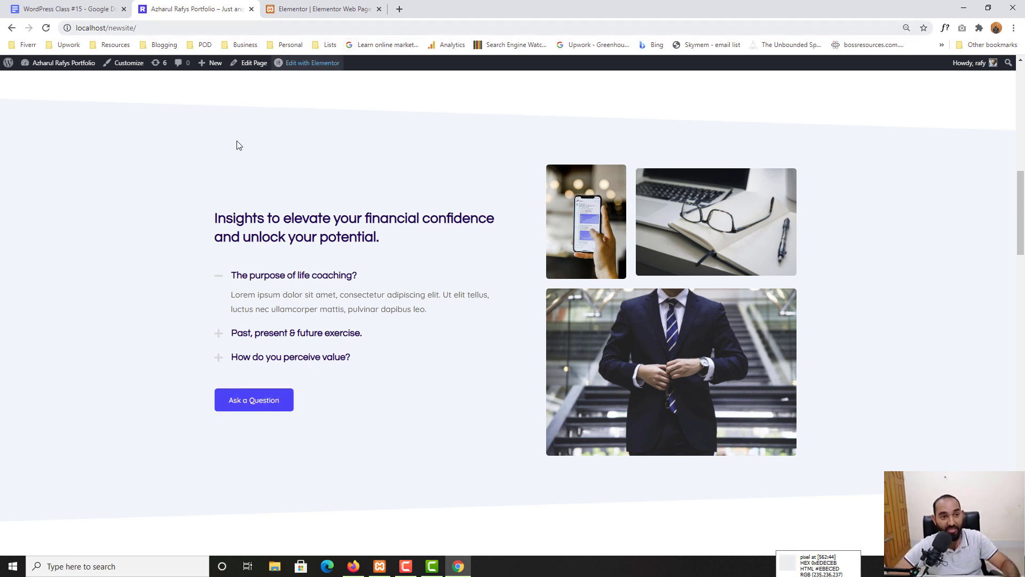
{"action": "scroll", "coordinate": [382, 199], "scroll_direction": "up", "scroll_amount": 1}
{"action": "key", "text": "ctrl+Tab"}
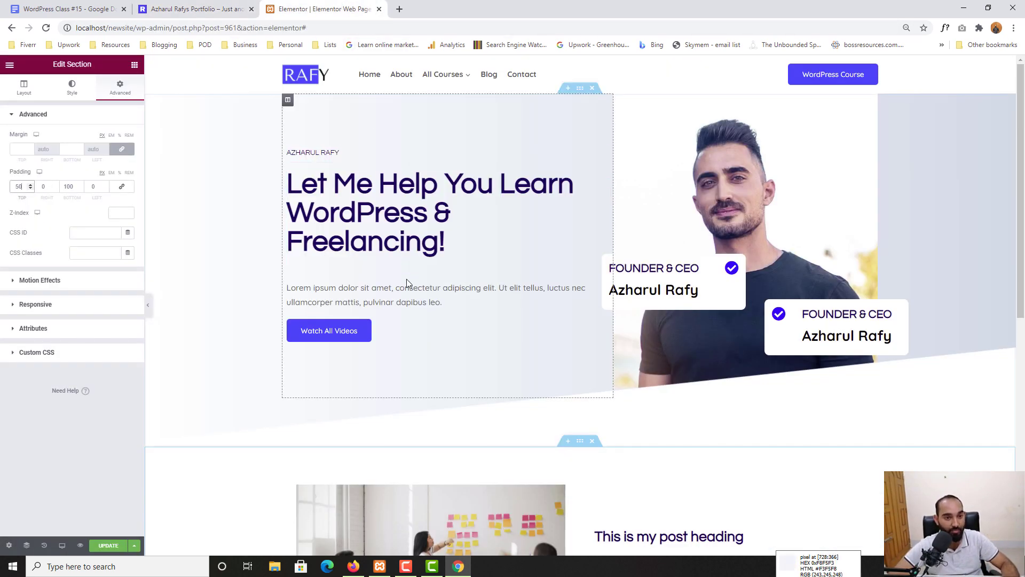
- Add a new section with two equal columns below the image-and-text section, checking the Insights accordion on the portfolio page
{"action": "scroll", "coordinate": [408, 286], "scroll_direction": "down", "scroll_amount": 6}
{"action": "scroll", "coordinate": [530, 325], "scroll_direction": "down", "scroll_amount": 2}
{"action": "left_click", "coordinate": [568, 353]}
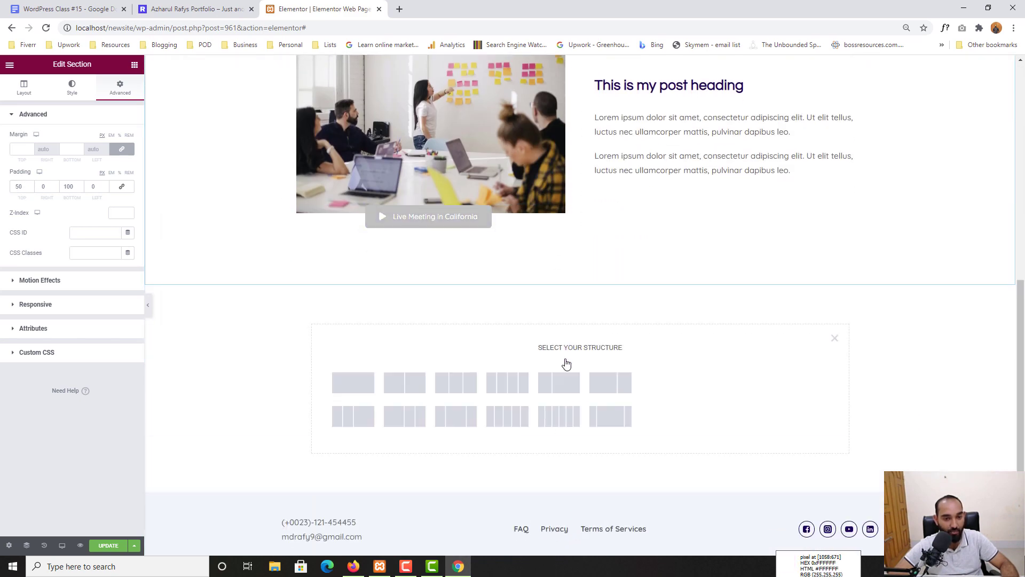
{"action": "left_click", "coordinate": [212, 4]}
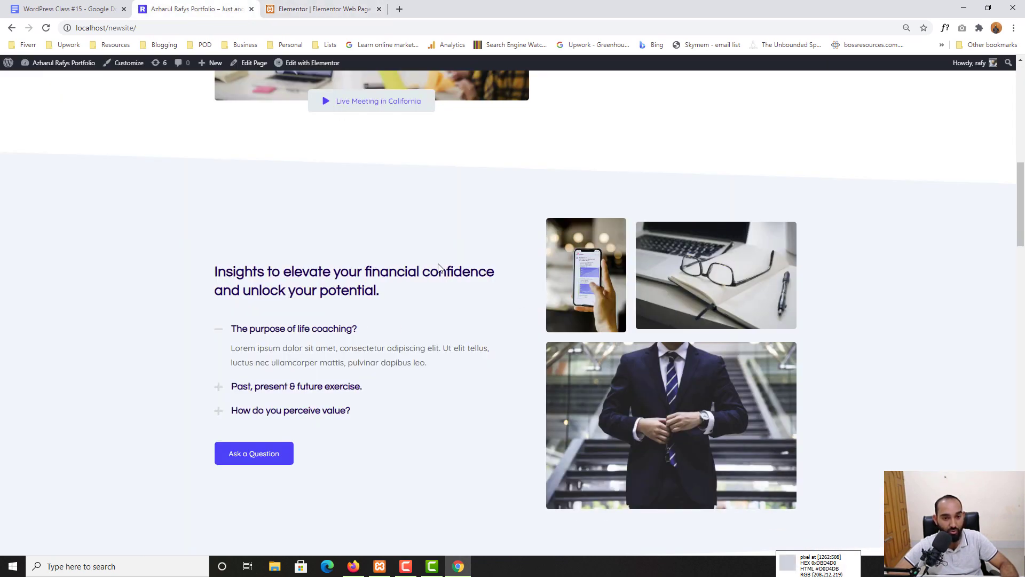
{"action": "double_click", "coordinate": [241, 273]}
{"action": "left_click", "coordinate": [241, 327]}
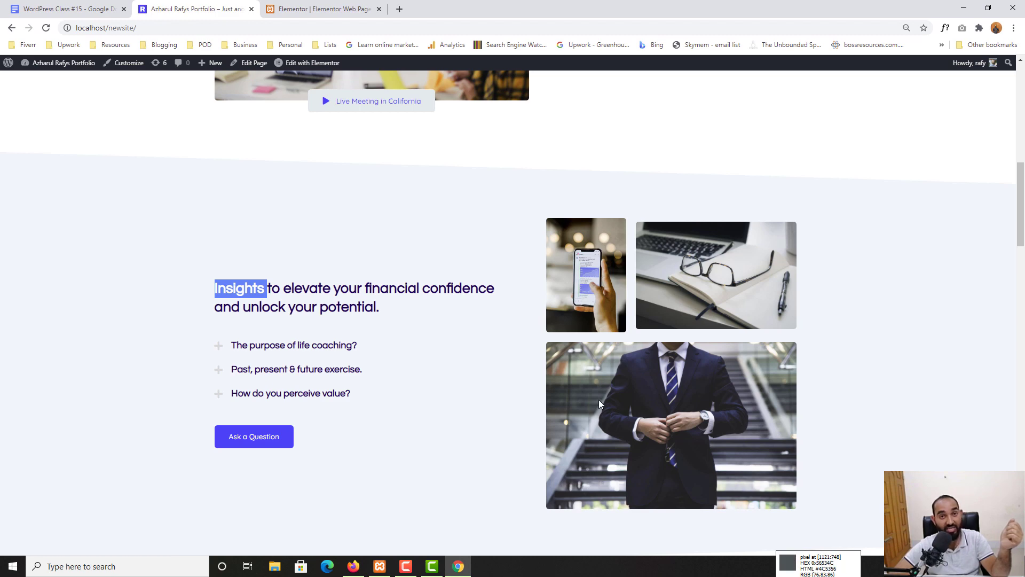
{"action": "left_click", "coordinate": [308, 4]}
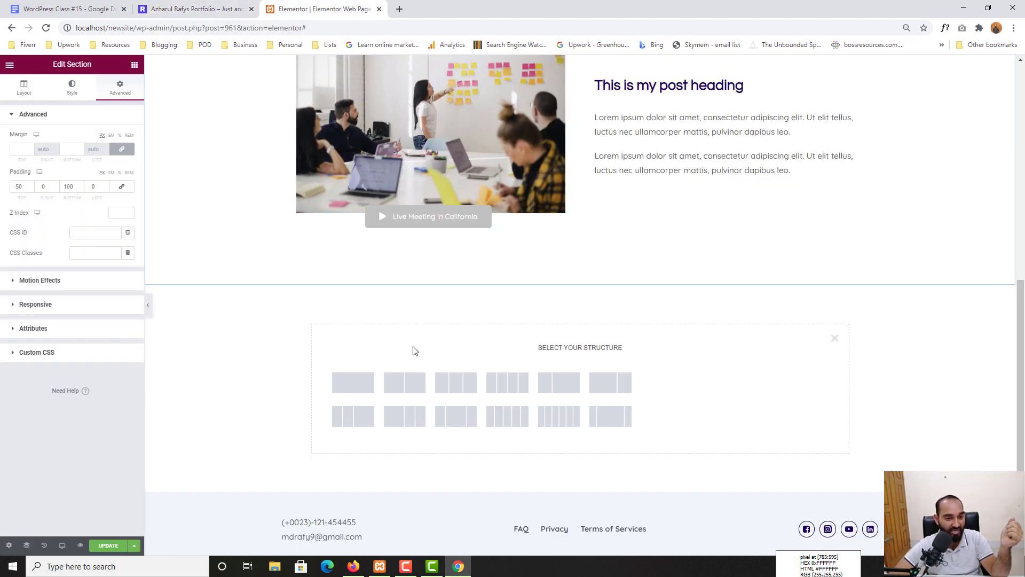
{"action": "left_click", "coordinate": [402, 387]}
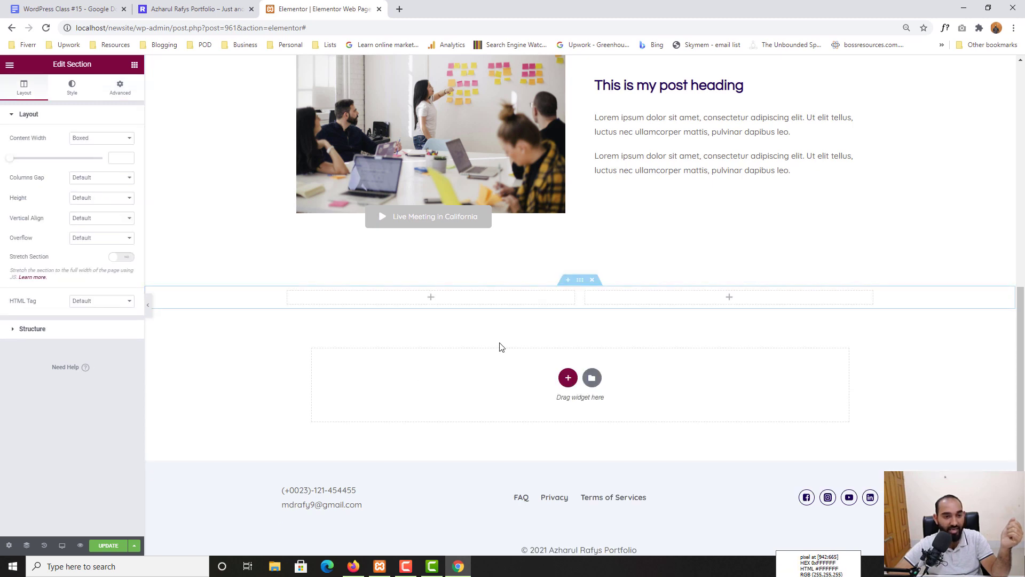
- Copy the "Insights to elevate your financial confidence and unlock your potential" heading from the portfolio page and add a Heading widget to the first column
{"action": "left_click", "coordinate": [193, 9]}
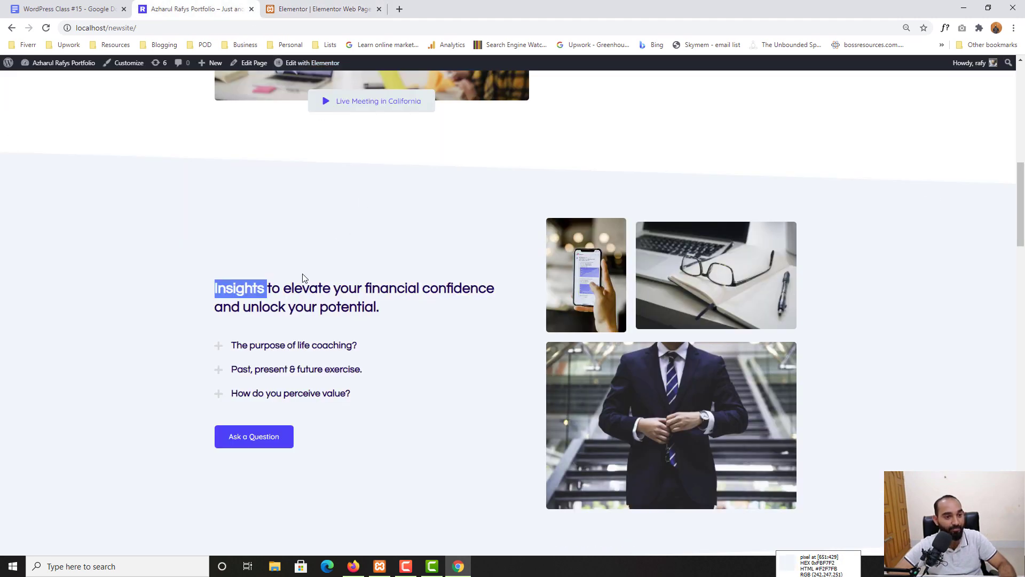
{"action": "left_click_drag", "start_coordinate": [303, 277], "coordinate": [362, 307]}
{"action": "key", "text": "ctrl+c"}
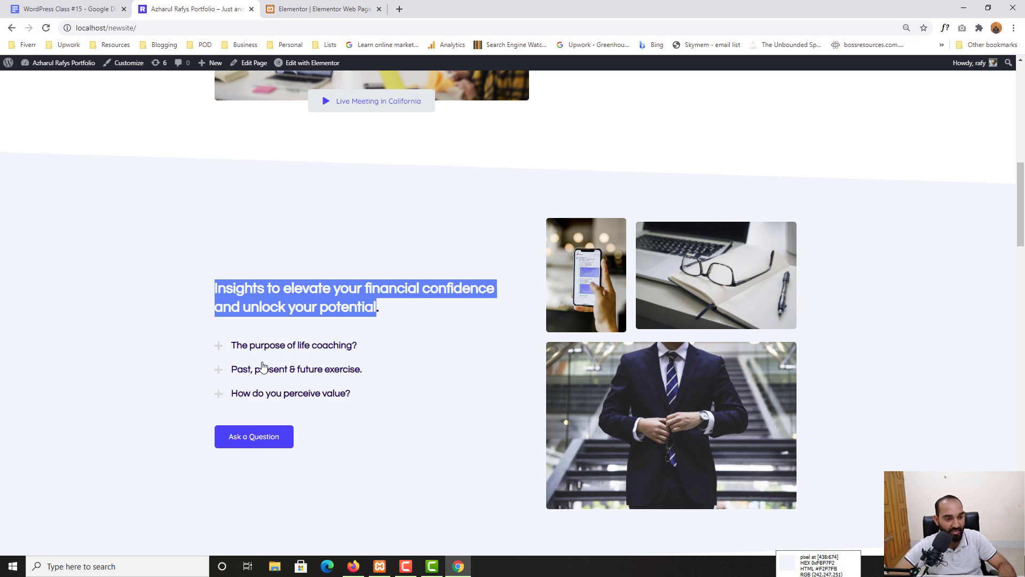
{"action": "left_click", "coordinate": [350, 7]}
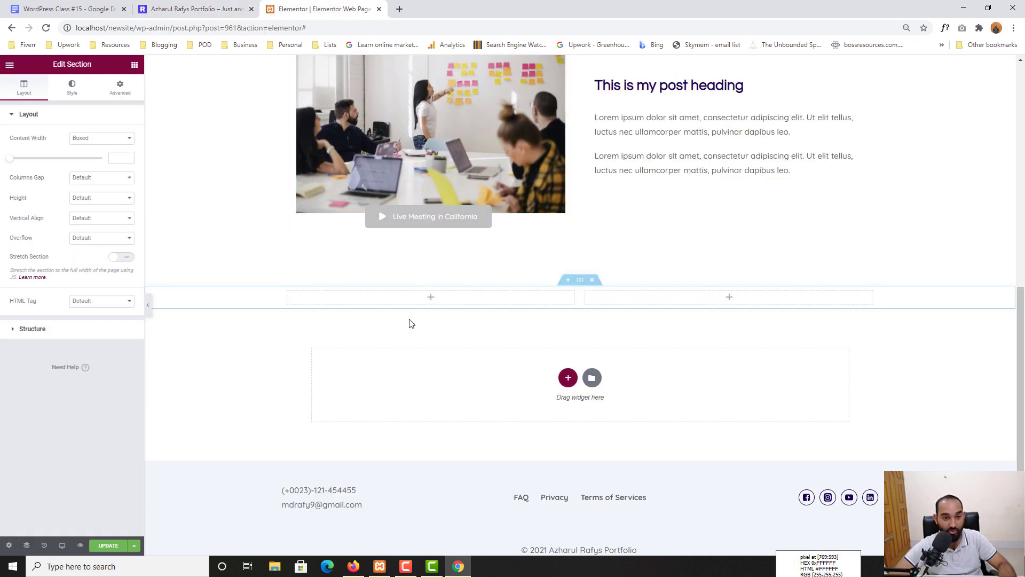
{"action": "left_click", "coordinate": [134, 66]}
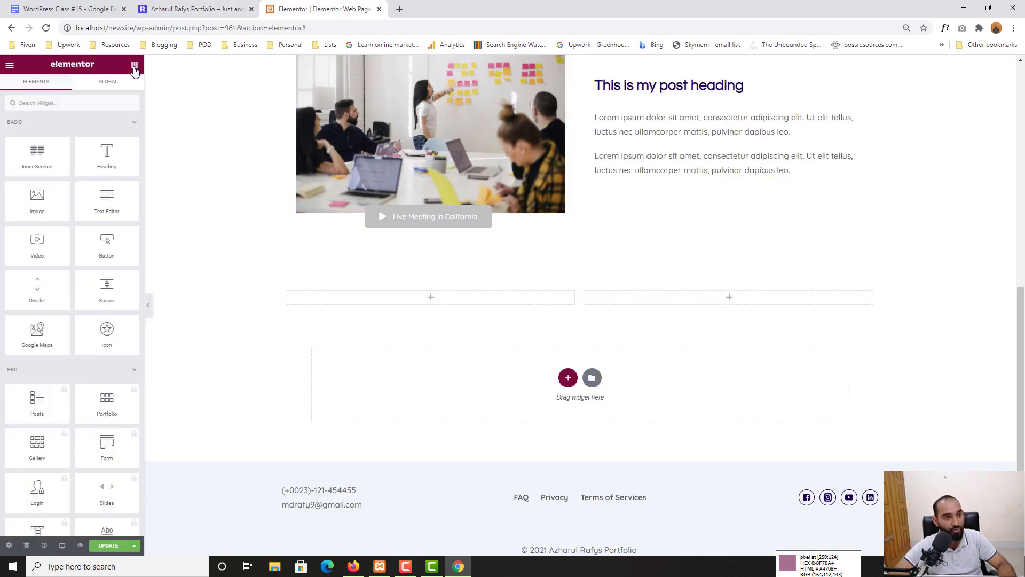
{"action": "left_click_drag", "start_coordinate": [94, 171], "coordinate": [433, 301]}
- Find the Accordion widget with the search "acc" and place it below the heading in the first column
{"action": "left_click", "coordinate": [134, 70]}
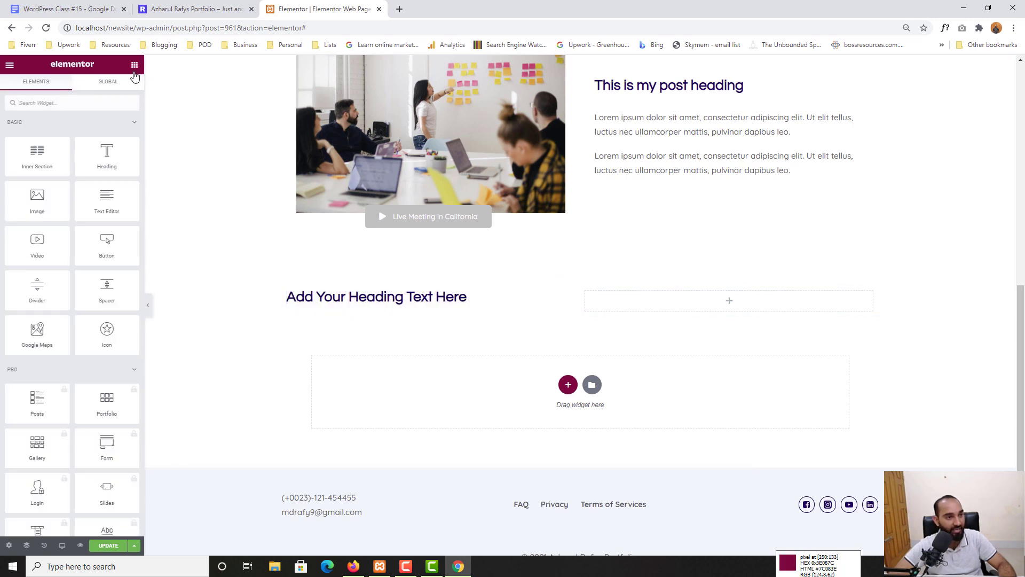
{"action": "type", "text": "acc"}
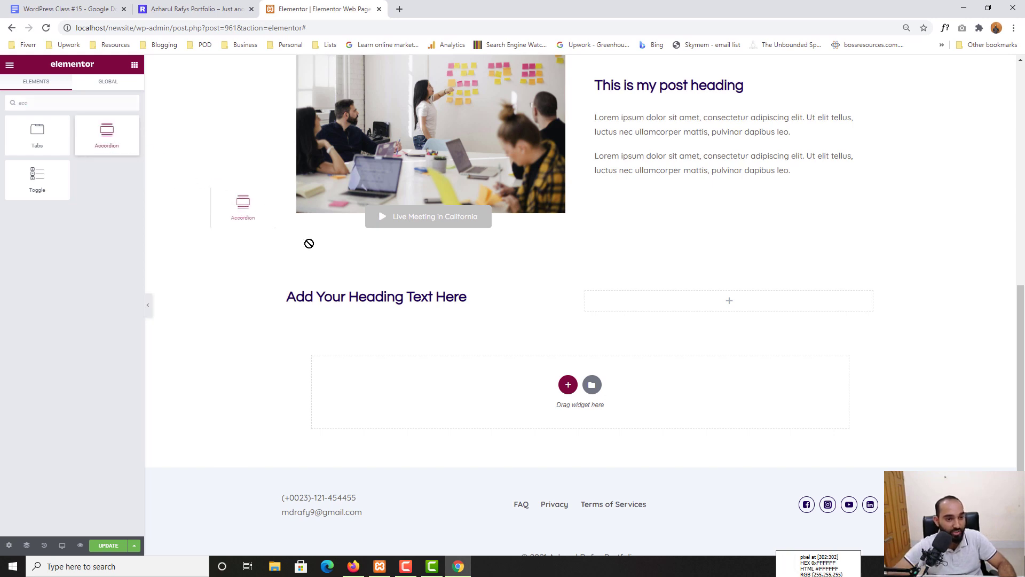
{"action": "left_click_drag", "start_coordinate": [309, 244], "coordinate": [364, 313]}
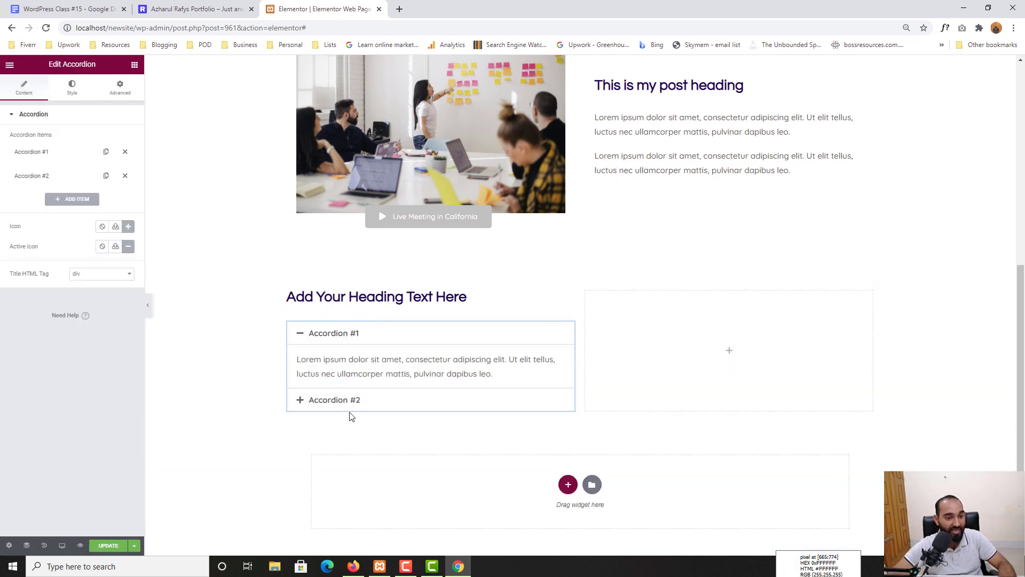
- Check the Insights section on the portfolio page and add a Button widget below the accordion in the first column
{"action": "left_click", "coordinate": [171, 7]}
{"action": "left_click", "coordinate": [284, 7]}
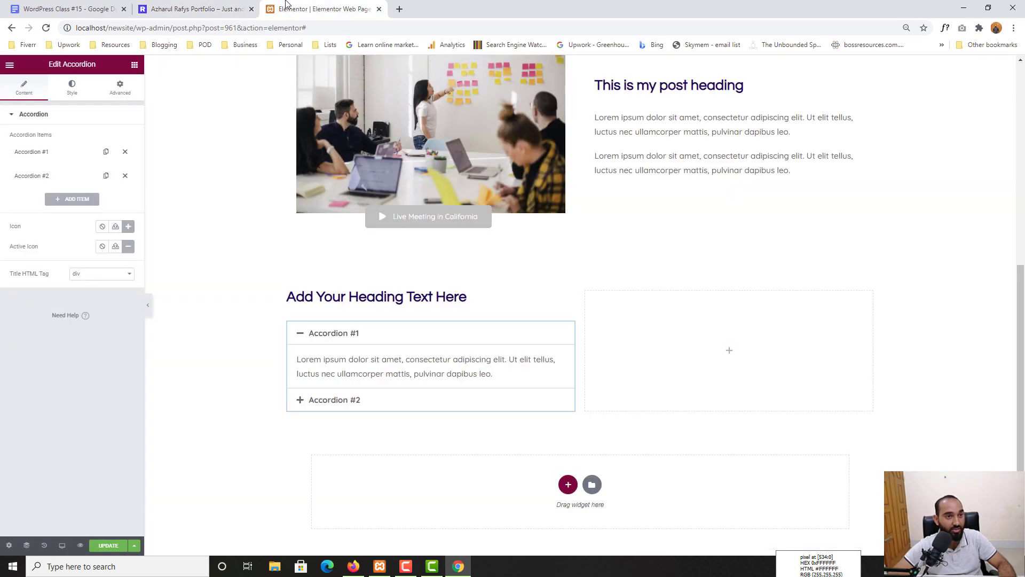
{"action": "left_click", "coordinate": [135, 65]}
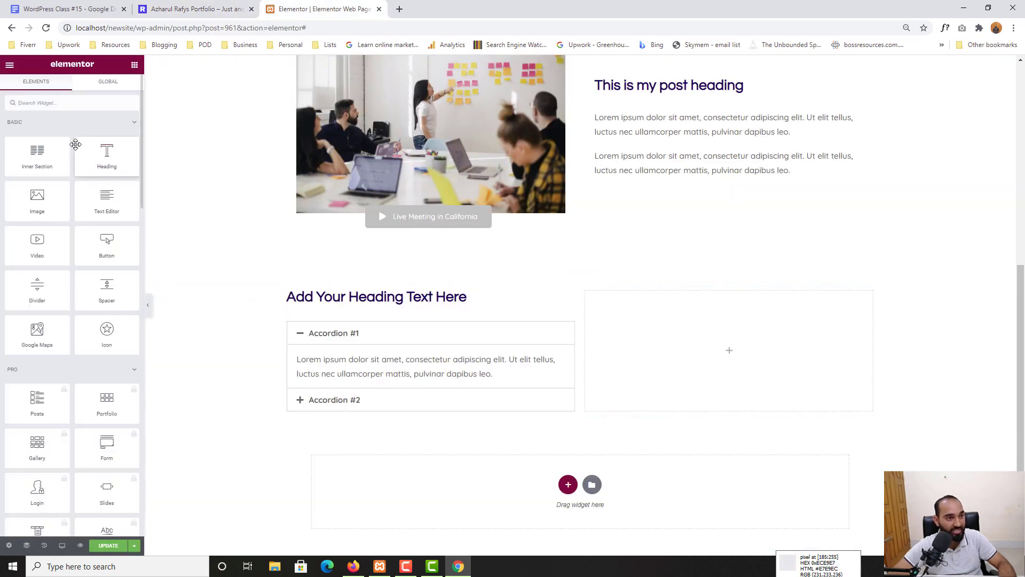
{"action": "left_click_drag", "start_coordinate": [107, 252], "coordinate": [411, 448]}
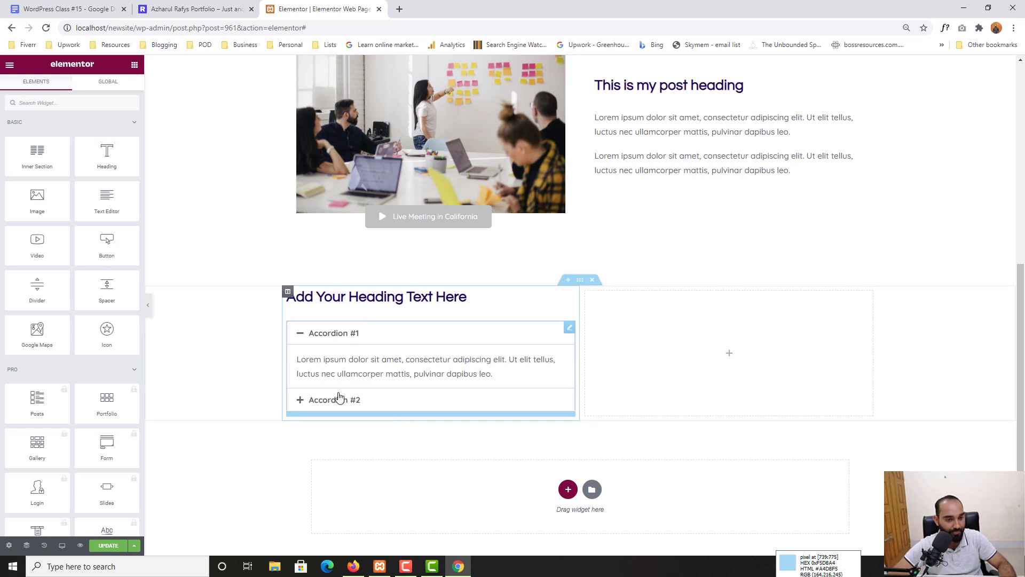
{"action": "left_click_drag", "start_coordinate": [109, 244], "coordinate": [356, 422]}
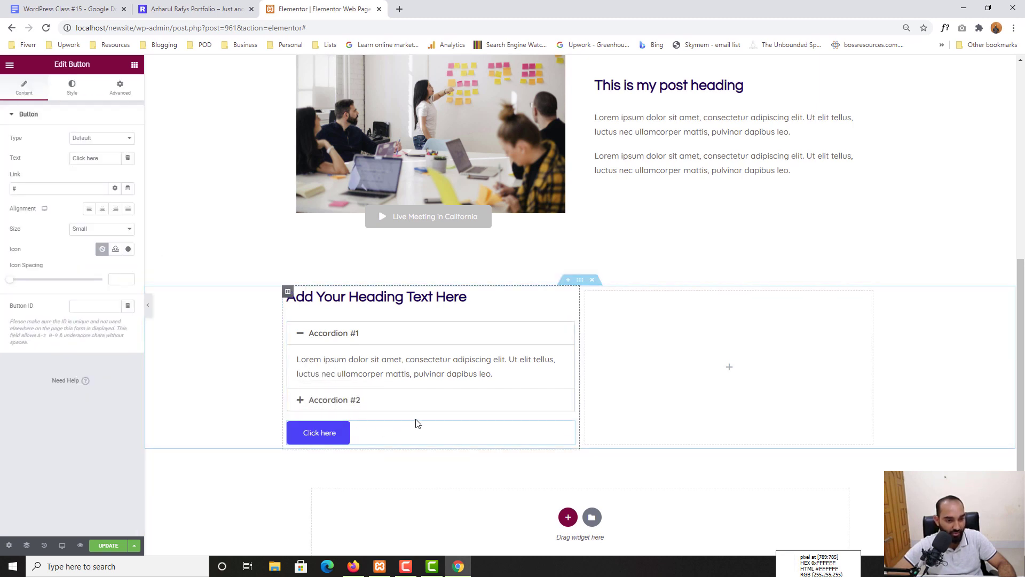
- Copy the Insights heading from the portfolio page and set the new heading to "Insights to elevate your financial confidence and unlock your potential"
{"action": "left_click", "coordinate": [171, 9]}
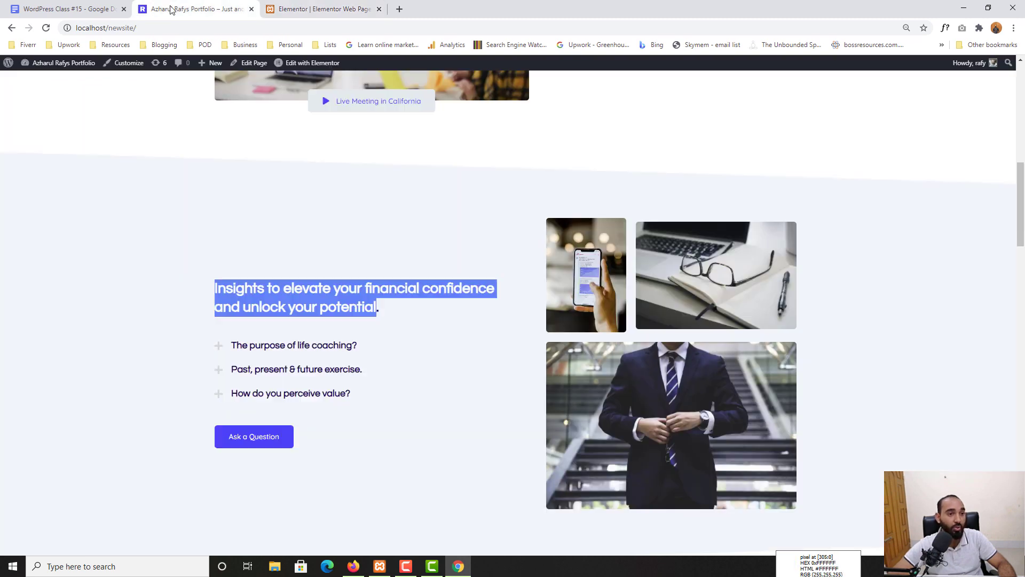
{"action": "right_click", "coordinate": [241, 306]}
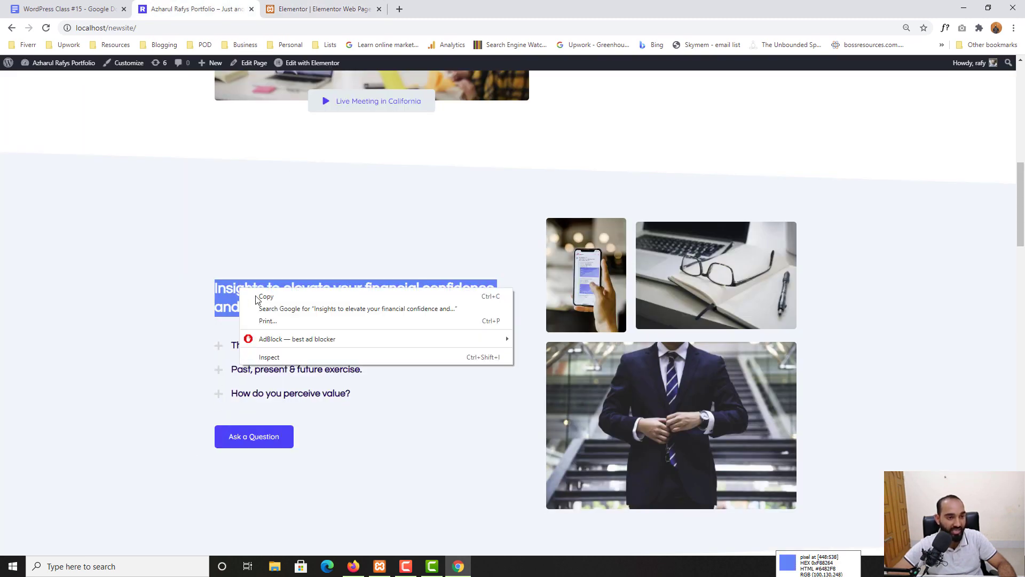
{"action": "left_click", "coordinate": [264, 293]}
{"action": "left_click", "coordinate": [320, 9]}
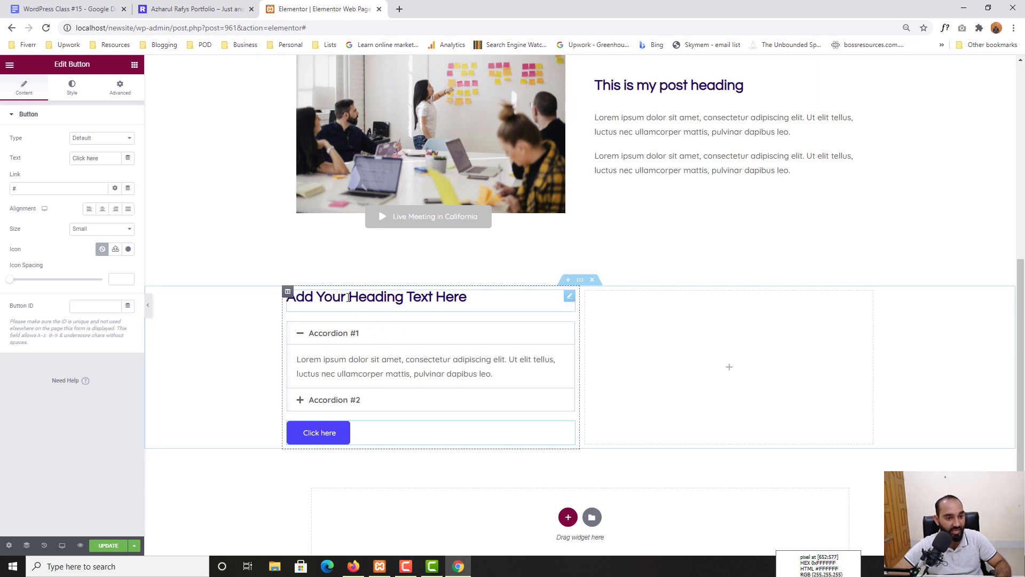
{"action": "left_click", "coordinate": [422, 298]}
{"action": "triple_click", "coordinate": [76, 165]}
{"action": "key", "text": "ctrl+v"}
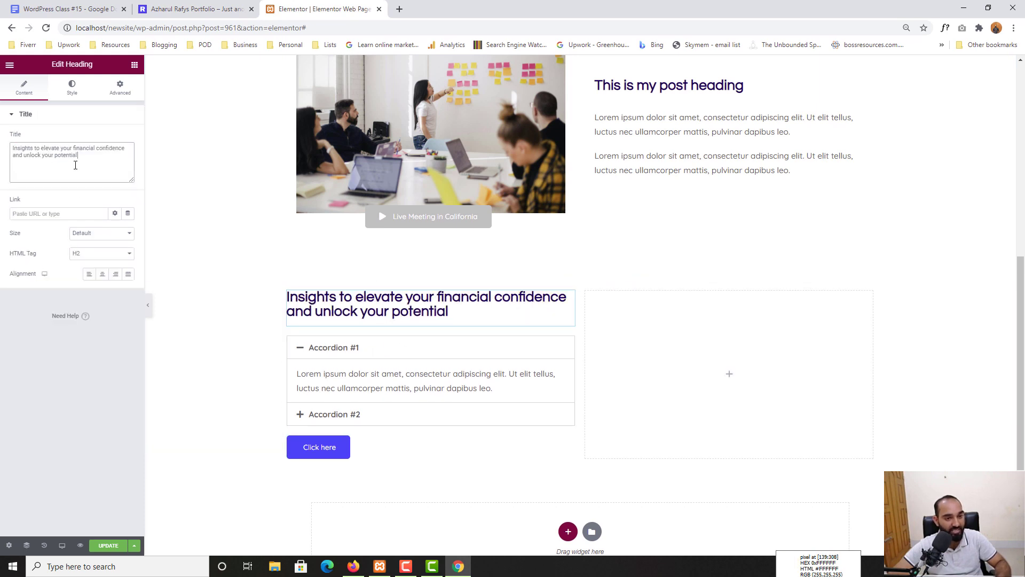
- Copy the first accordion question from the portfolio page and title the first accordion item "The purpose of life coaching?"
{"action": "left_click", "coordinate": [177, 10]}
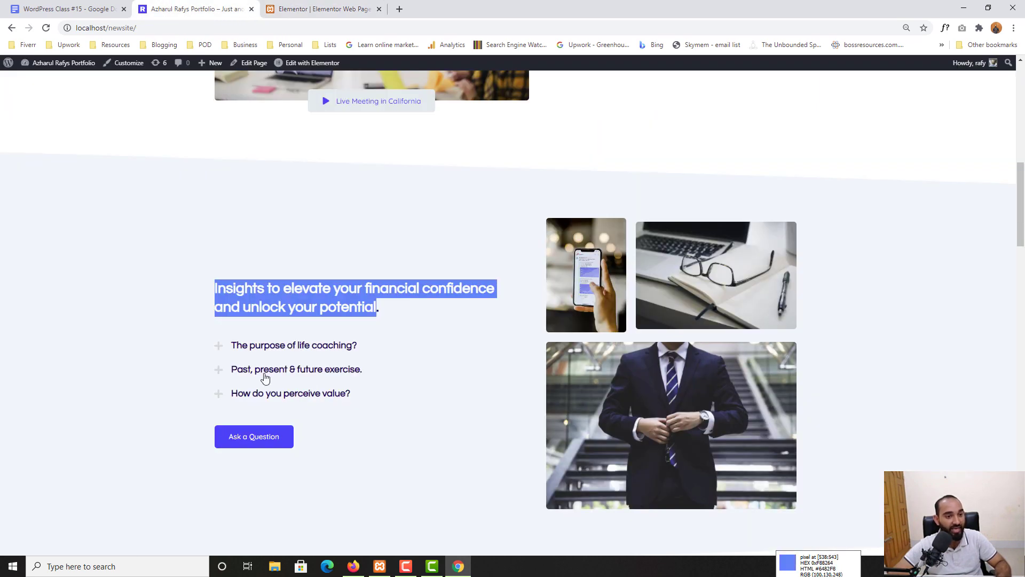
{"action": "left_click", "coordinate": [153, 348]}
{"action": "left_click", "coordinate": [268, 357]}
{"action": "left_click", "coordinate": [241, 335]}
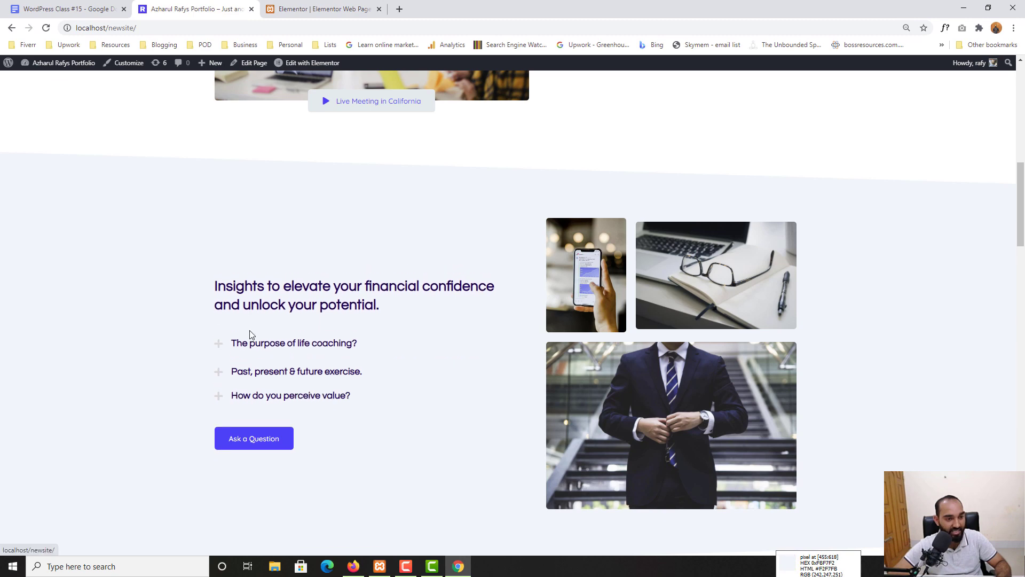
{"action": "left_click", "coordinate": [364, 348]}
{"action": "left_click_drag", "start_coordinate": [359, 345], "coordinate": [240, 330]}
{"action": "right_click", "coordinate": [243, 332]}
{"action": "left_click", "coordinate": [262, 337]}
{"action": "left_click", "coordinate": [321, 9]}
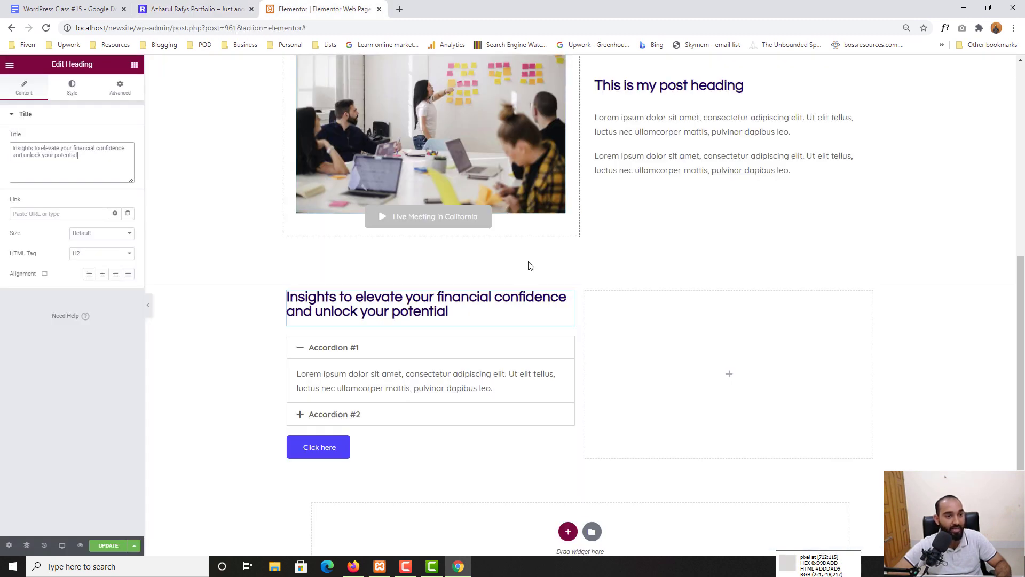
{"action": "left_click", "coordinate": [325, 354]}
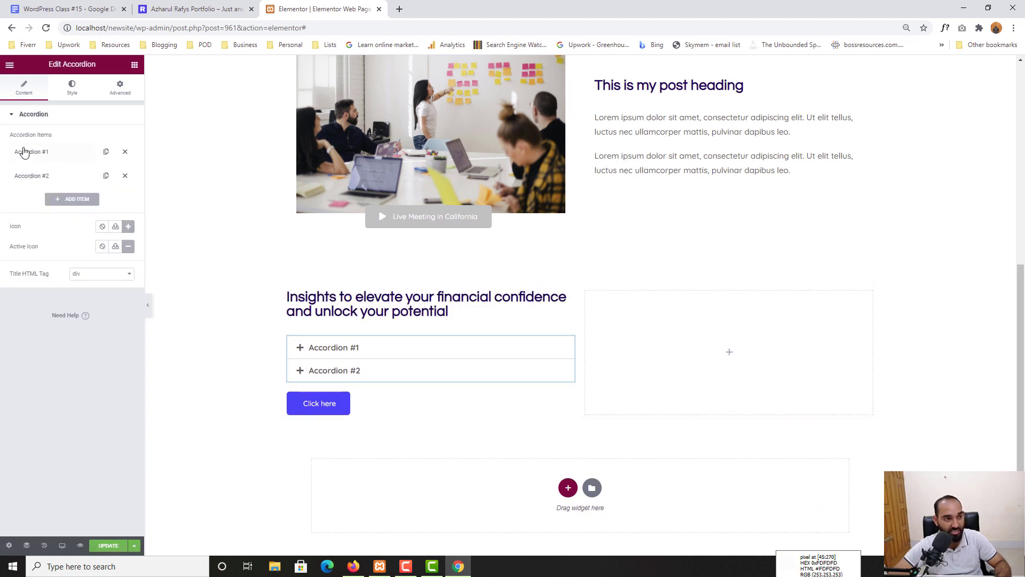
{"action": "left_click", "coordinate": [31, 153]}
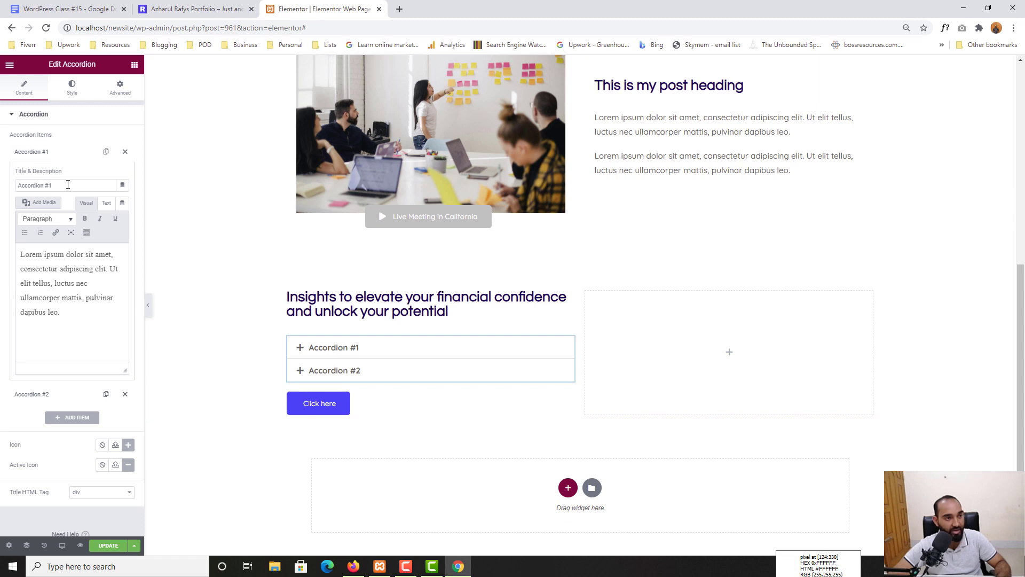
{"action": "key", "text": "ctrl+v"}
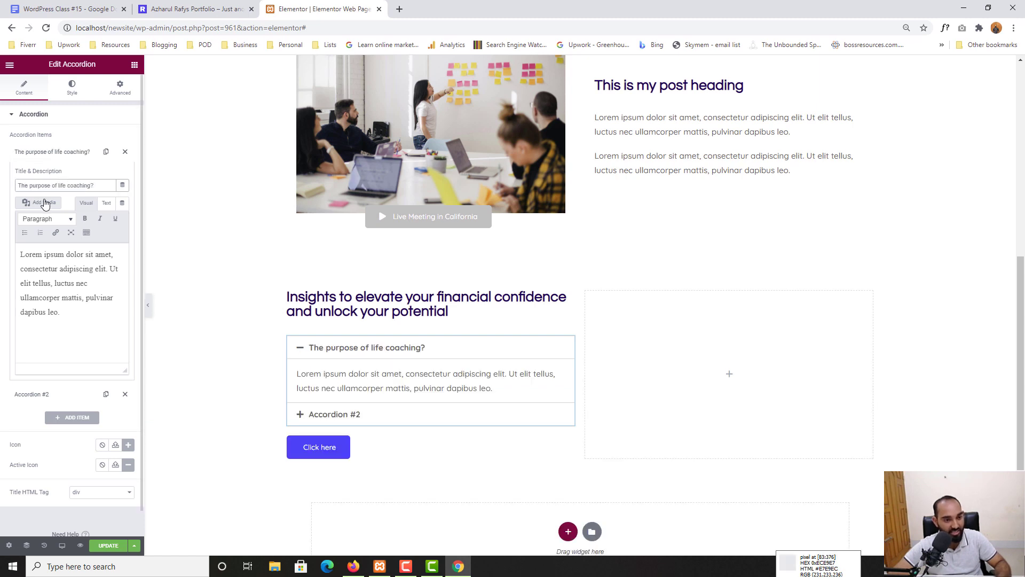
- Replace the first accordion item's description with the lorem ipsum answer copied from under "The purpose of life coaching?" on the portfolio page
{"action": "left_click", "coordinate": [80, 8]}
{"action": "left_click", "coordinate": [176, 8]}
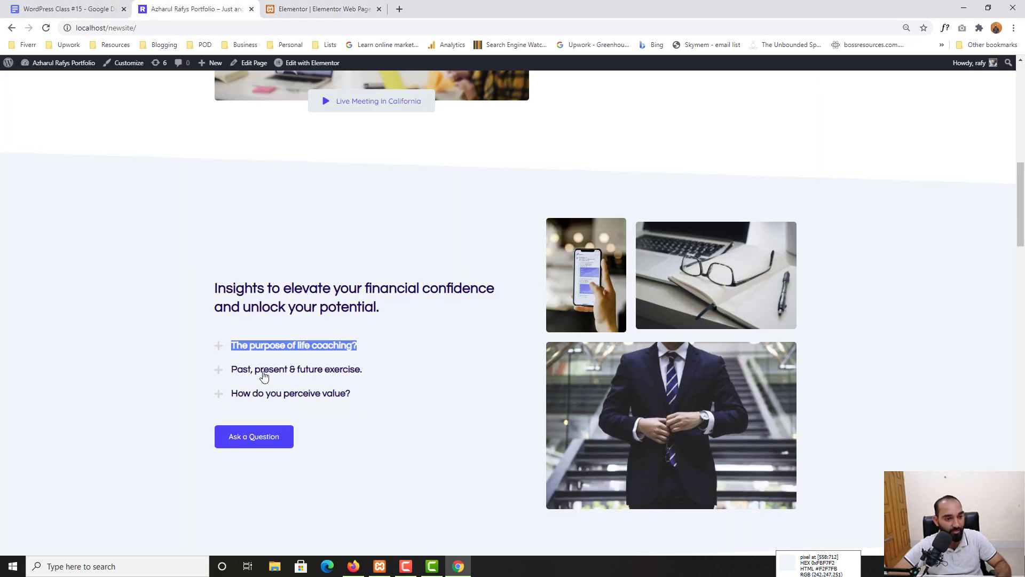
{"action": "left_click", "coordinate": [284, 345]}
{"action": "left_click_drag", "start_coordinate": [230, 348], "coordinate": [431, 368]}
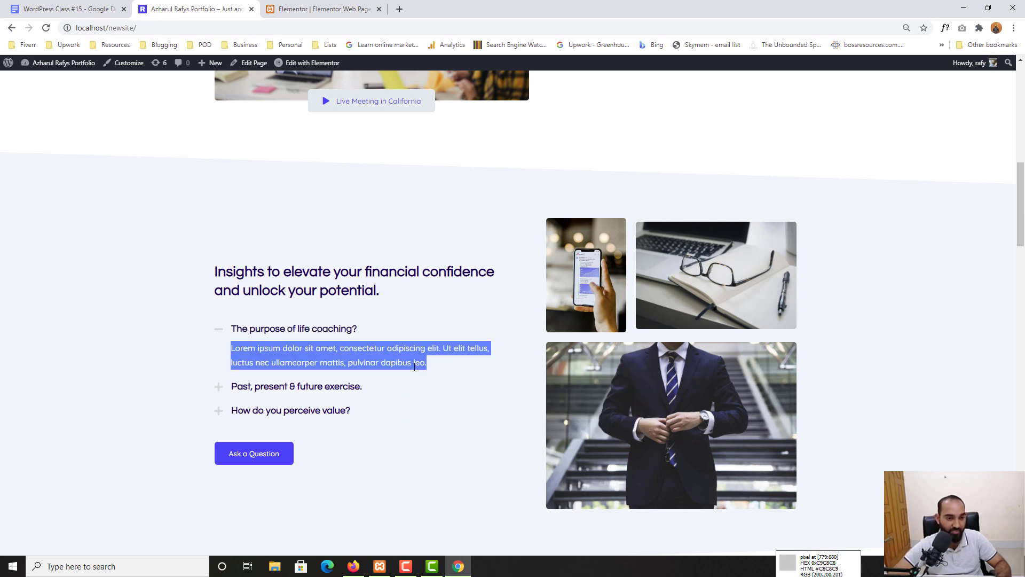
{"action": "left_click", "coordinate": [314, 9]}
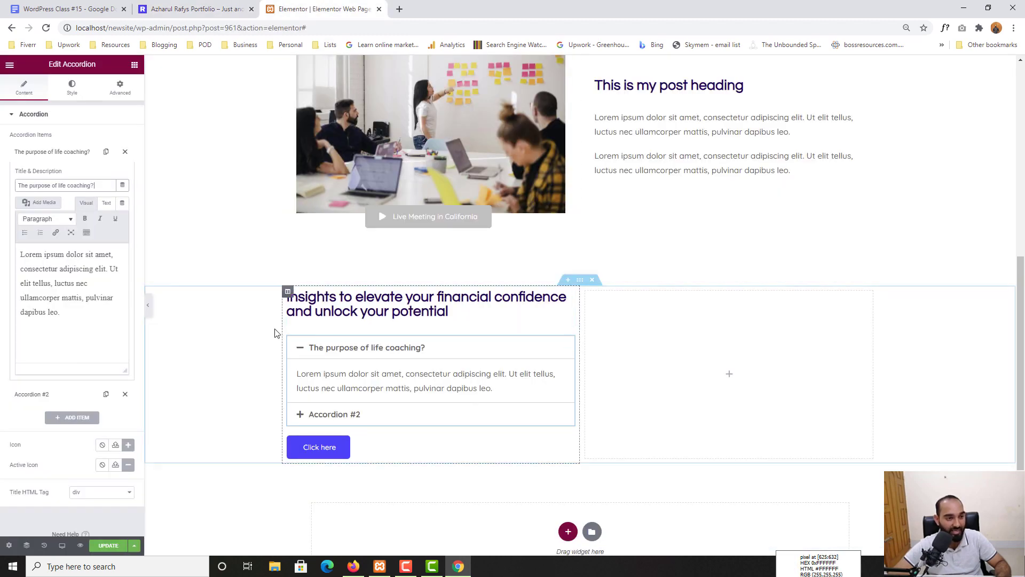
{"action": "triple_click", "coordinate": [115, 301]}
{"action": "key", "text": "ctrl+v"}
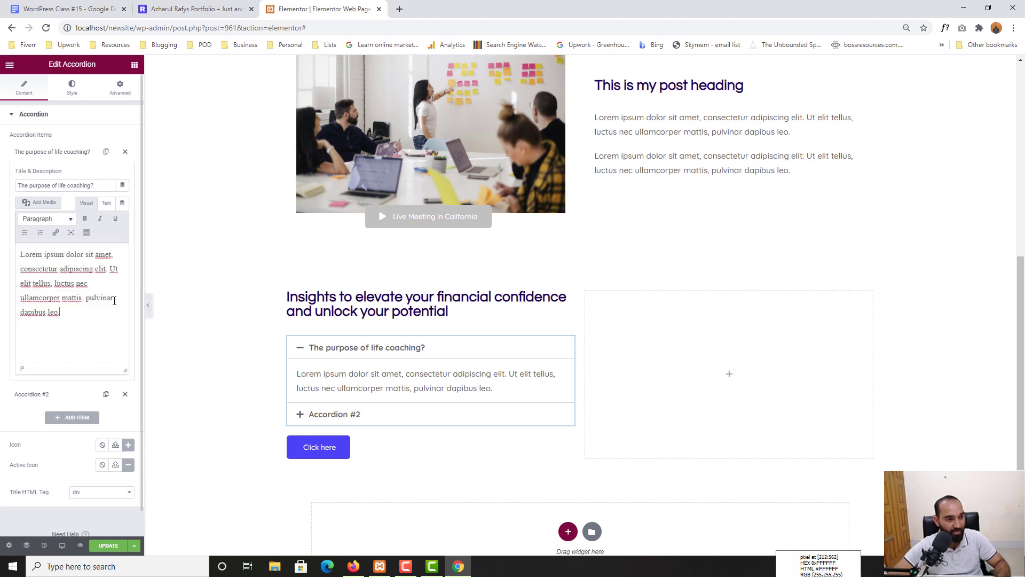
- Delete the second accordion item and duplicate "The purpose of life coaching?" twice to make three items
{"action": "left_click", "coordinate": [125, 394]}
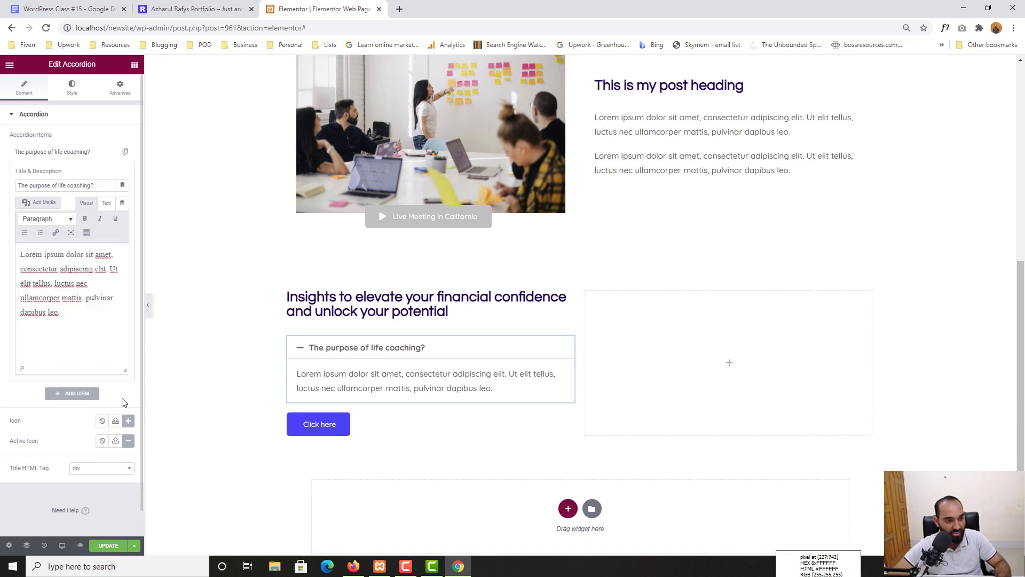
{"action": "left_click", "coordinate": [124, 155]}
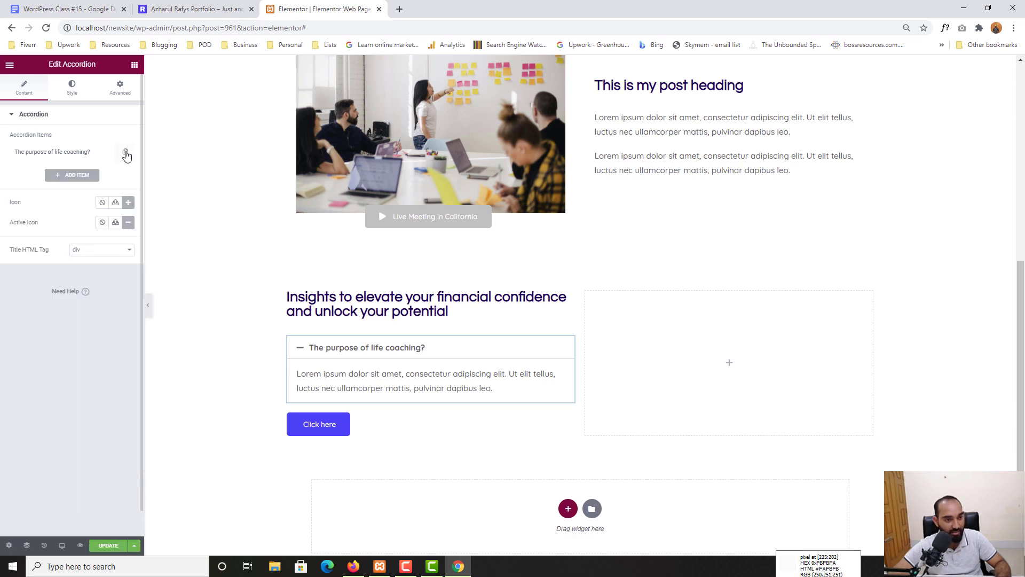
{"action": "left_click", "coordinate": [126, 153]}
{"action": "left_click", "coordinate": [101, 178]}
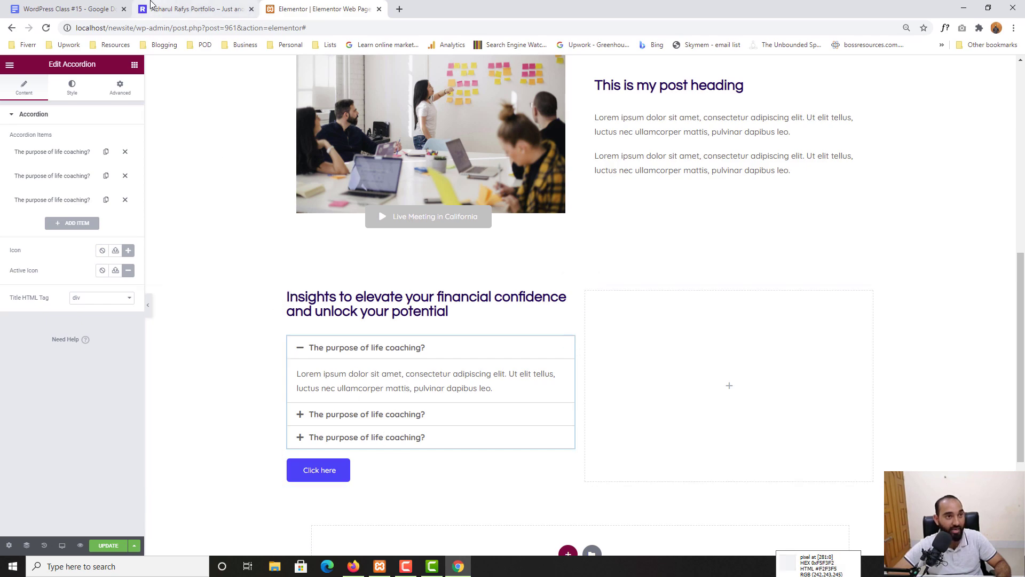
- Copy the second question from the portfolio page and title the second accordion item "Past, present & future exercise."
{"action": "left_click", "coordinate": [197, 9]}
{"action": "left_click", "coordinate": [251, 394]}
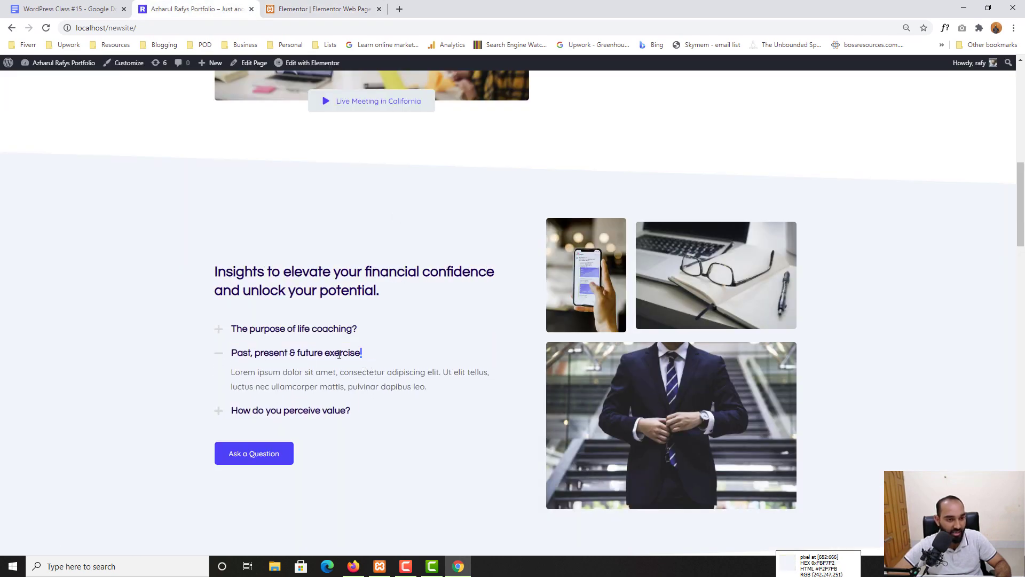
{"action": "left_click_drag", "start_coordinate": [339, 355], "coordinate": [231, 352]}
{"action": "left_click", "coordinate": [320, 9]}
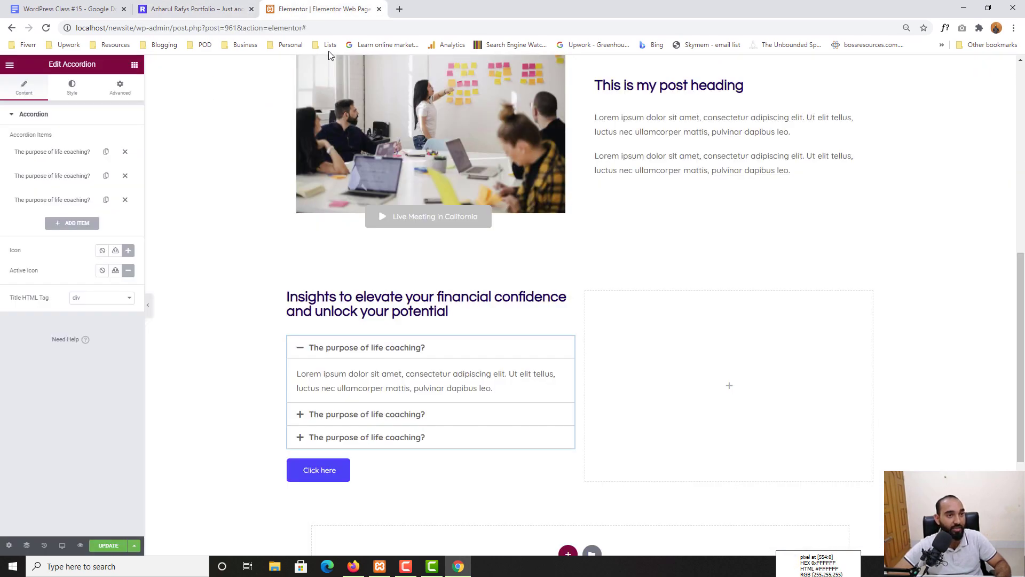
{"action": "left_click", "coordinate": [52, 176]}
{"action": "key", "text": "ctrl+a"}
{"action": "key", "text": "ctrl+v"}
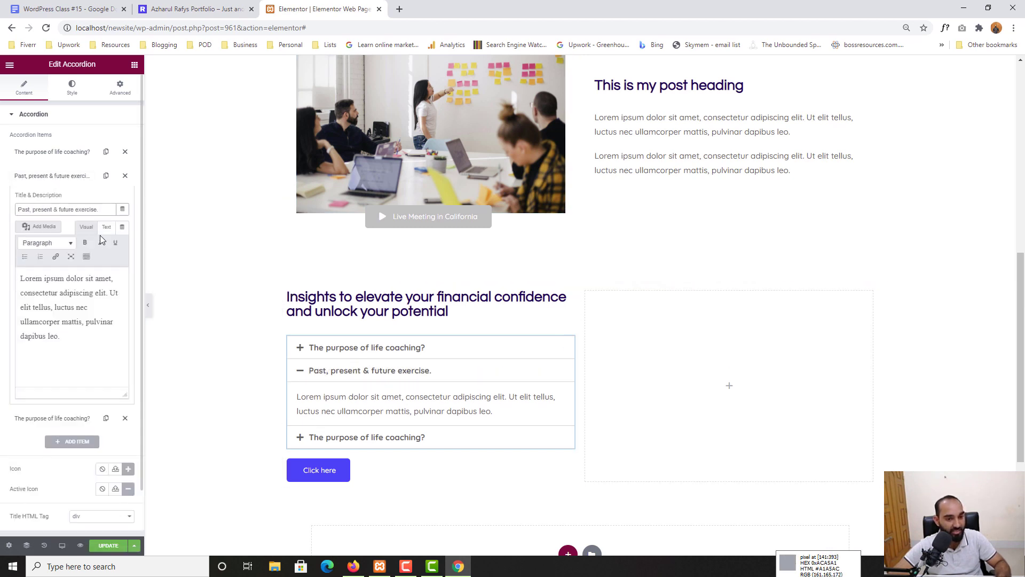
- Copy the third question from the portfolio page and title the third accordion item "How do you perceive value?"
{"action": "left_click", "coordinate": [235, 9]}
{"action": "left_click_drag", "start_coordinate": [351, 395], "coordinate": [235, 397]}
{"action": "key", "text": "ctrl+c"}
{"action": "left_click", "coordinate": [320, 9]}
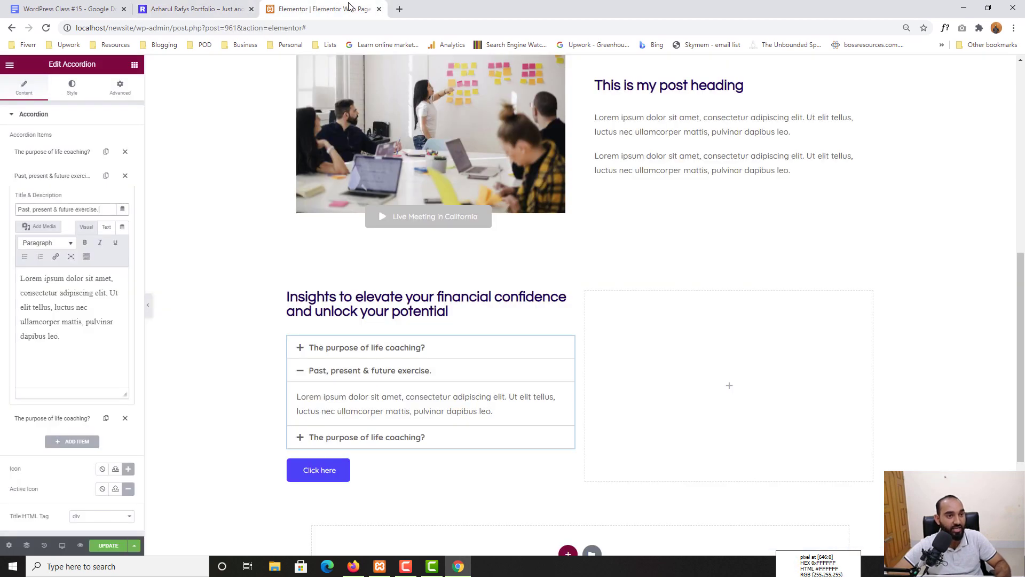
{"action": "left_click", "coordinate": [60, 184]}
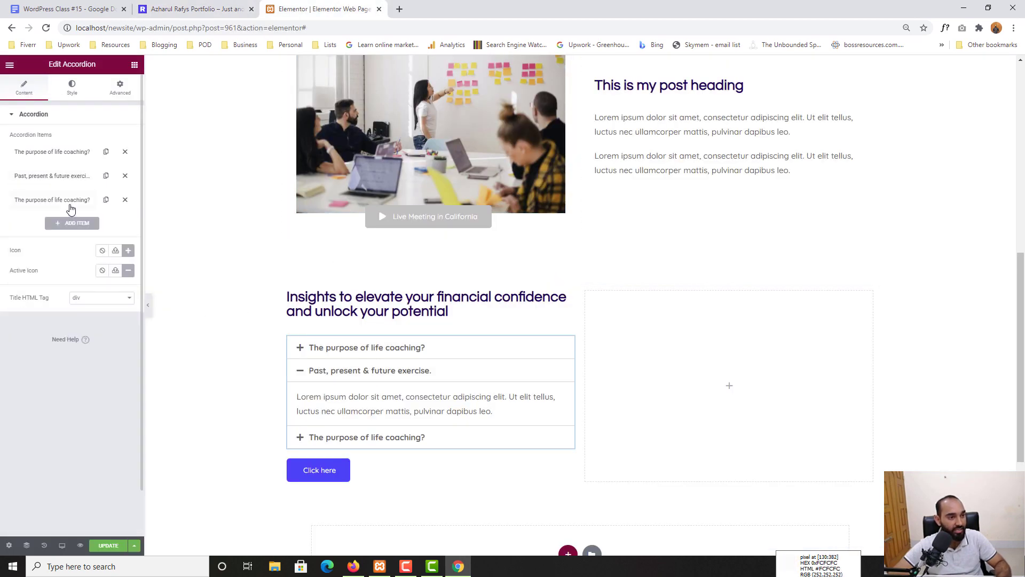
{"action": "left_click", "coordinate": [71, 212]}
{"action": "key", "text": "ctrl+a"}
{"action": "key", "text": "ctrl+v"}
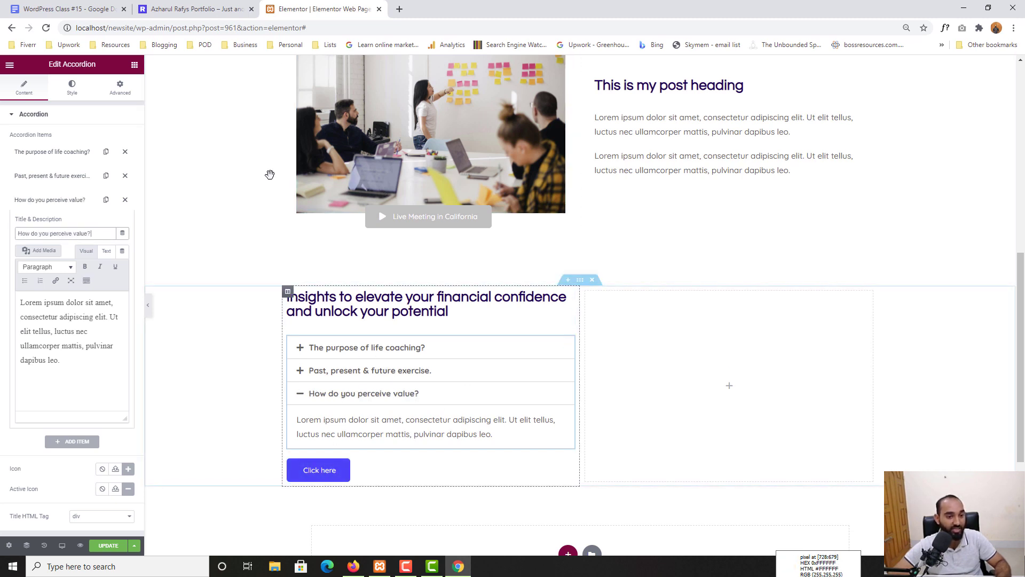
- Check the button label on the portfolio page and set the text of the button below the accordion to "Ask a Question"
{"action": "left_click", "coordinate": [179, 4]}
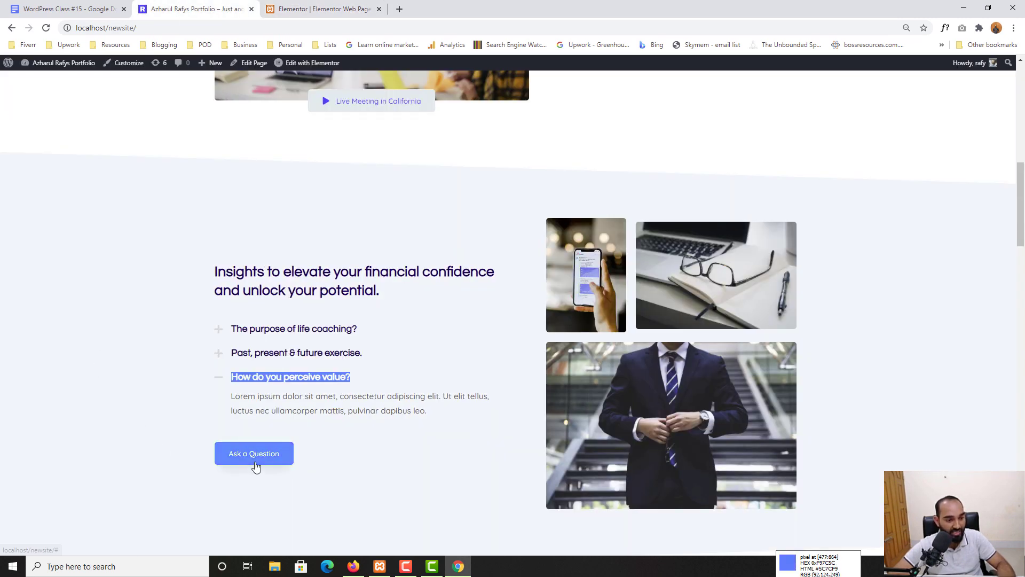
{"action": "left_click", "coordinate": [320, 9]}
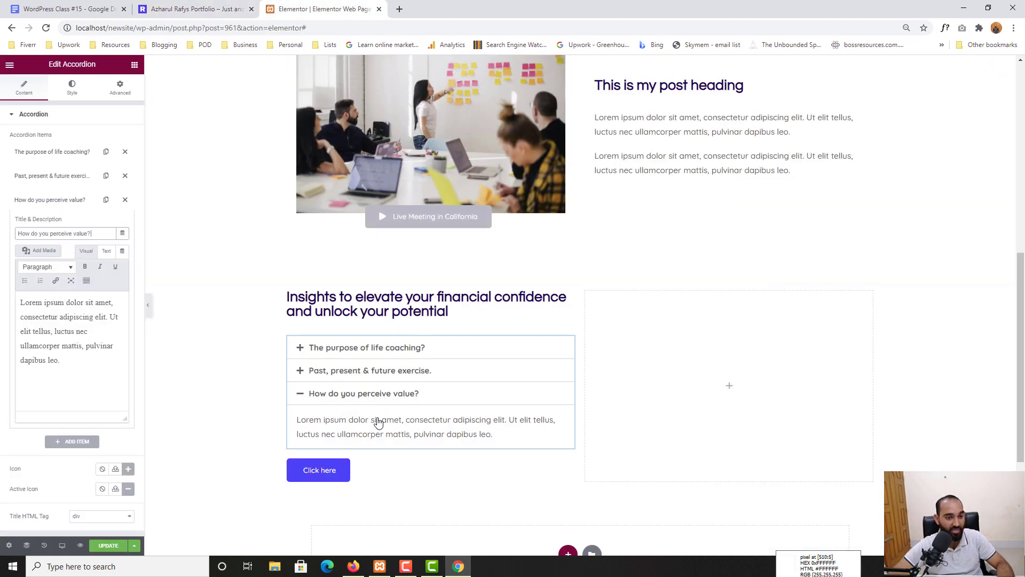
{"action": "left_click", "coordinate": [312, 478]}
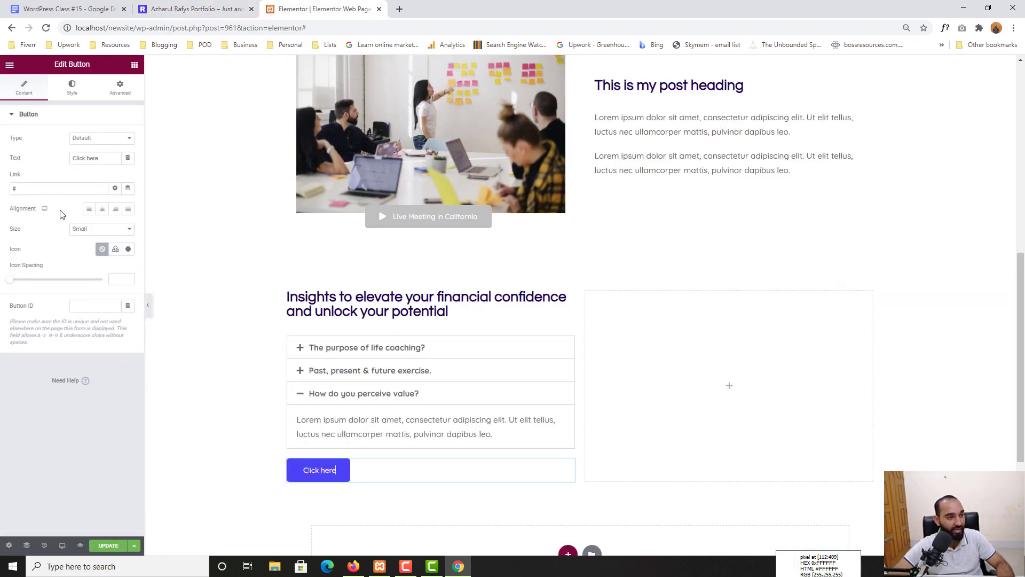
{"action": "type", "text": "Az"}
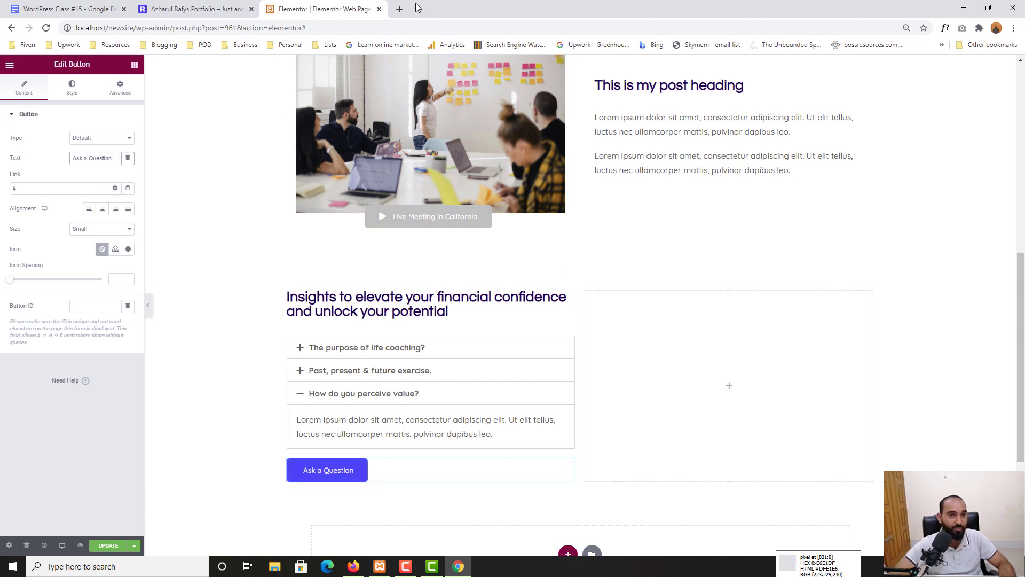
- Open the "Freelancing with WordPress and Elementor" group on Facebook, copy its address and set it as the Ask a Question button's link
{"action": "left_click", "coordinate": [399, 9]}
{"action": "type", "text": "fa"}
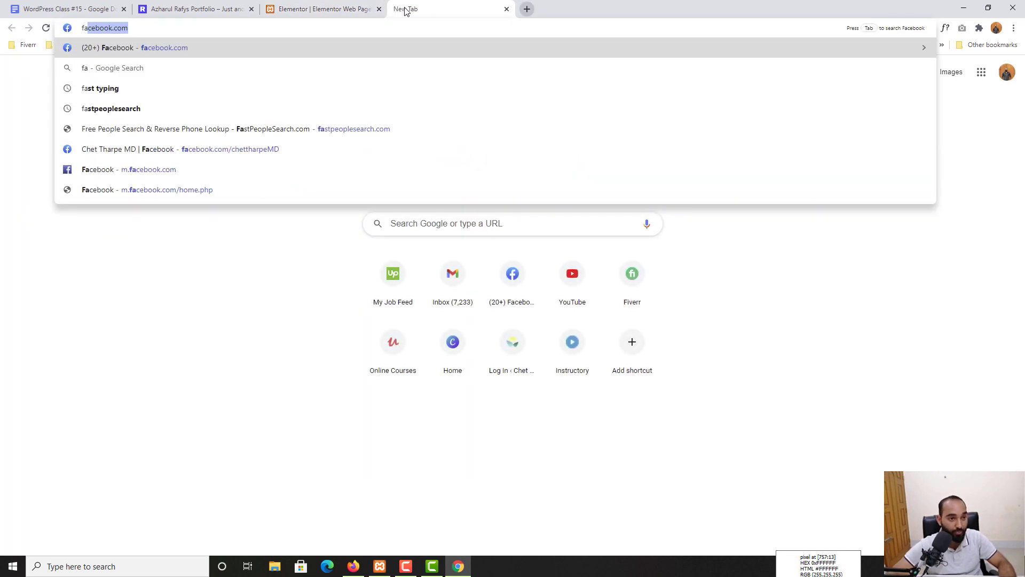
{"action": "key", "text": "Return"}
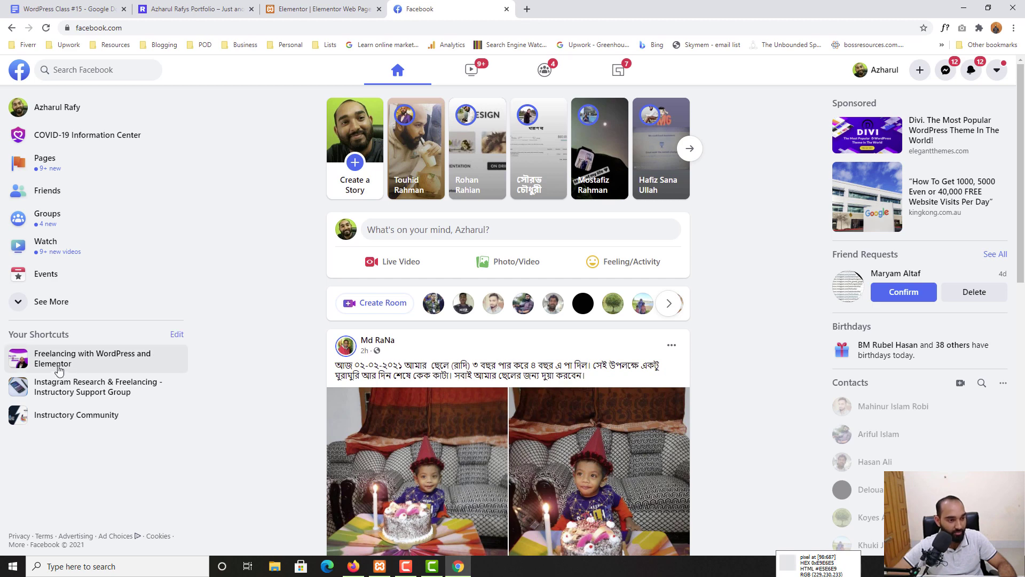
{"action": "left_click", "coordinate": [71, 361]}
{"action": "left_click", "coordinate": [237, 30]}
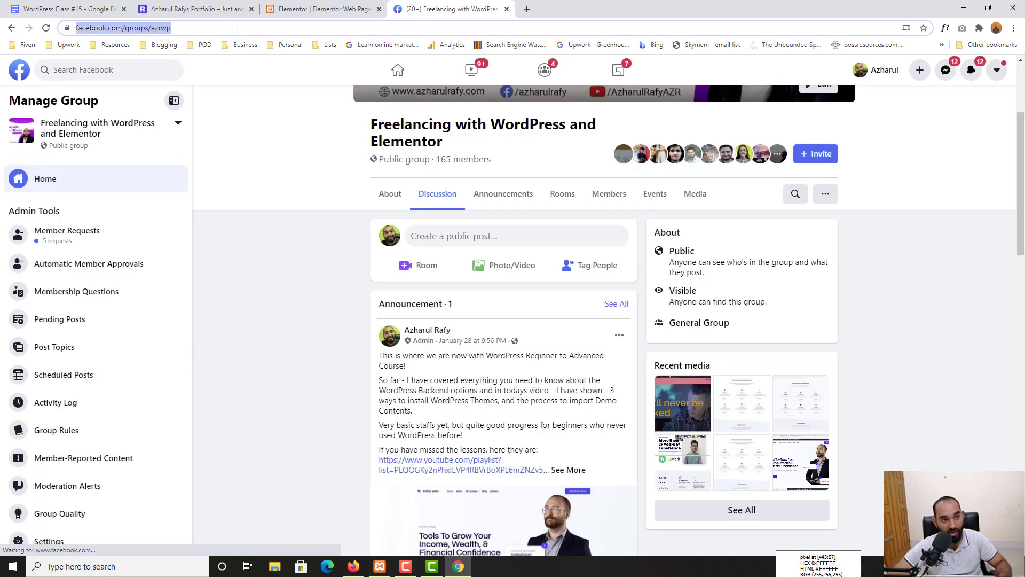
{"action": "key", "text": "BackSpace"}
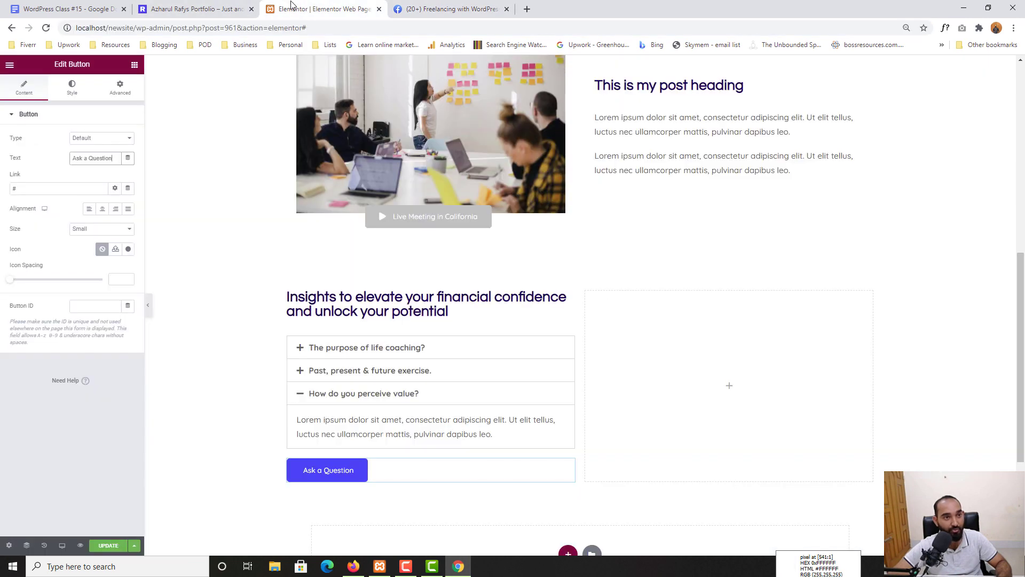
{"action": "left_click", "coordinate": [288, 9]}
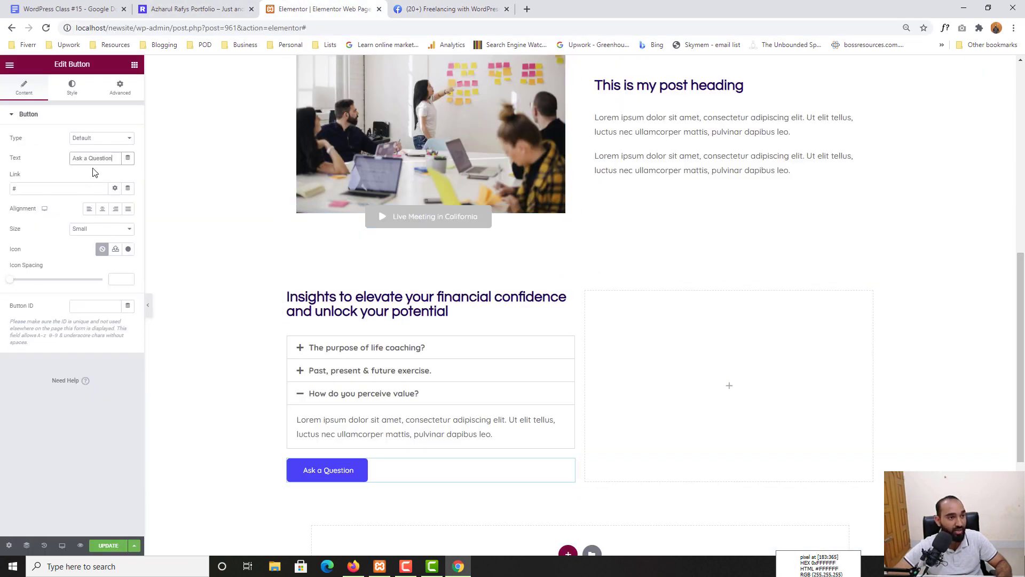
{"action": "left_click", "coordinate": [44, 189]}
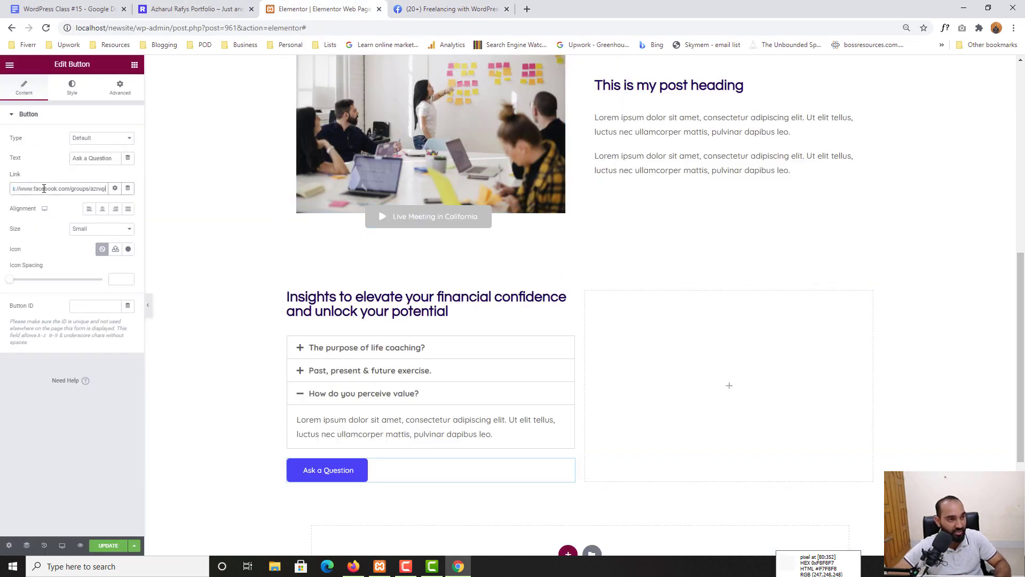
- Update the page and open a preview of the changes
{"action": "left_click", "coordinate": [99, 546]}
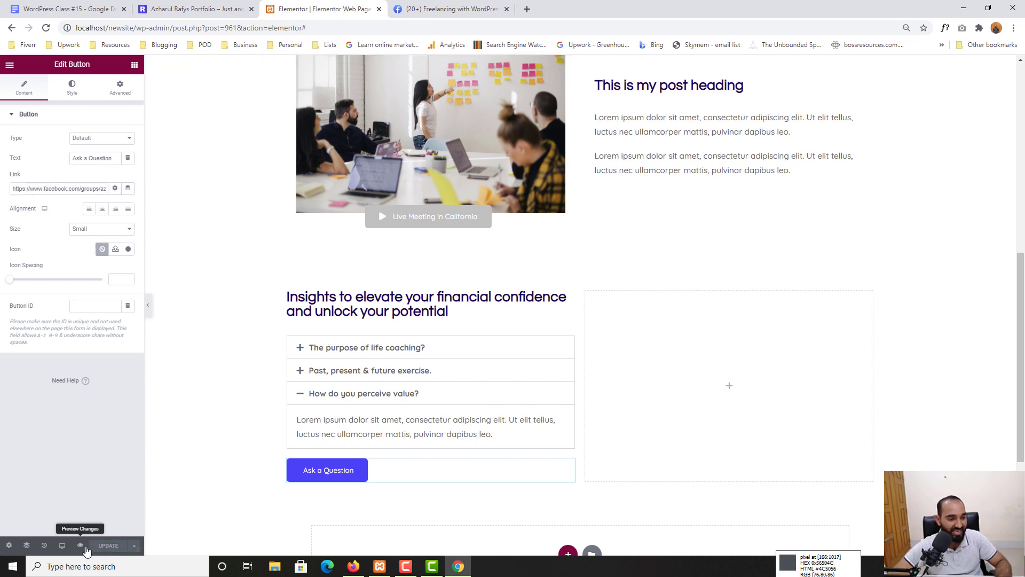
{"action": "left_click", "coordinate": [81, 546]}
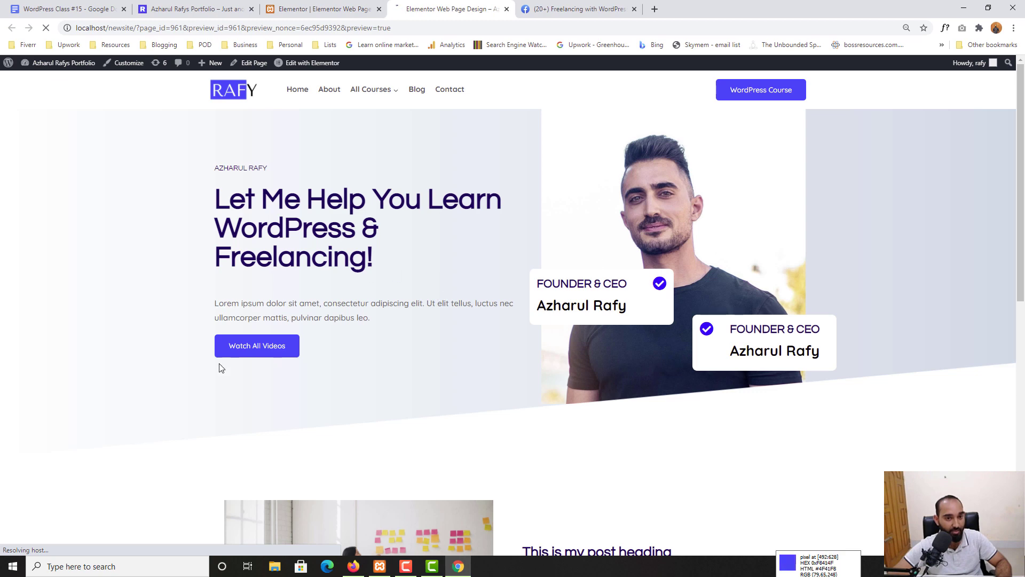
- Test the Ask a Question button's link in the preview and close the preview and Facebook group tabs
{"action": "scroll", "coordinate": [267, 334], "scroll_direction": "down", "scroll_amount": 7}
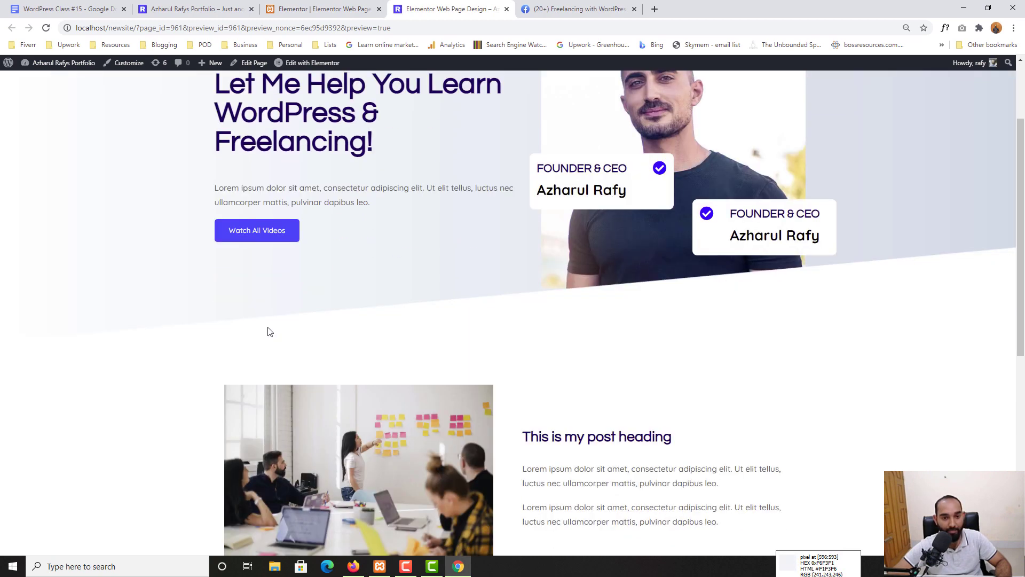
{"action": "scroll", "coordinate": [384, 313], "scroll_direction": "down", "scroll_amount": 3}
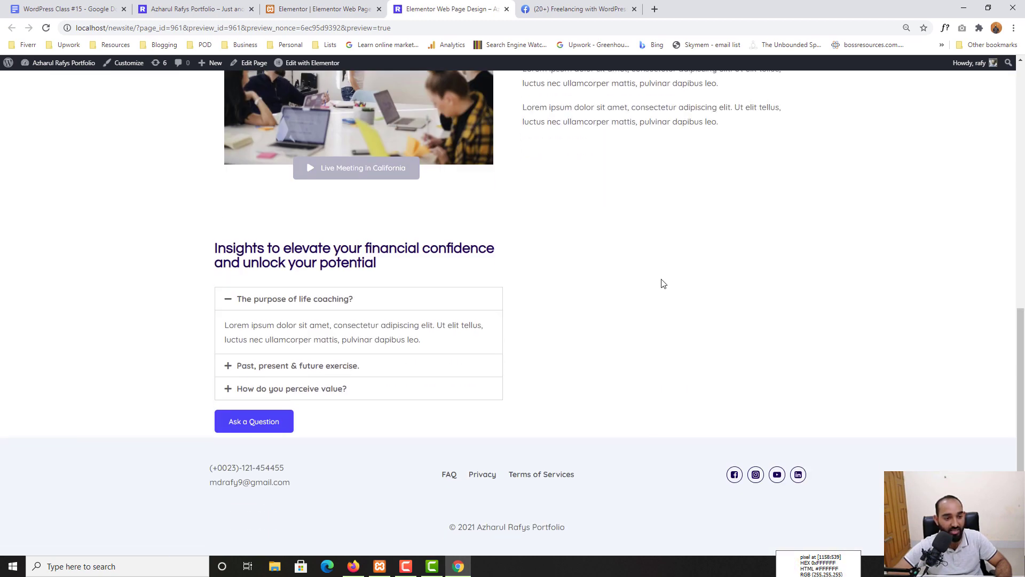
{"action": "left_click", "coordinate": [250, 422]}
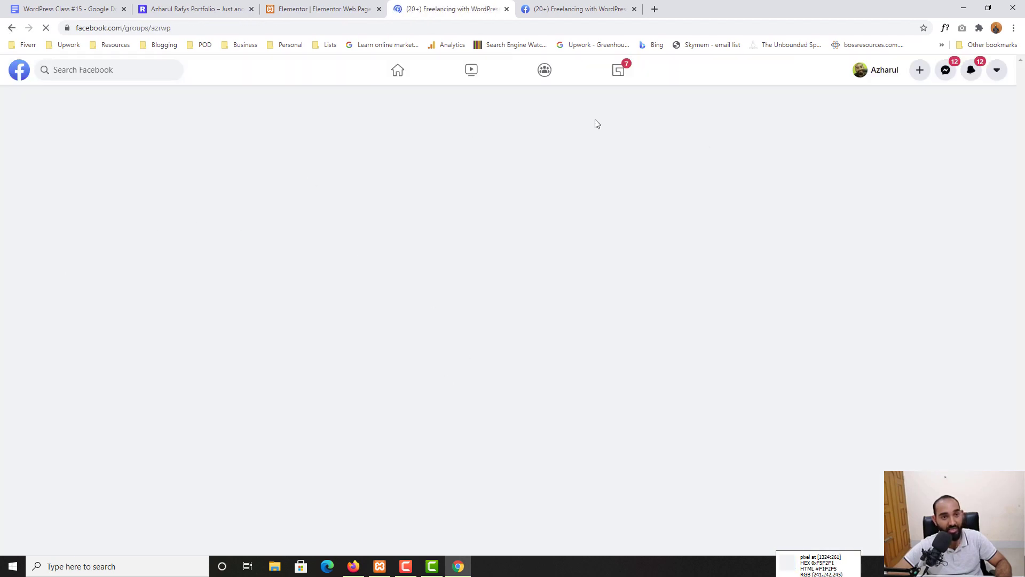
{"action": "scroll", "coordinate": [272, 375], "scroll_direction": "down", "scroll_amount": 5}
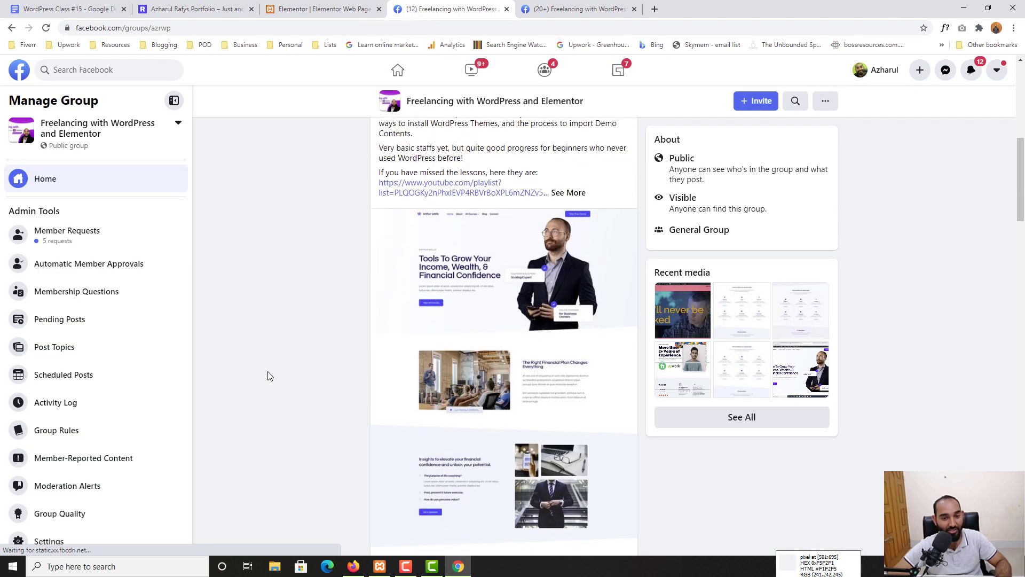
{"action": "scroll", "coordinate": [268, 375], "scroll_direction": "up", "scroll_amount": 5}
{"action": "left_click", "coordinate": [506, 9]}
{"action": "left_click", "coordinate": [507, 9]}
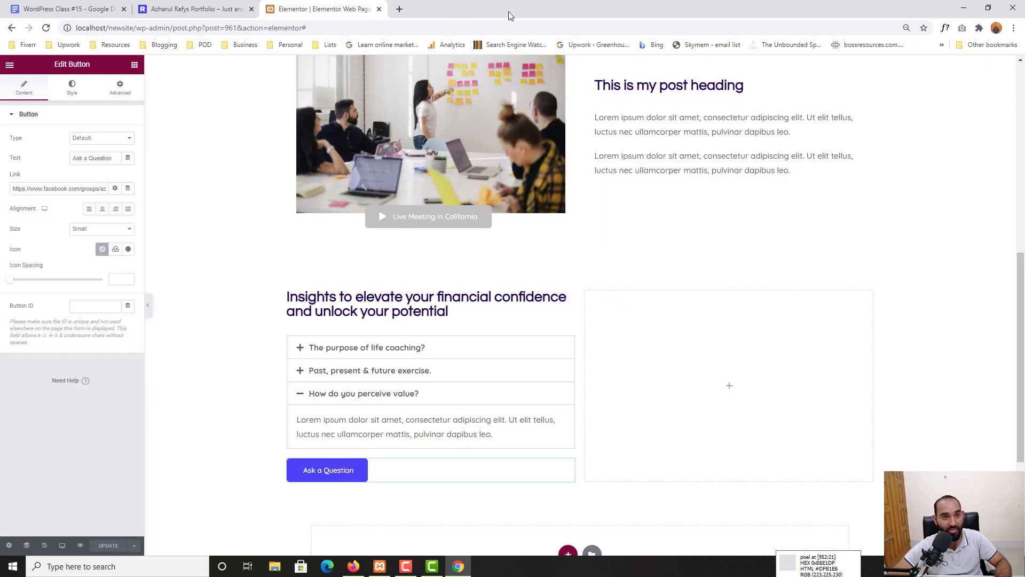
- Examine the Insights section's background colour on the portfolio page with the on-screen pixel colour reader
{"action": "scroll", "coordinate": [257, 372], "scroll_direction": "up", "scroll_amount": 4}
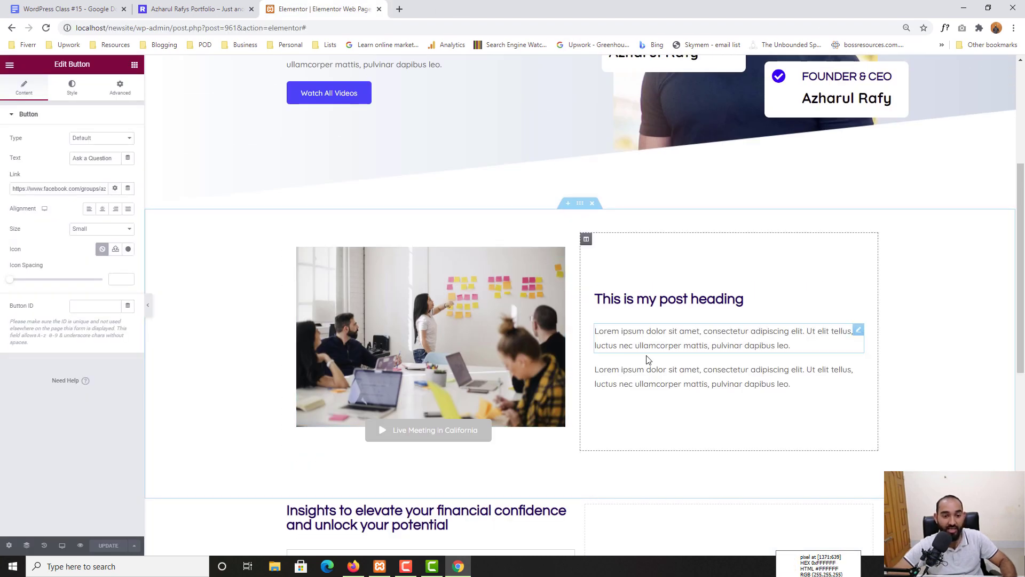
{"action": "scroll", "coordinate": [595, 348], "scroll_direction": "down", "scroll_amount": 1}
{"action": "scroll", "coordinate": [595, 347], "scroll_direction": "down", "scroll_amount": 3}
{"action": "left_click", "coordinate": [239, 9]}
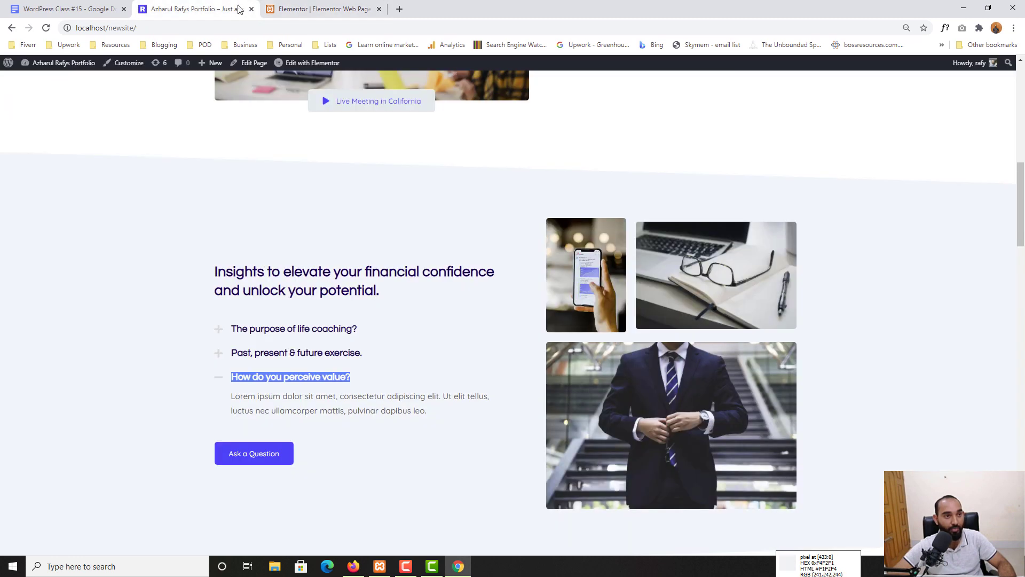
{"action": "scroll", "coordinate": [371, 344], "scroll_direction": "down", "scroll_amount": 1}
{"action": "scroll", "coordinate": [300, 211], "scroll_direction": "up", "scroll_amount": 1}
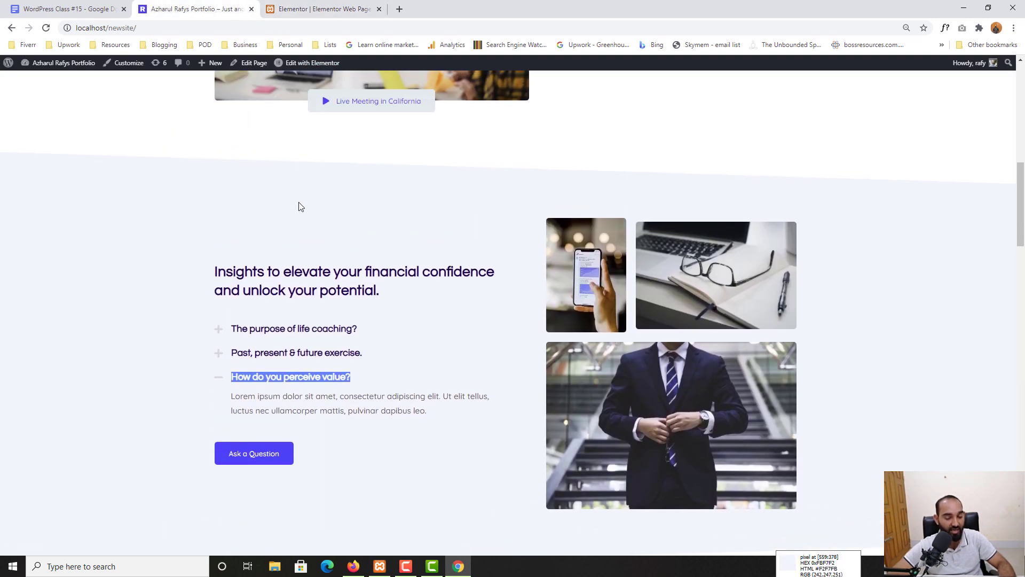
{"action": "left_click", "coordinate": [301, 203]}
{"action": "left_click_drag", "start_coordinate": [806, 557], "coordinate": [773, 573]}
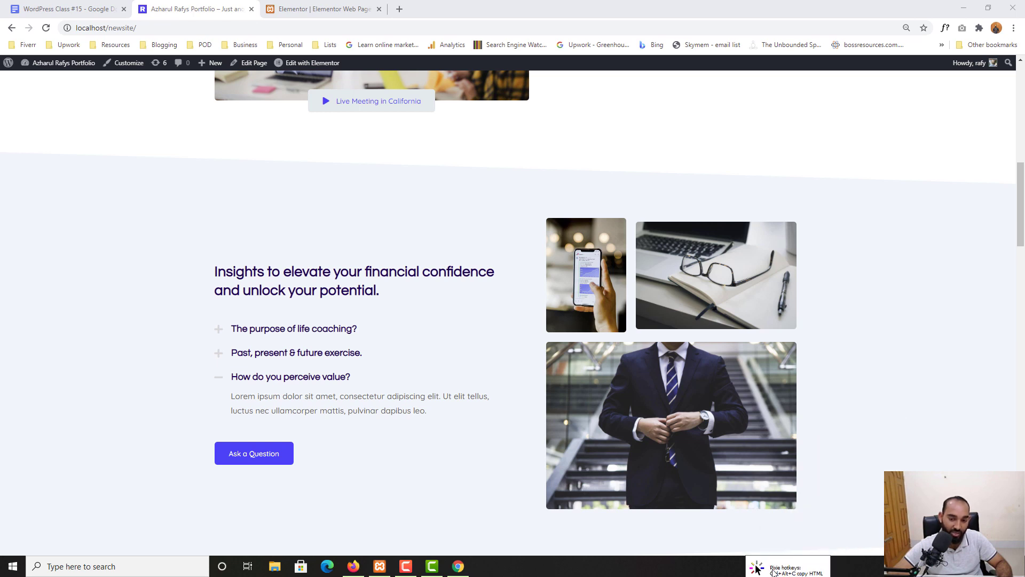
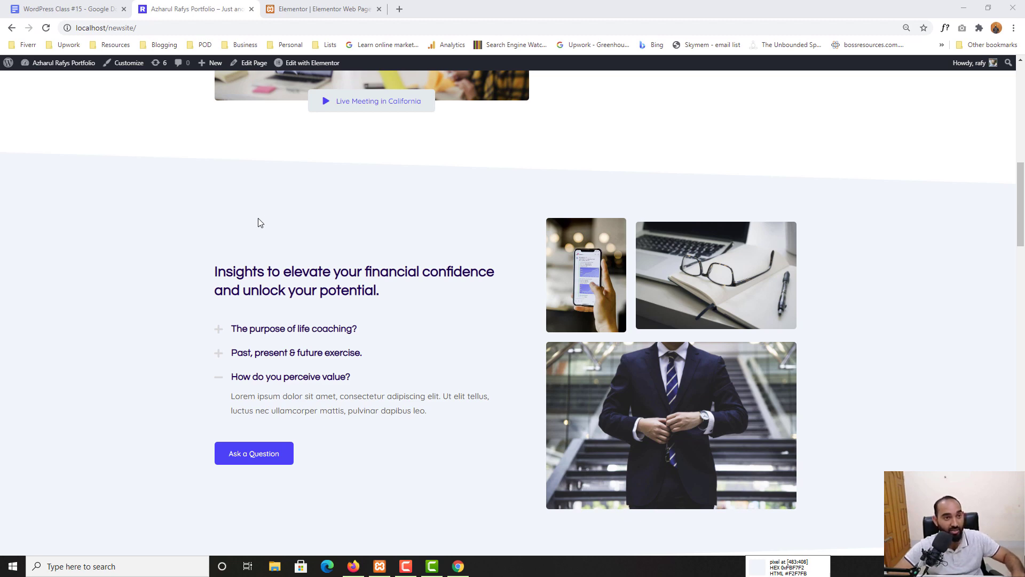
- Give the Insights section a classic background in a light blue close to the portfolio page's colour
{"action": "left_click", "coordinate": [325, 9]}
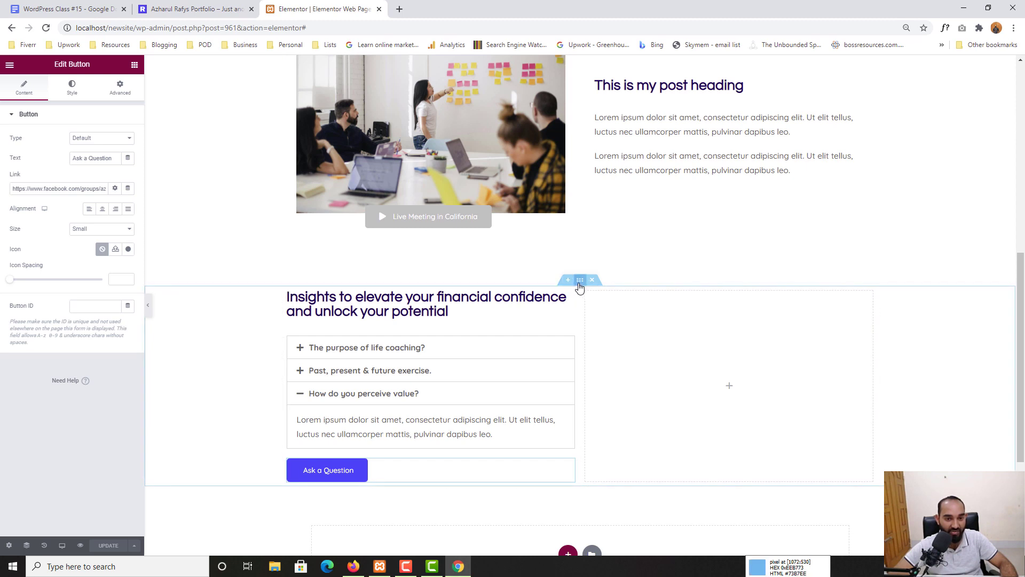
{"action": "left_click", "coordinate": [580, 281]}
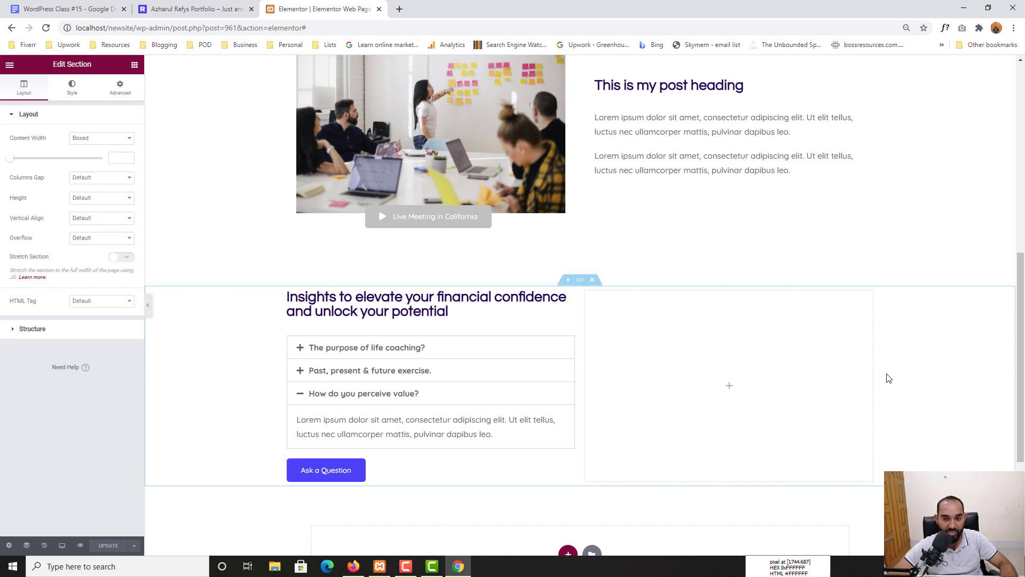
{"action": "left_click", "coordinate": [73, 95]}
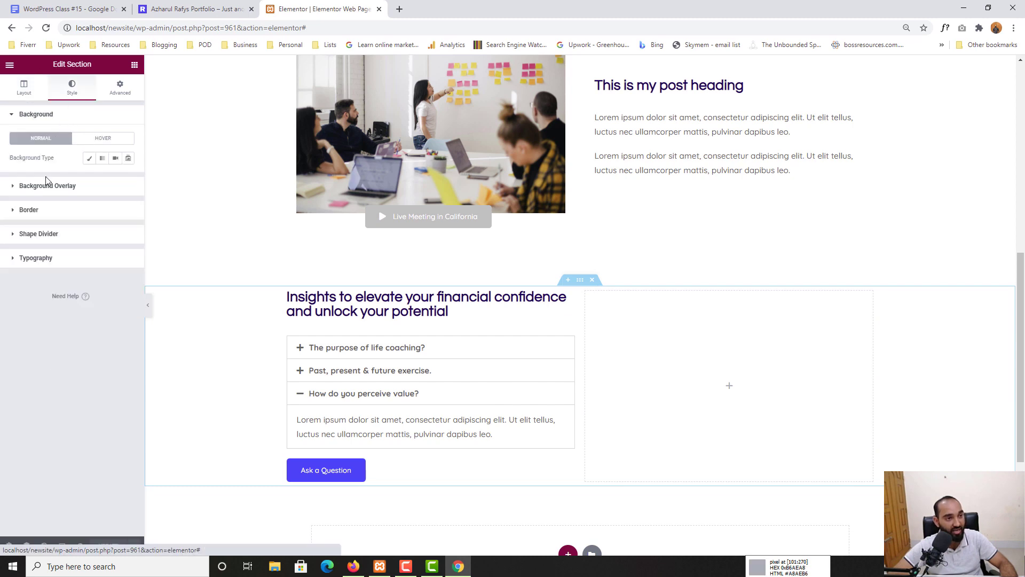
{"action": "left_click", "coordinate": [90, 159]}
{"action": "left_click", "coordinate": [128, 178]}
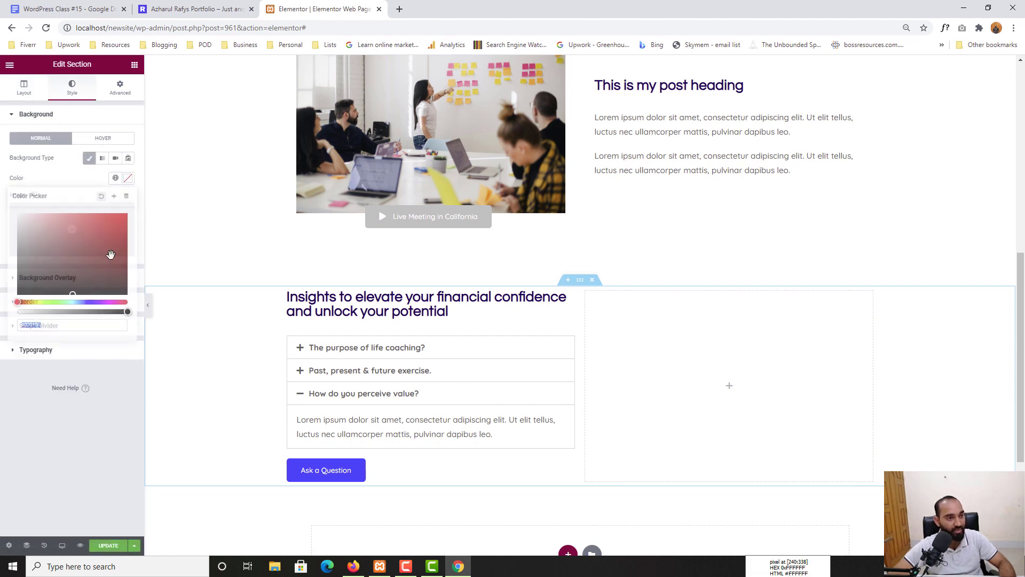
{"action": "type", "text": "#F3F7FB"}
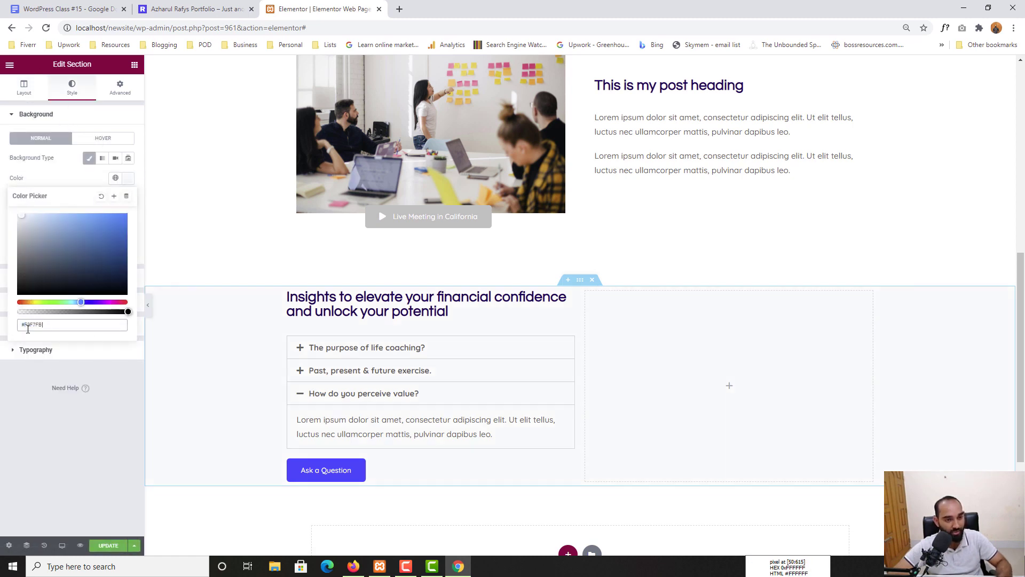
{"action": "left_click", "coordinate": [32, 229]}
{"action": "left_click_drag", "start_coordinate": [32, 229], "coordinate": [25, 212]}
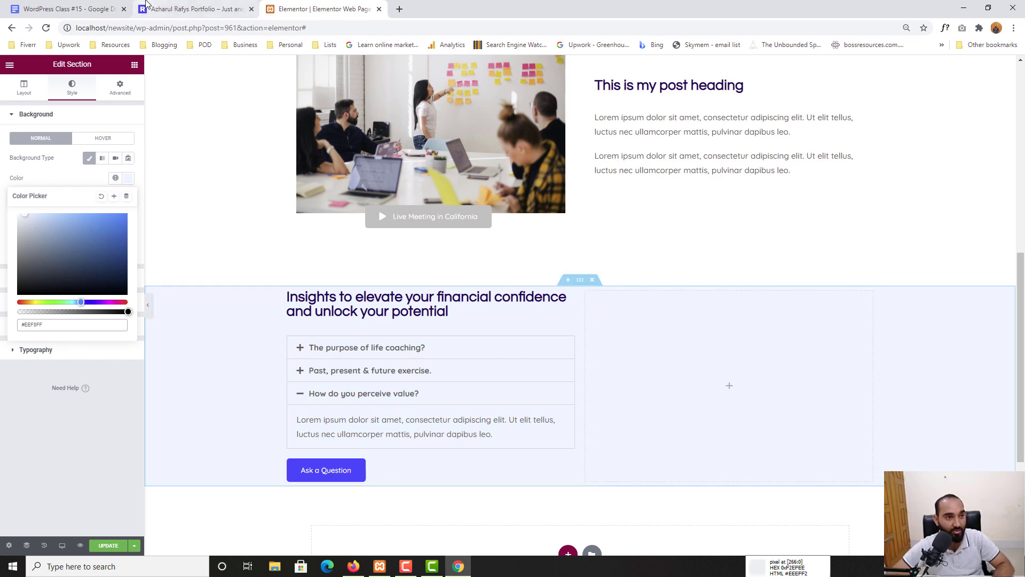
- Check the Insights section's spacing on the portfolio page and set its top and bottom padding to 100 px in the editor
{"action": "left_click", "coordinate": [201, 5]}
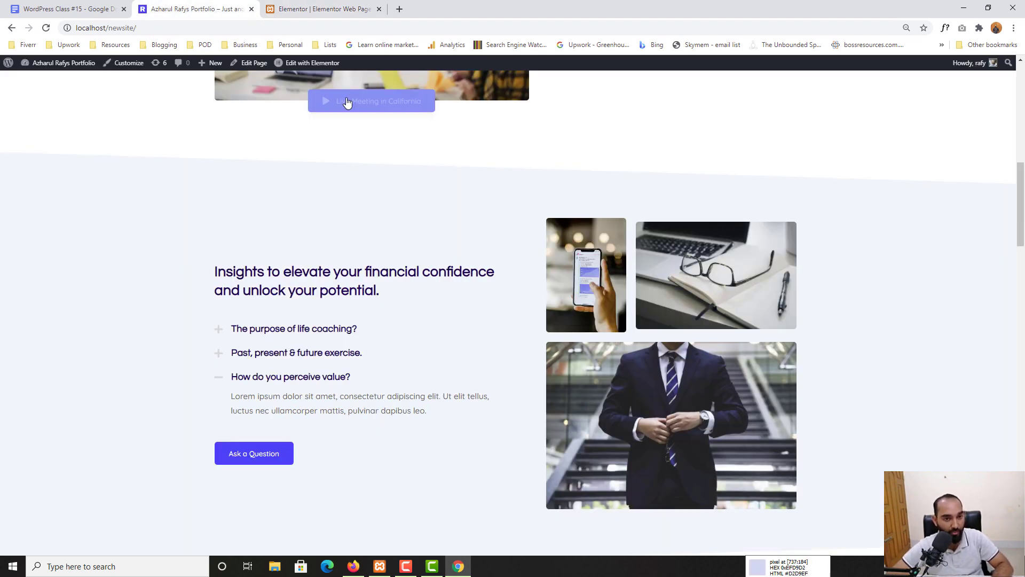
{"action": "scroll", "coordinate": [233, 330], "scroll_direction": "down", "scroll_amount": 2}
{"action": "scroll", "coordinate": [453, 364], "scroll_direction": "up", "scroll_amount": 2}
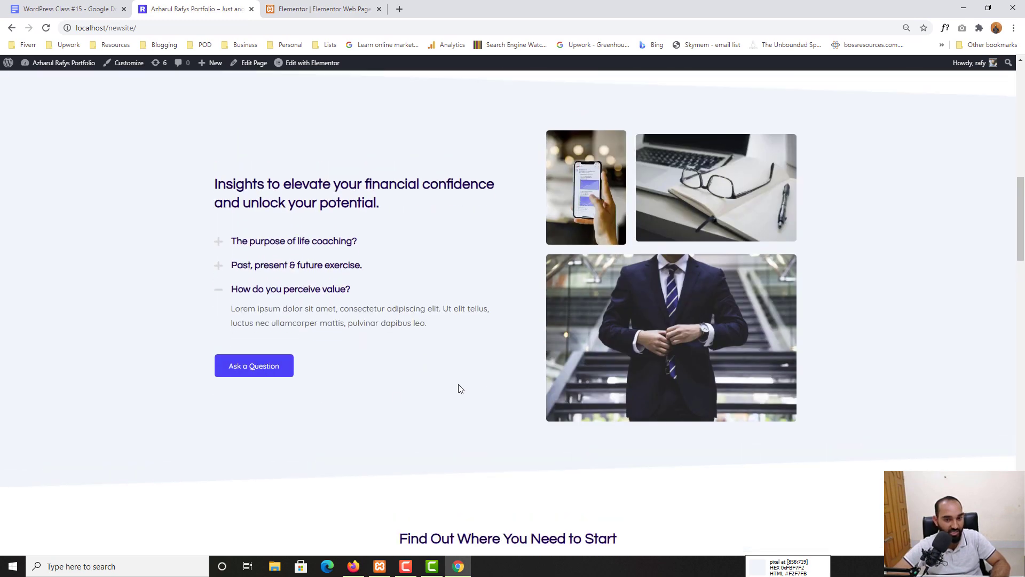
{"action": "key", "text": "ctrl+Tab"}
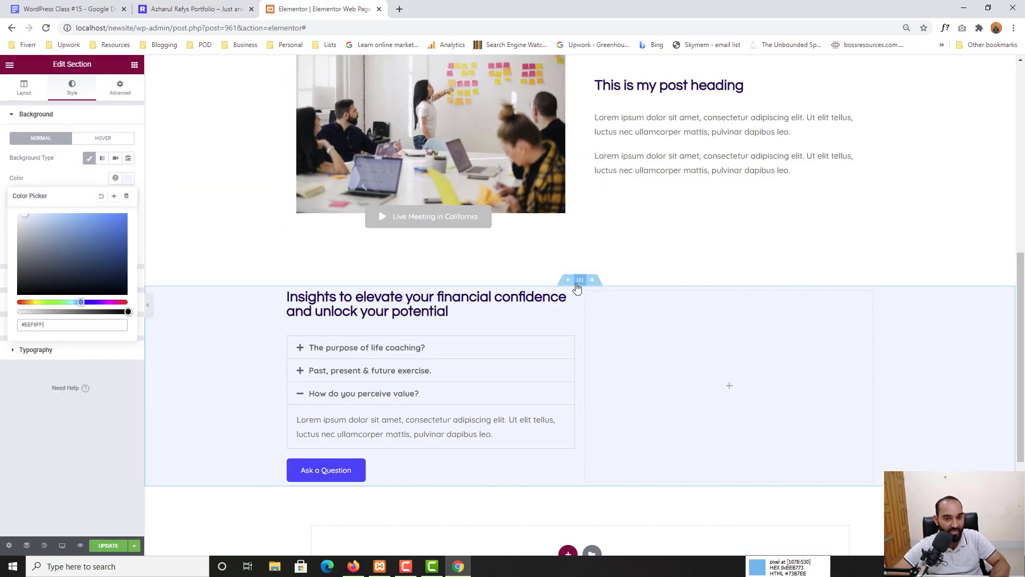
{"action": "left_click", "coordinate": [127, 96]}
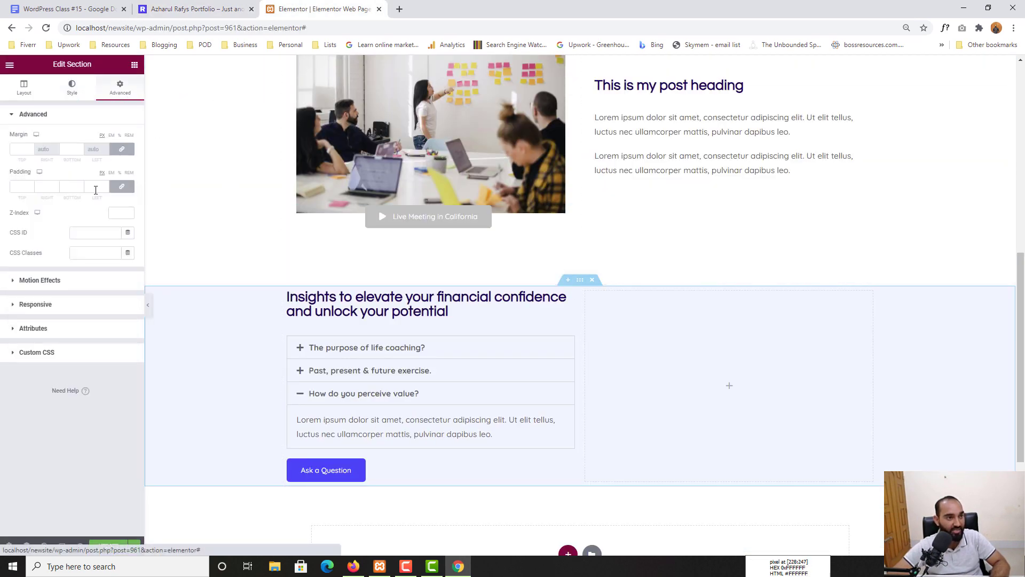
{"action": "left_click", "coordinate": [122, 187]}
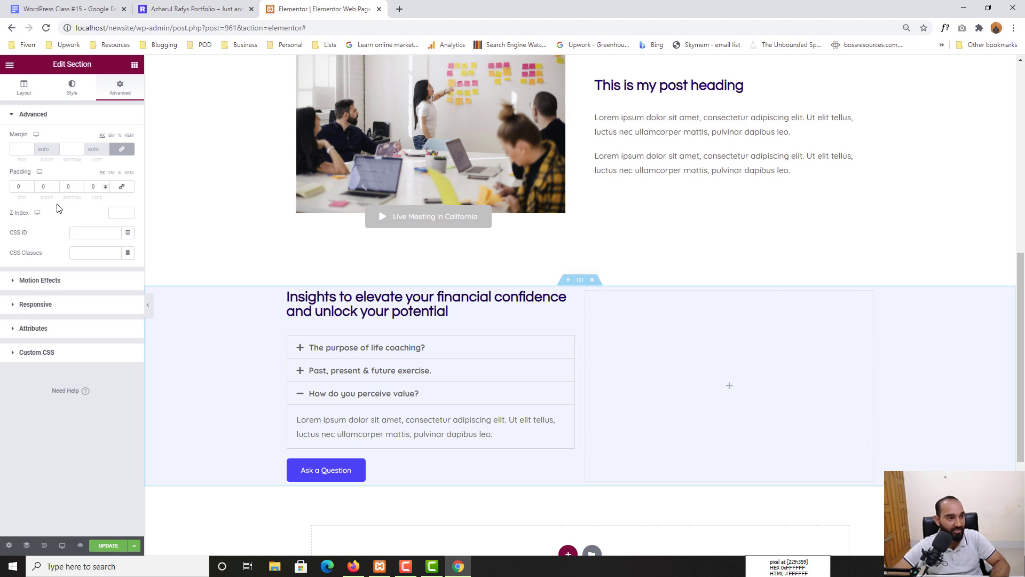
{"action": "type", "text": "100"}
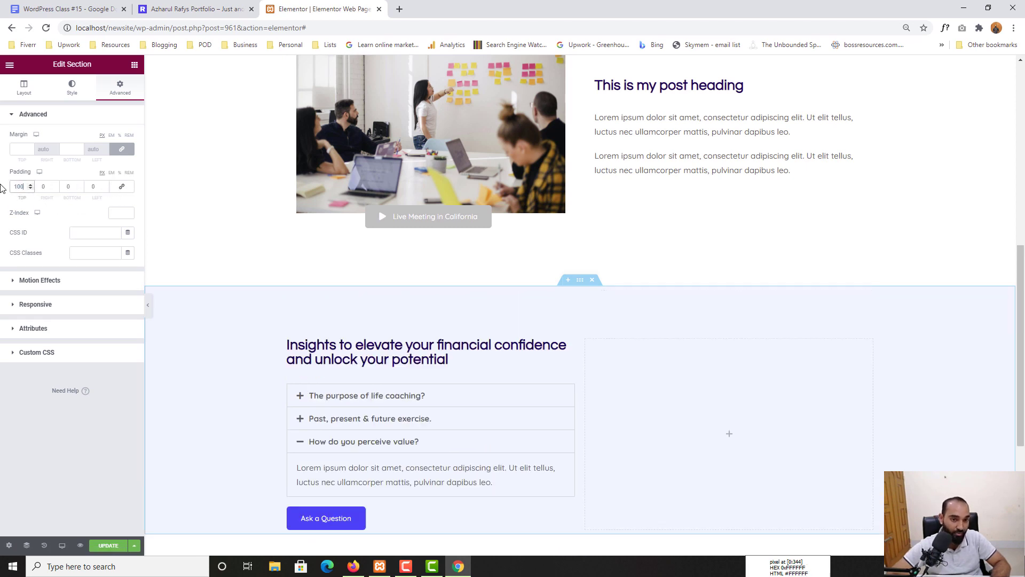
{"action": "left_click", "coordinate": [75, 192]}
{"action": "type", "text": "100"}
{"action": "scroll", "coordinate": [515, 233], "scroll_direction": "down", "scroll_amount": 2}
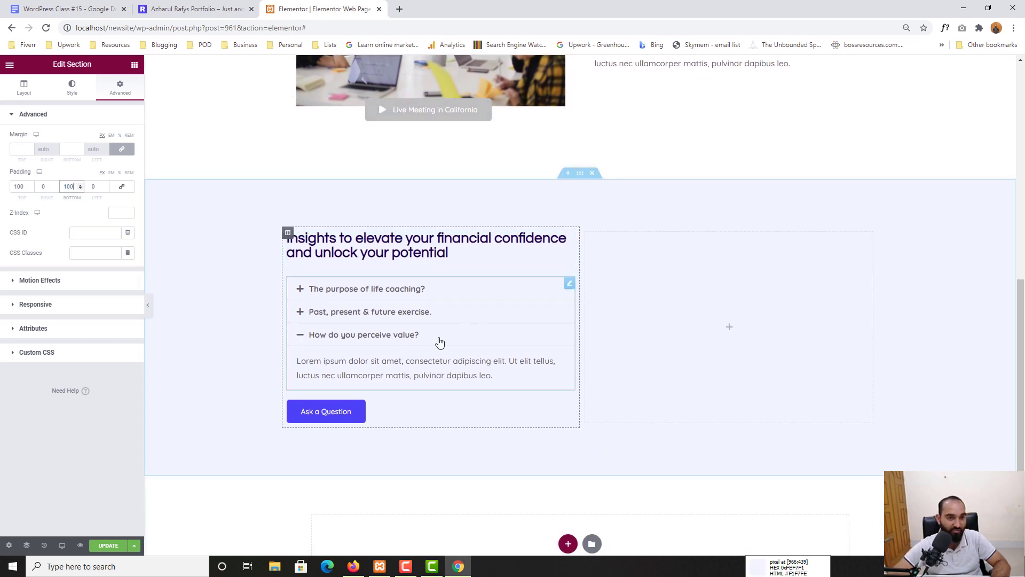
- Collapse all accordion items on the portfolio page and in the editor to compare the two Insights sections
{"action": "left_click", "coordinate": [298, 337]}
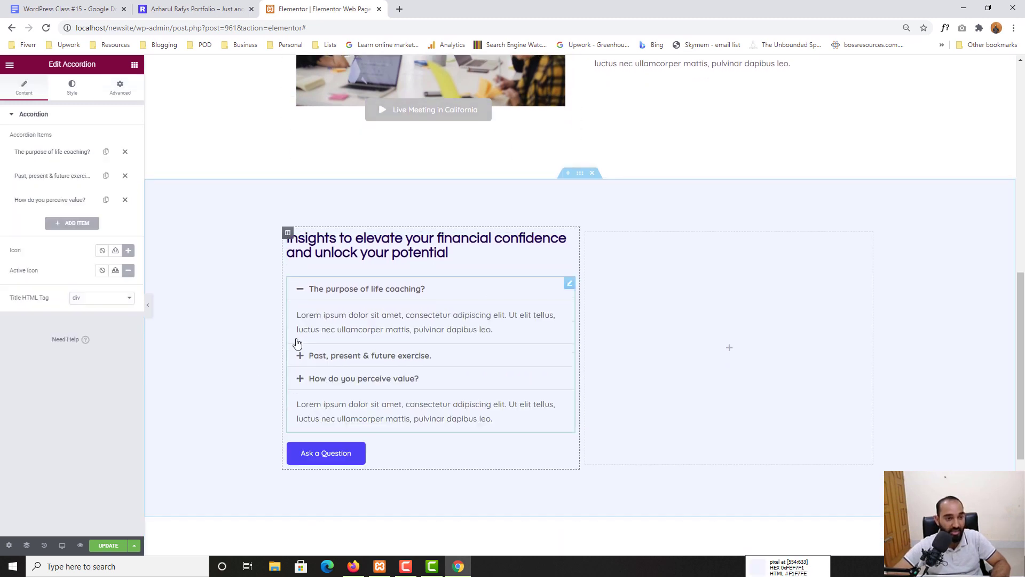
{"action": "left_click", "coordinate": [201, 8]}
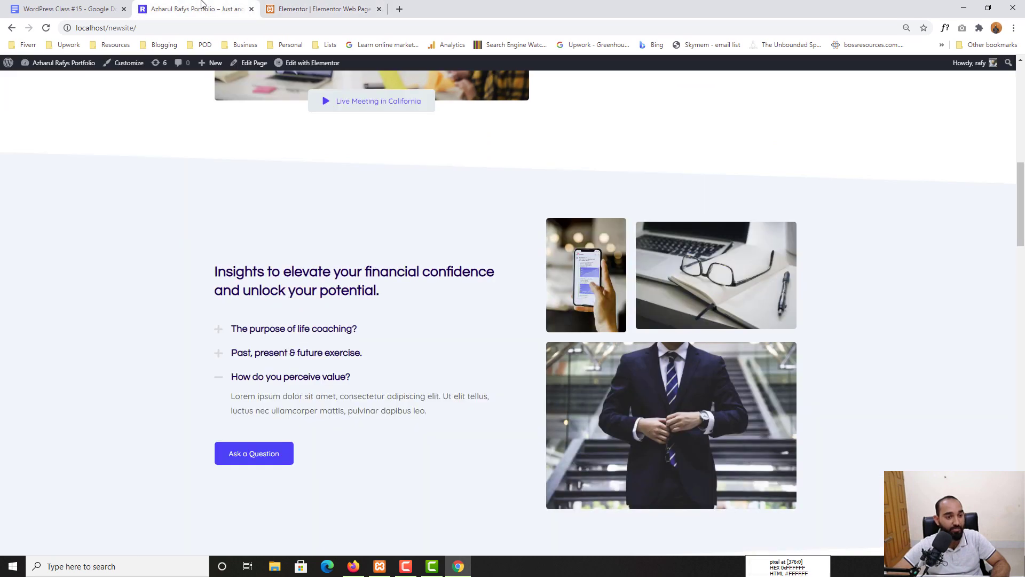
{"action": "left_click", "coordinate": [225, 379]}
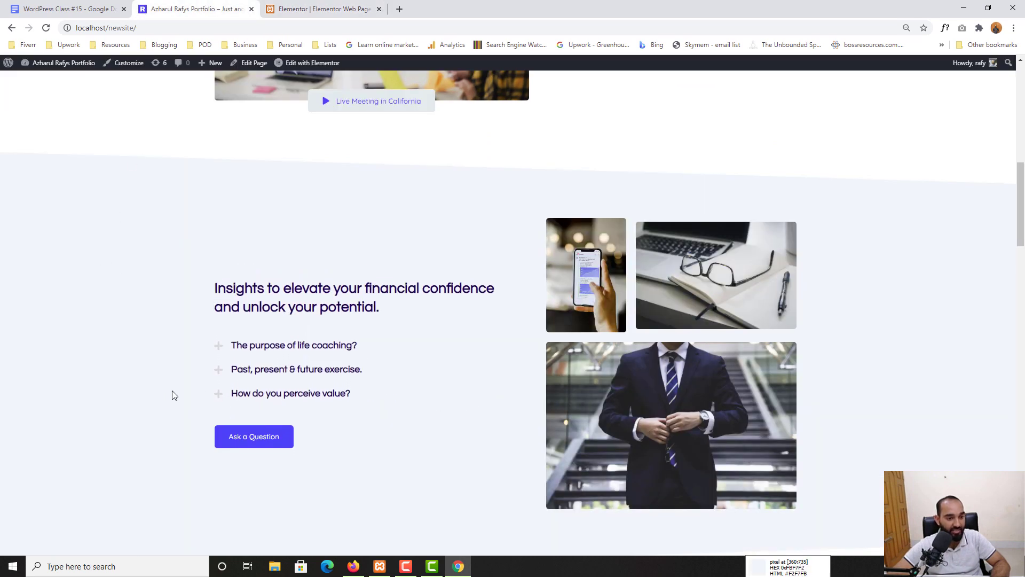
{"action": "left_click", "coordinate": [320, 8]}
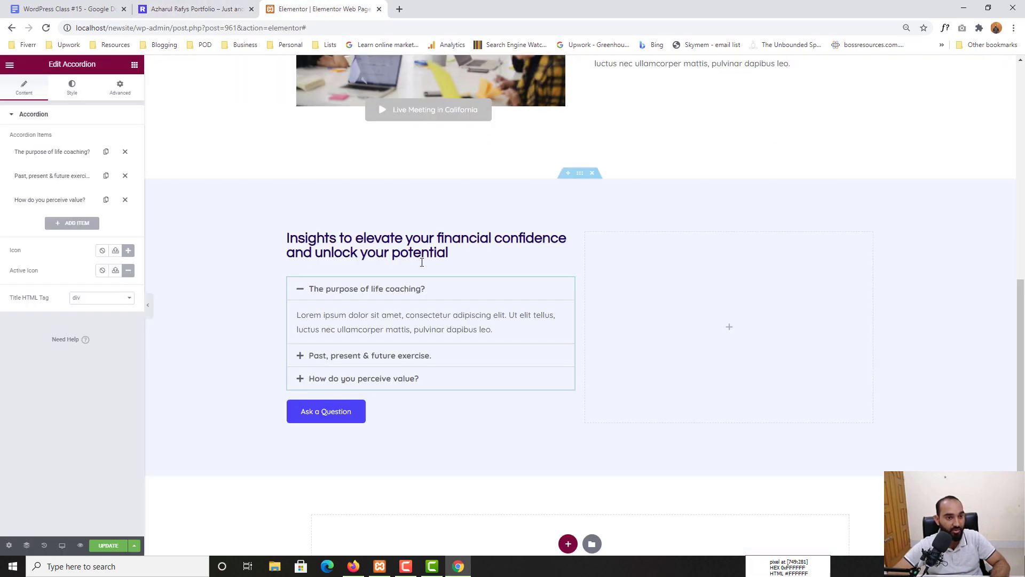
{"action": "left_click", "coordinate": [299, 289]}
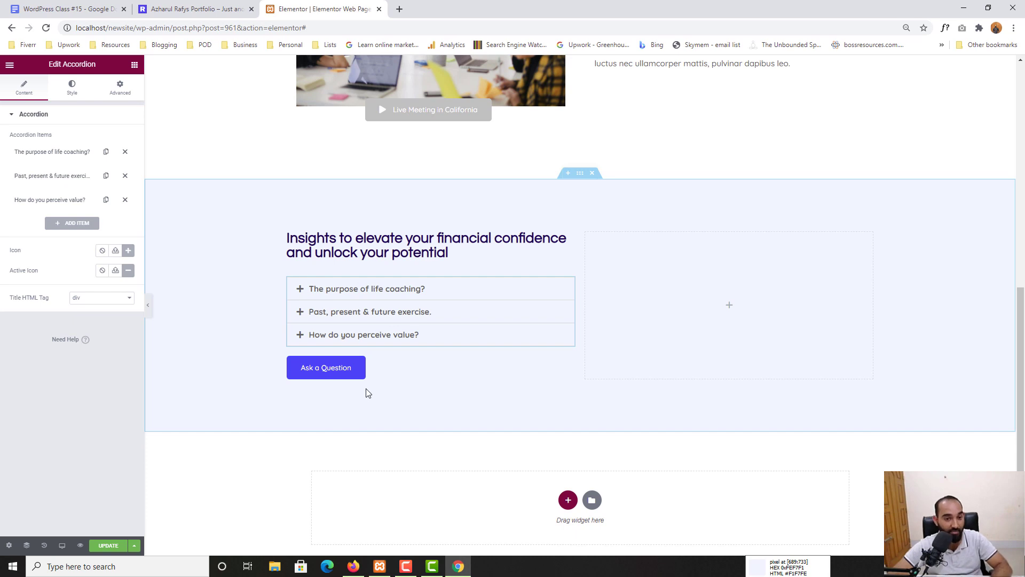
- Check the Insights section's image layout on the portfolio page and add a Basic Gallery widget to the editor section's empty column
{"action": "left_click", "coordinate": [235, 7]}
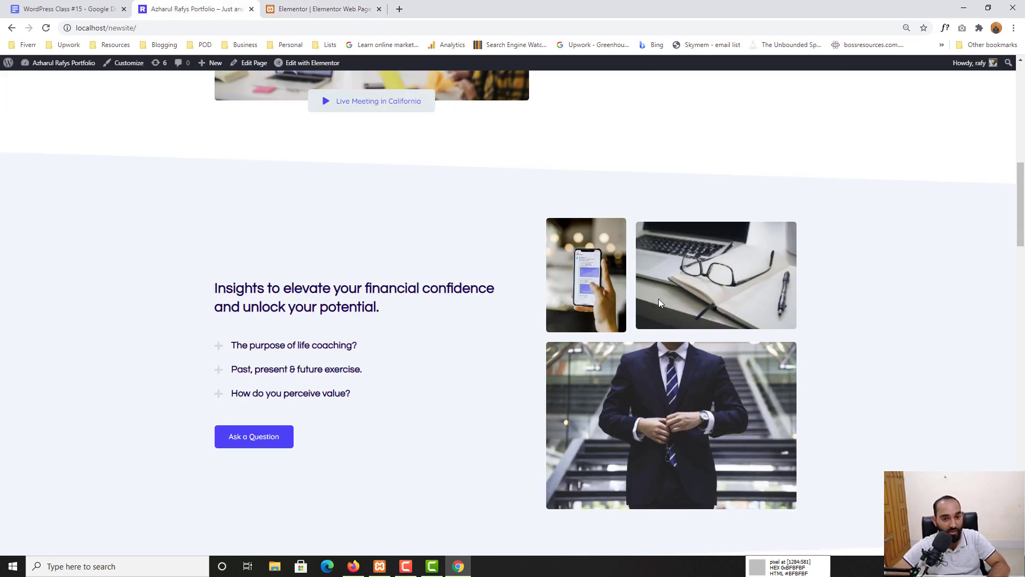
{"action": "scroll", "coordinate": [598, 341], "scroll_direction": "down", "scroll_amount": 1}
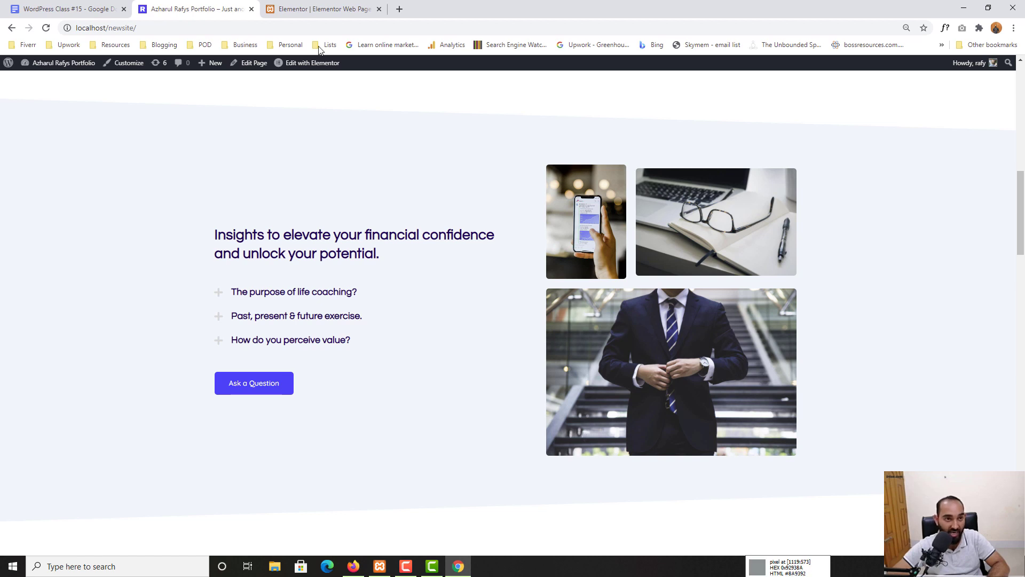
{"action": "left_click", "coordinate": [318, 9]}
{"action": "left_click", "coordinate": [727, 316]}
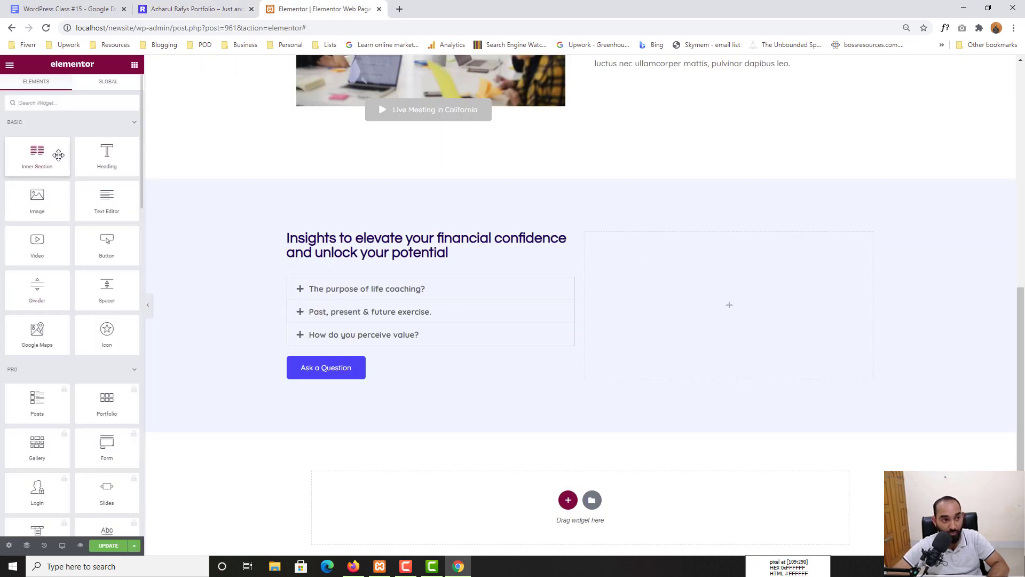
{"action": "left_click", "coordinate": [78, 102]}
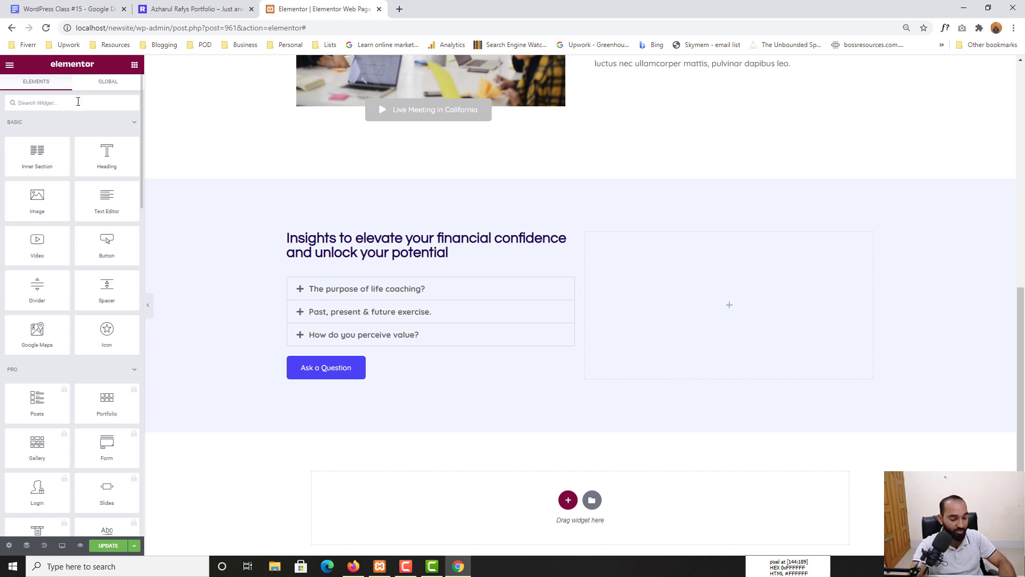
{"action": "type", "text": "gal"}
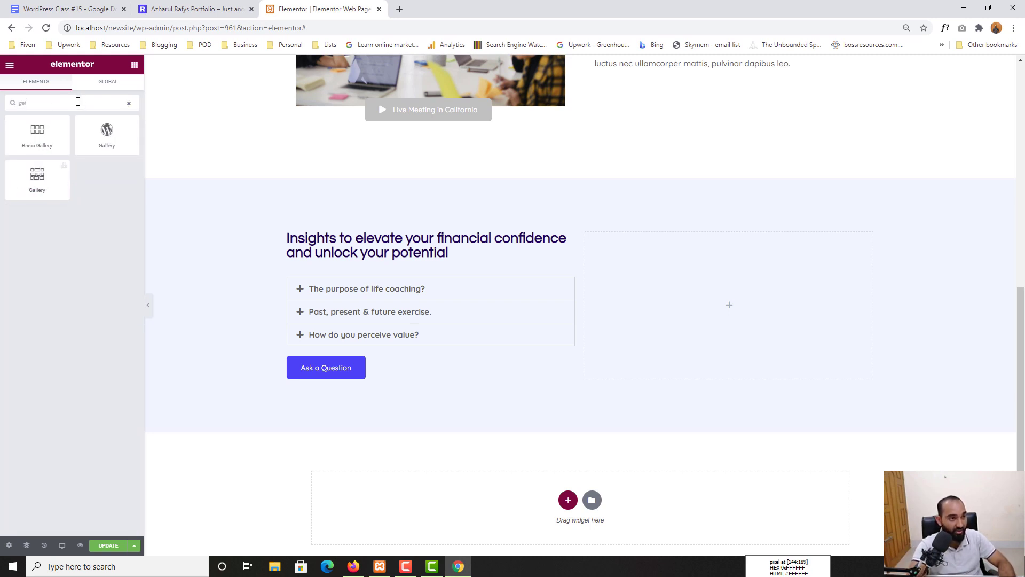
{"action": "key", "text": "BackSpace"}
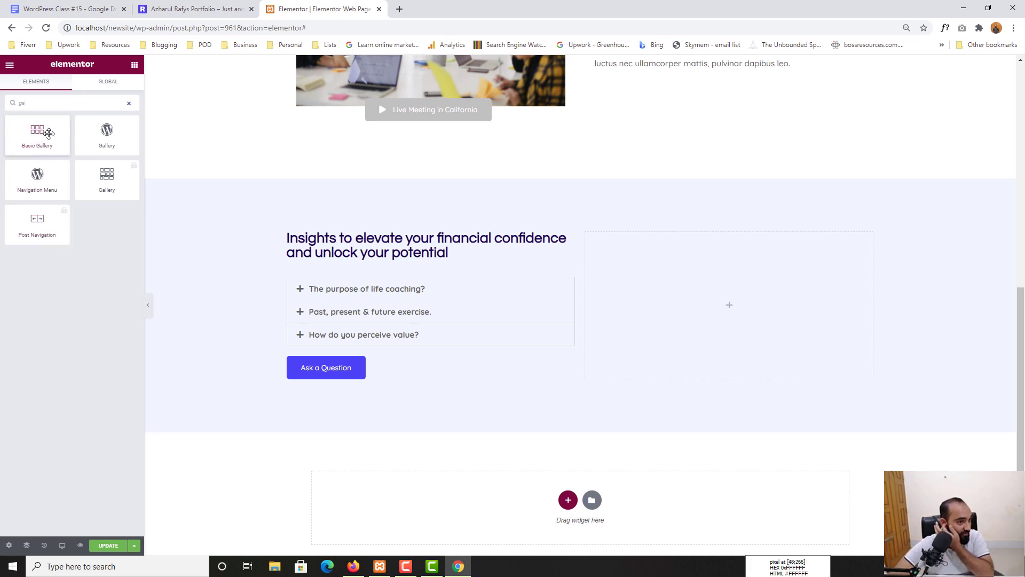
{"action": "left_click", "coordinate": [117, 179]}
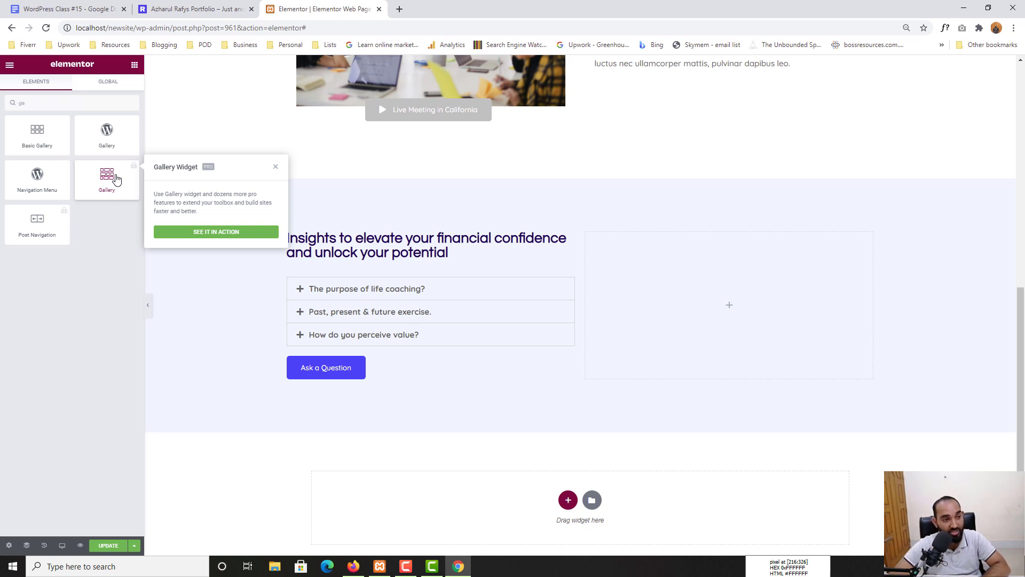
{"action": "left_click", "coordinate": [83, 232]}
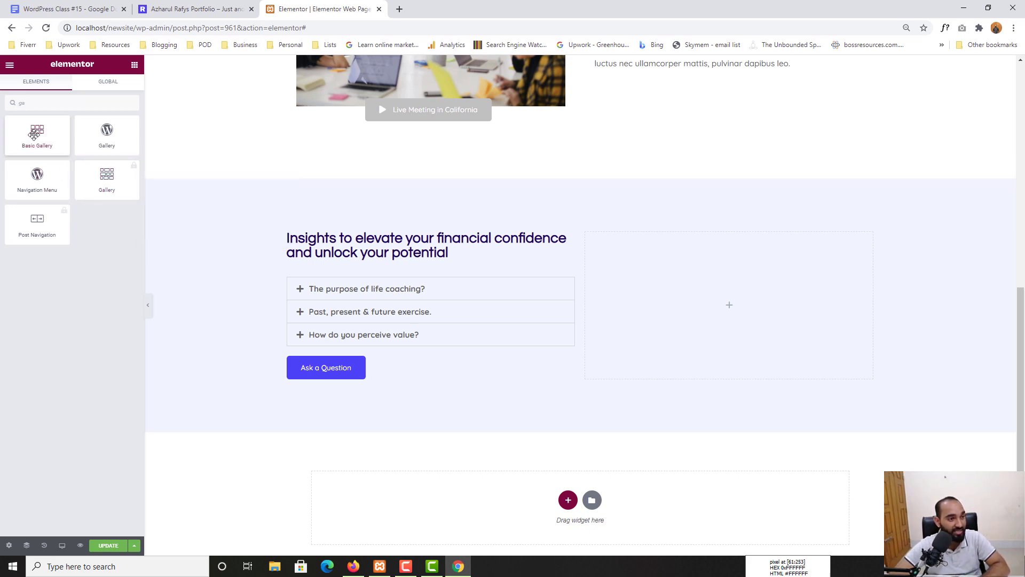
{"action": "left_click_drag", "start_coordinate": [38, 133], "coordinate": [714, 310]}
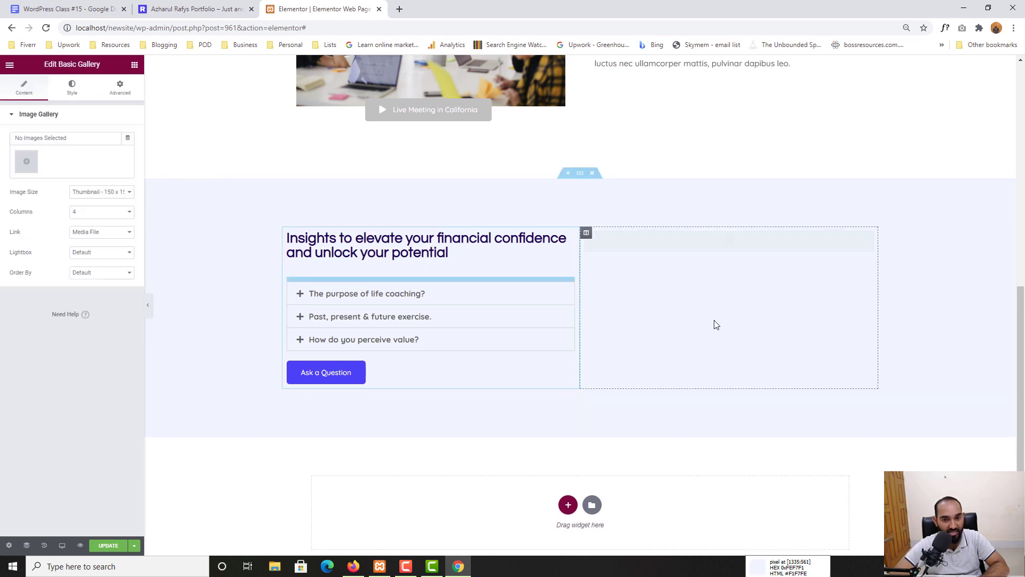
- Fill the gallery with three library images: the woman at a laptop, the hands beside a laptop and the hand holding a phone
{"action": "left_click", "coordinate": [26, 168]}
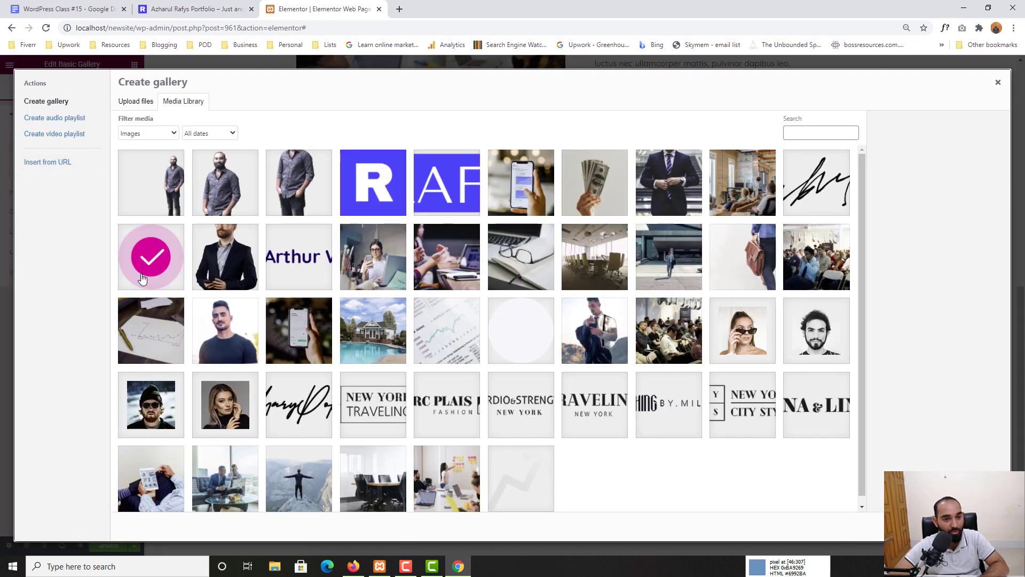
{"action": "left_click", "coordinate": [381, 262]}
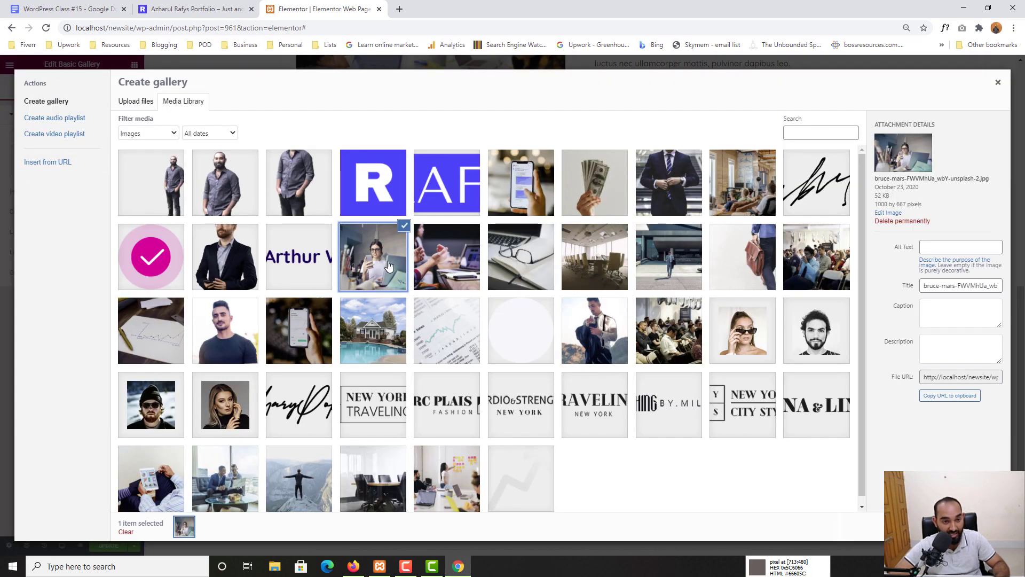
{"action": "left_click", "coordinate": [460, 267]}
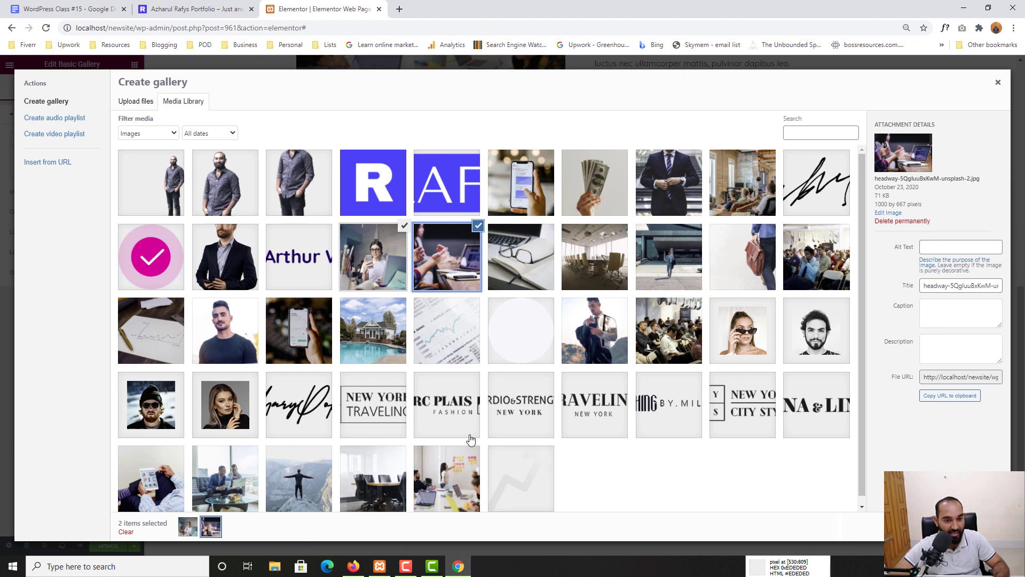
{"action": "scroll", "coordinate": [610, 441], "scroll_direction": "down", "scroll_amount": 1}
{"action": "left_click", "coordinate": [309, 344]}
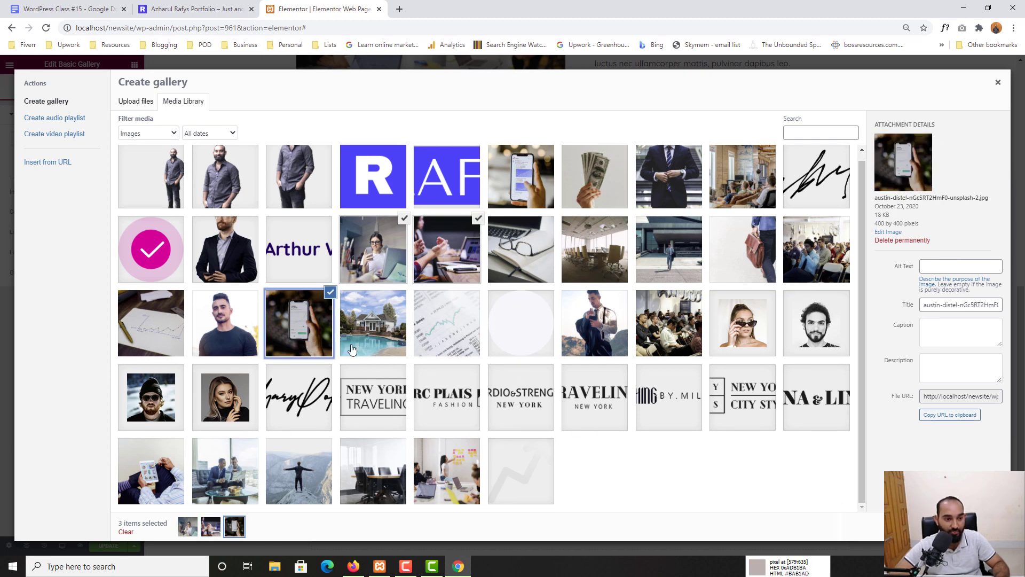
{"action": "left_click", "coordinate": [961, 526]}
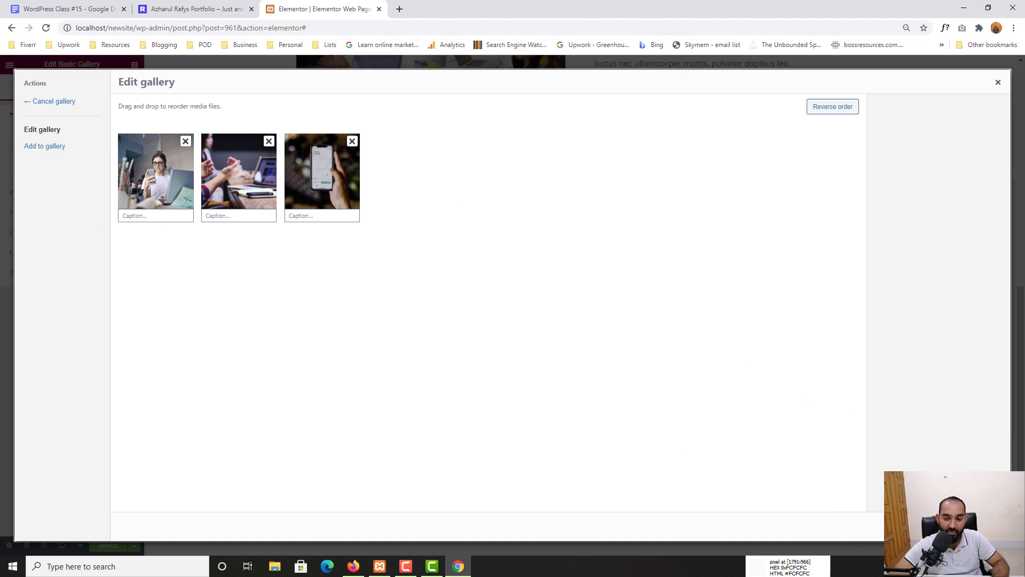
{"action": "left_click", "coordinate": [962, 526]}
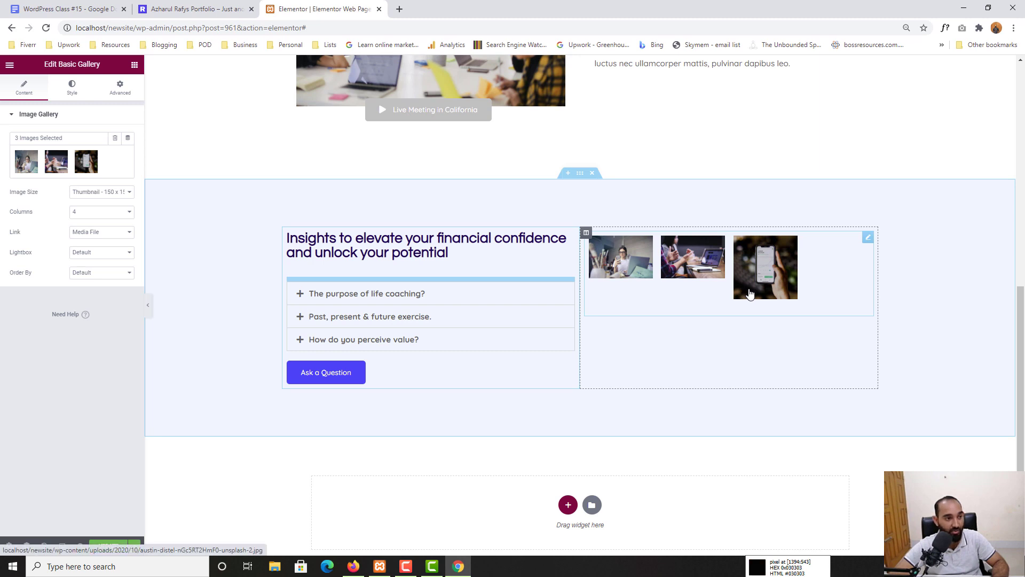
- Set the gallery's image size to Full and its layout to 2 columns
{"action": "left_click", "coordinate": [95, 194]}
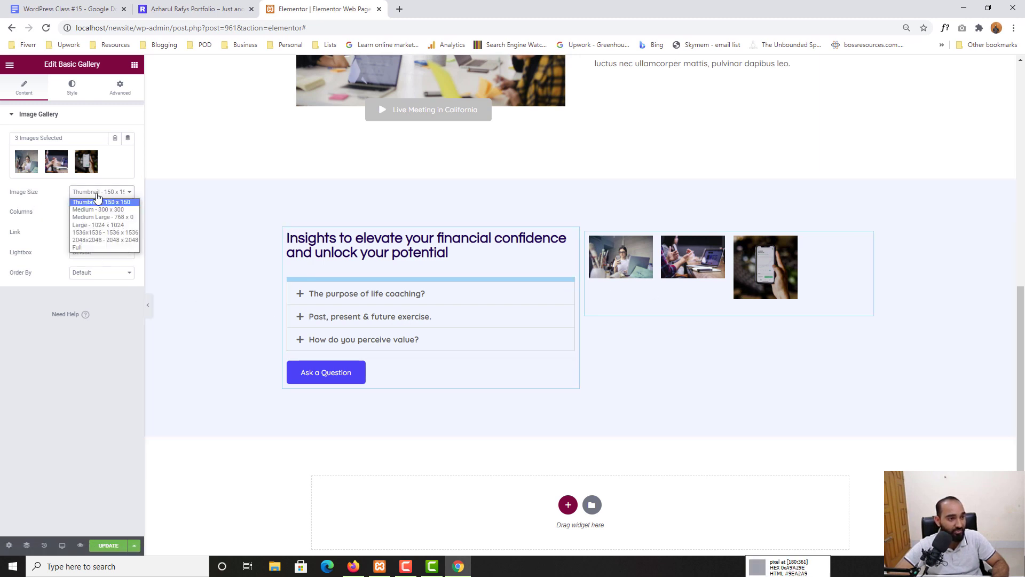
{"action": "left_click", "coordinate": [79, 246]}
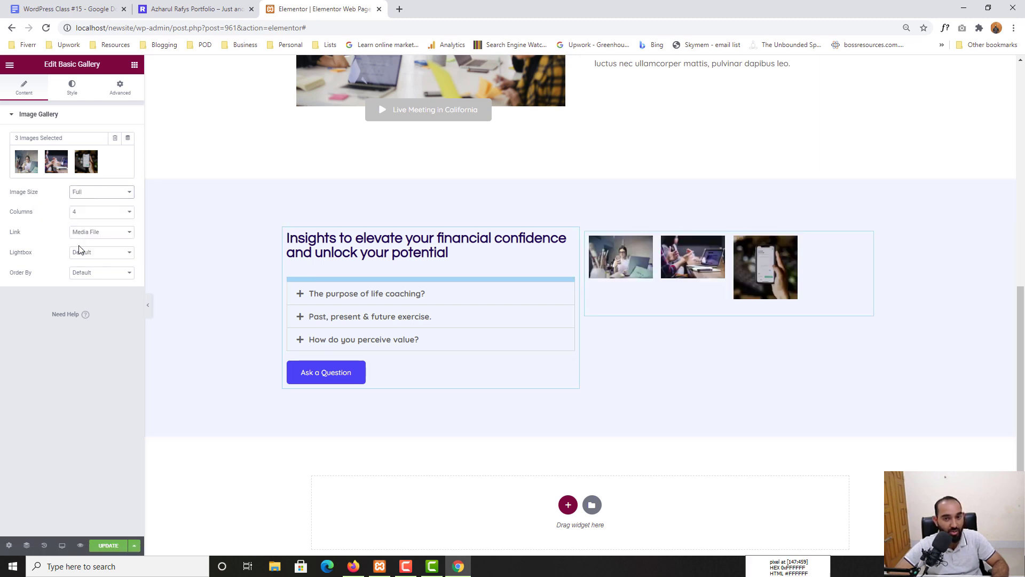
{"action": "left_click", "coordinate": [86, 212]}
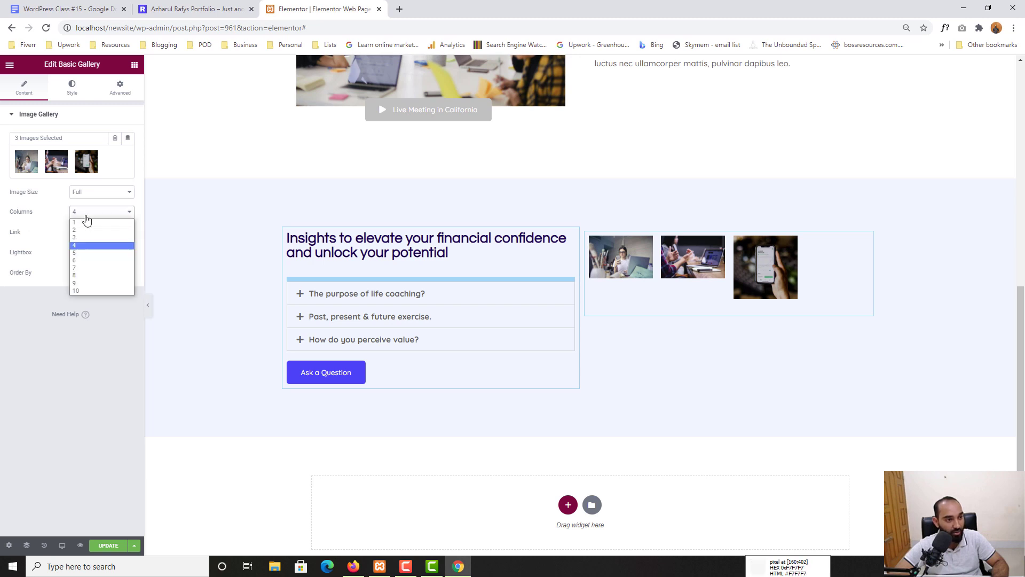
{"action": "left_click", "coordinate": [81, 229]}
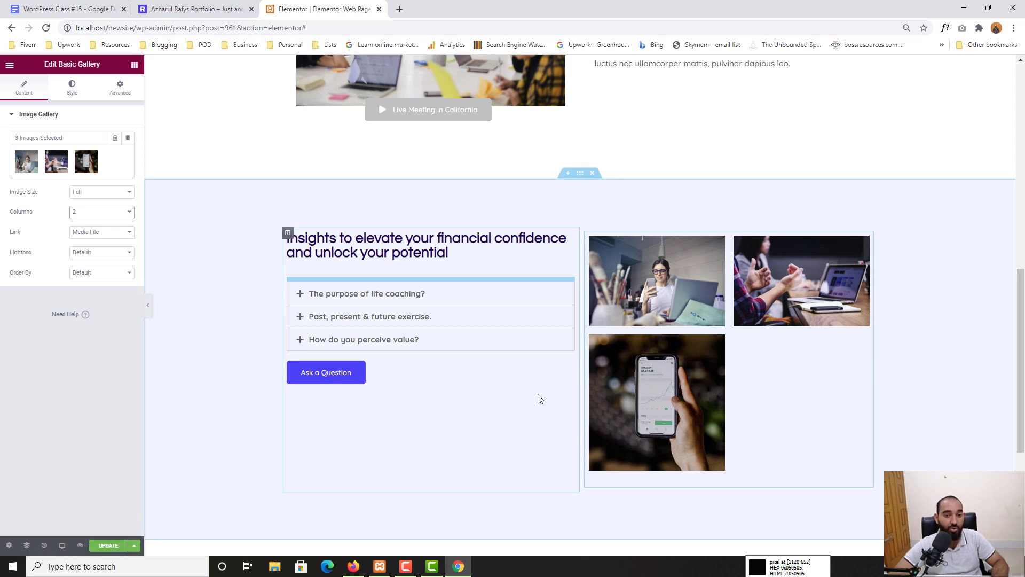
- Set the Insights section's columns gap to Wider
{"action": "left_click", "coordinate": [580, 173]}
{"action": "left_click", "coordinate": [21, 90]}
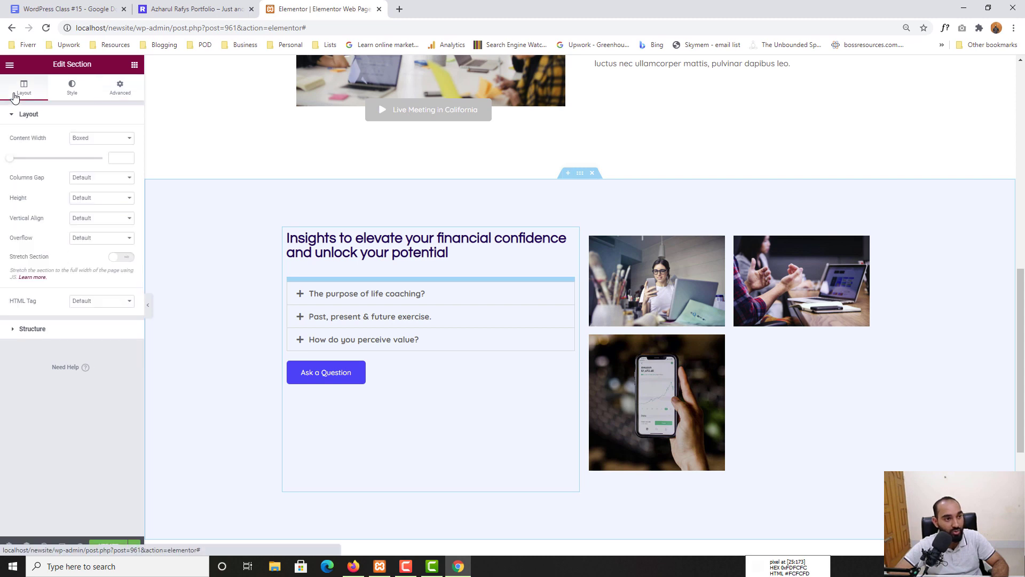
{"action": "left_click", "coordinate": [80, 181]}
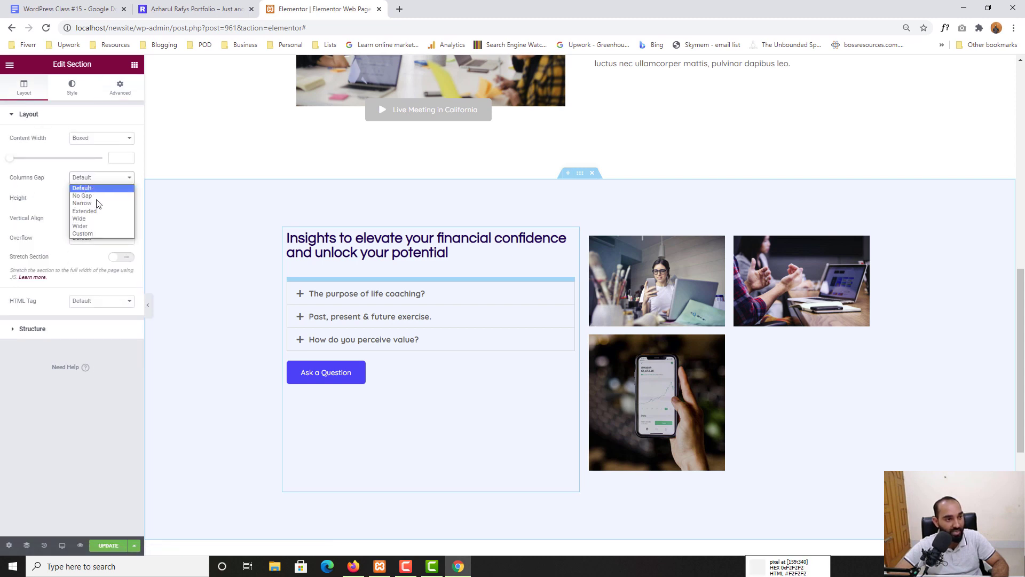
{"action": "left_click", "coordinate": [111, 228]}
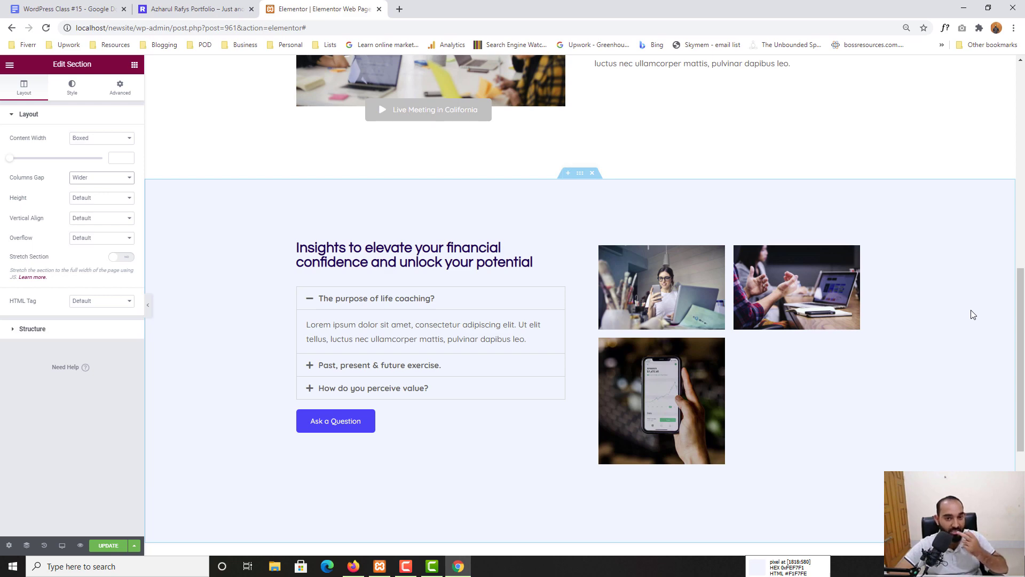
- Compare the boundary between the post heading section and the Insights section on the portfolio page and in the editor
{"action": "left_click", "coordinate": [191, 6]}
{"action": "scroll", "coordinate": [481, 257], "scroll_direction": "up", "scroll_amount": 1}
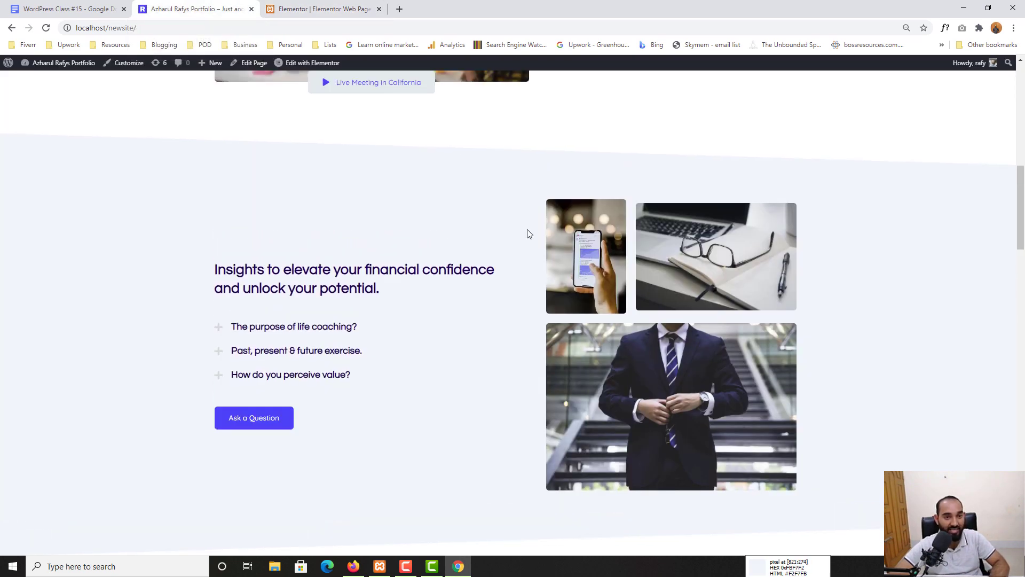
{"action": "scroll", "coordinate": [481, 251], "scroll_direction": "up", "scroll_amount": 2}
{"action": "scroll", "coordinate": [348, 302], "scroll_direction": "up", "scroll_amount": 4}
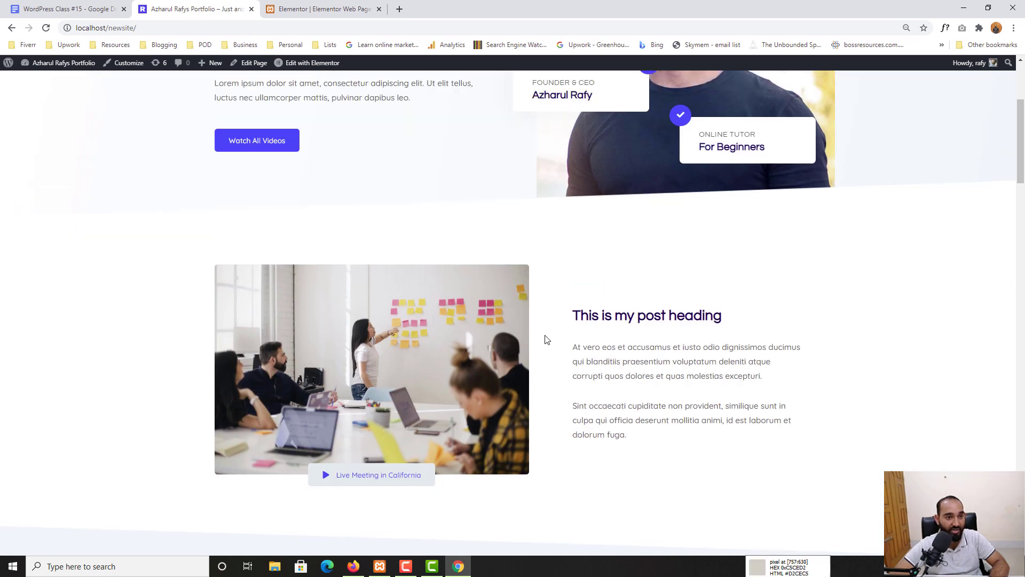
{"action": "scroll", "coordinate": [545, 339], "scroll_direction": "down", "scroll_amount": 4}
{"action": "left_click", "coordinate": [352, 4]}
{"action": "scroll", "coordinate": [539, 245], "scroll_direction": "up", "scroll_amount": 5}
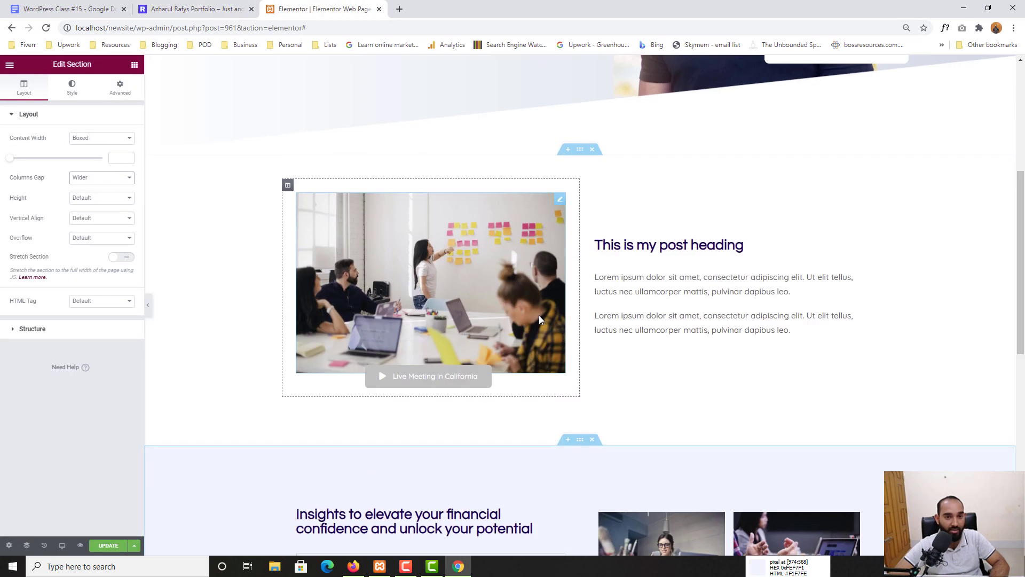
{"action": "scroll", "coordinate": [698, 264], "scroll_direction": "down", "scroll_amount": 2}
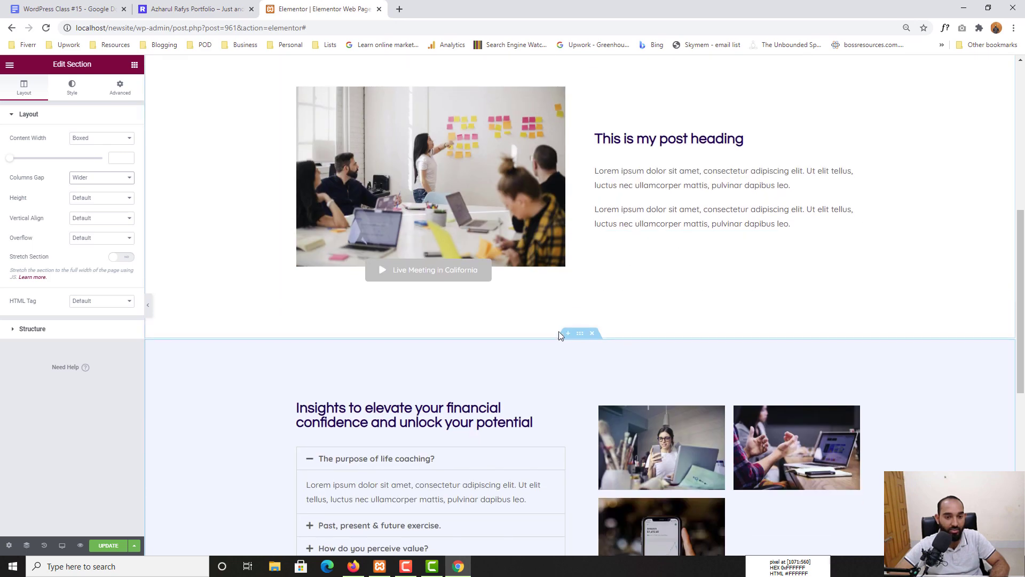
- Add a Tilt shape divider to the bottom of the post heading section and check the transition to the Insights section
{"action": "scroll", "coordinate": [600, 291], "scroll_direction": "up", "scroll_amount": 3}
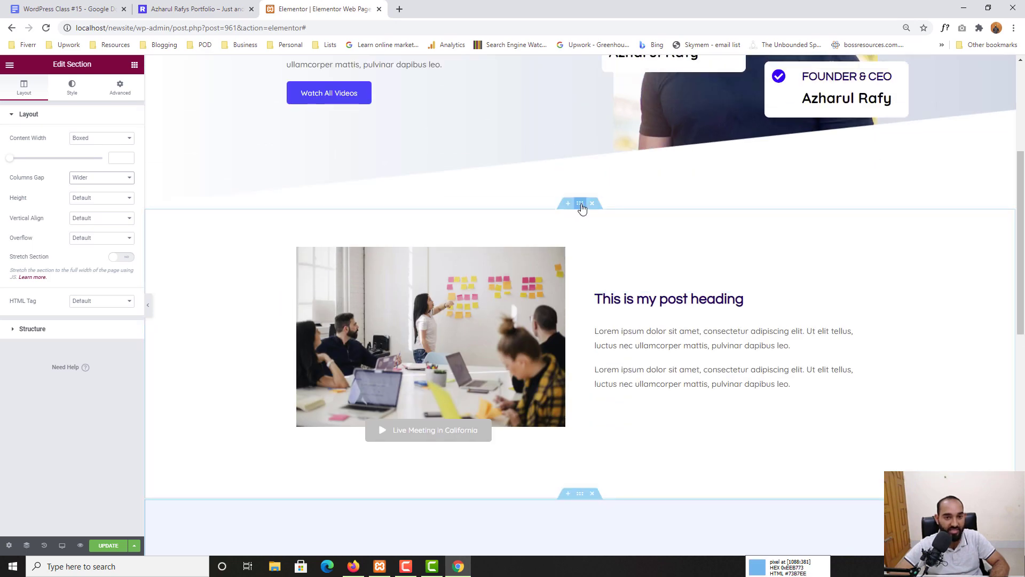
{"action": "left_click", "coordinate": [580, 204]}
{"action": "scroll", "coordinate": [606, 467], "scroll_direction": "down", "scroll_amount": 2}
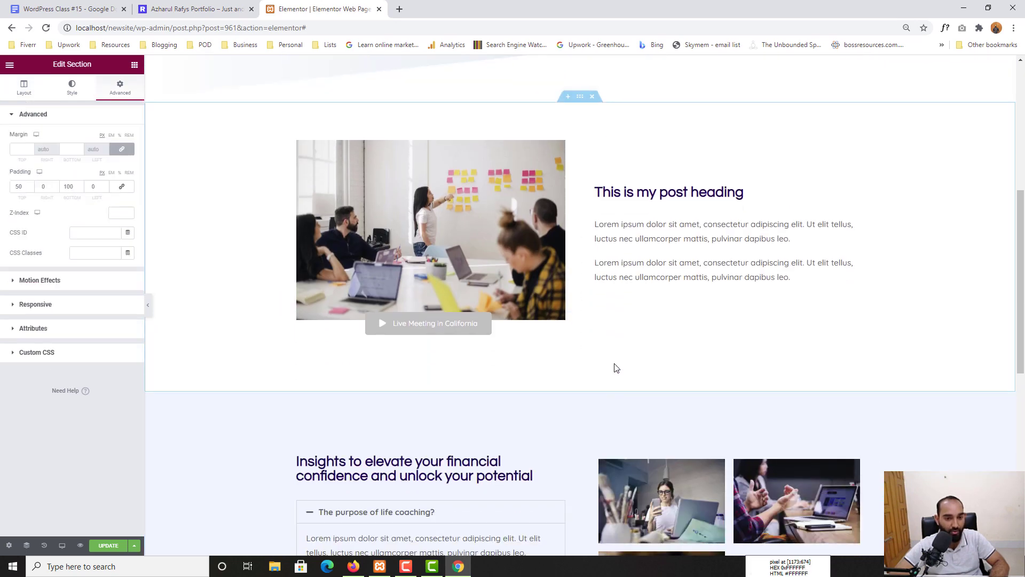
{"action": "scroll", "coordinate": [521, 303], "scroll_direction": "up", "scroll_amount": 2}
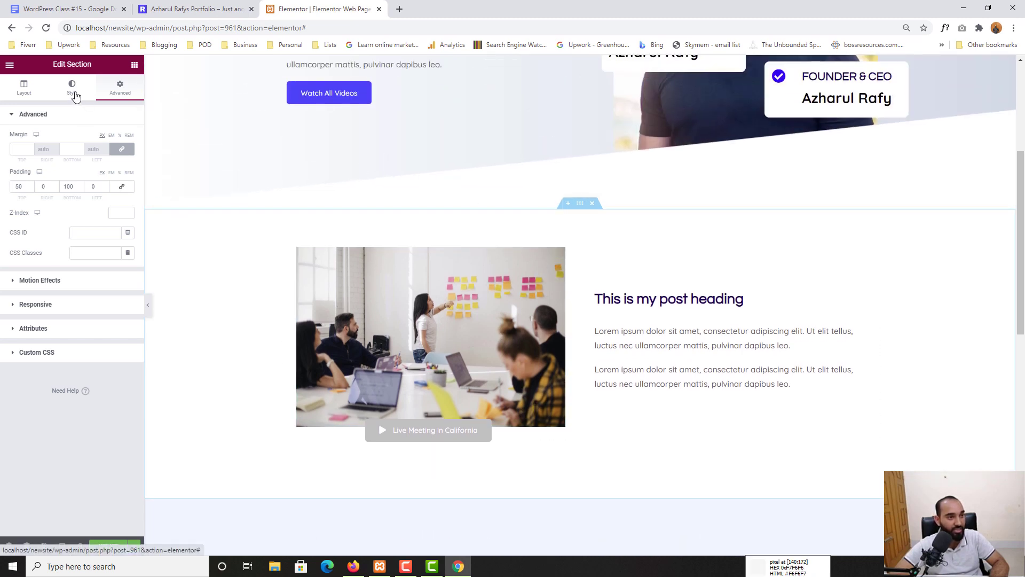
{"action": "left_click", "coordinate": [75, 92]}
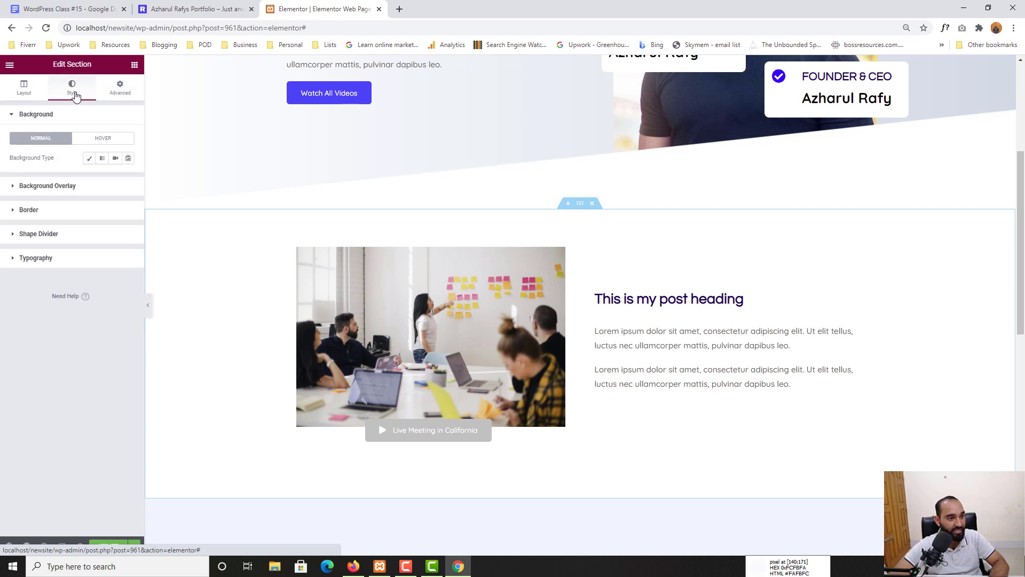
{"action": "left_click", "coordinate": [32, 235]}
{"action": "left_click", "coordinate": [92, 214]}
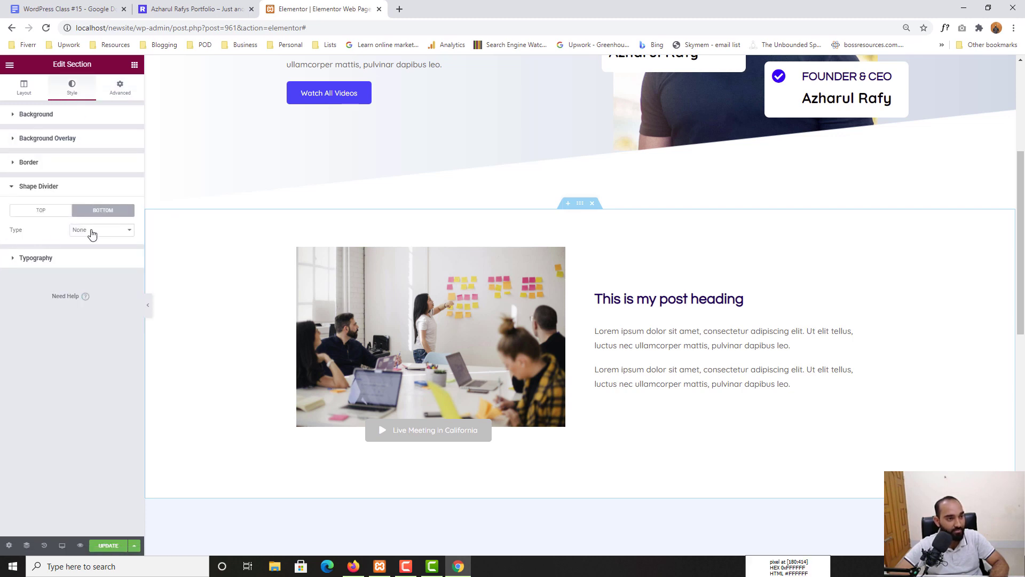
{"action": "left_click", "coordinate": [88, 233]}
{"action": "left_click", "coordinate": [84, 302]}
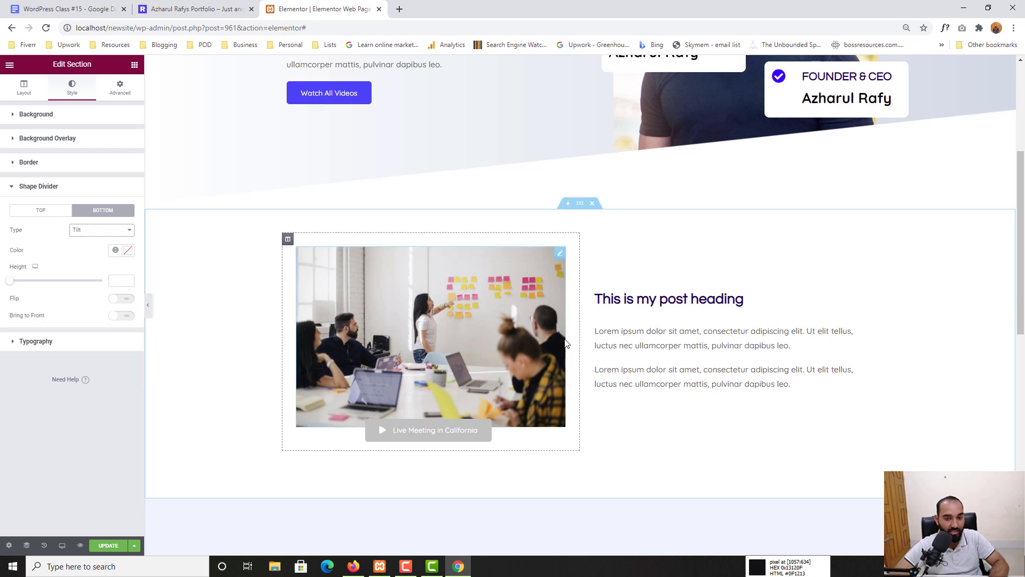
{"action": "scroll", "coordinate": [195, 331], "scroll_direction": "down", "scroll_amount": 1}
{"action": "scroll", "coordinate": [613, 344], "scroll_direction": "down", "scroll_amount": 3}
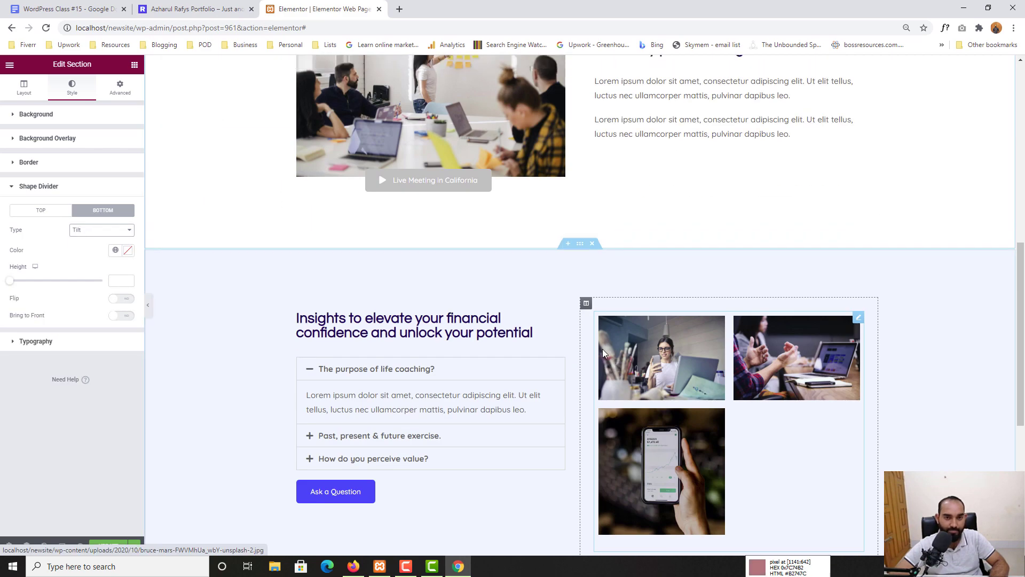
{"action": "scroll", "coordinate": [602, 348], "scroll_direction": "up", "scroll_amount": 3}
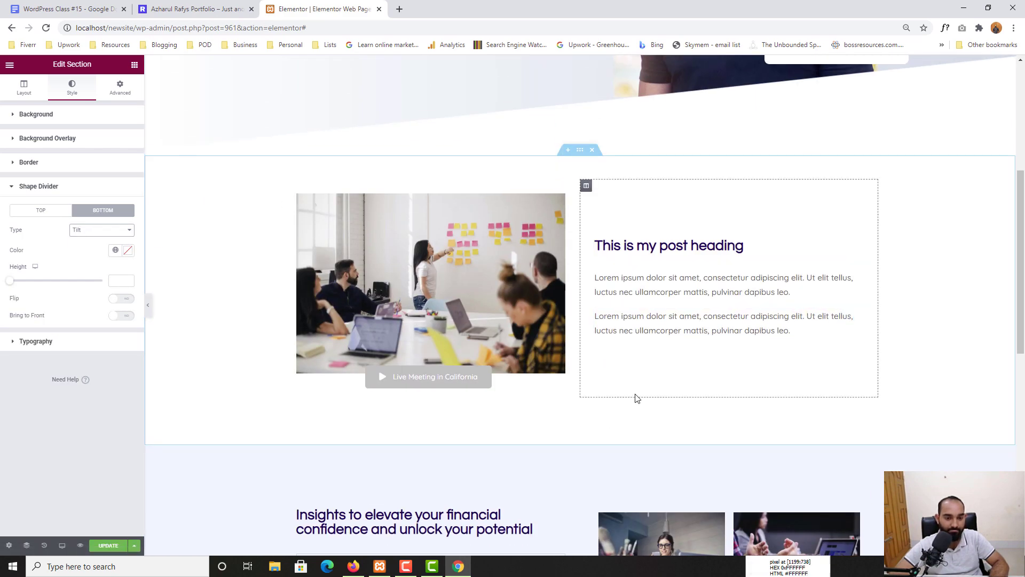
{"action": "scroll", "coordinate": [750, 403], "scroll_direction": "down", "scroll_amount": 2}
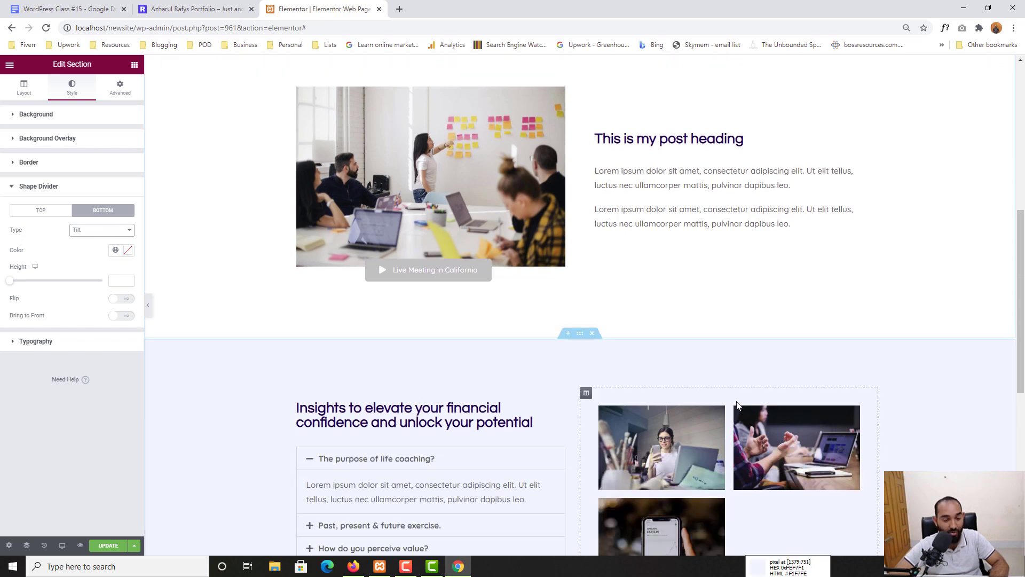
- Open the Insights section's shape divider settings for its top edge and compare that edge with the portfolio page
{"action": "scroll", "coordinate": [623, 355], "scroll_direction": "up", "scroll_amount": 5}
{"action": "scroll", "coordinate": [607, 304], "scroll_direction": "down", "scroll_amount": 3}
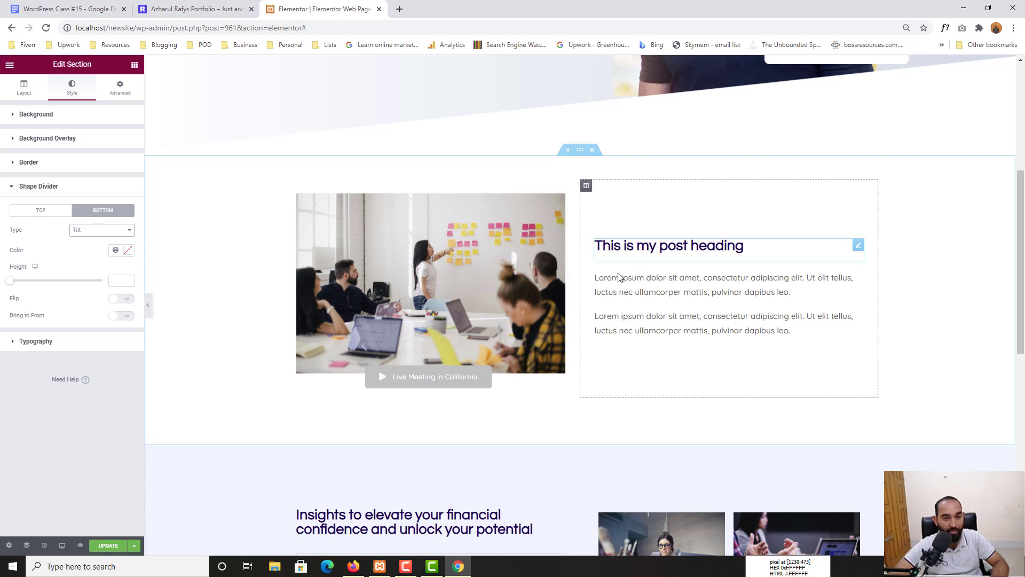
{"action": "scroll", "coordinate": [586, 340], "scroll_direction": "down", "scroll_amount": 2}
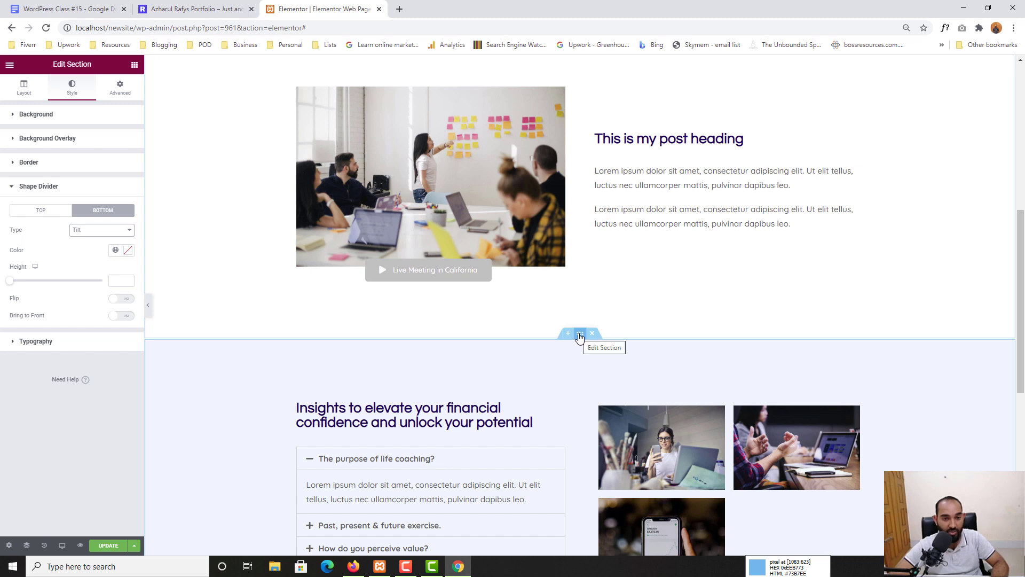
{"action": "left_click", "coordinate": [580, 333]}
{"action": "scroll", "coordinate": [580, 329], "scroll_direction": "down", "scroll_amount": 1}
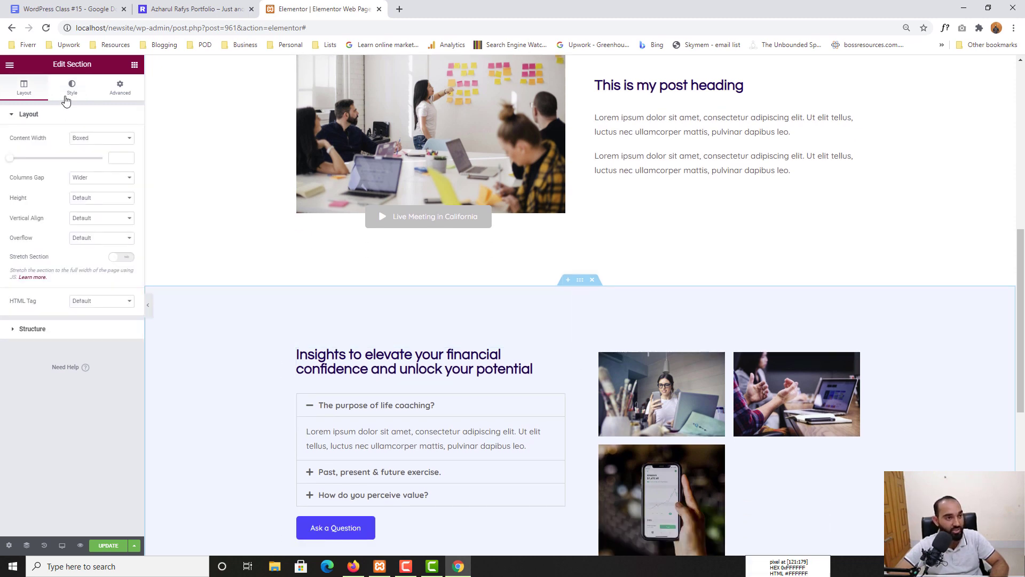
{"action": "left_click", "coordinate": [70, 91]}
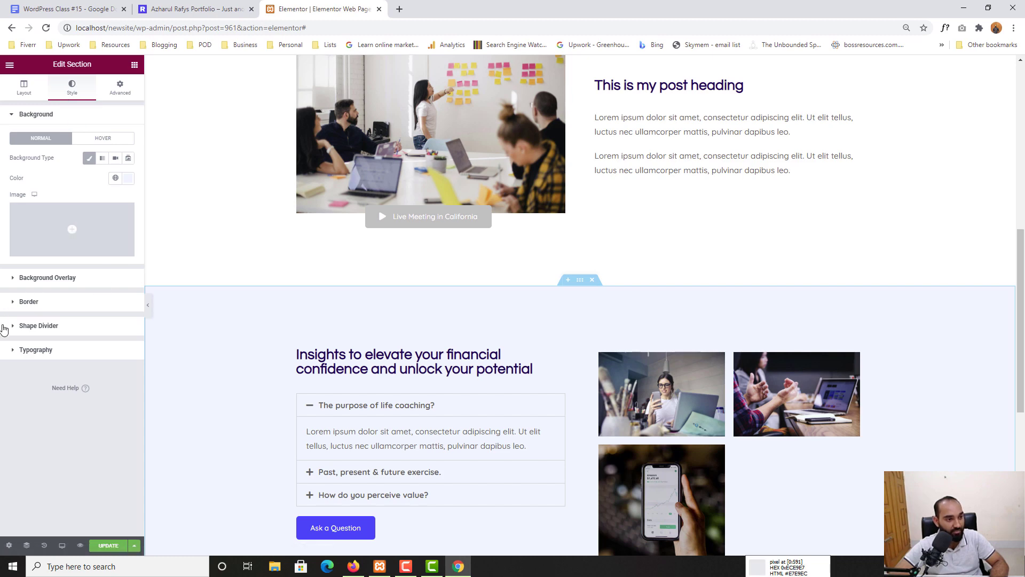
{"action": "left_click", "coordinate": [23, 330]}
{"action": "left_click", "coordinate": [224, 7]}
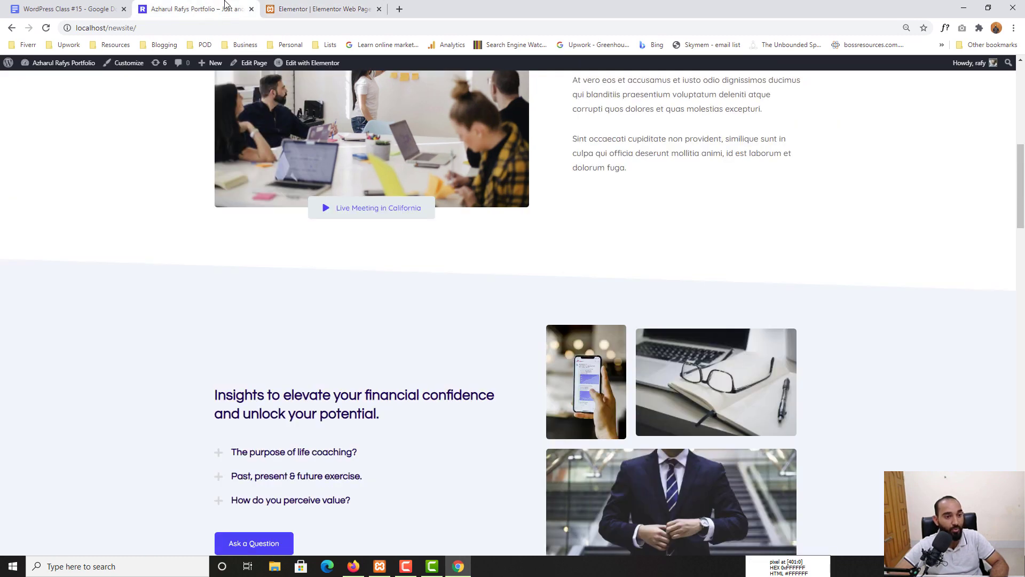
{"action": "left_click", "coordinate": [328, 6]}
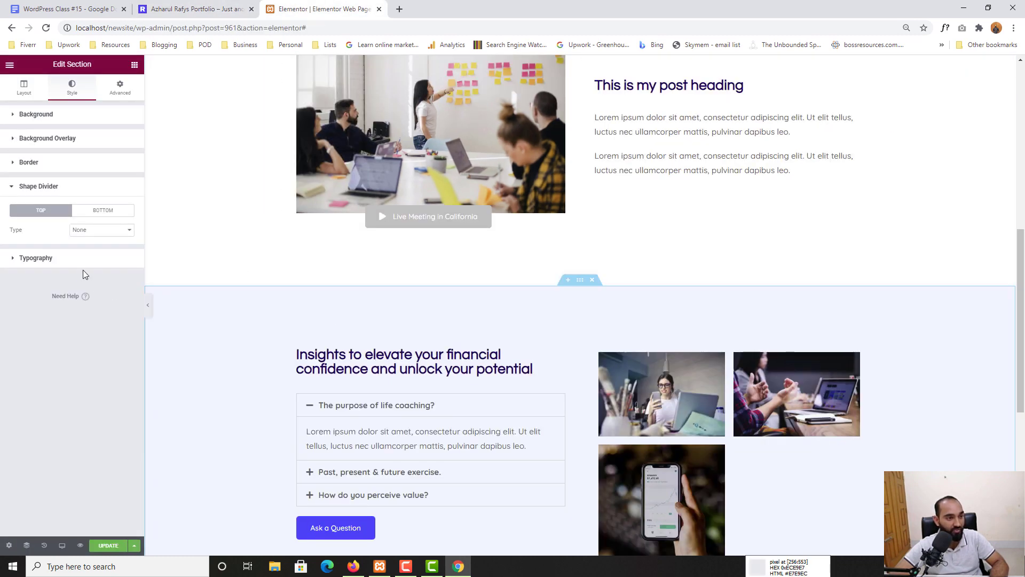
{"action": "left_click", "coordinate": [104, 213]}
{"action": "left_click", "coordinate": [55, 213]}
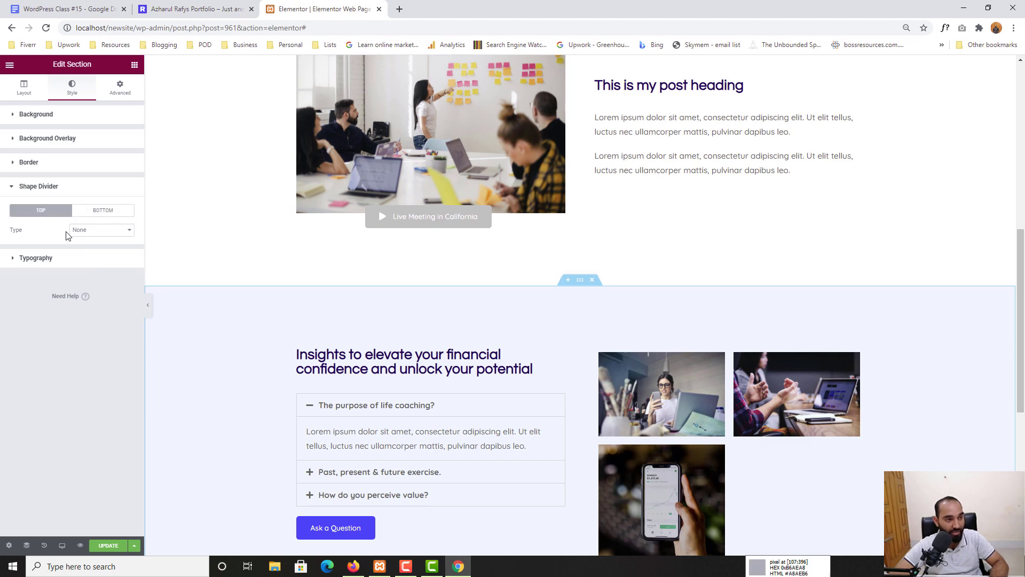
- Add a Tilt shape divider to the top of the Insights section
{"action": "scroll", "coordinate": [468, 358], "scroll_direction": "up", "scroll_amount": 5}
{"action": "scroll", "coordinate": [467, 358], "scroll_direction": "down", "scroll_amount": 4}
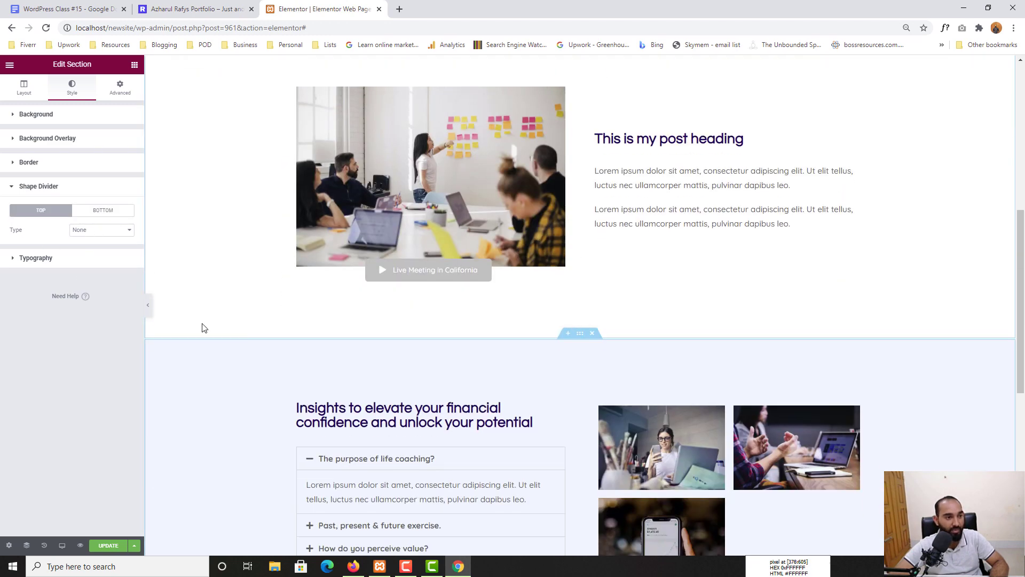
{"action": "left_click", "coordinate": [115, 233]}
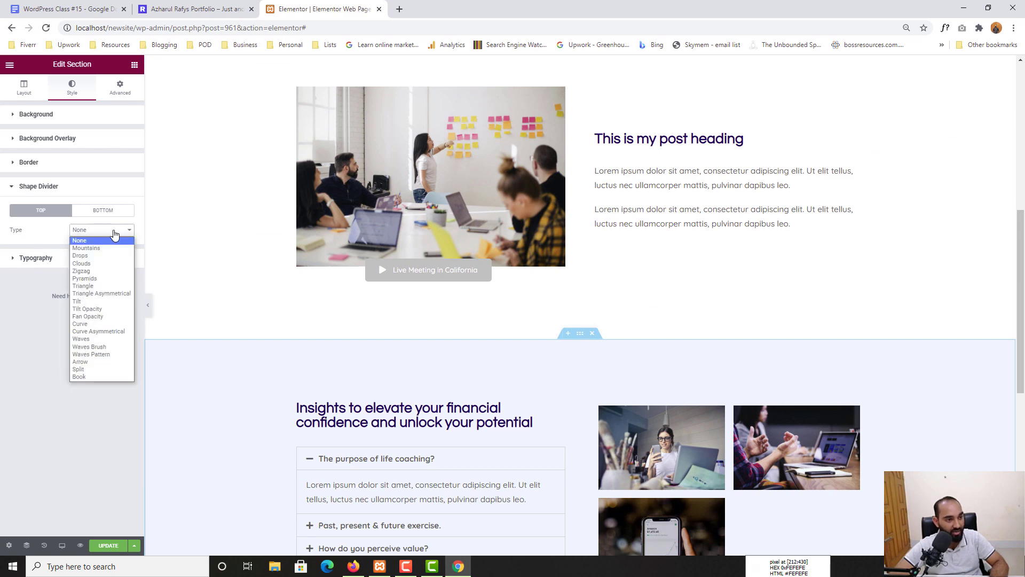
{"action": "left_click", "coordinate": [79, 301]}
{"action": "scroll", "coordinate": [501, 333], "scroll_direction": "down", "scroll_amount": 1}
{"action": "scroll", "coordinate": [501, 334], "scroll_direction": "down", "scroll_amount": 2}
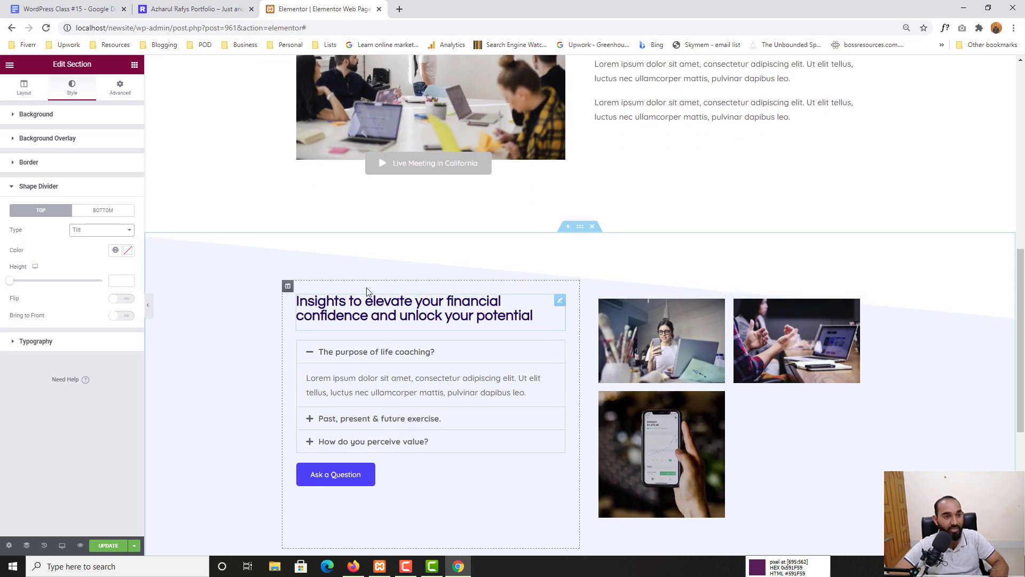
- Set the Insights section's top divider height to 75 to match the gentler slant on the portfolio page
{"action": "left_click", "coordinate": [207, 2]}
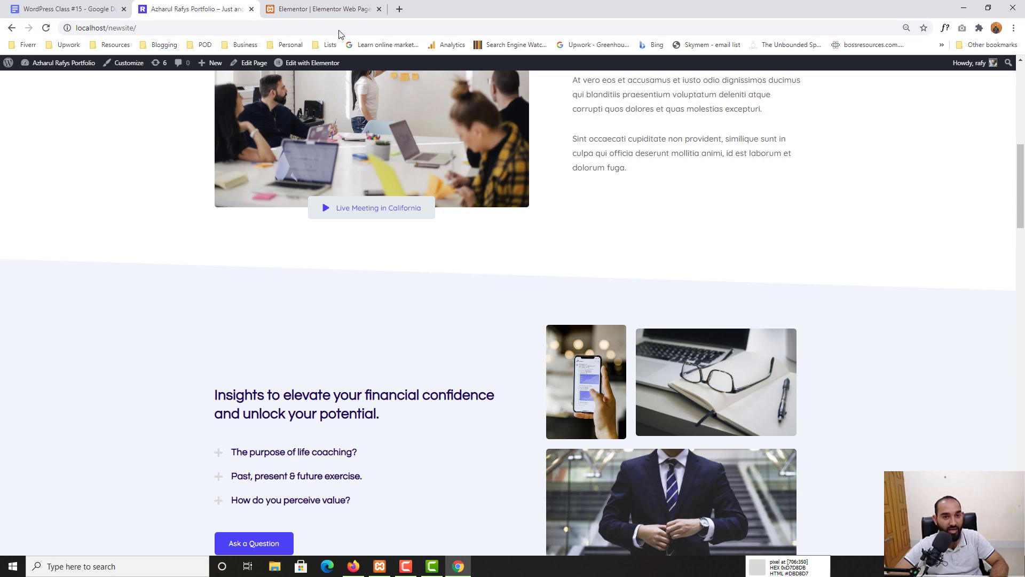
{"action": "left_click", "coordinate": [342, 7]}
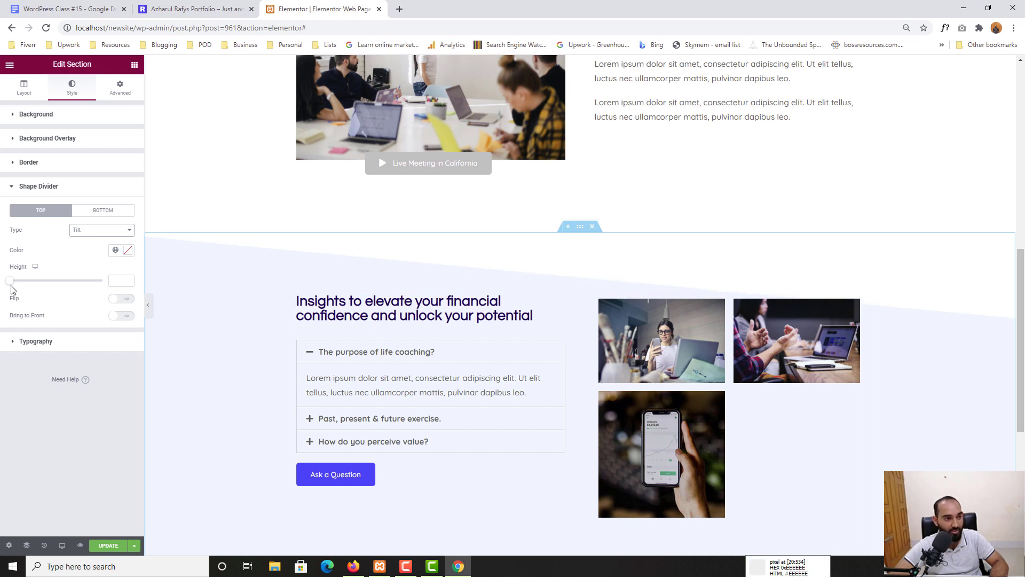
{"action": "left_click_drag", "start_coordinate": [11, 281], "coordinate": [26, 290]}
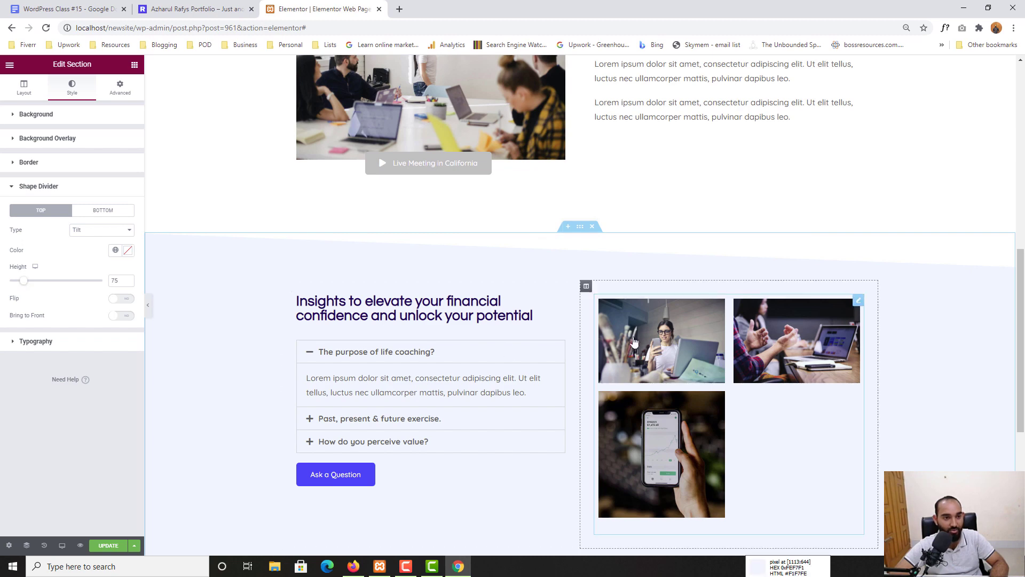
{"action": "scroll", "coordinate": [320, 299], "scroll_direction": "up", "scroll_amount": 5}
- Check the Insights section's lower edge on the portfolio page and add a Tilt shape divider to the section's bottom
{"action": "scroll", "coordinate": [320, 301], "scroll_direction": "down", "scroll_amount": 10}
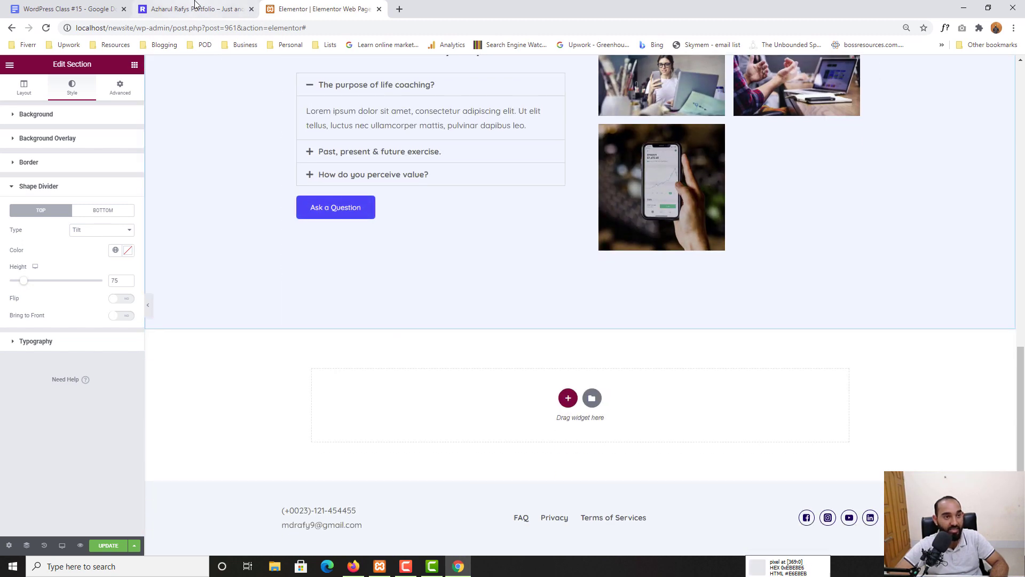
{"action": "left_click", "coordinate": [196, 10]}
{"action": "scroll", "coordinate": [458, 343], "scroll_direction": "down", "scroll_amount": 5}
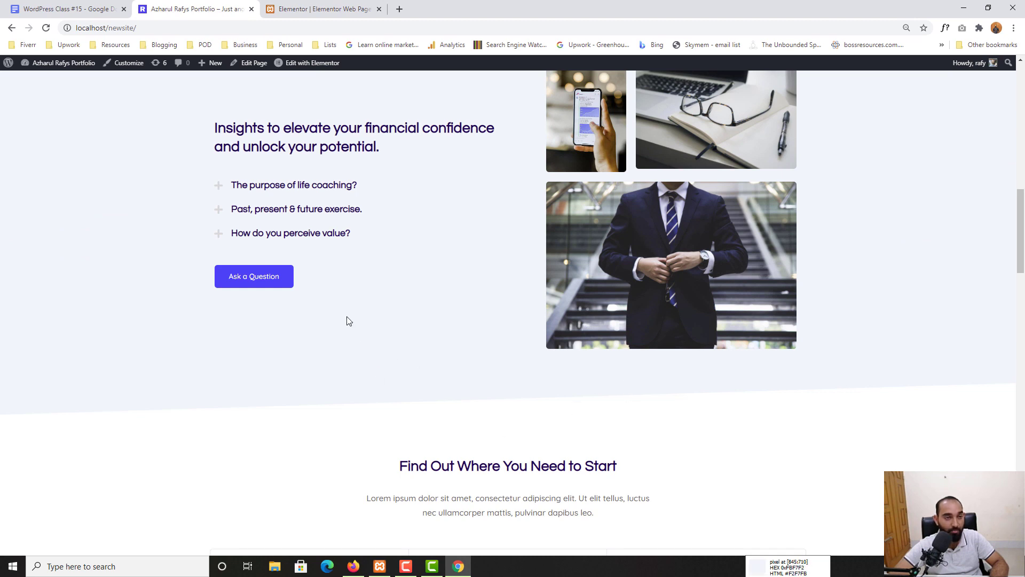
{"action": "left_click", "coordinate": [344, 9]}
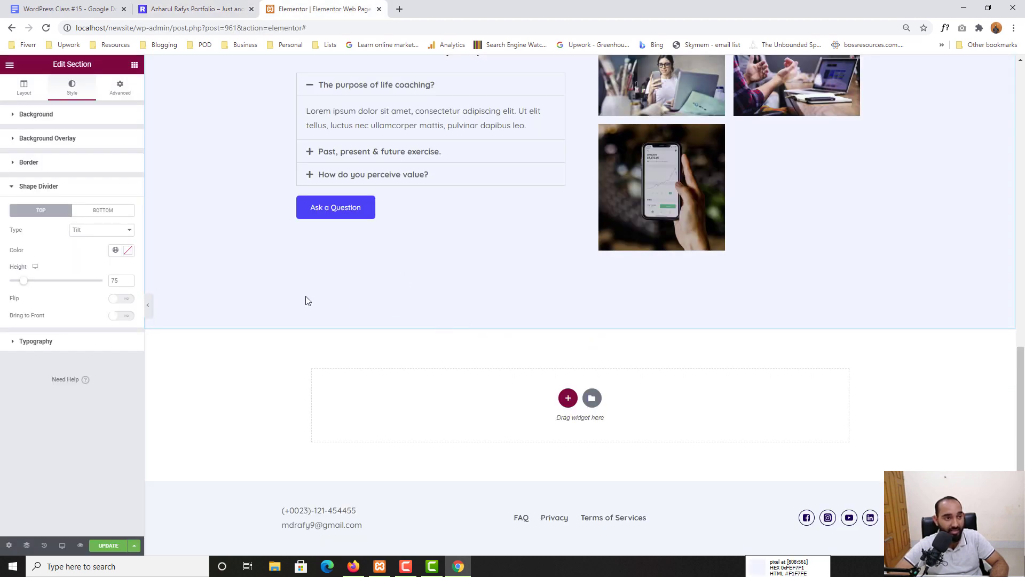
{"action": "left_click", "coordinate": [101, 215]}
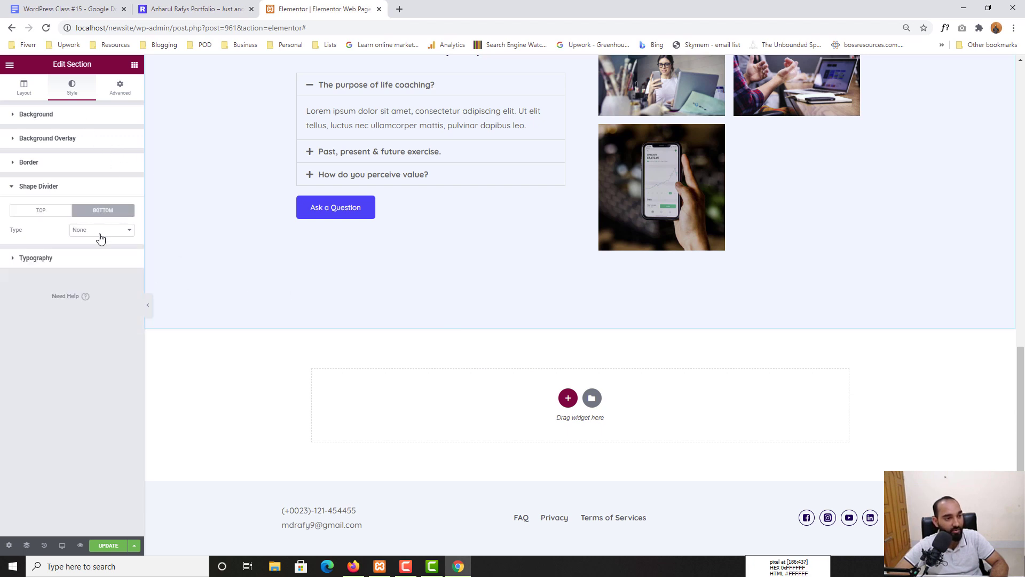
{"action": "left_click", "coordinate": [84, 235]}
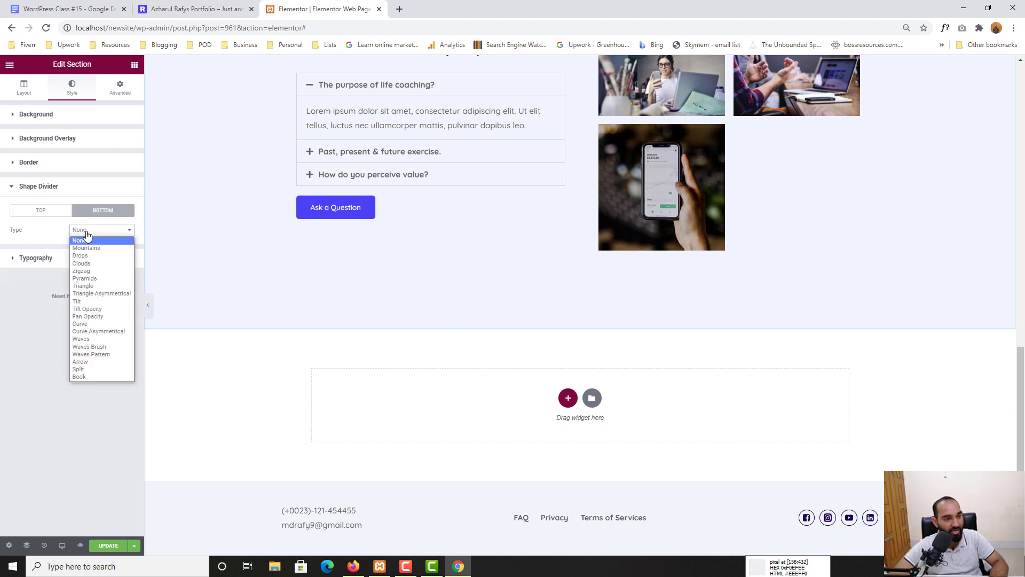
{"action": "left_click", "coordinate": [86, 308]}
- Flip the Insights section's bottom divider to match the portfolio page's slant and set its height to 75
{"action": "key", "text": "ctrl+shift+Tab"}
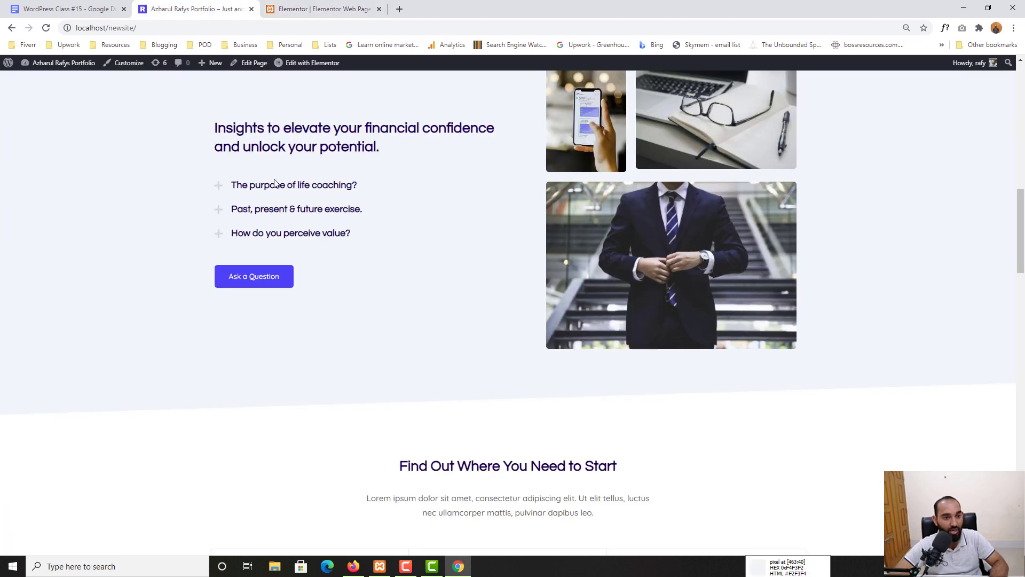
{"action": "scroll", "coordinate": [451, 376], "scroll_direction": "up", "scroll_amount": 2}
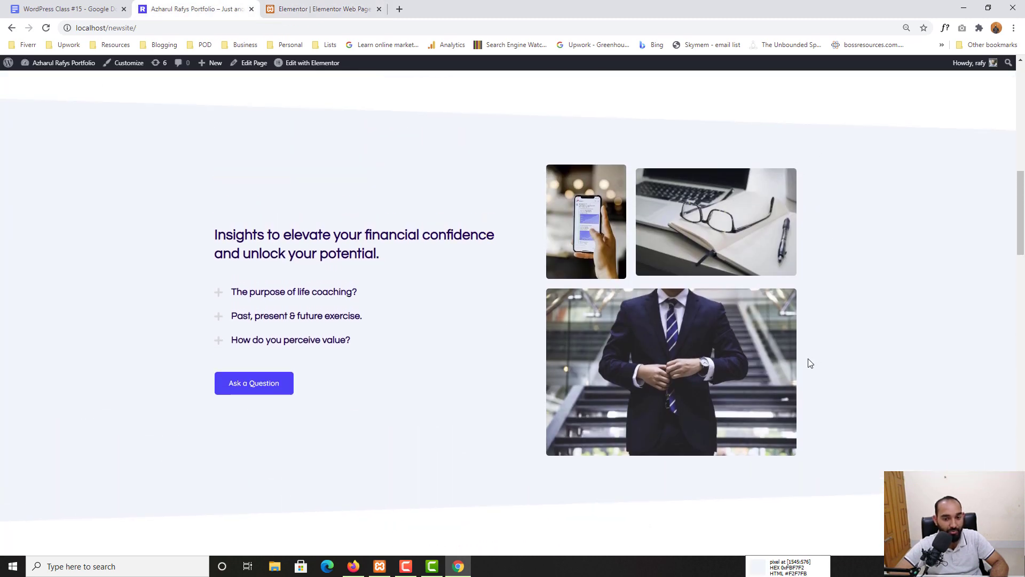
{"action": "scroll", "coordinate": [810, 363], "scroll_direction": "down", "scroll_amount": 2}
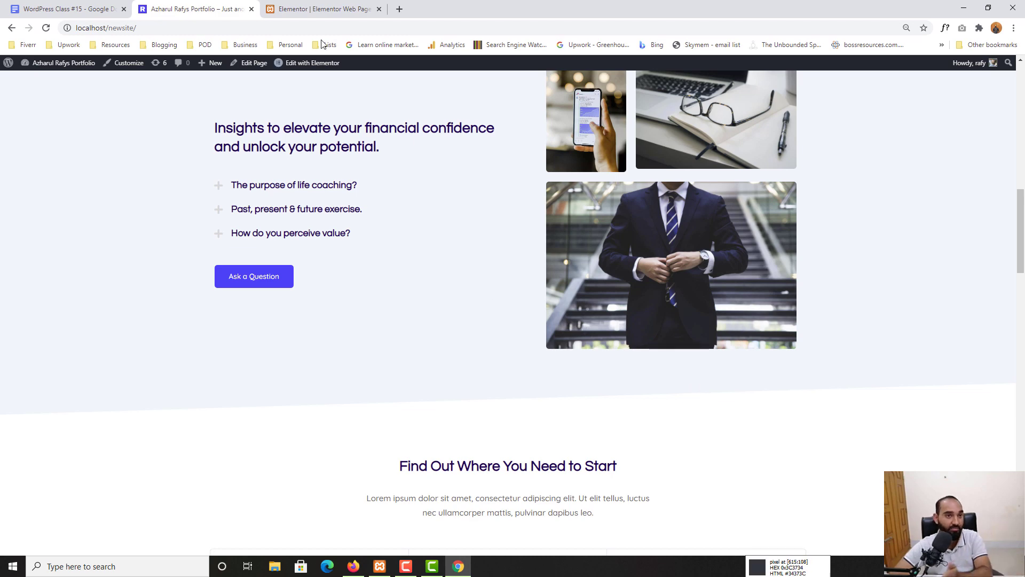
{"action": "left_click", "coordinate": [321, 9]}
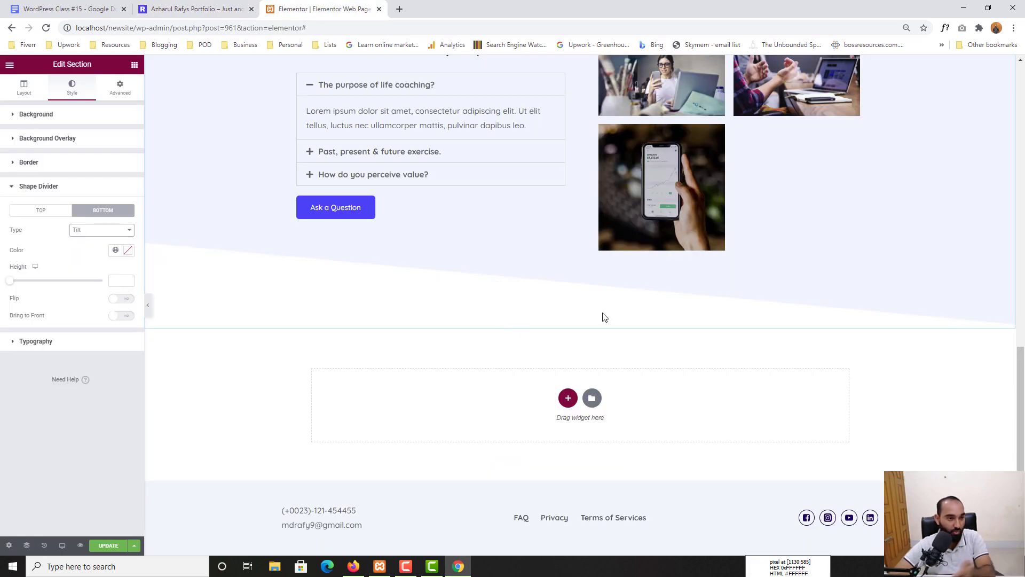
{"action": "left_click", "coordinate": [124, 299]}
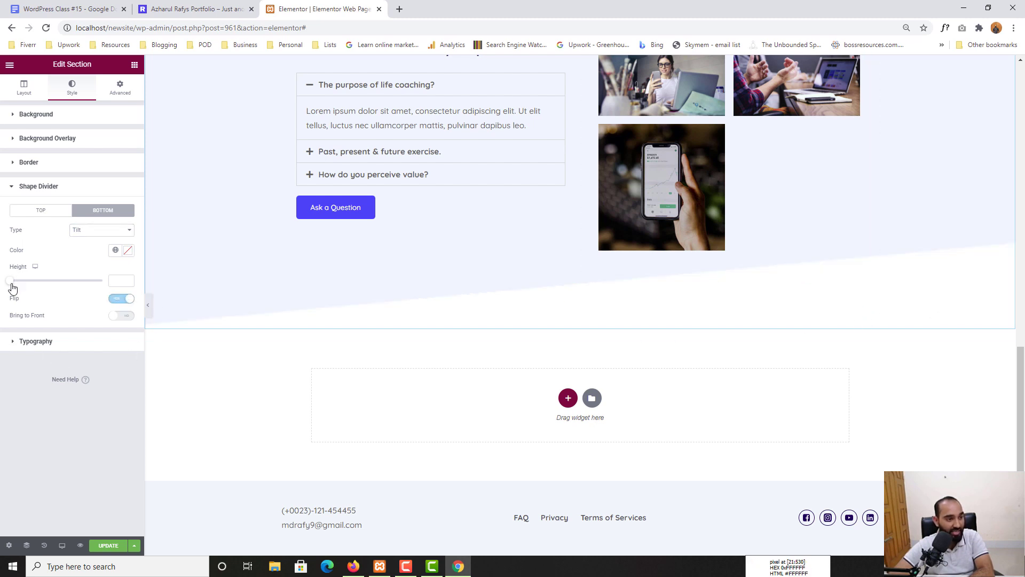
{"action": "left_click_drag", "start_coordinate": [10, 280], "coordinate": [33, 292]}
{"action": "scroll", "coordinate": [629, 390], "scroll_direction": "up", "scroll_amount": 3}
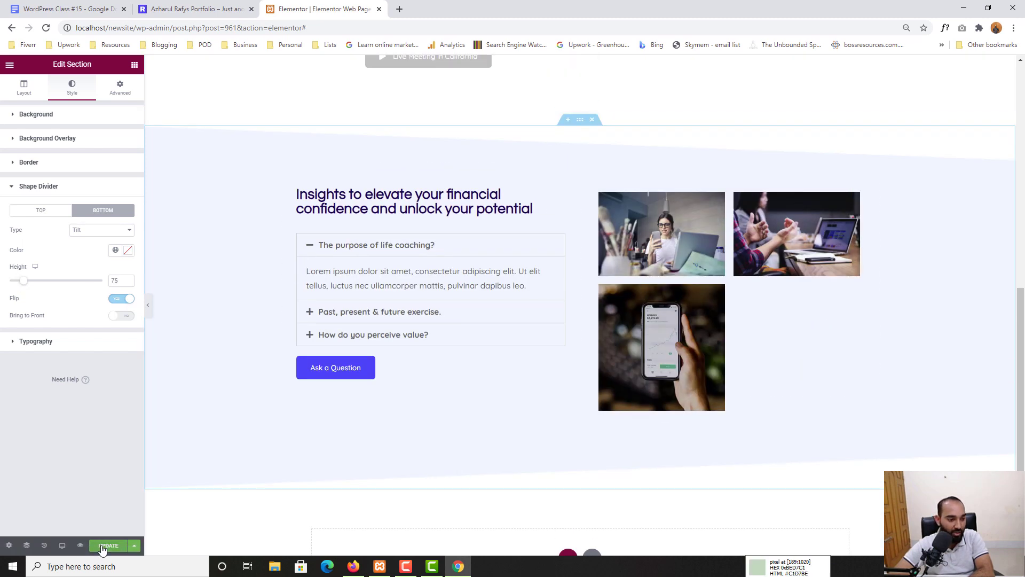
- Update the page and open its preview
{"action": "left_click", "coordinate": [103, 548]}
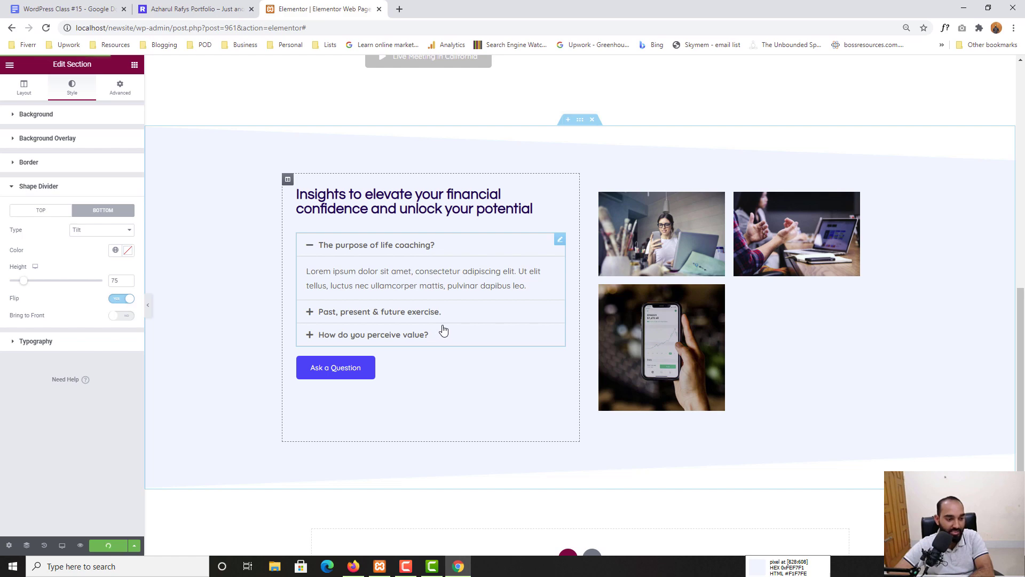
{"action": "scroll", "coordinate": [337, 225], "scroll_direction": "up", "scroll_amount": 1}
{"action": "scroll", "coordinate": [400, 225], "scroll_direction": "up", "scroll_amount": 10}
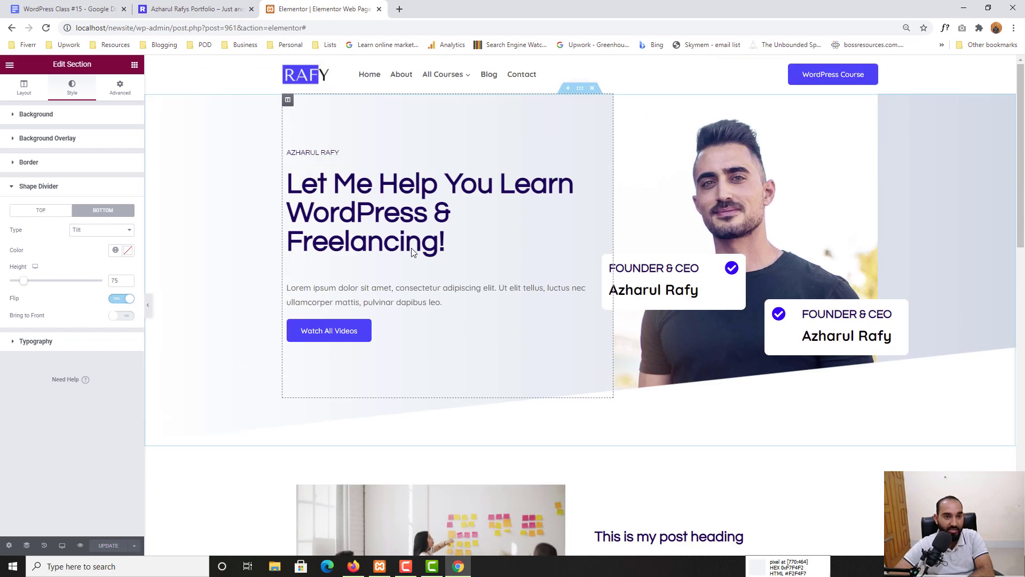
{"action": "left_click", "coordinate": [80, 545]}
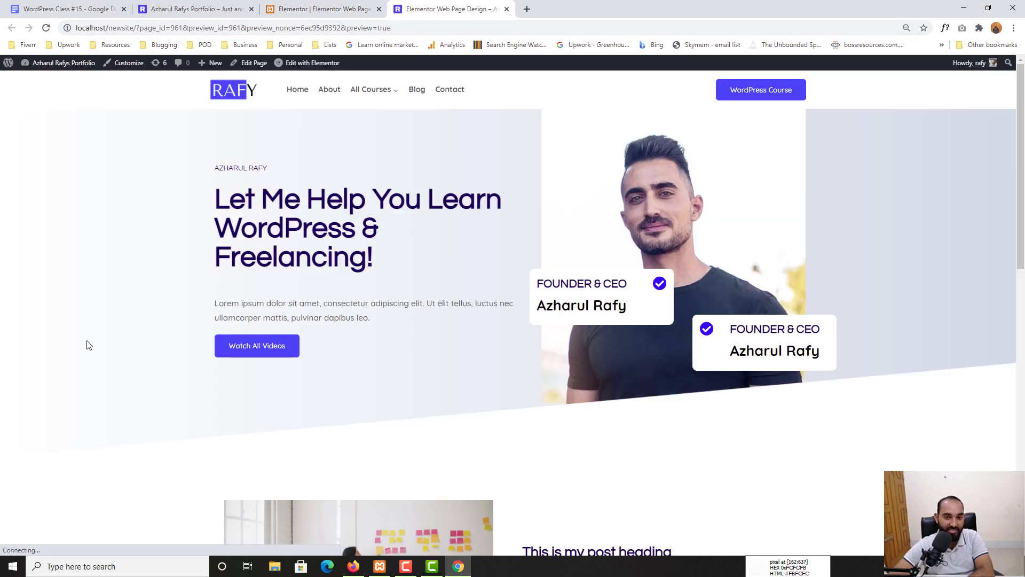
- Review the previewed page from the hero to the footer, examining the slanted dividers between sections and the Insights layout
{"action": "scroll", "coordinate": [857, 214], "scroll_direction": "down", "scroll_amount": 8}
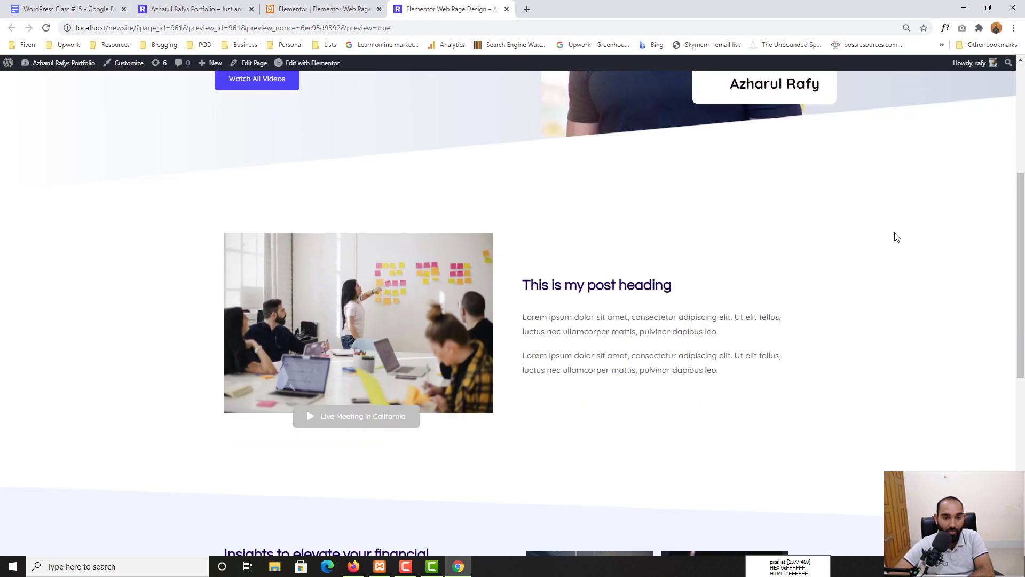
{"action": "scroll", "coordinate": [722, 407], "scroll_direction": "down", "scroll_amount": 4}
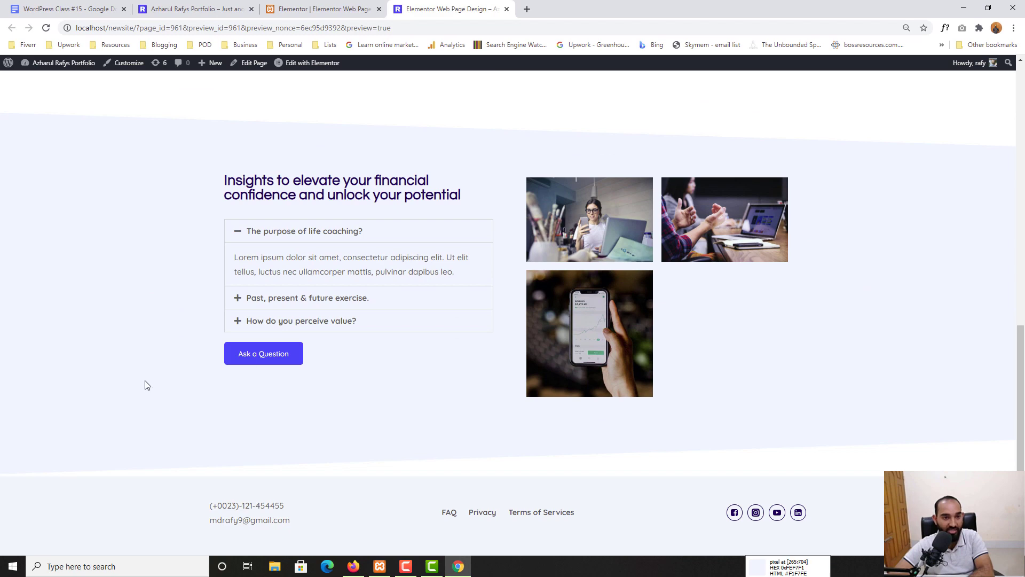
{"action": "scroll", "coordinate": [155, 390], "scroll_direction": "down", "scroll_amount": 1}
{"action": "scroll", "coordinate": [135, 414], "scroll_direction": "up", "scroll_amount": 13}
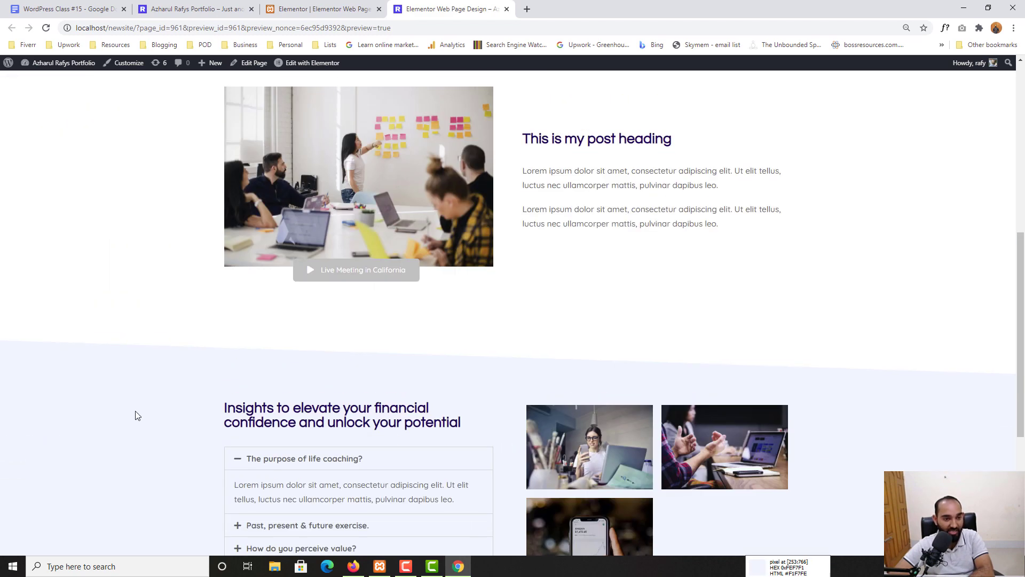
{"action": "scroll", "coordinate": [135, 418], "scroll_direction": "down", "scroll_amount": 1}
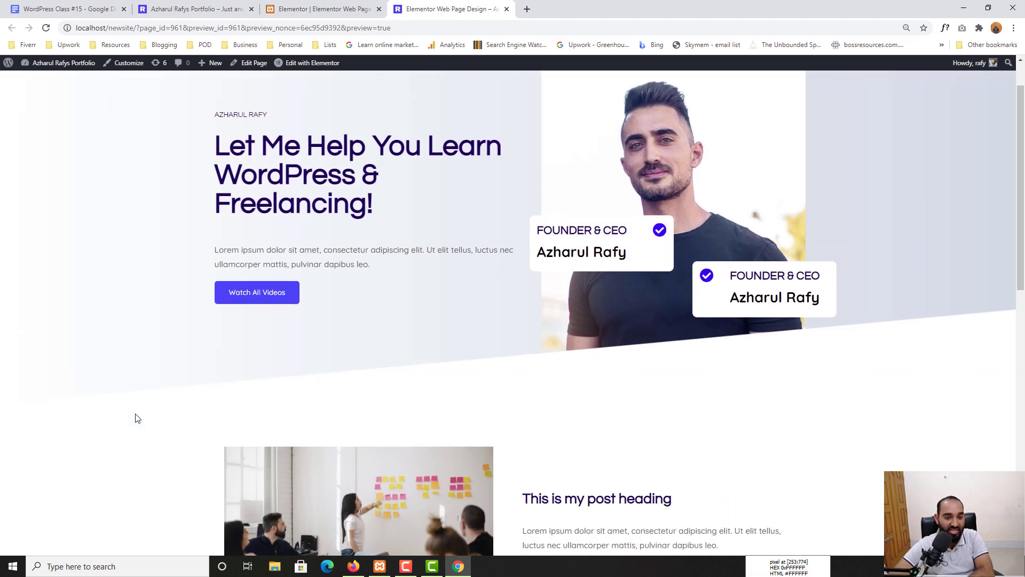
{"action": "scroll", "coordinate": [135, 418], "scroll_direction": "down", "scroll_amount": 6}
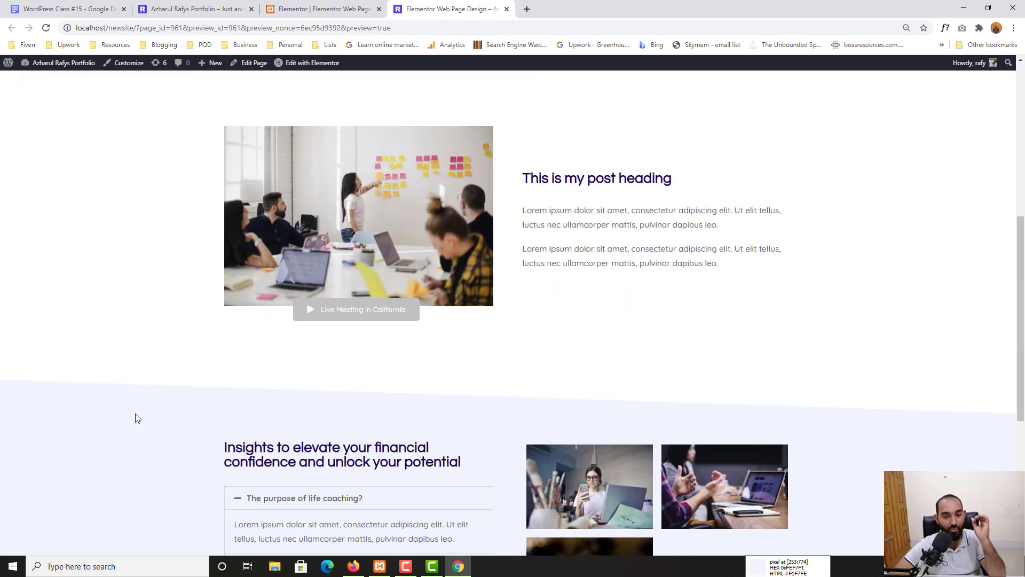
{"action": "scroll", "coordinate": [137, 418], "scroll_direction": "down", "scroll_amount": 4}
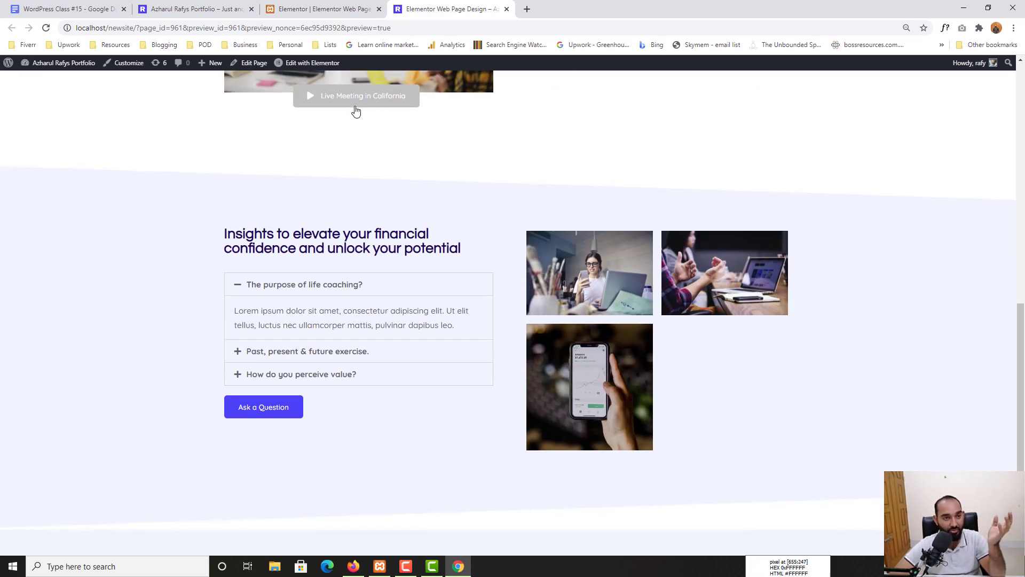
{"action": "scroll", "coordinate": [87, 430], "scroll_direction": "up", "scroll_amount": 5}
{"action": "scroll", "coordinate": [48, 430], "scroll_direction": "up", "scroll_amount": 2}
{"action": "scroll", "coordinate": [46, 419], "scroll_direction": "down", "scroll_amount": 6}
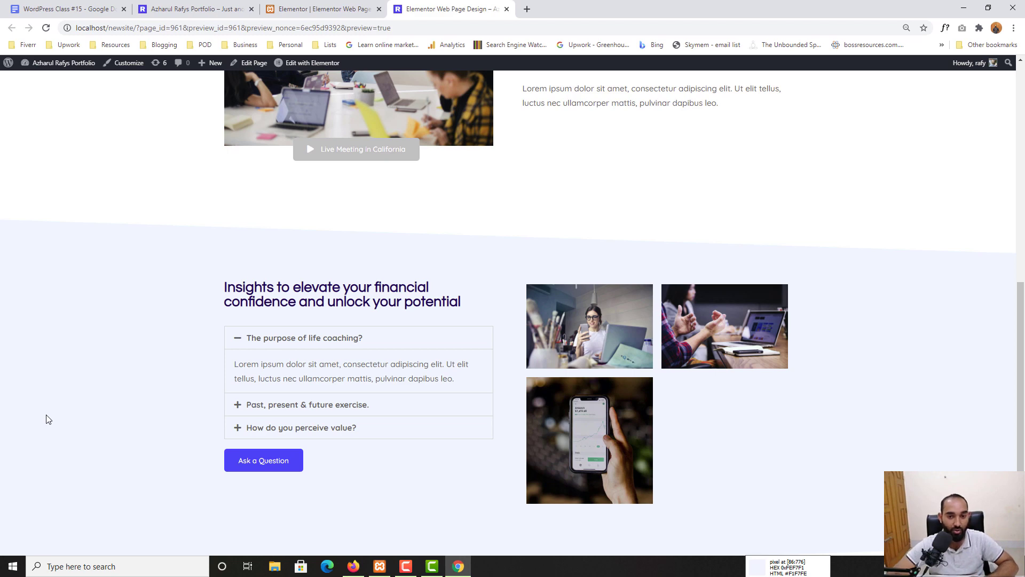
{"action": "scroll", "coordinate": [72, 424], "scroll_direction": "down", "scroll_amount": 2}
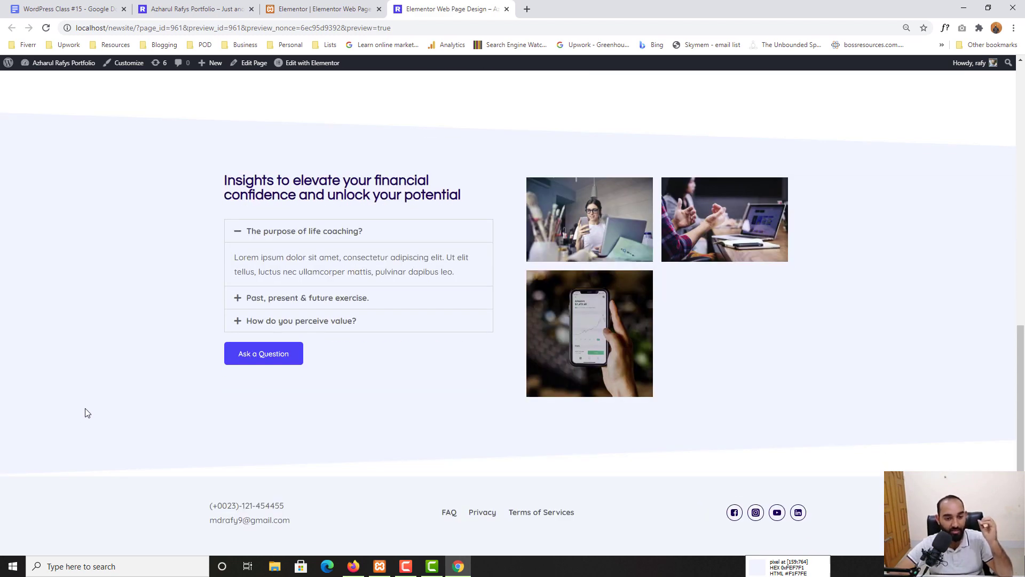
- Return to the portfolio page and examine its remaining sections, from the service boxes through My Specialities and testimonials to the closing call to action and footer
{"action": "scroll", "coordinate": [87, 412], "scroll_direction": "up", "scroll_amount": 6}
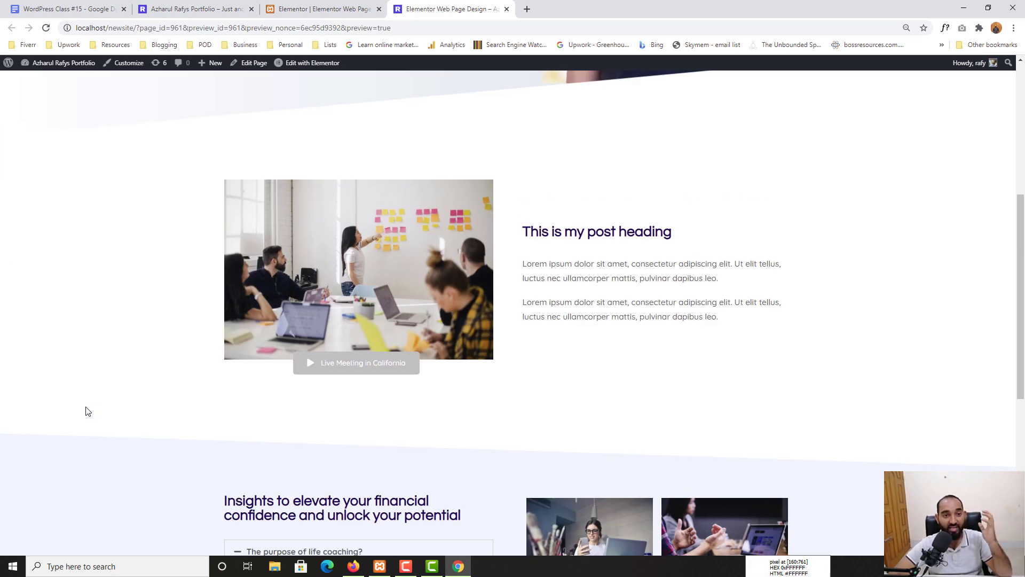
{"action": "scroll", "coordinate": [96, 406], "scroll_direction": "up", "scroll_amount": 3}
{"action": "left_click", "coordinate": [320, 9]}
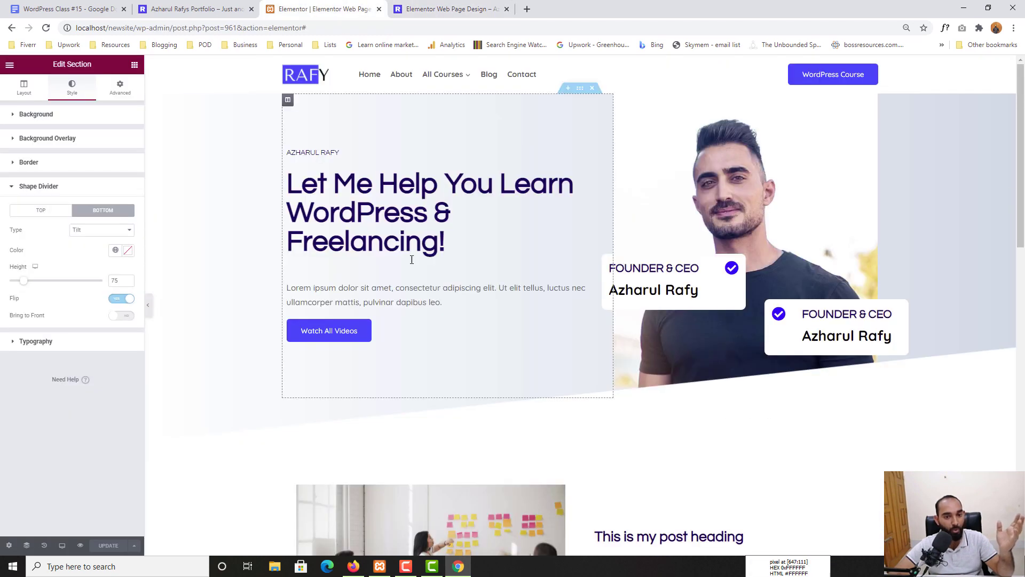
{"action": "scroll", "coordinate": [349, 230], "scroll_direction": "down", "scroll_amount": 3}
{"action": "left_click", "coordinate": [190, 5]}
{"action": "scroll", "coordinate": [377, 317], "scroll_direction": "down", "scroll_amount": 5}
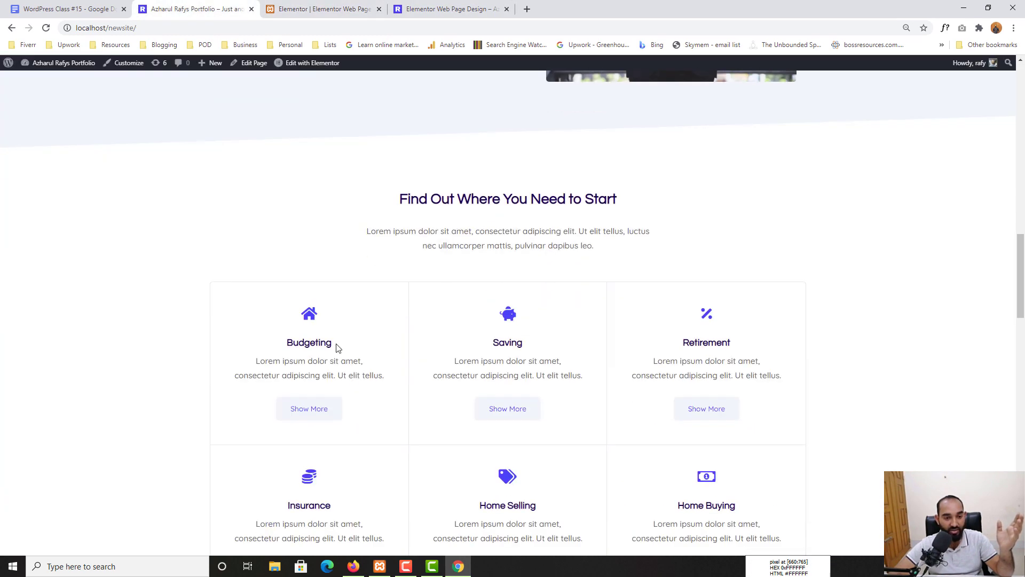
{"action": "scroll", "coordinate": [651, 214], "scroll_direction": "down", "scroll_amount": 6}
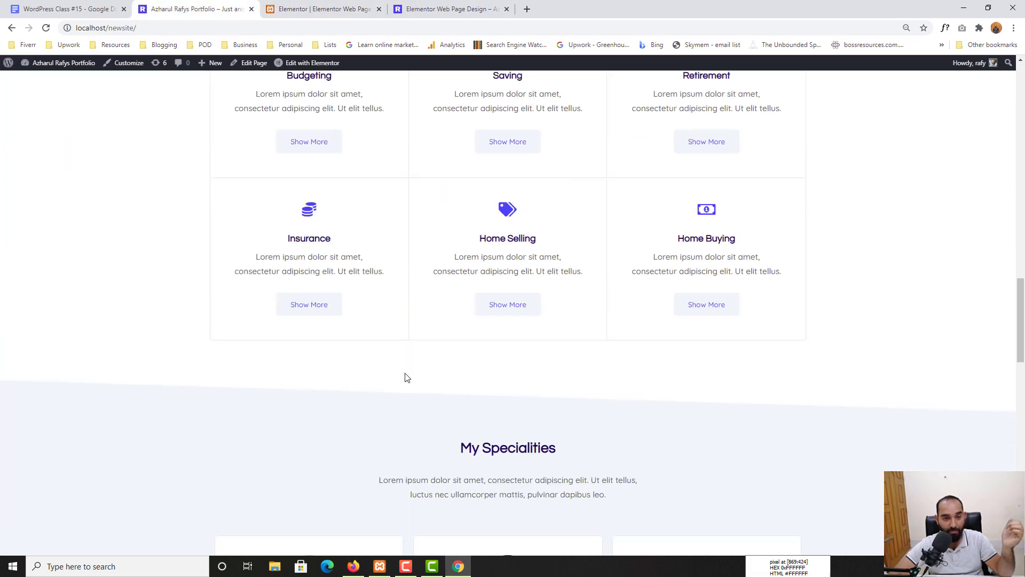
{"action": "scroll", "coordinate": [199, 414], "scroll_direction": "down", "scroll_amount": 8}
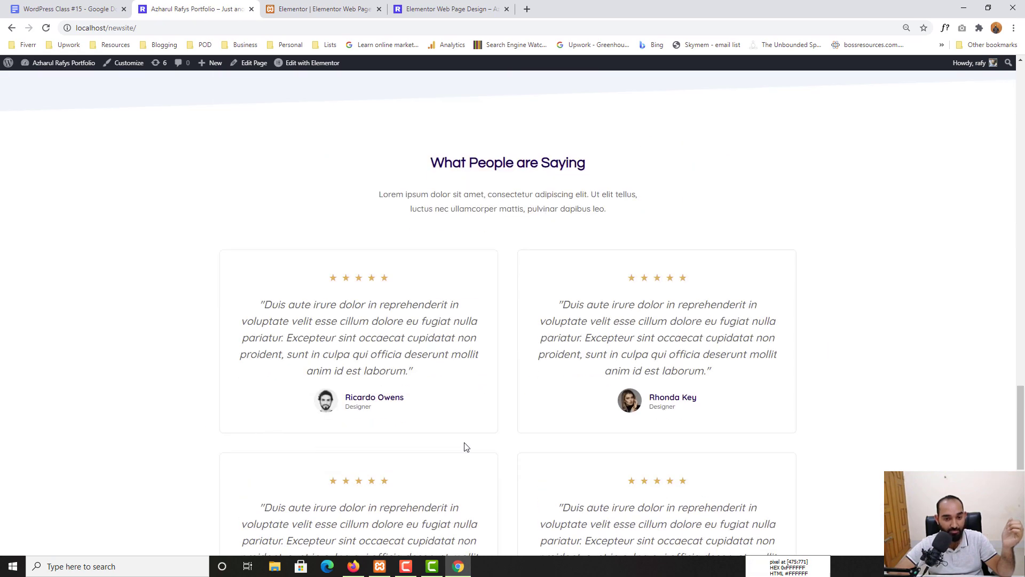
{"action": "scroll", "coordinate": [299, 389], "scroll_direction": "down", "scroll_amount": 4}
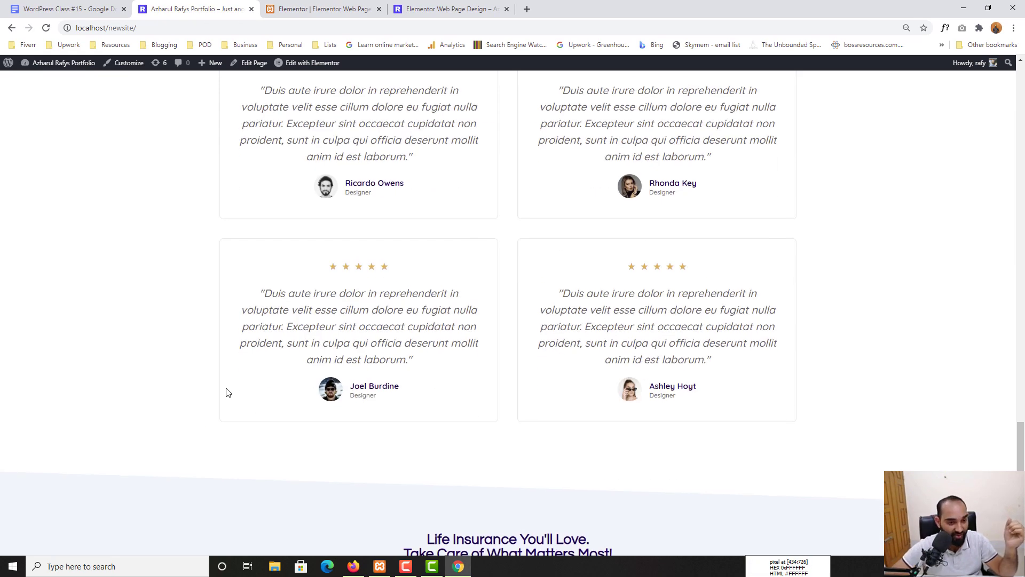
{"action": "scroll", "coordinate": [214, 387], "scroll_direction": "down", "scroll_amount": 5}
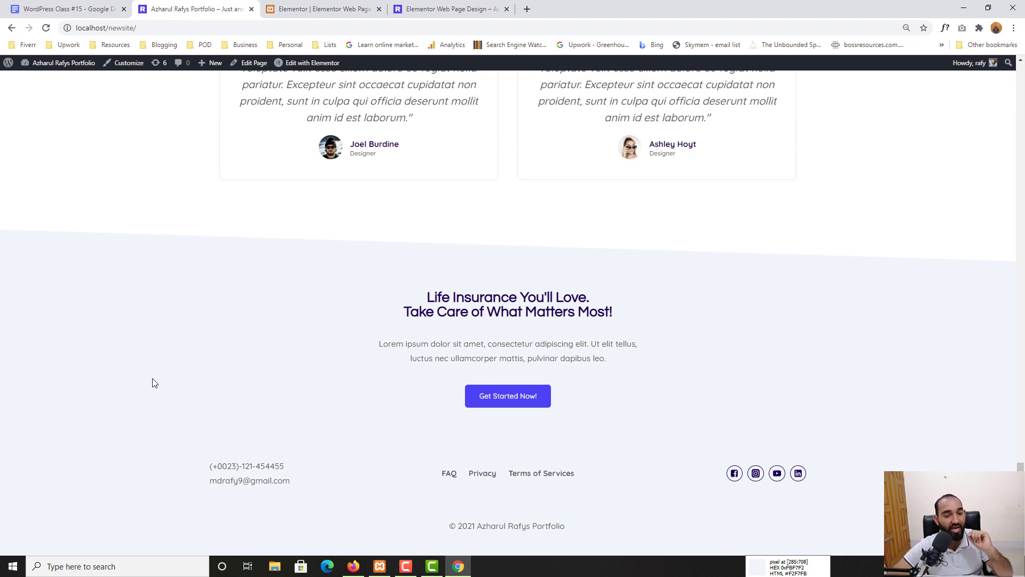